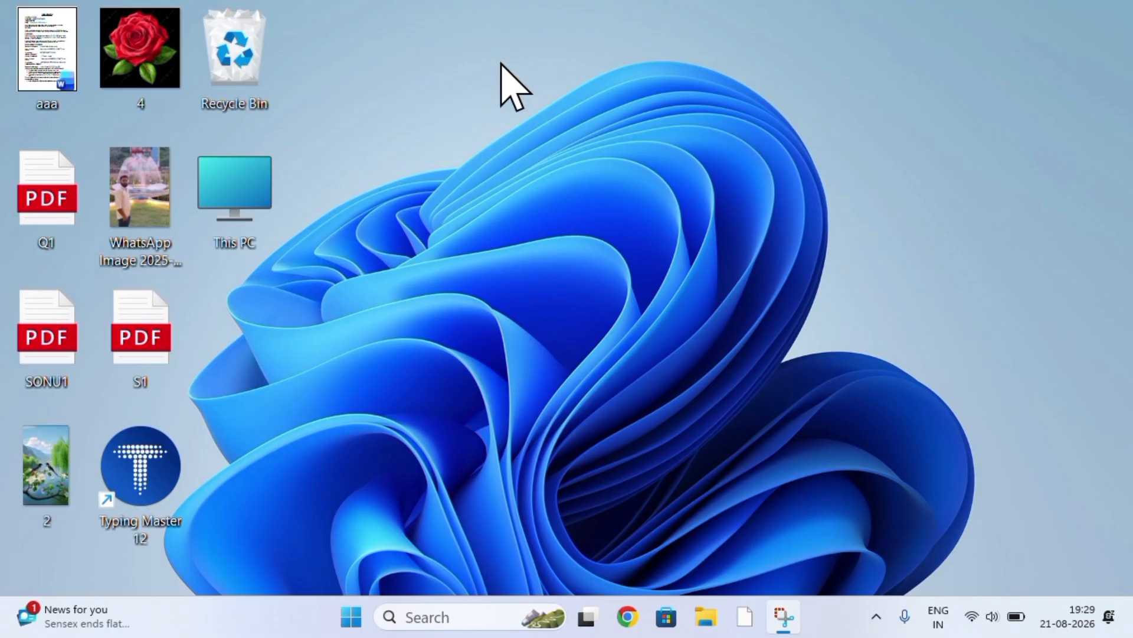
Launch Word and create a blank document.
key("super")
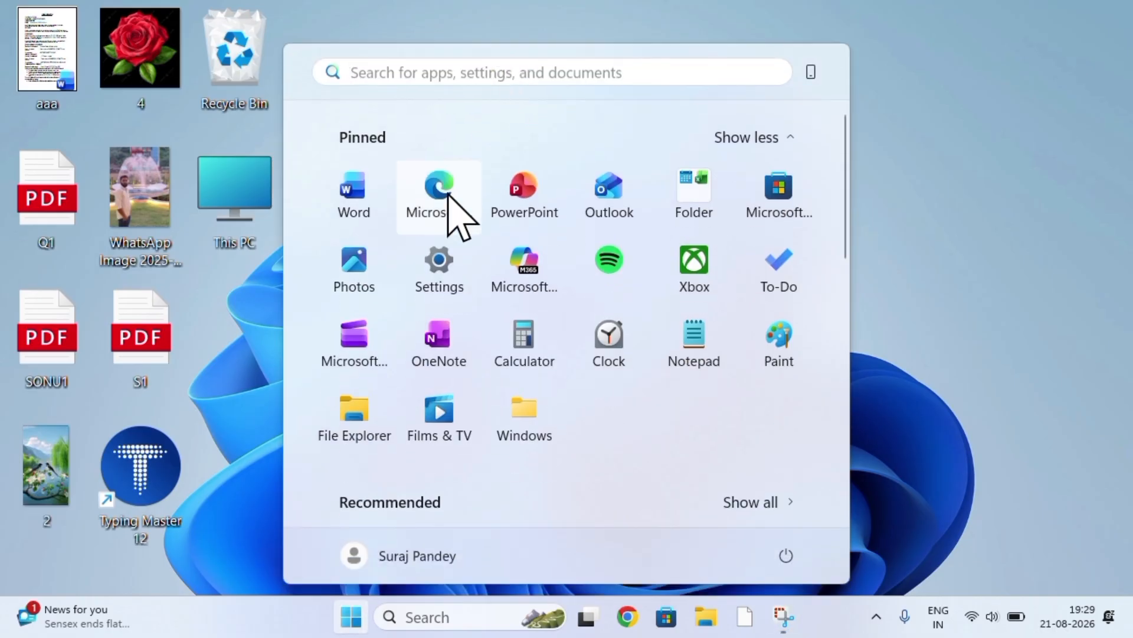
type("MSW")
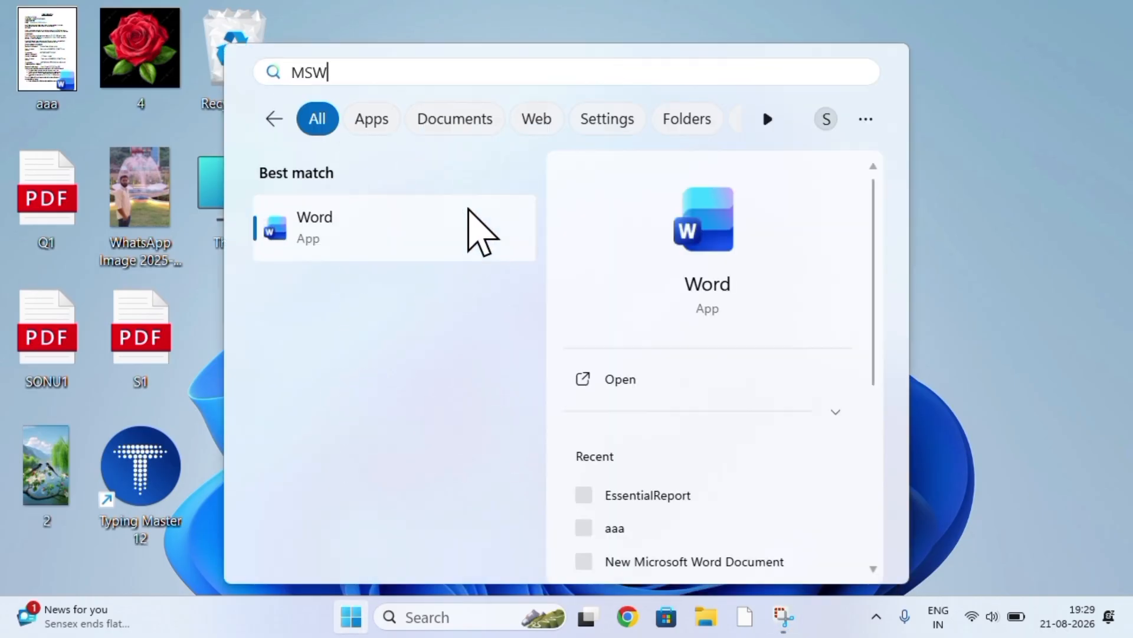
key("Return")
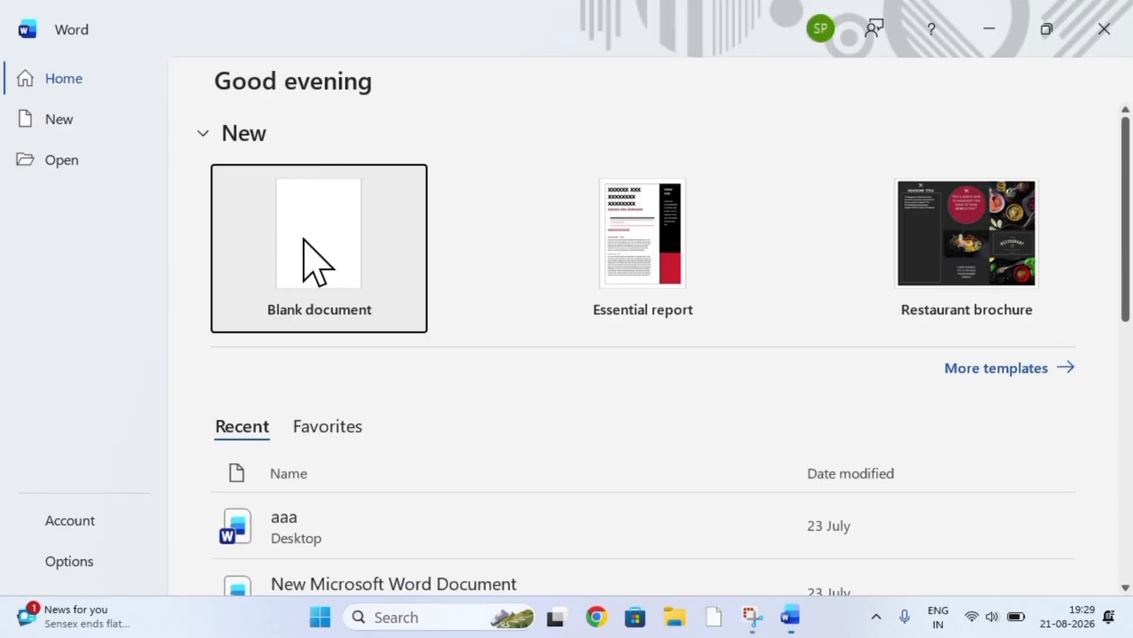
left_click(298, 253)
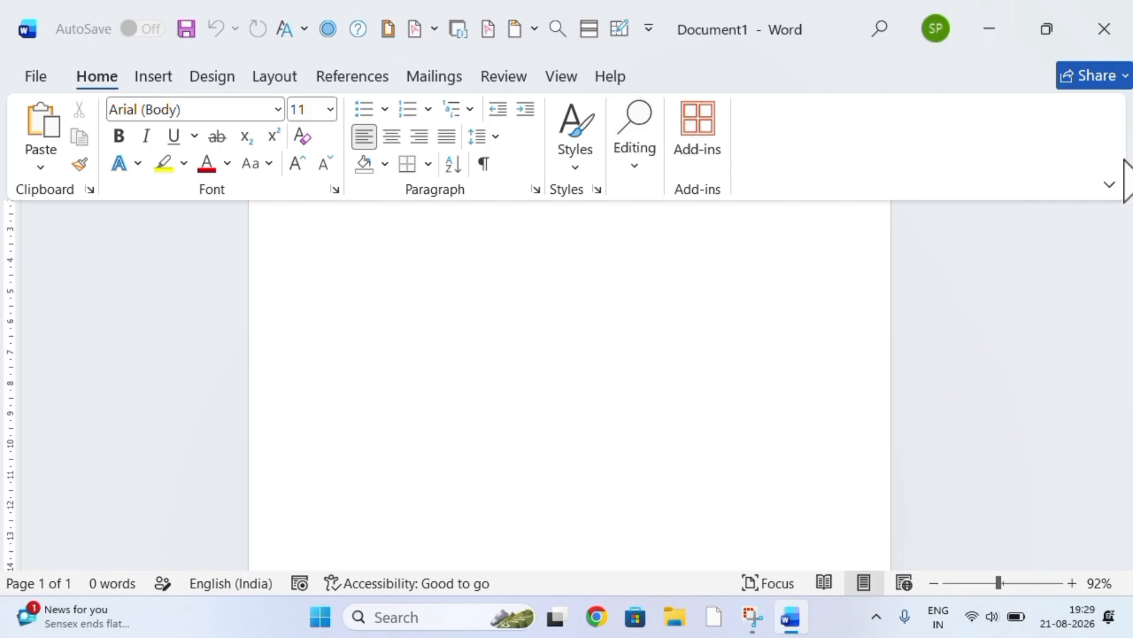
Set the ribbon to always show and display the View commands.
left_click(1109, 186)
left_click(998, 307)
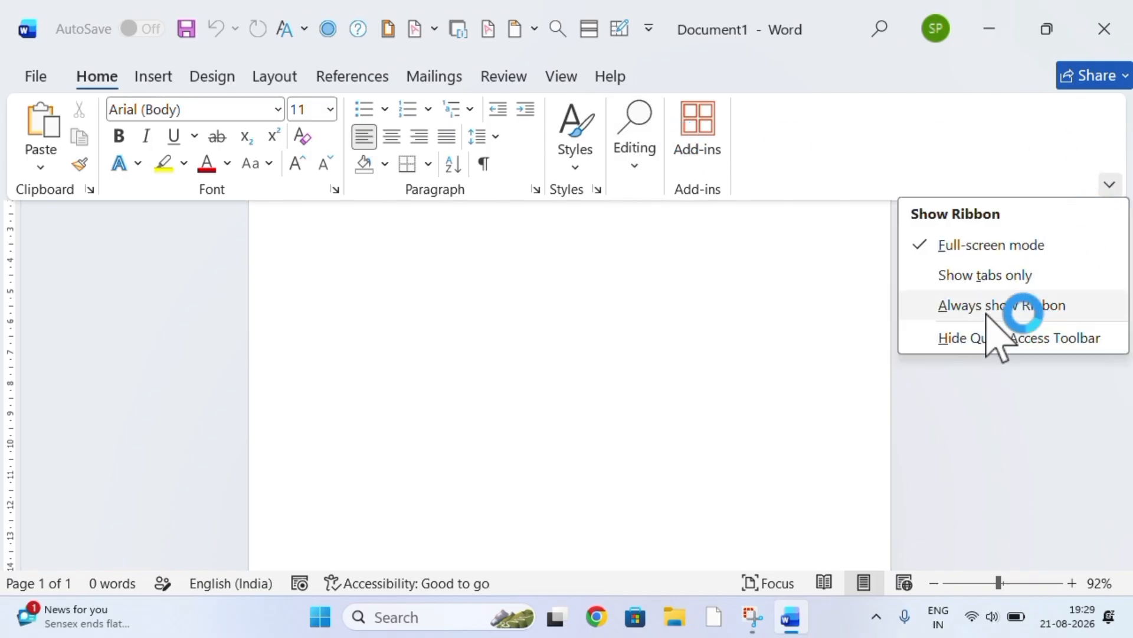
left_click(558, 80)
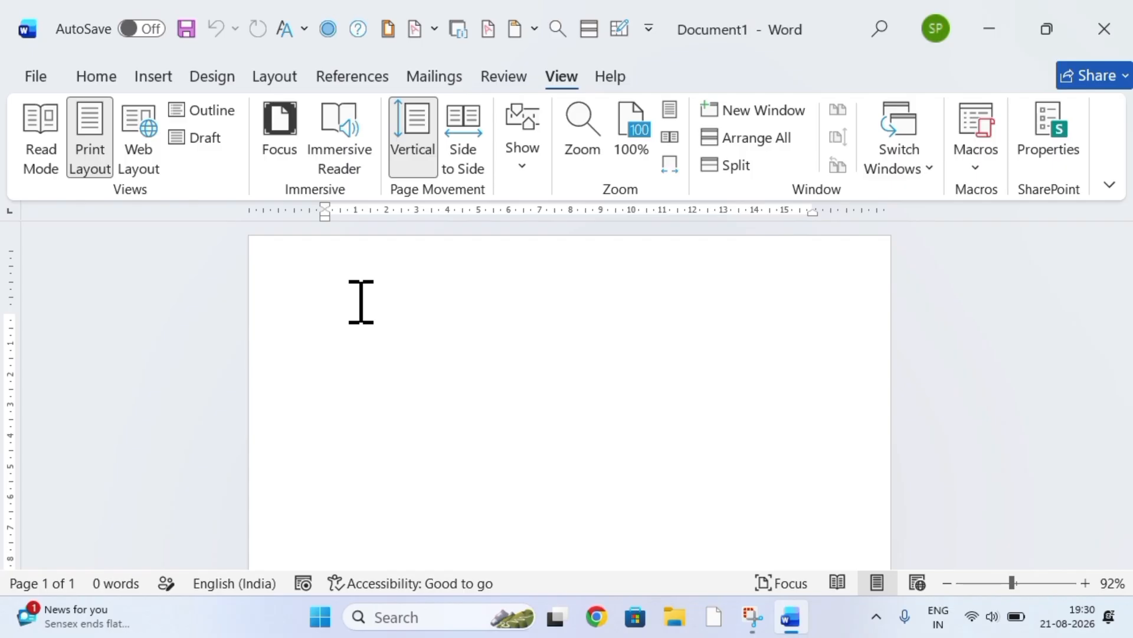
Fill the document with sample paragraphs using the =RAND() function.
type("=RAN")
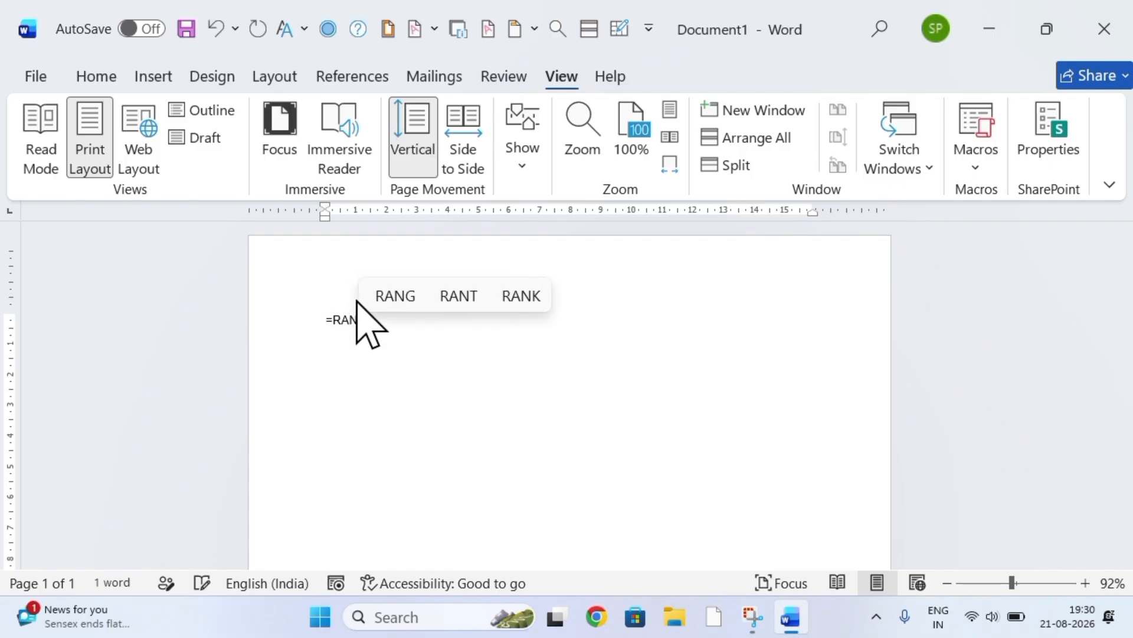
type("D(")
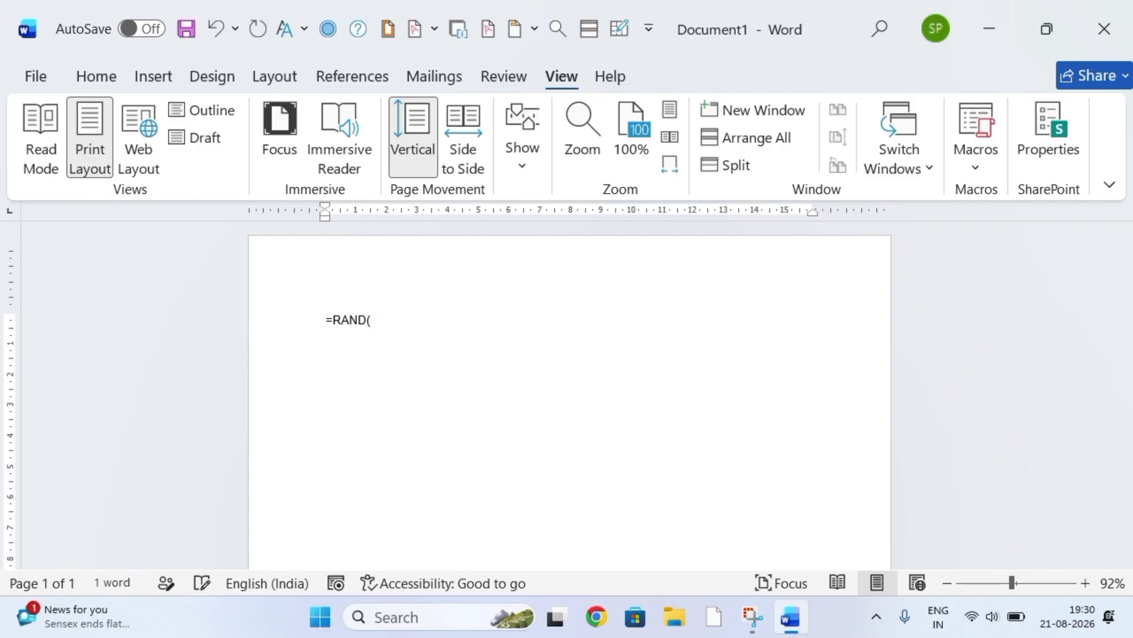
type(")")
key("Return")
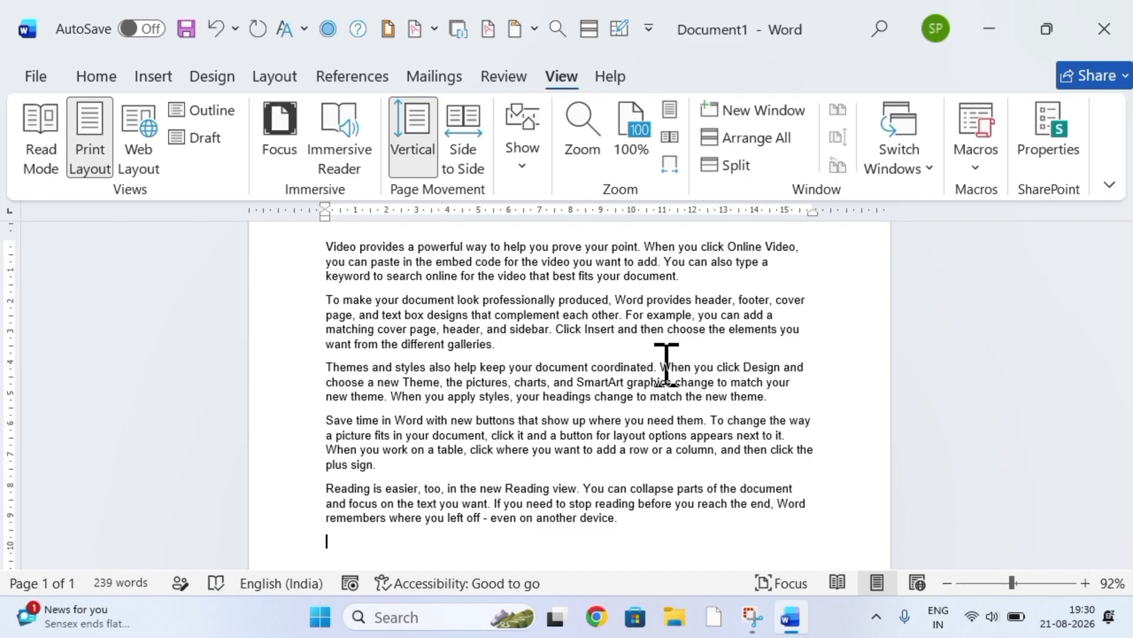
Copy all the sample text and paste it onto a second and a third page.
key("ctrl+a")
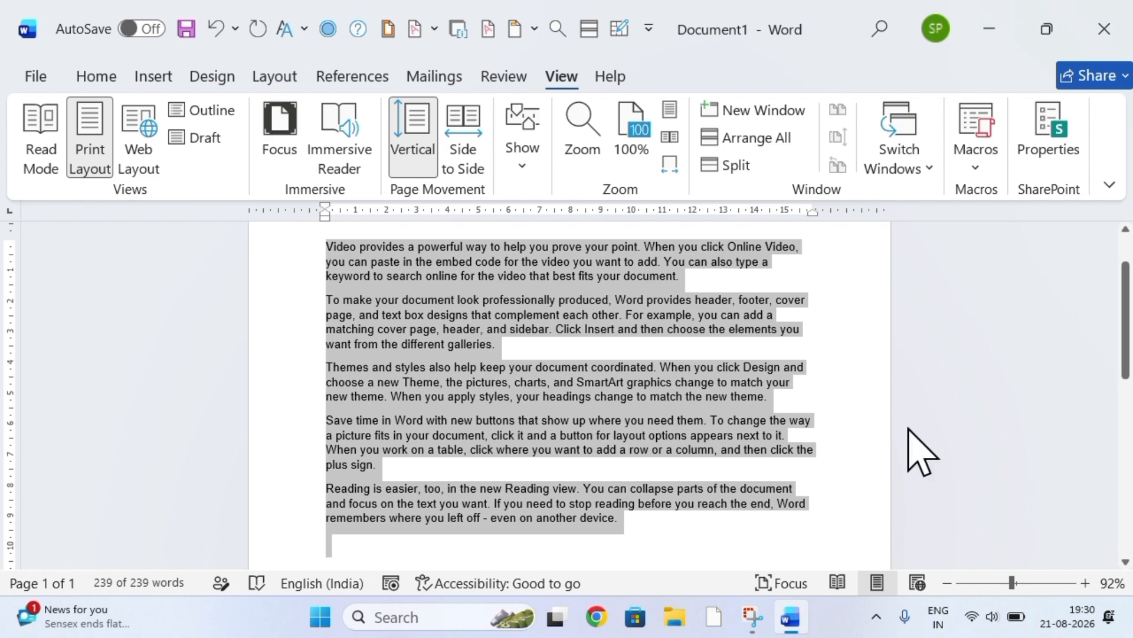
key("Right")
scroll(912, 429, "down", 1)
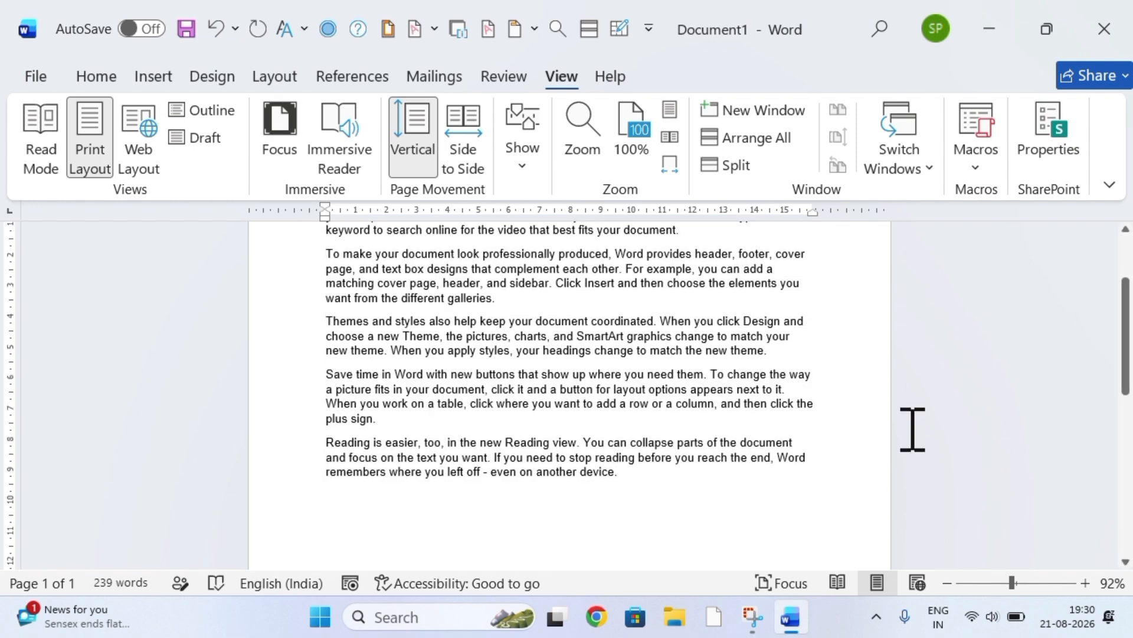
scroll(913, 429, "down", 5)
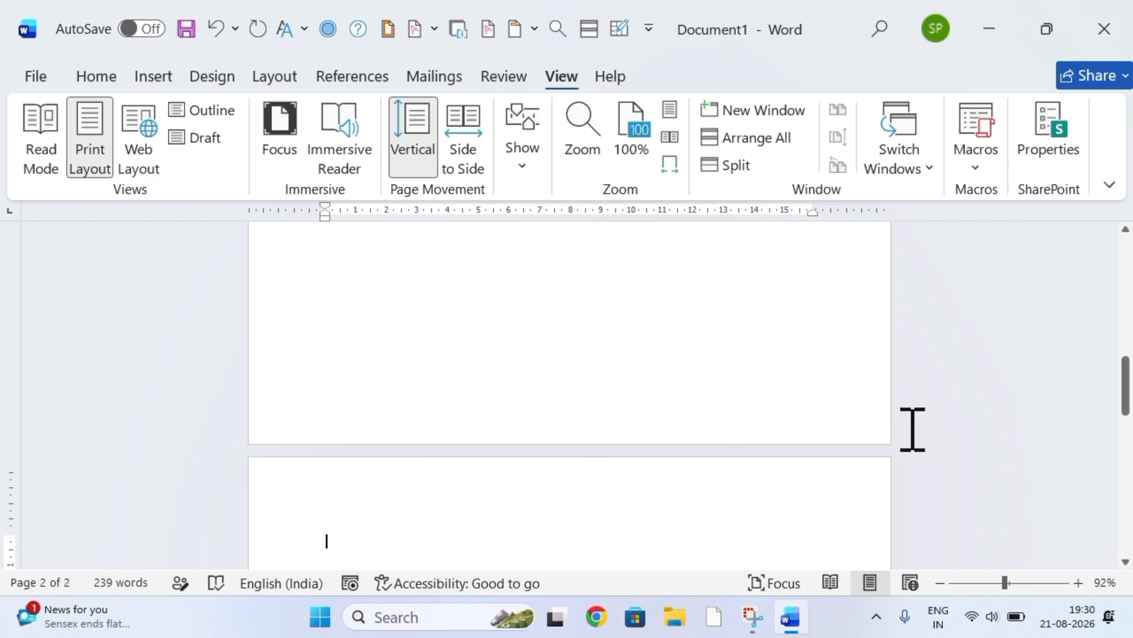
key("ctrl+v")
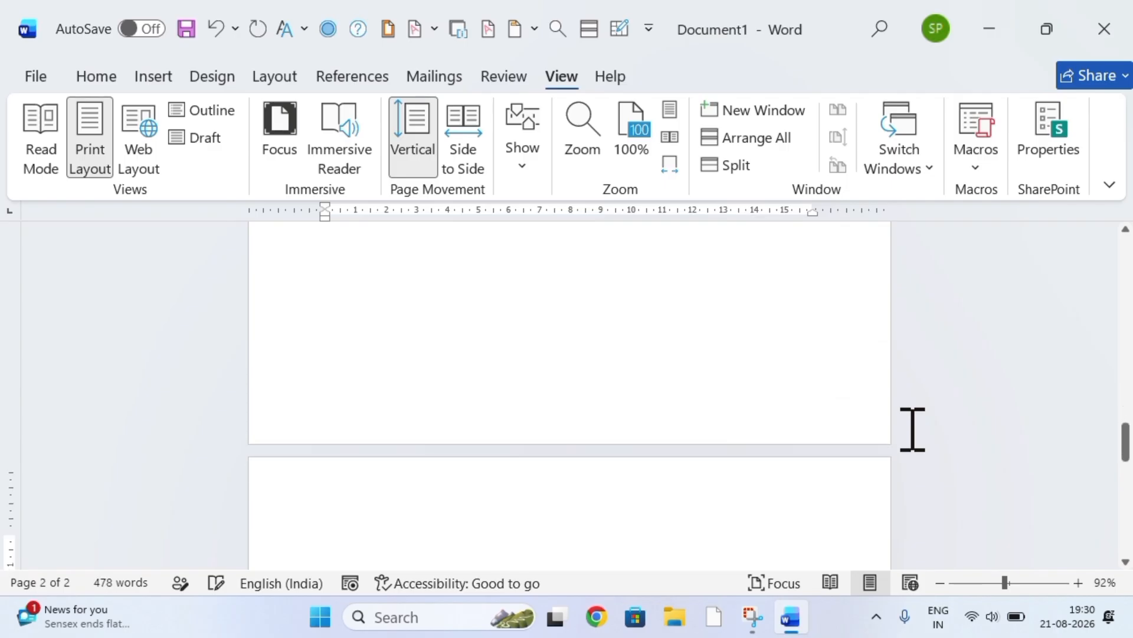
scroll(912, 429, "down", 5)
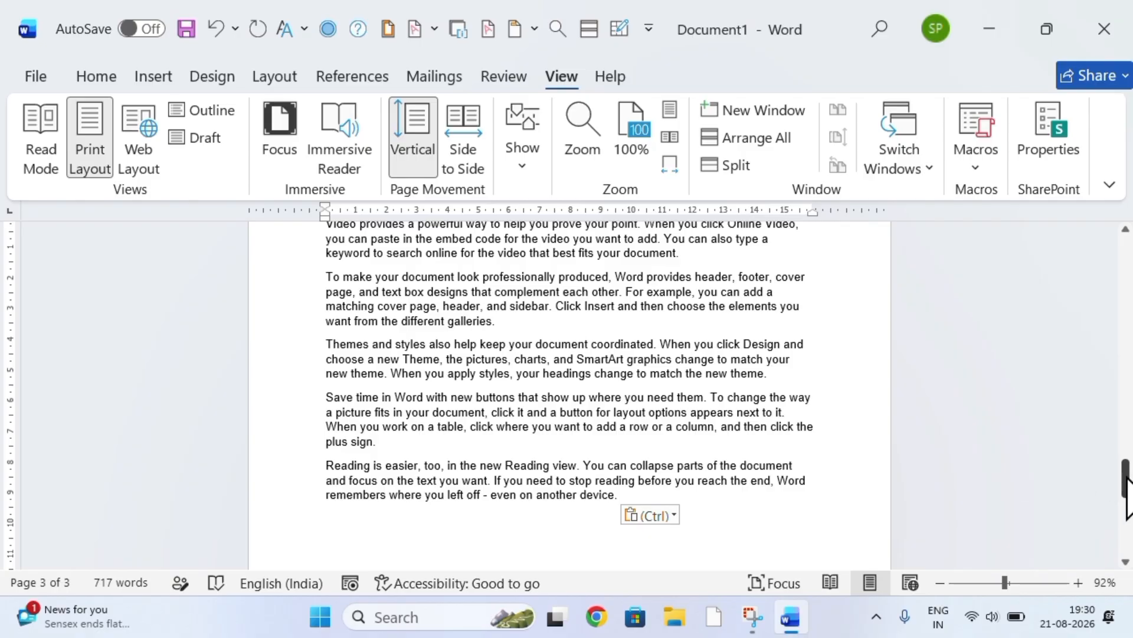
Change the font colour of the whole document's text to the blue theme colour.
left_click_drag(1126, 481, 1128, 258)
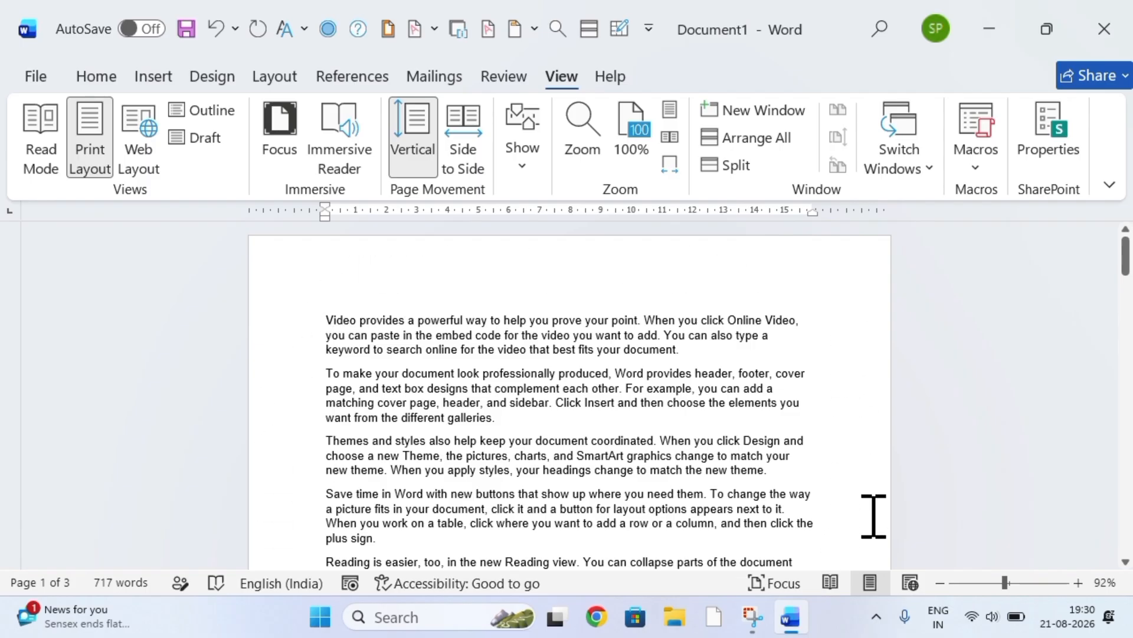
left_click_drag(856, 400, 854, 449)
left_click(852, 286)
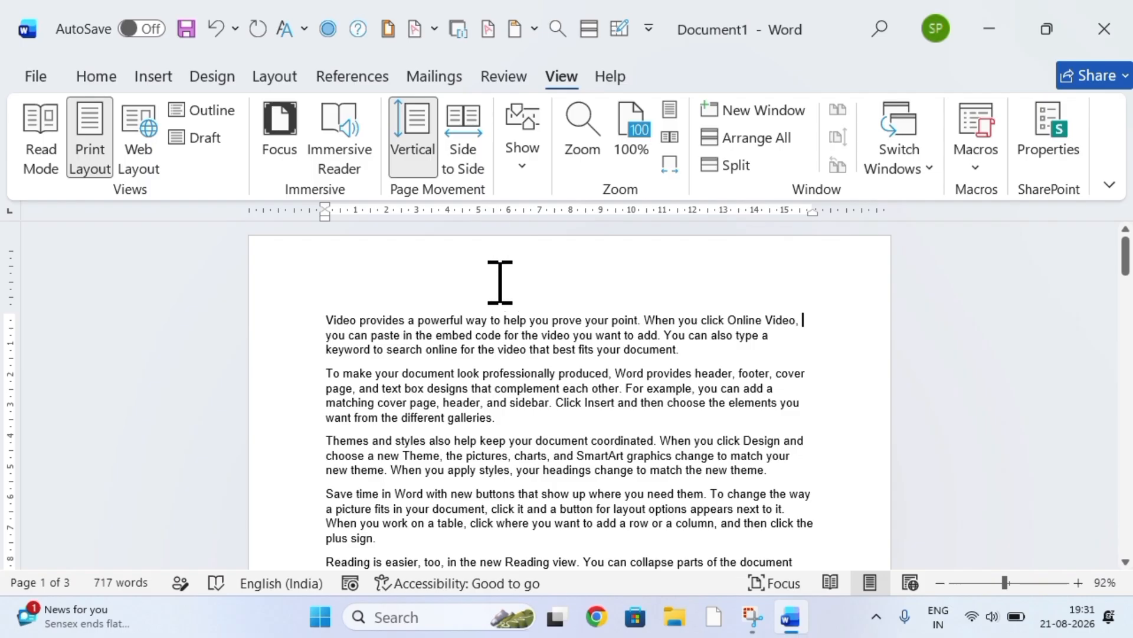
key("ctrl+a")
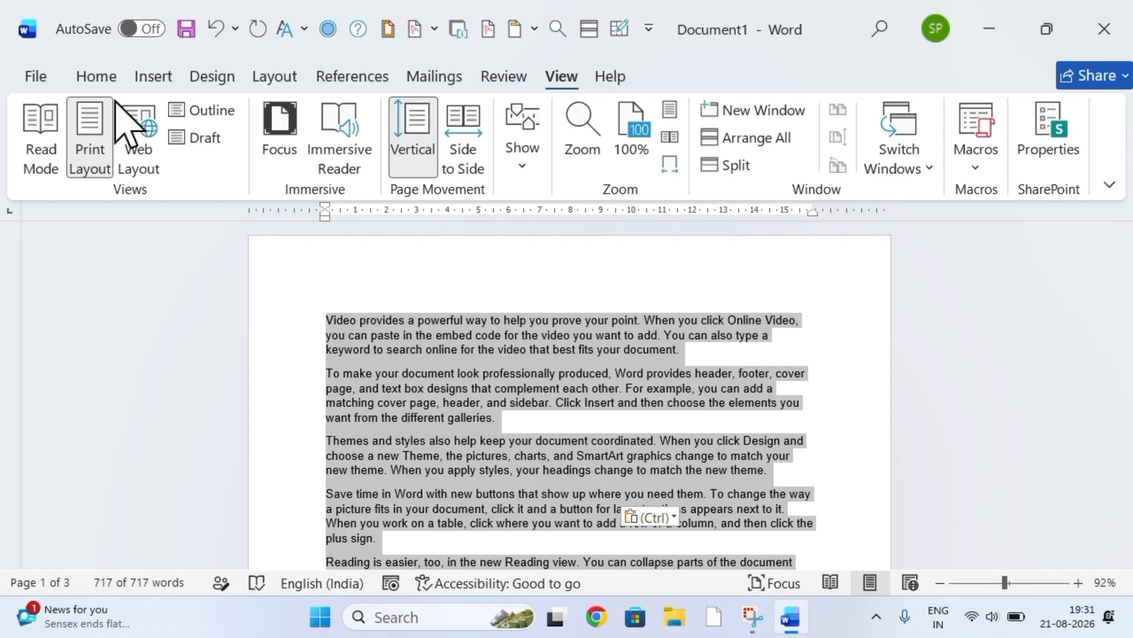
left_click(97, 77)
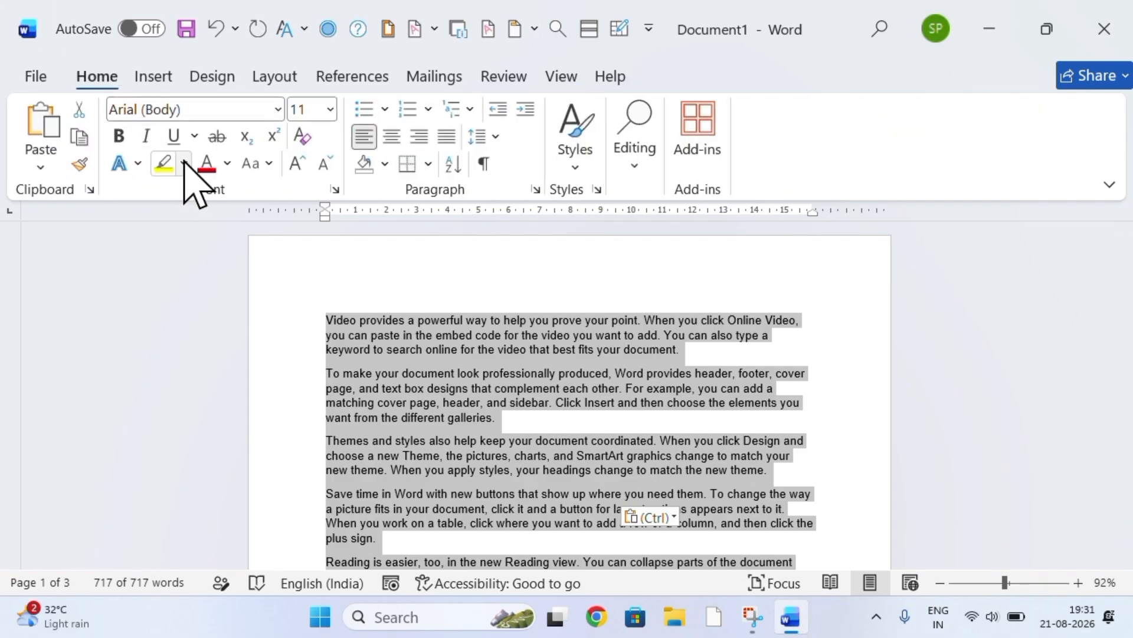
left_click(228, 164)
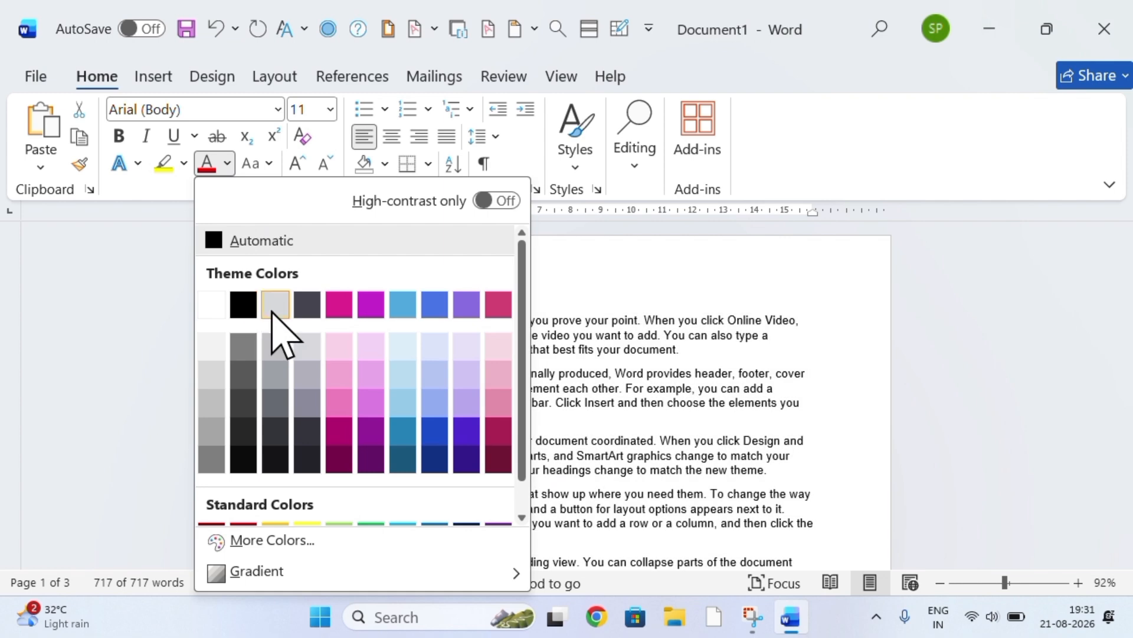
left_click(437, 305)
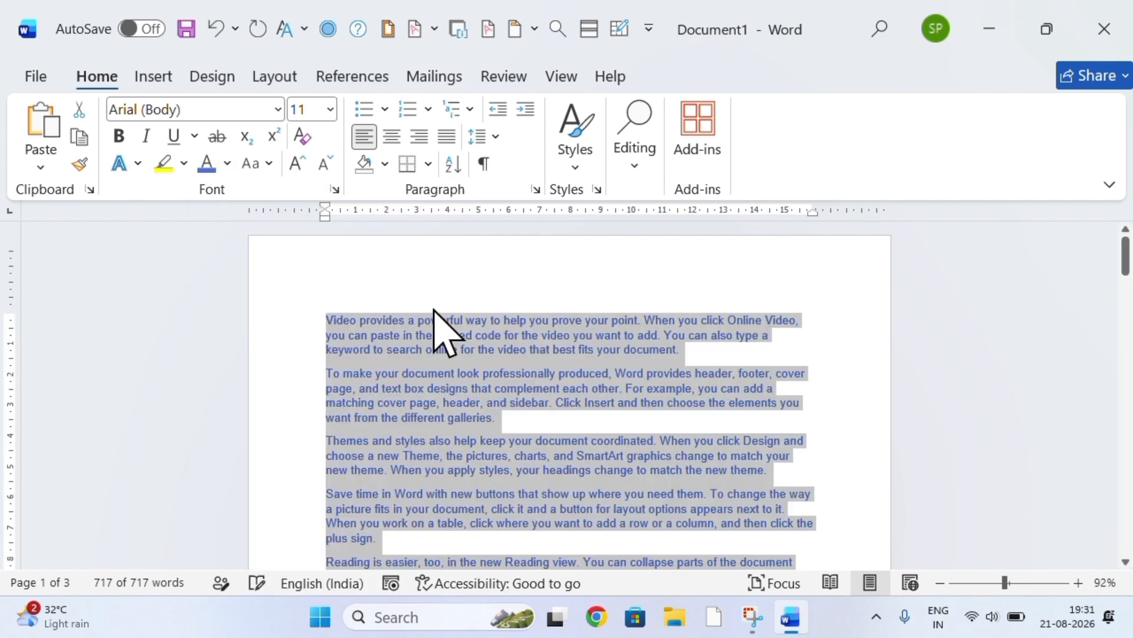
Enlarge all the text to size 14 and make it bold and italic.
left_click(298, 165)
left_click(299, 166)
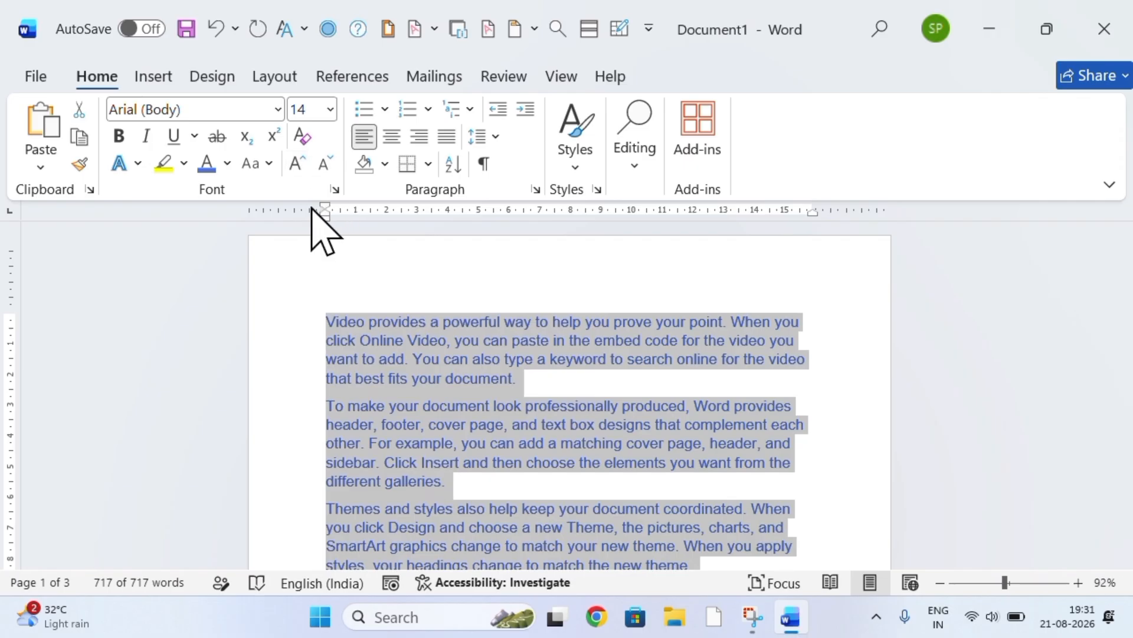
left_click(123, 136)
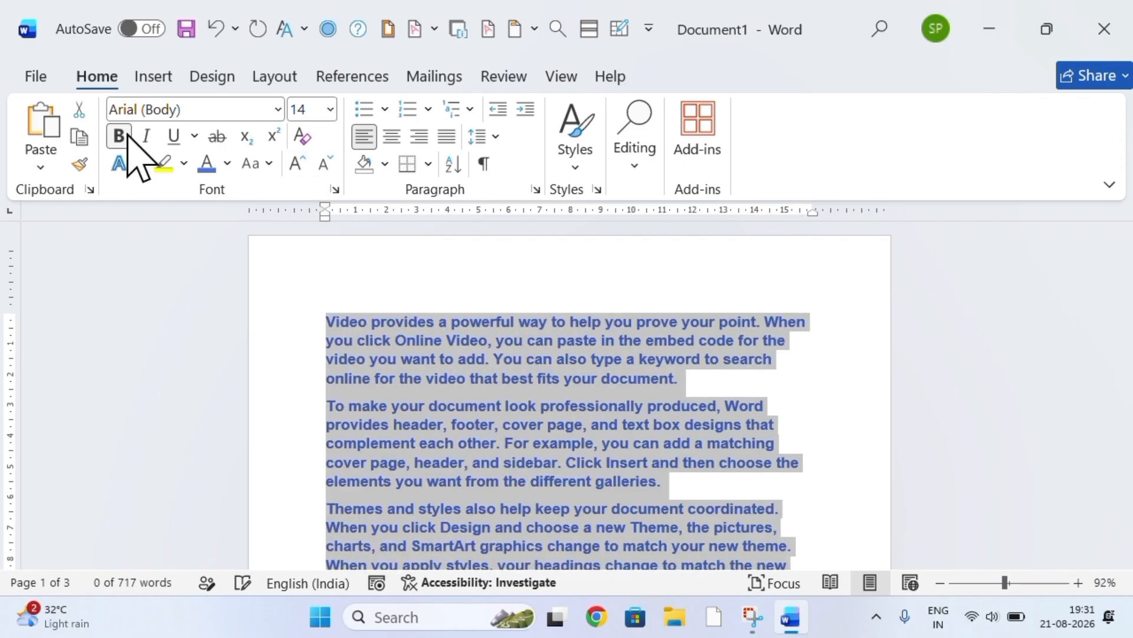
left_click(147, 136)
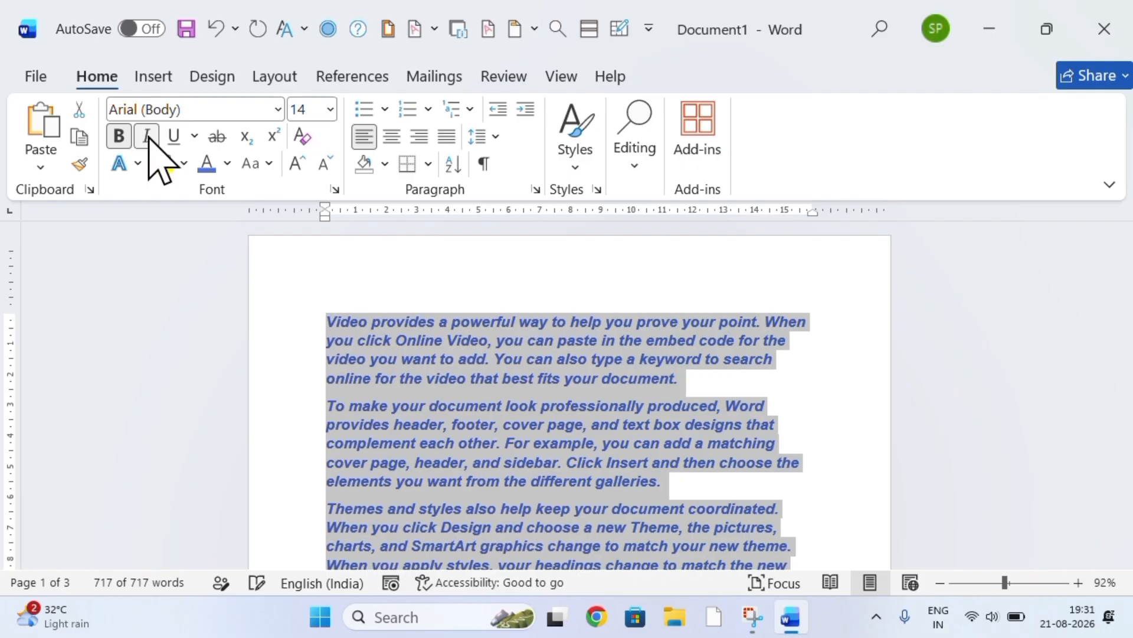
Preview the text effect presets without applying one, and justify all the document's paragraphs.
left_click(135, 165)
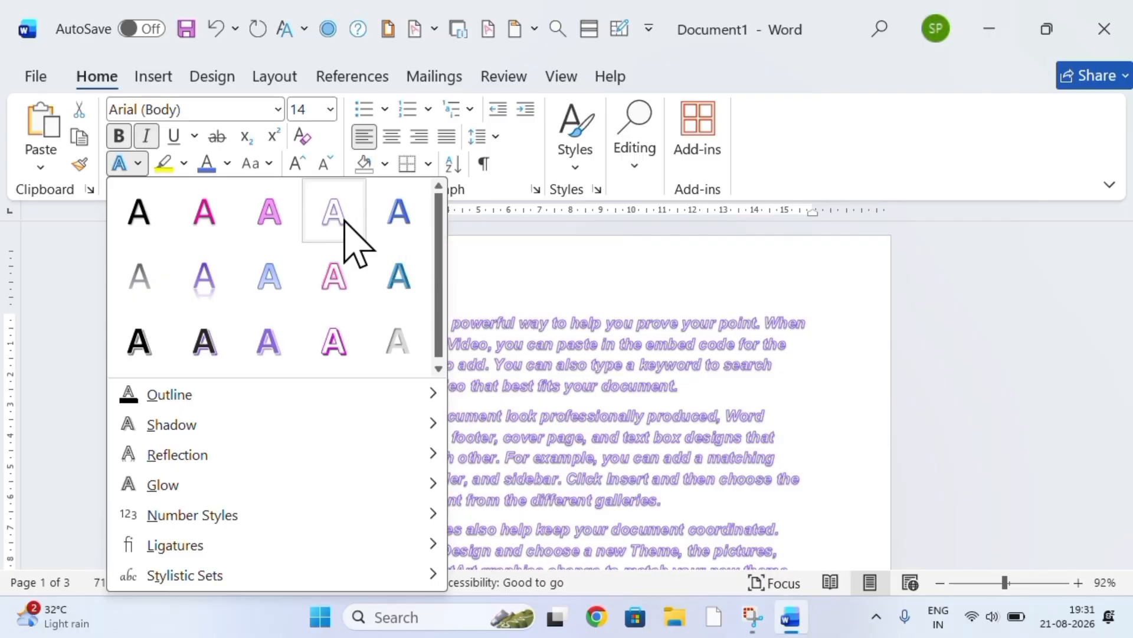
left_click(52, 313)
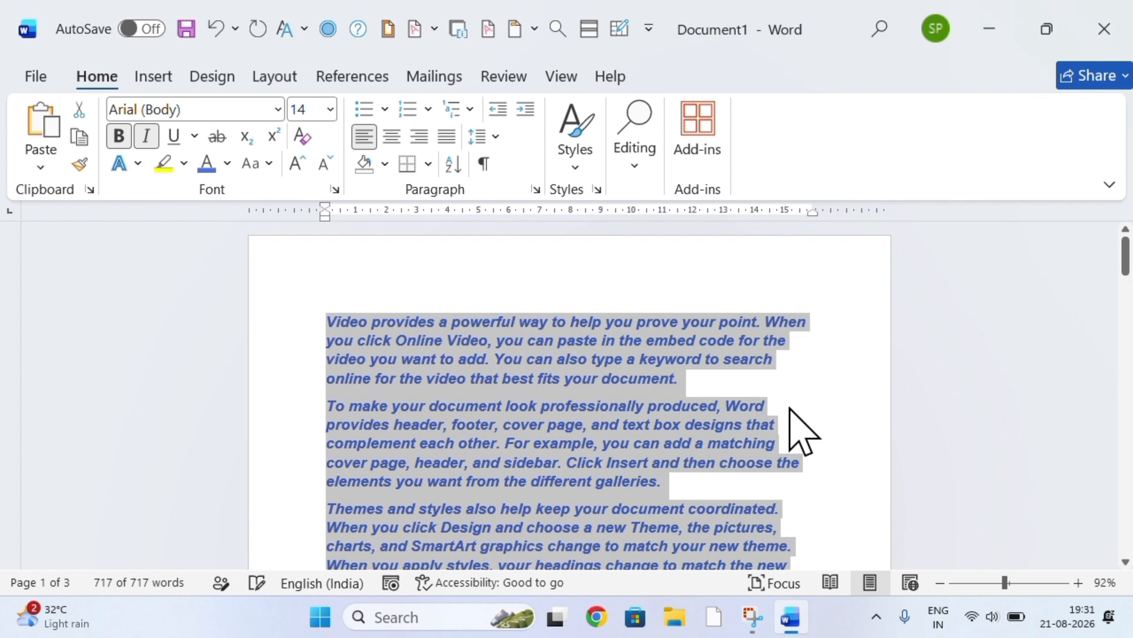
key("ctrl+j")
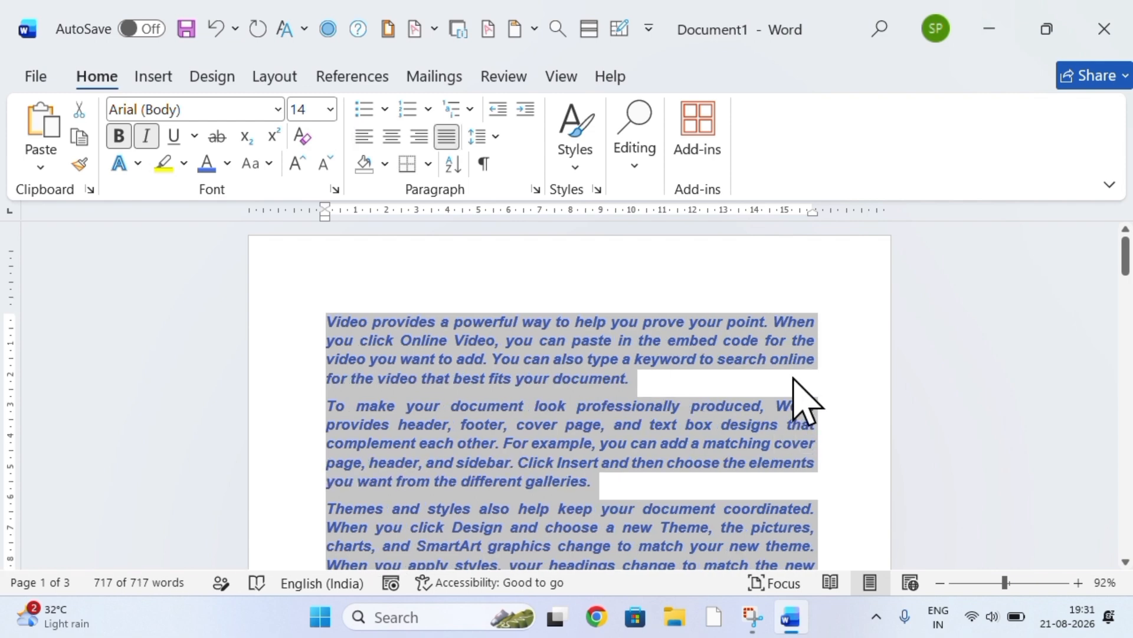
left_click(822, 269)
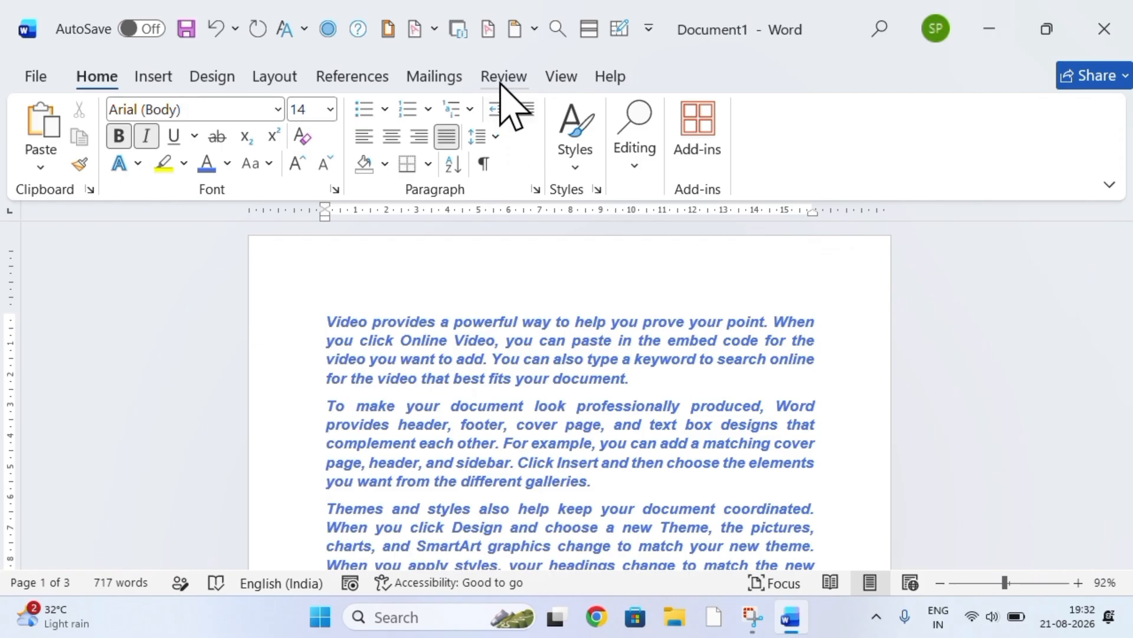
Switch the document from Print Layout to Read Mode.
left_click(558, 76)
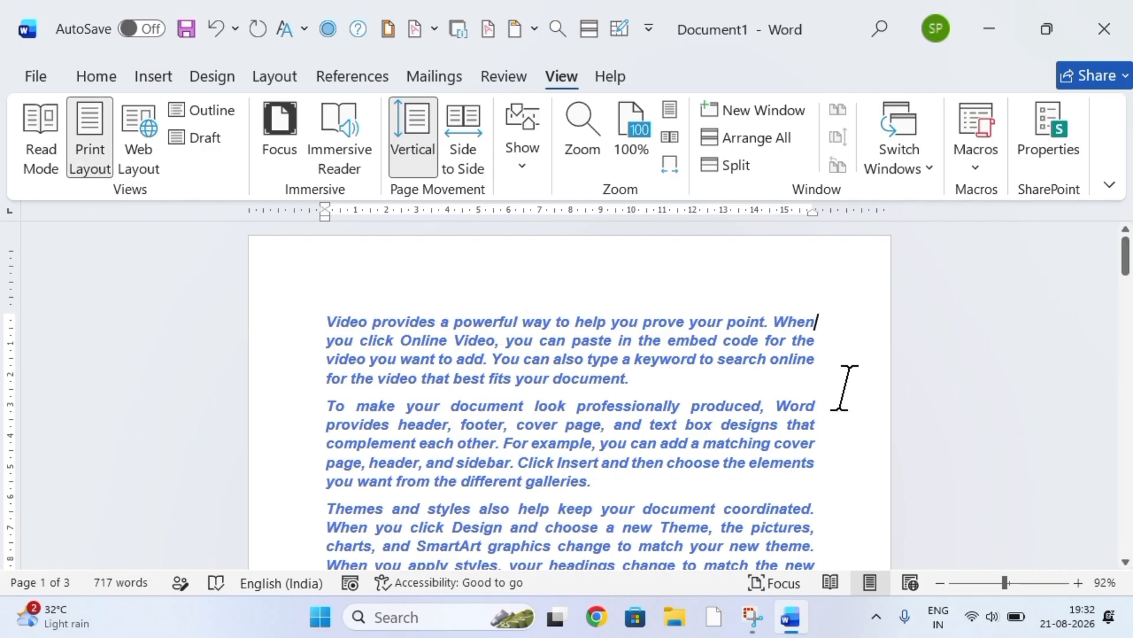
left_click_drag(1125, 252, 1112, 221)
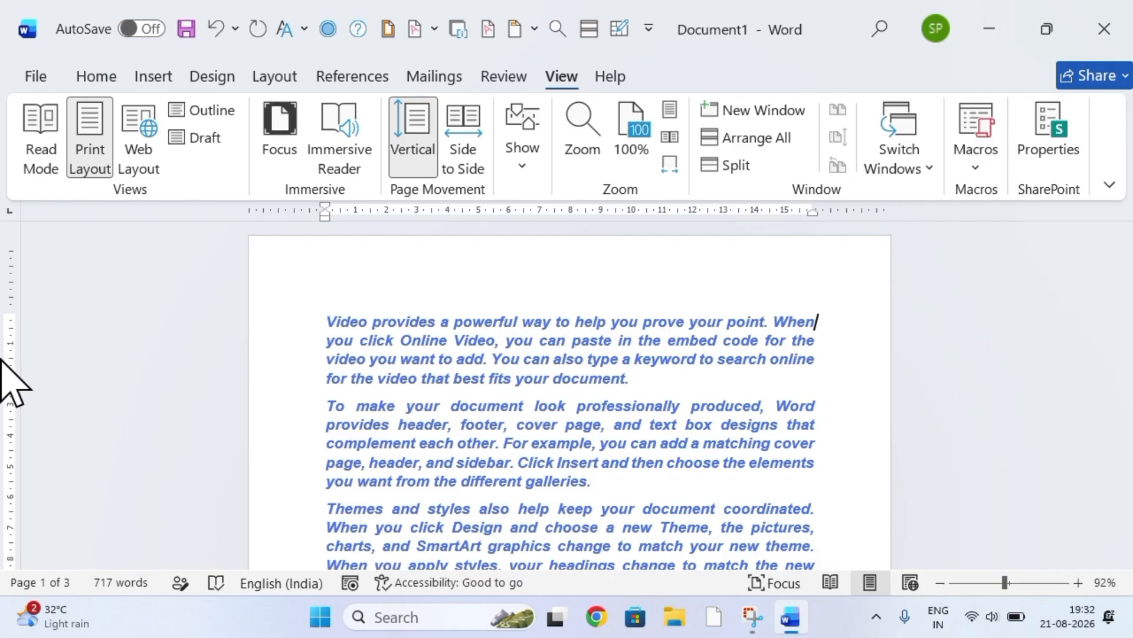
left_click(36, 150)
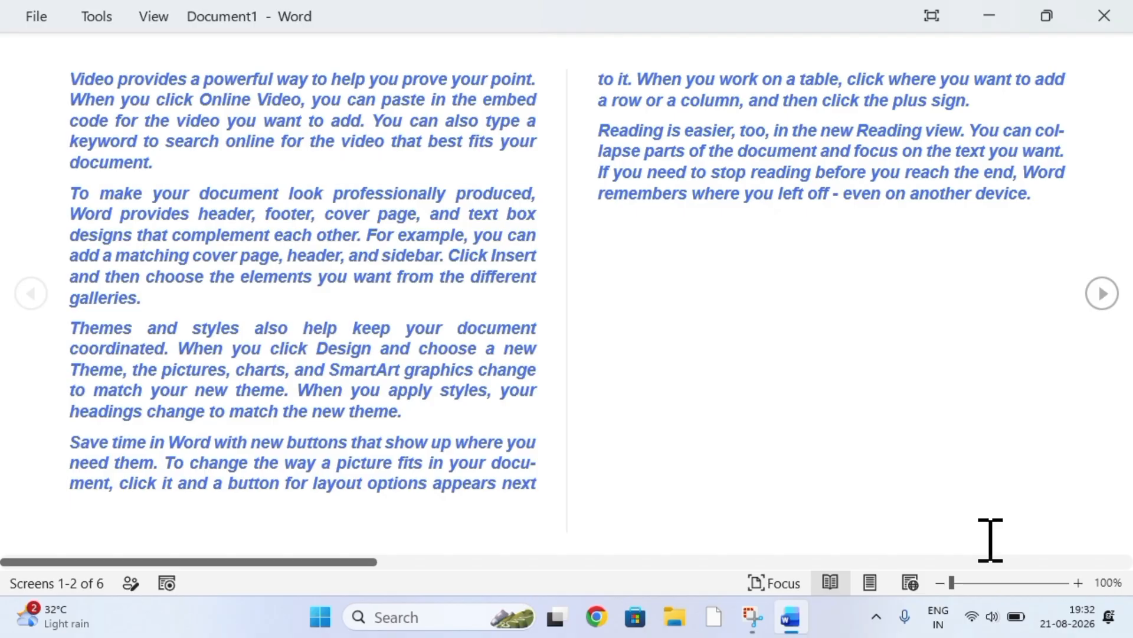
Page forward and back through the document's screens in Read Mode.
scroll(991, 540, "down", 1)
scroll(991, 540, "down", 1)
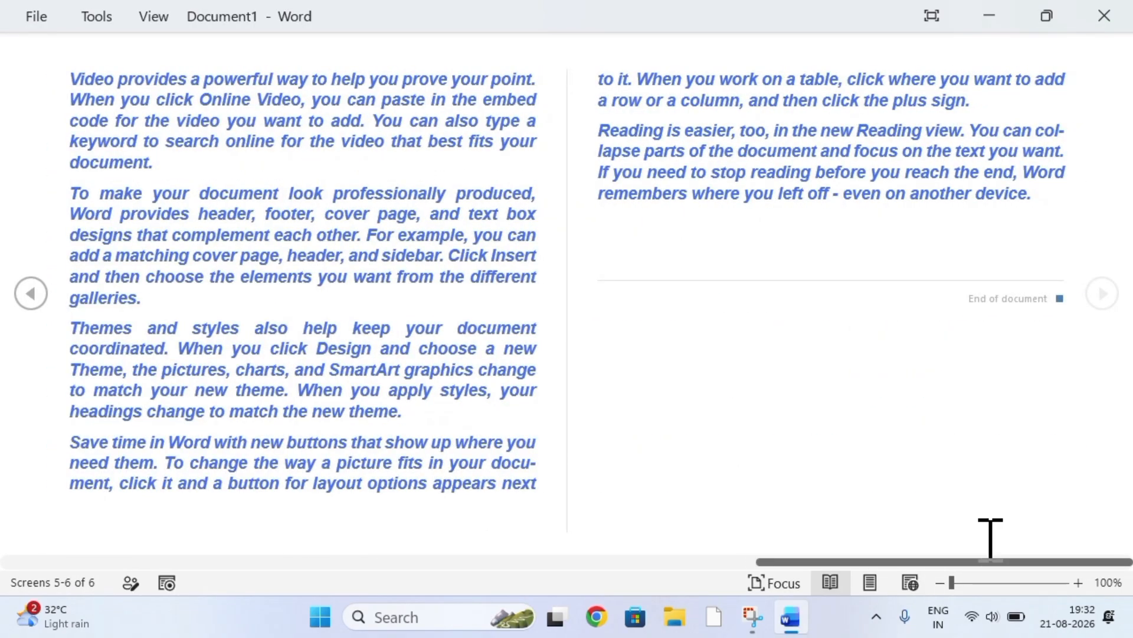
scroll(991, 538, "up", 2)
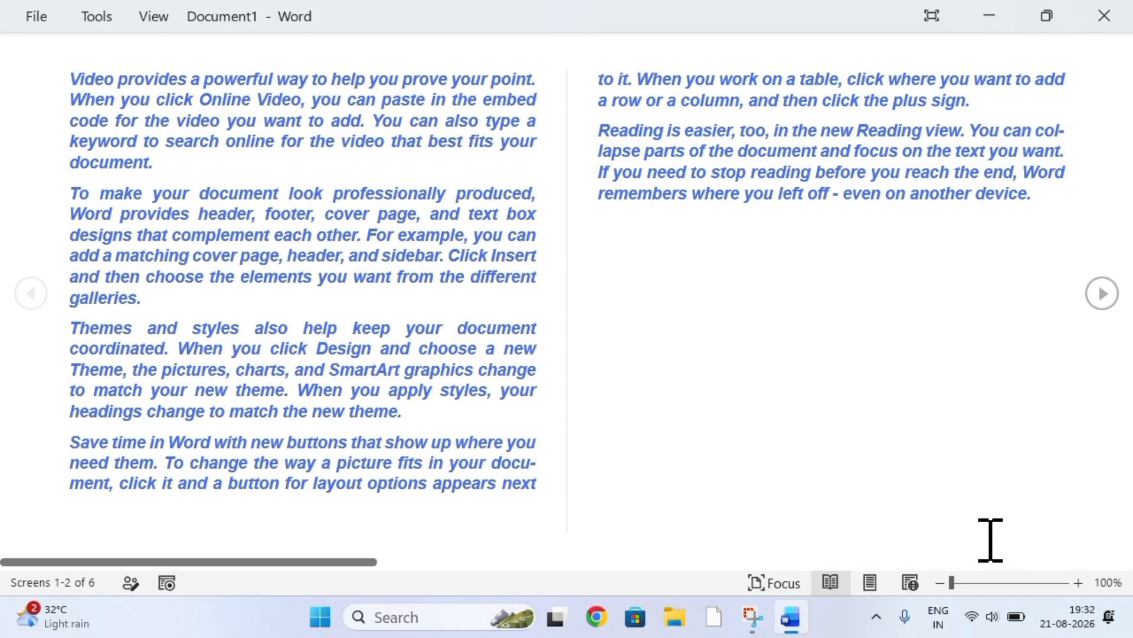
right_click(905, 445)
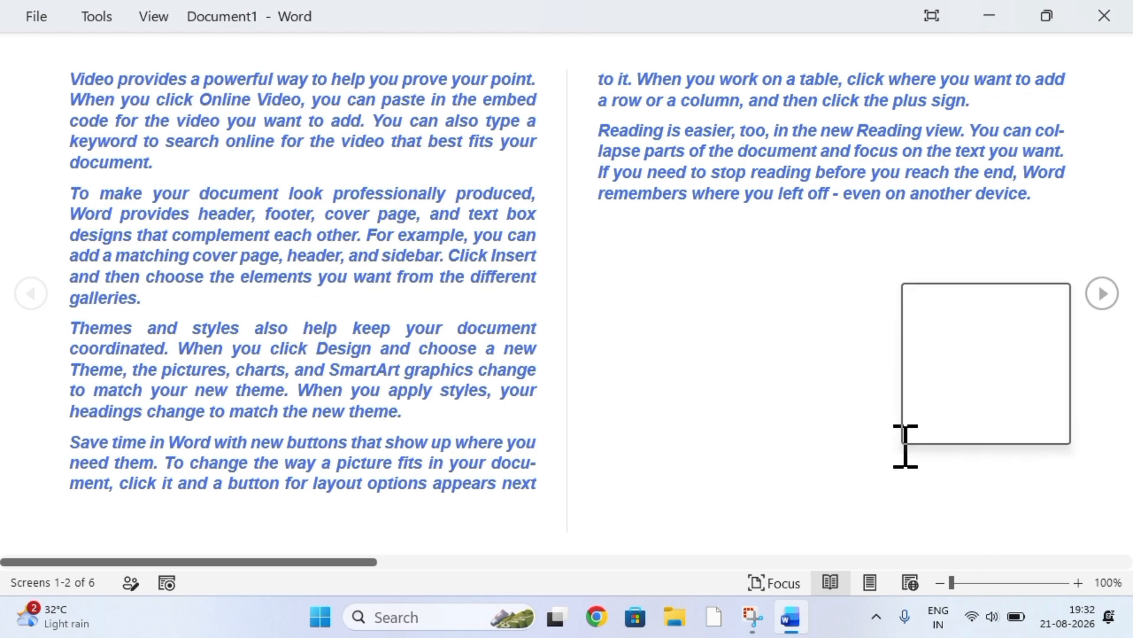
left_click(820, 418)
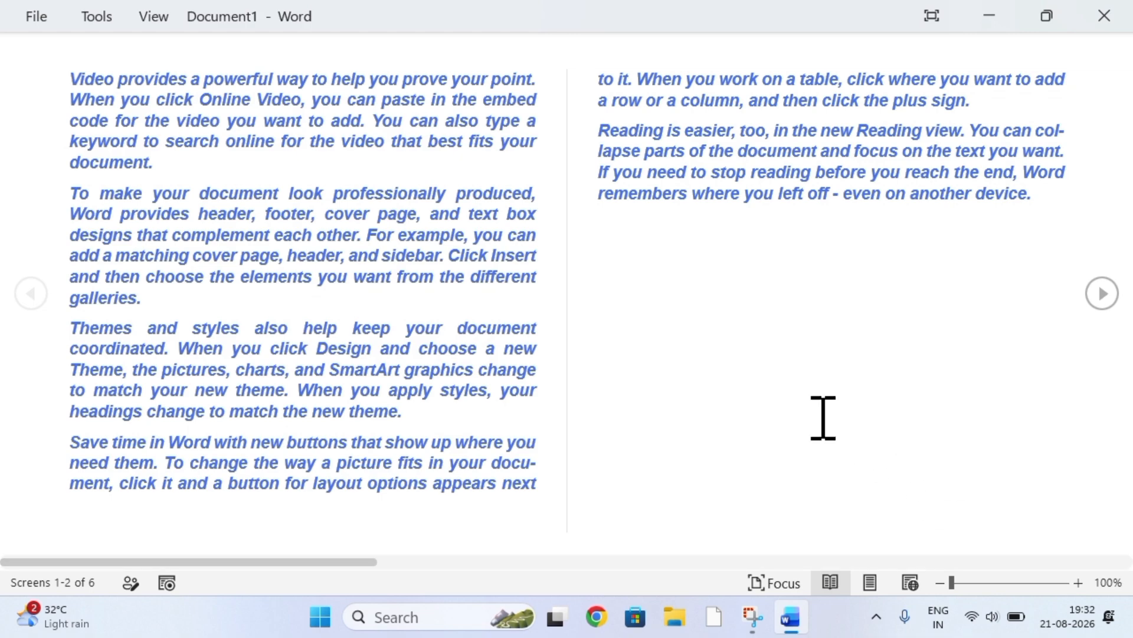
left_click(1101, 293)
left_click(1101, 293)
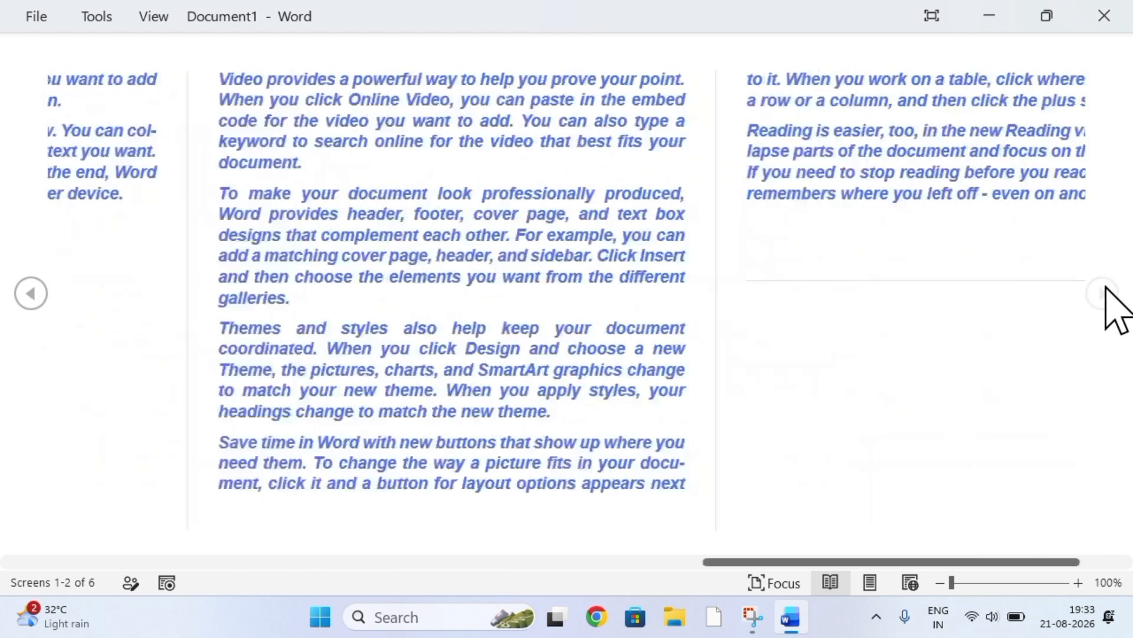
Page back to the document's first screens in Read Mode.
left_click(11, 293)
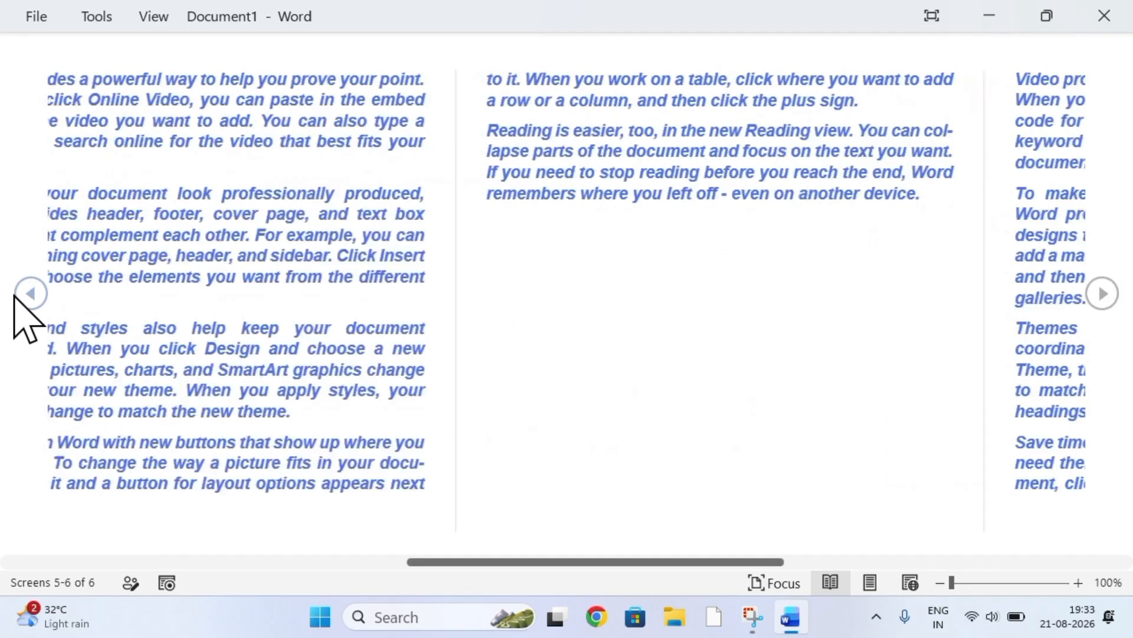
left_click(11, 294)
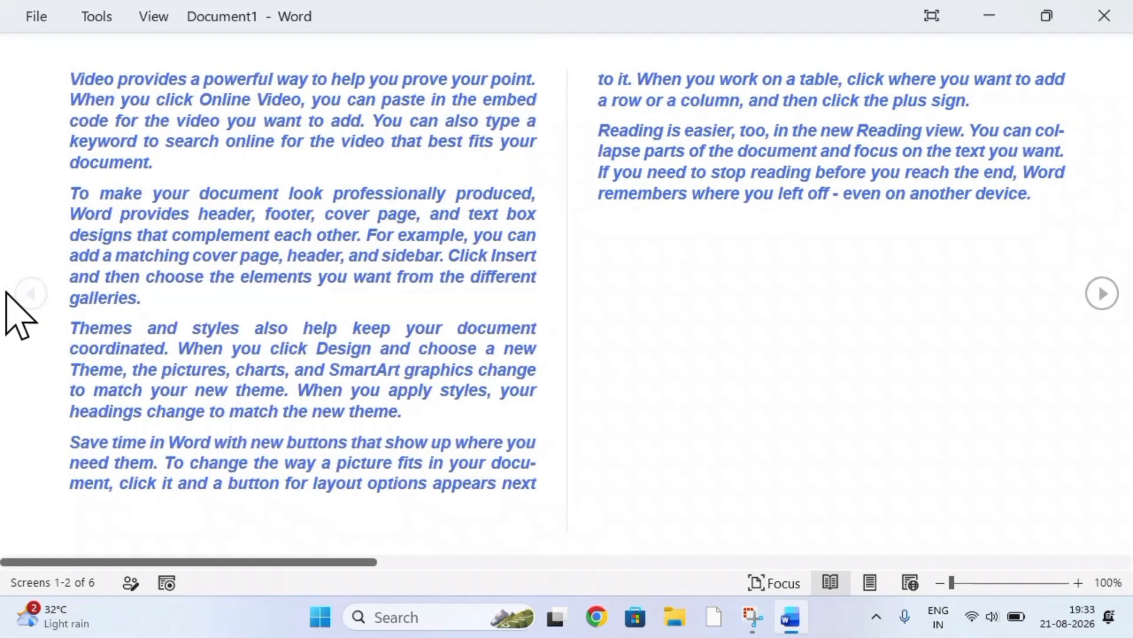
Open and close the Find pane in Read Mode, and return the document to Print Layout.
left_click(97, 18)
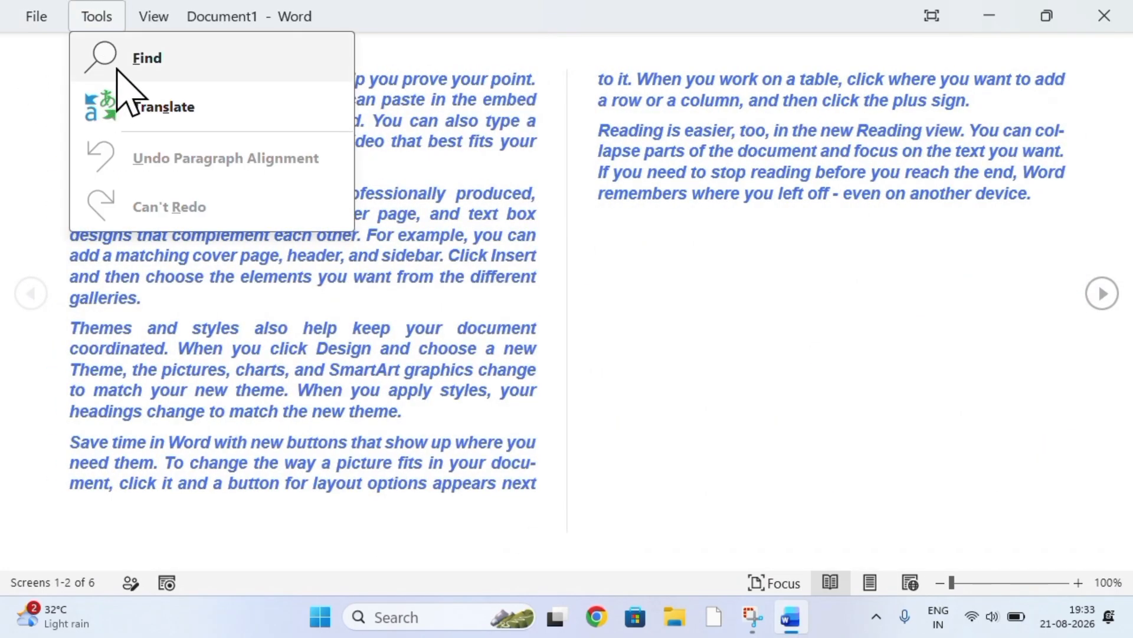
left_click(116, 70)
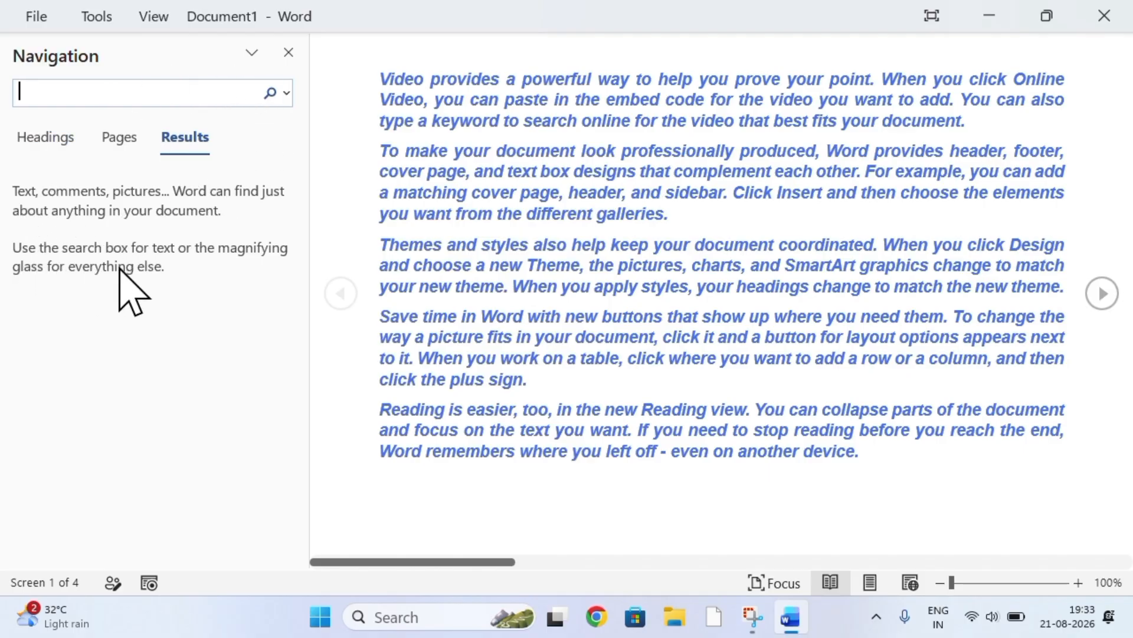
left_click(288, 52)
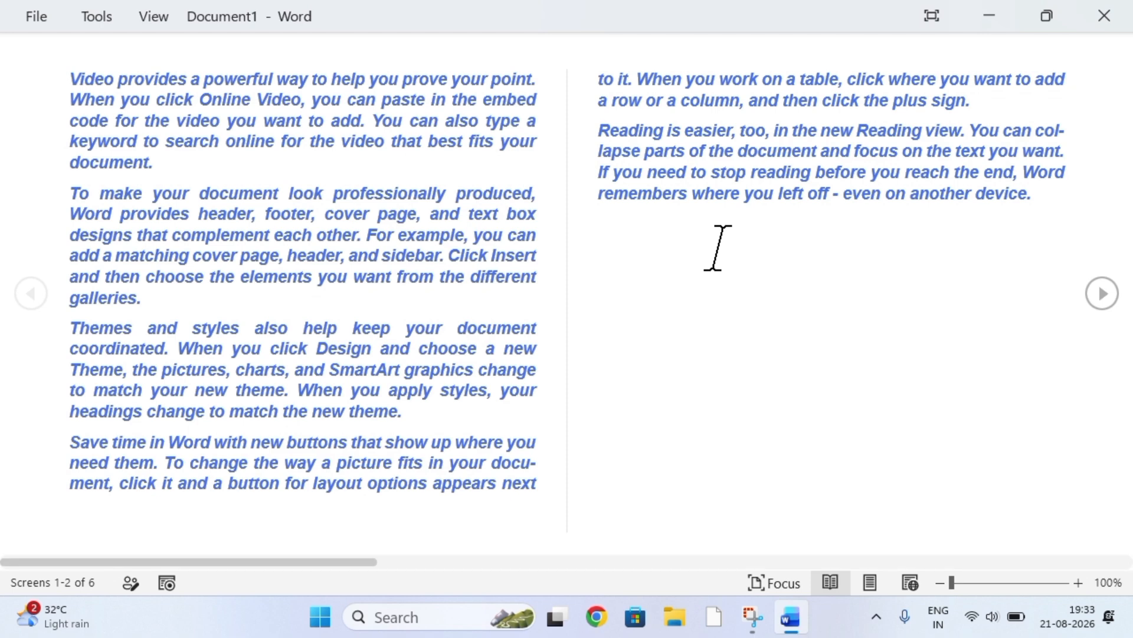
key("Escape")
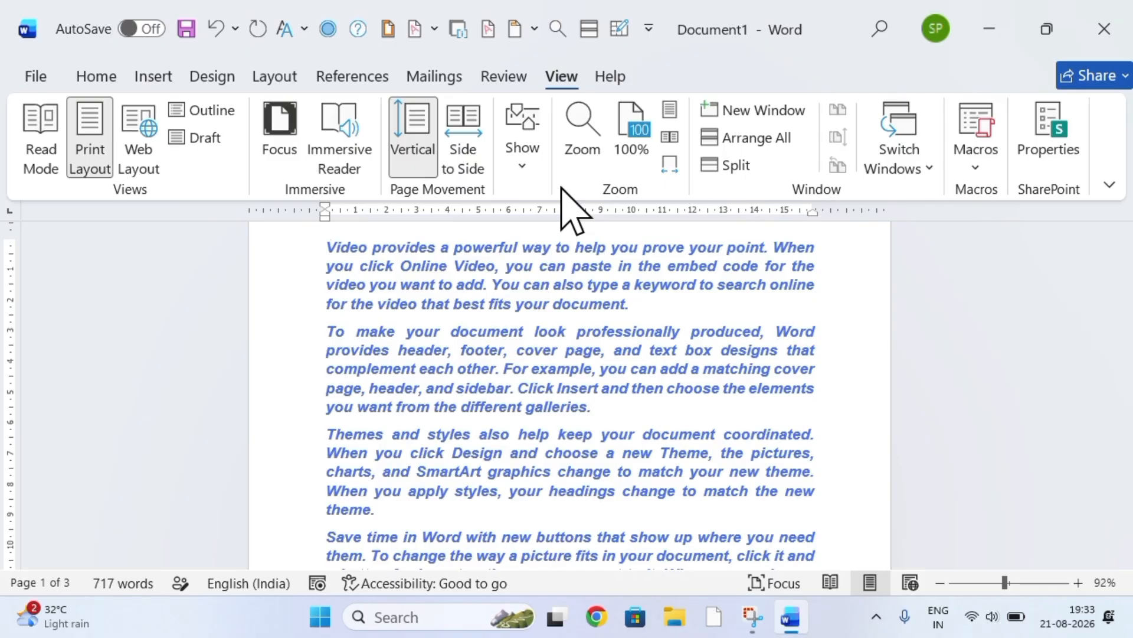
left_click(42, 167)
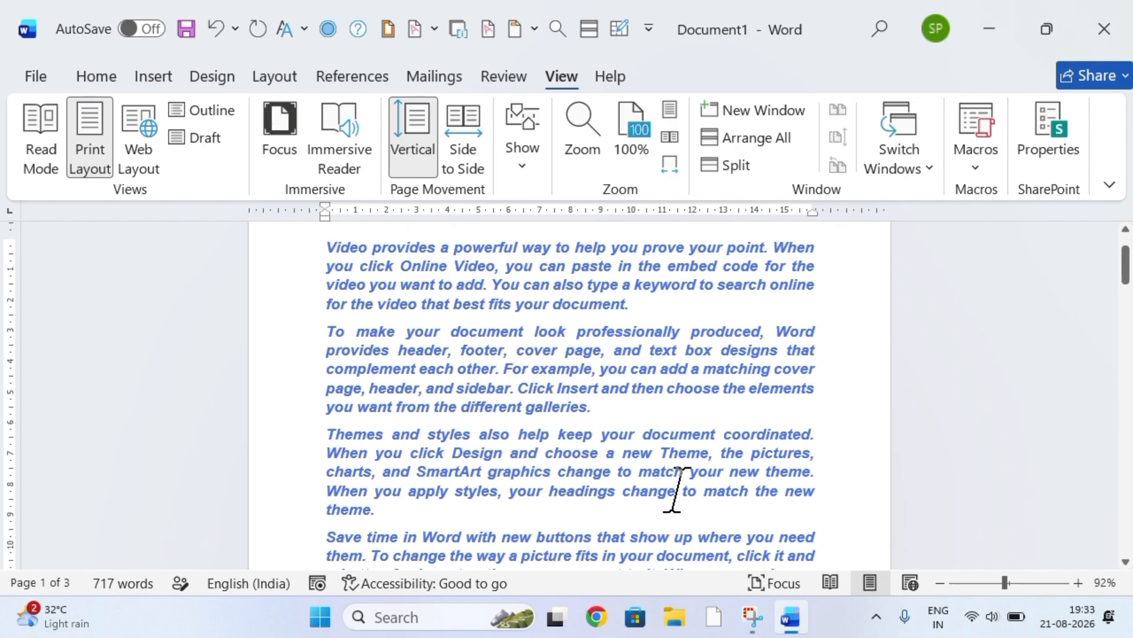
Reduce all the document's text to size 11 and left-align every paragraph.
key("ctrl+a")
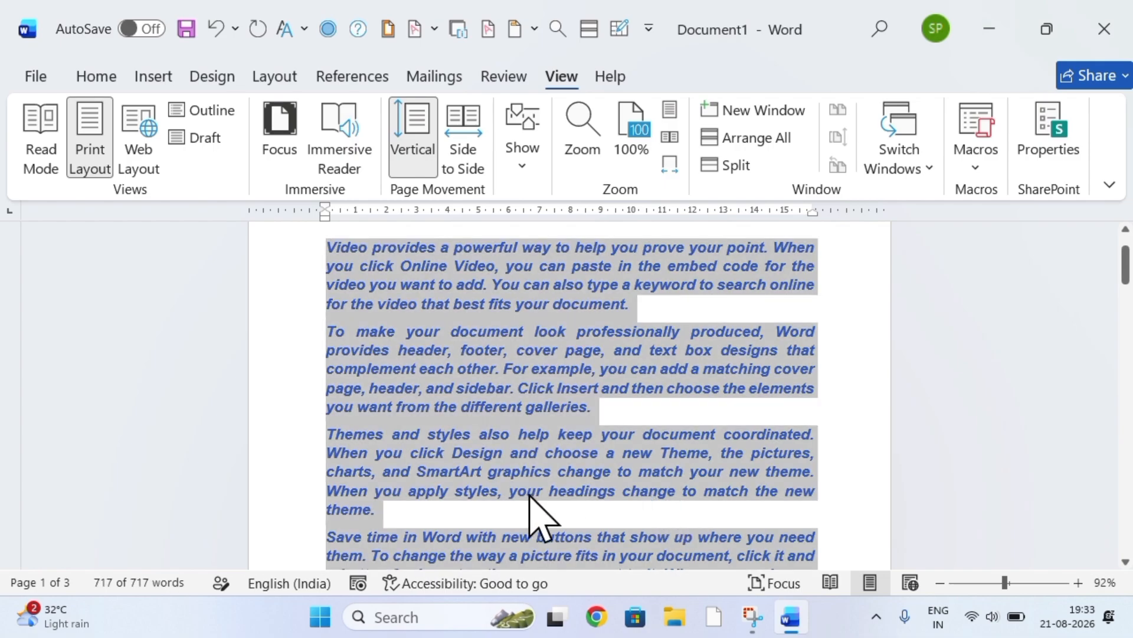
left_click(97, 76)
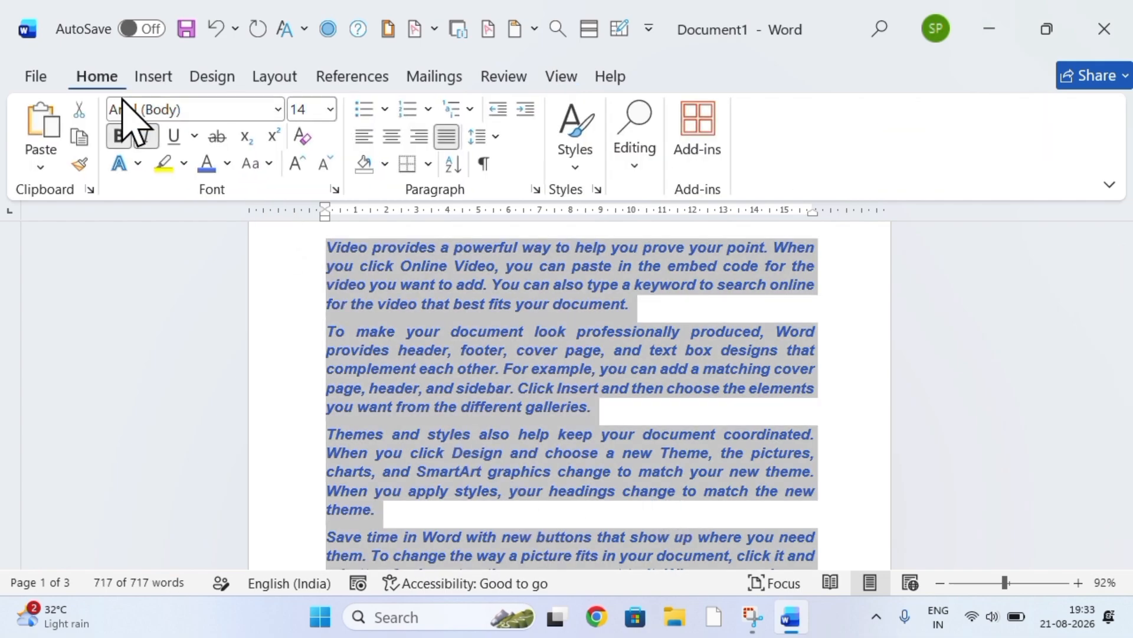
left_click(330, 163)
left_click(328, 162)
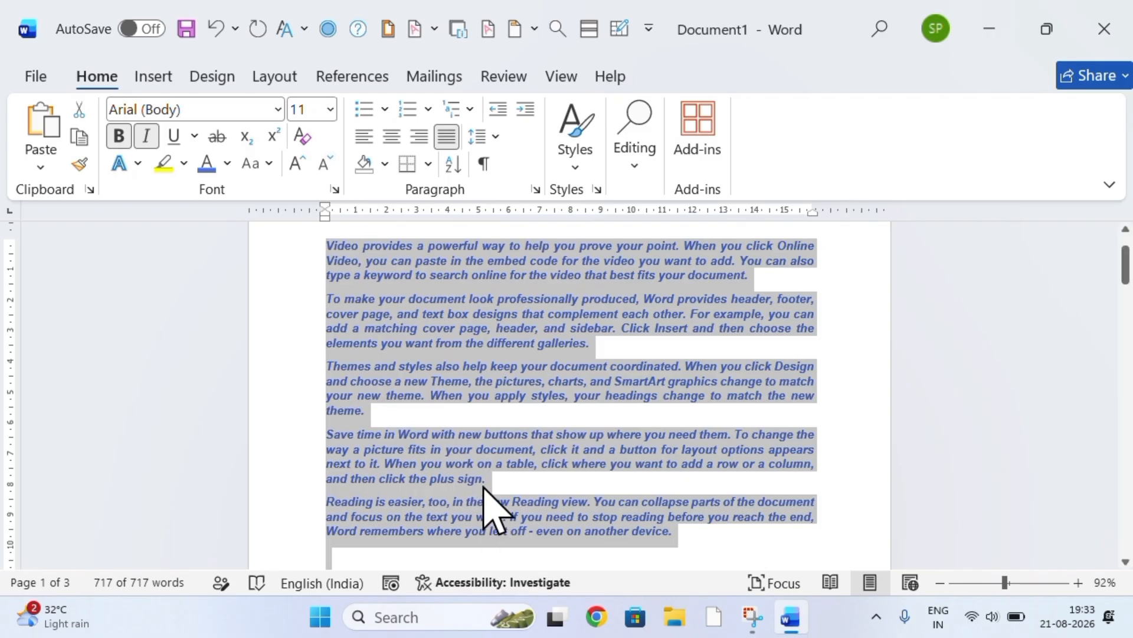
key("ctrl+l")
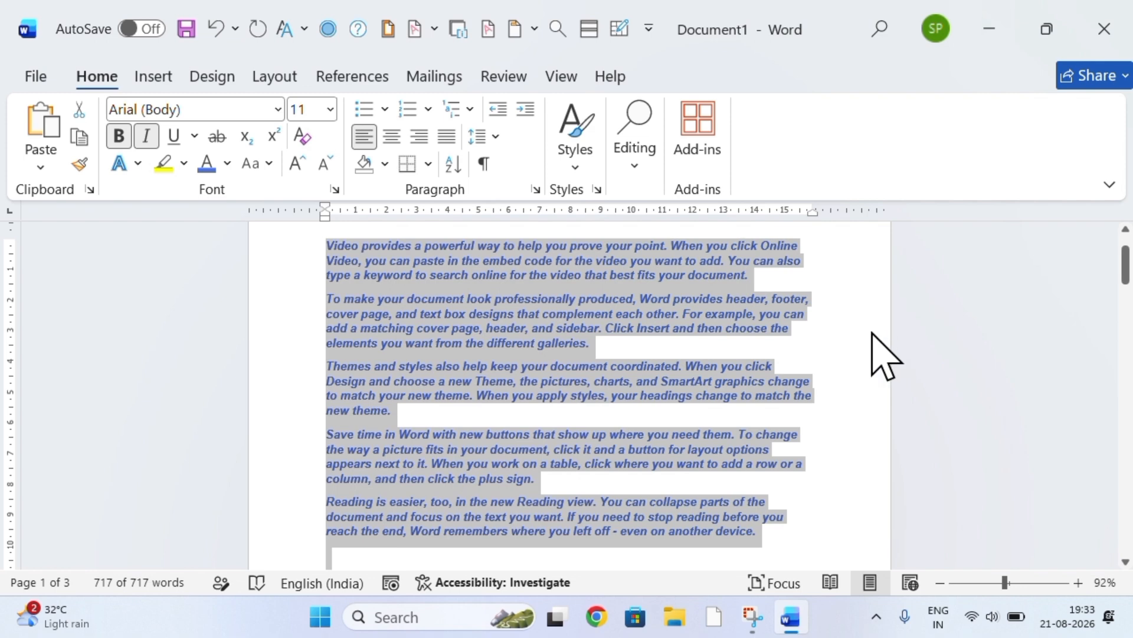
left_click(868, 311)
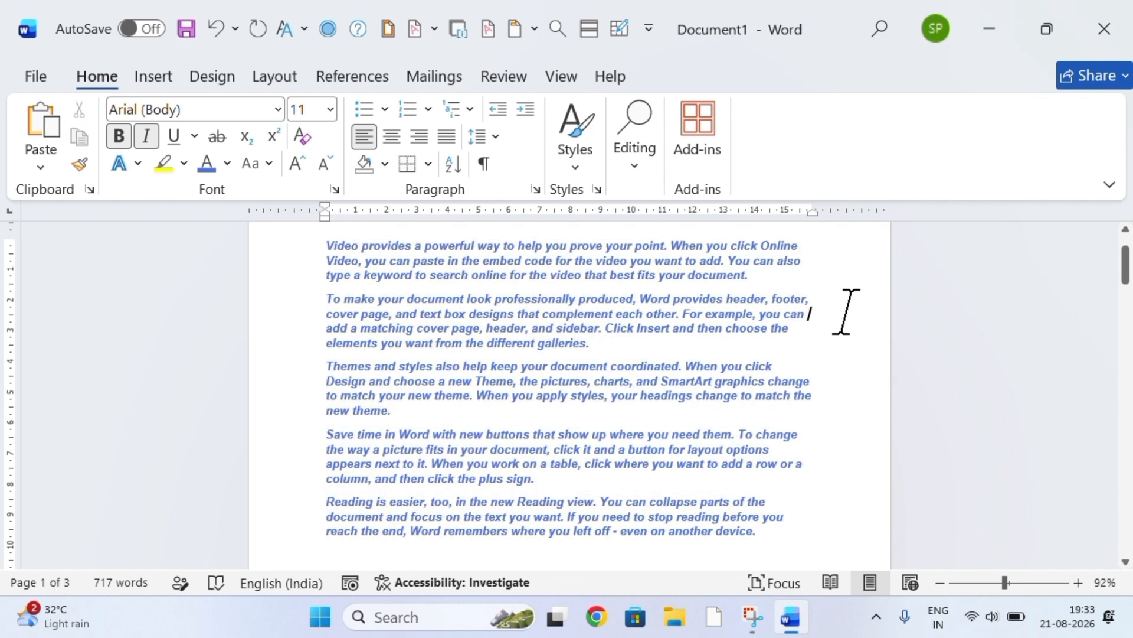
View the document in Read Mode, paging forward and back, and return to Print Layout.
left_click(577, 79)
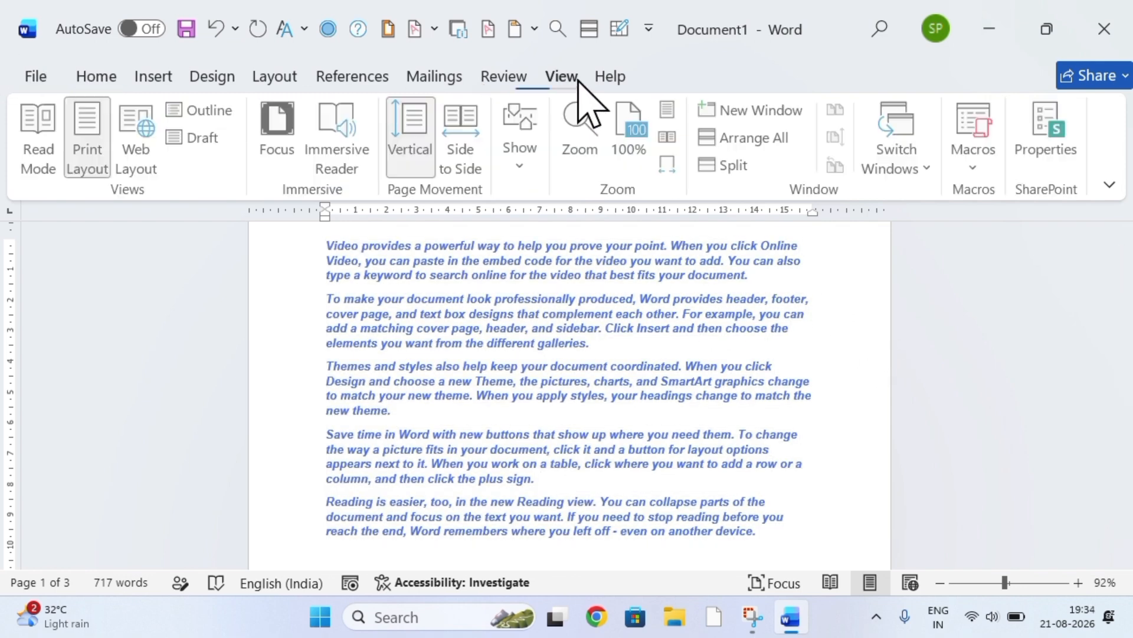
left_click(41, 162)
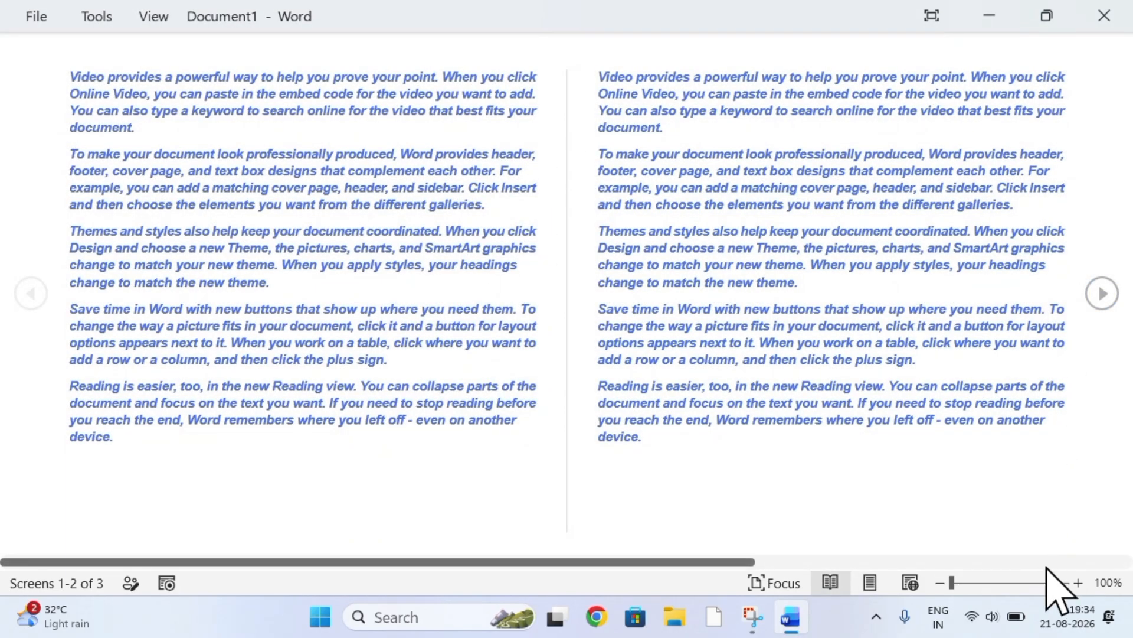
left_click(1102, 295)
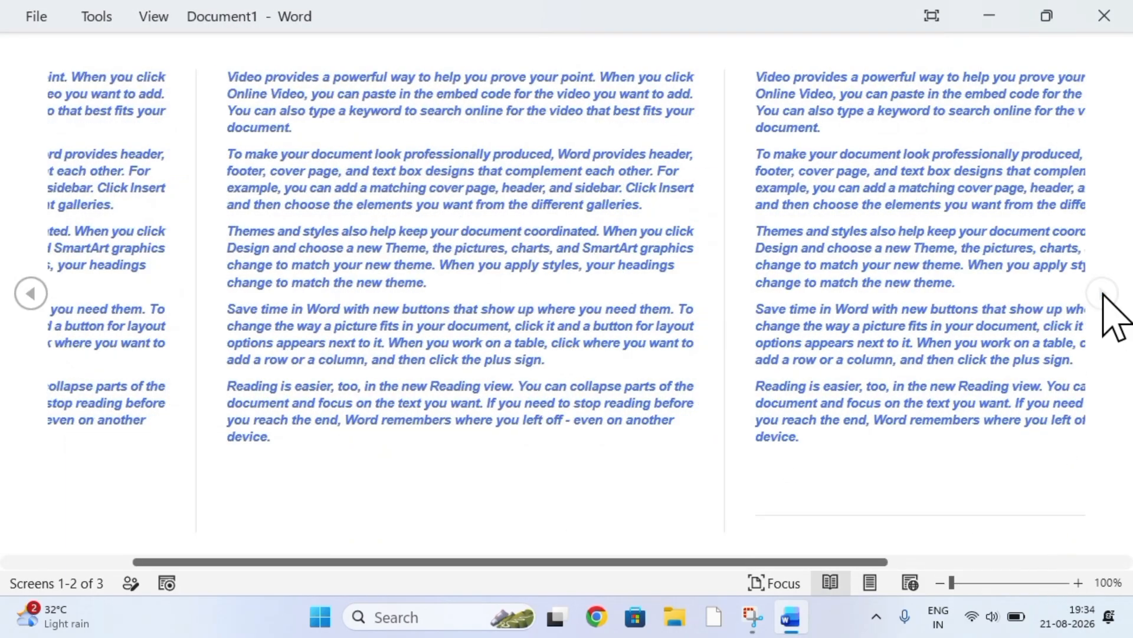
left_click(31, 293)
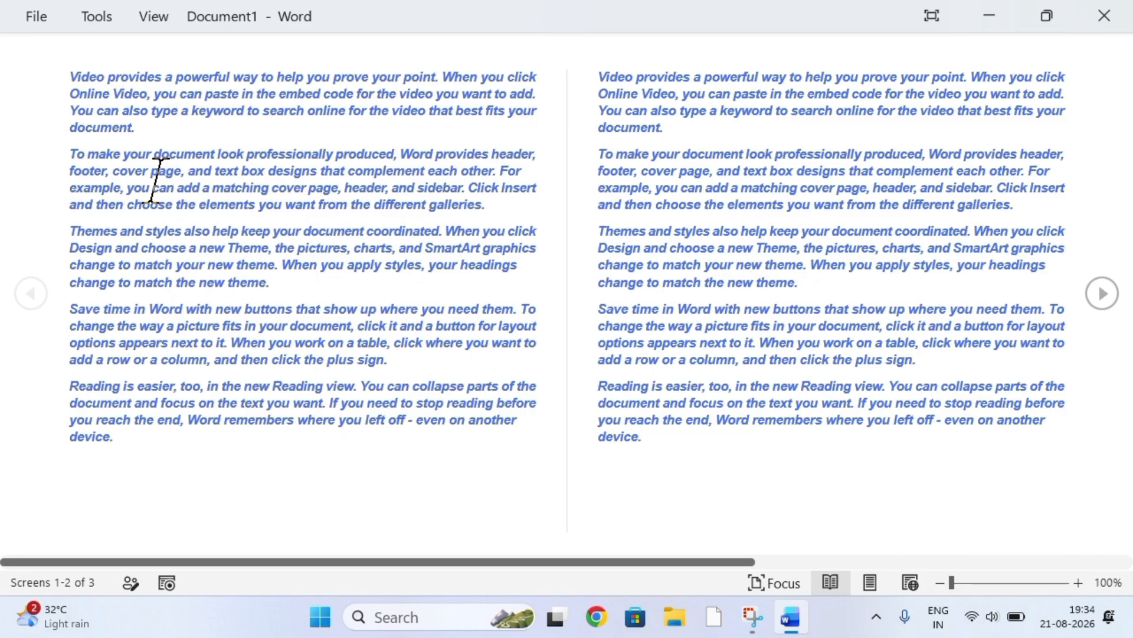
key("Escape")
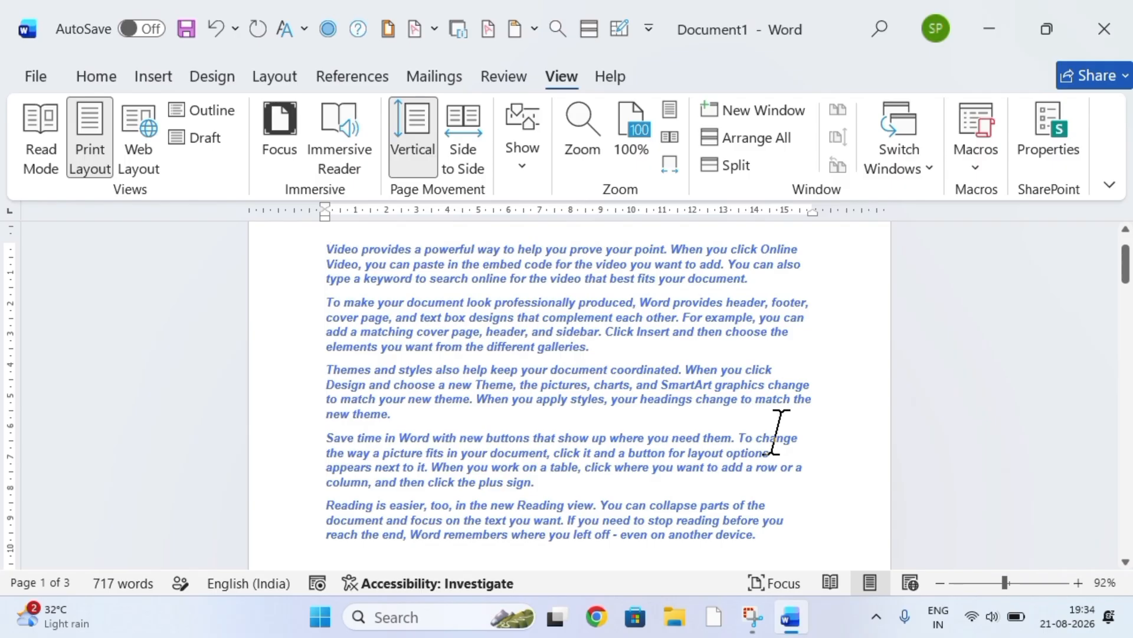
Look through the document in Web Layout and return to Print Layout.
left_click(143, 169)
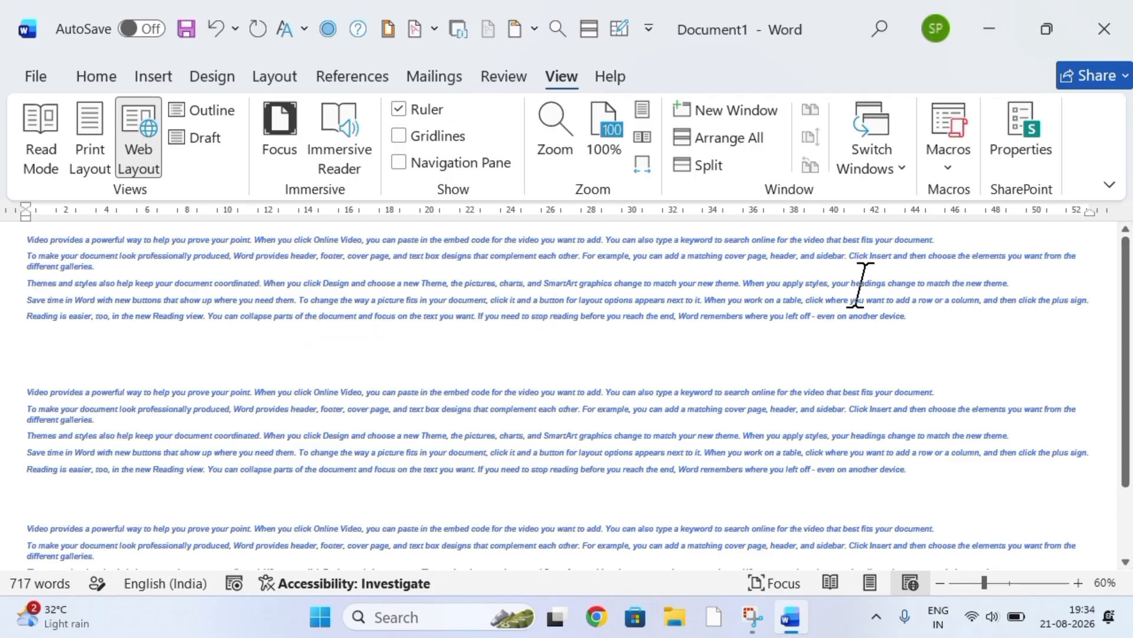
scroll(1128, 331, "down", 1)
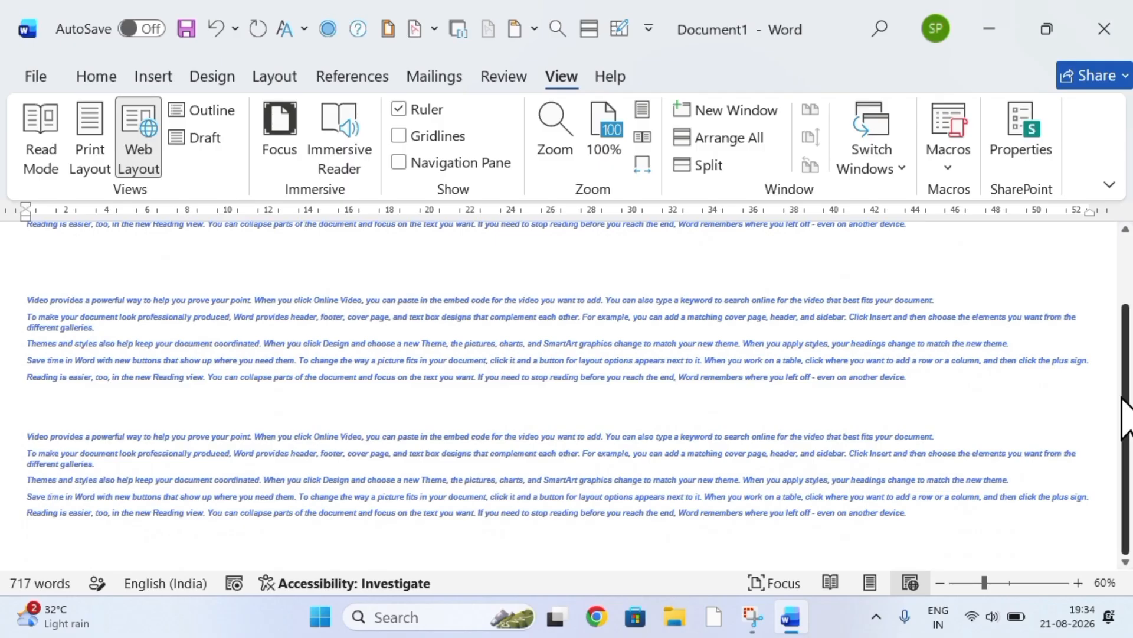
scroll(1128, 342, "up", 1)
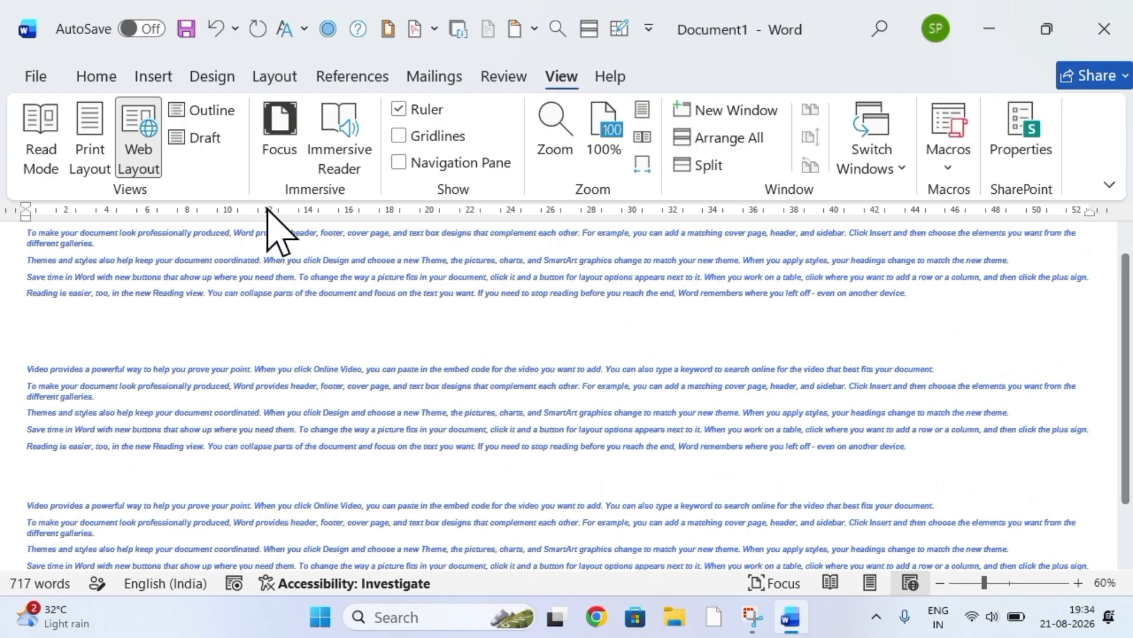
left_click(90, 152)
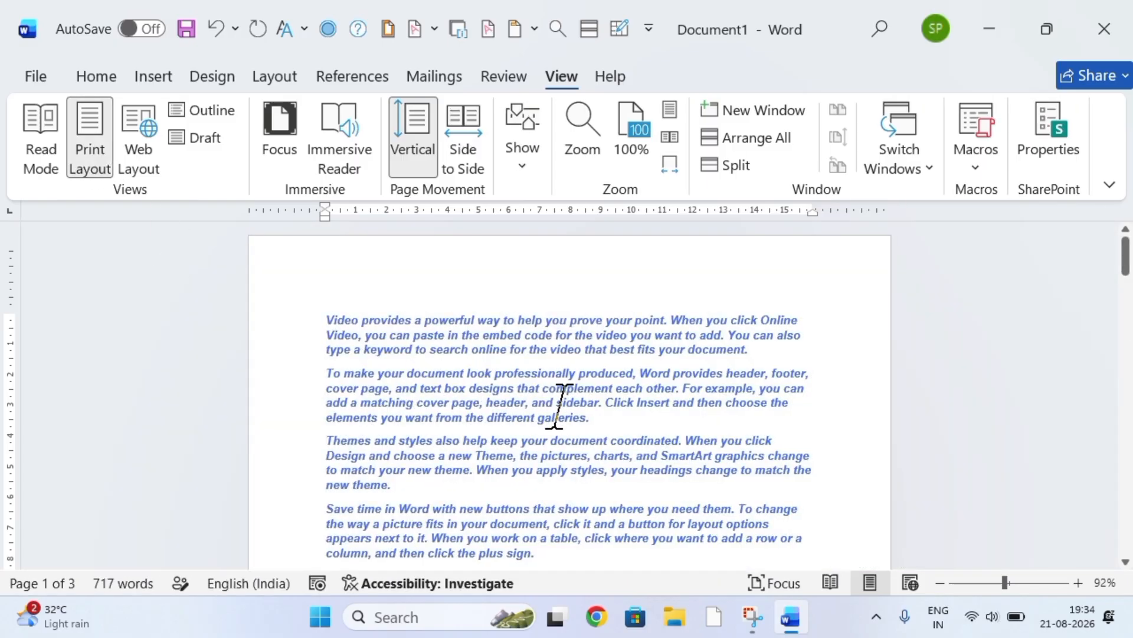
Enlarge all the document's text to size 16 and justify every paragraph.
key("ctrl+a")
left_click(97, 76)
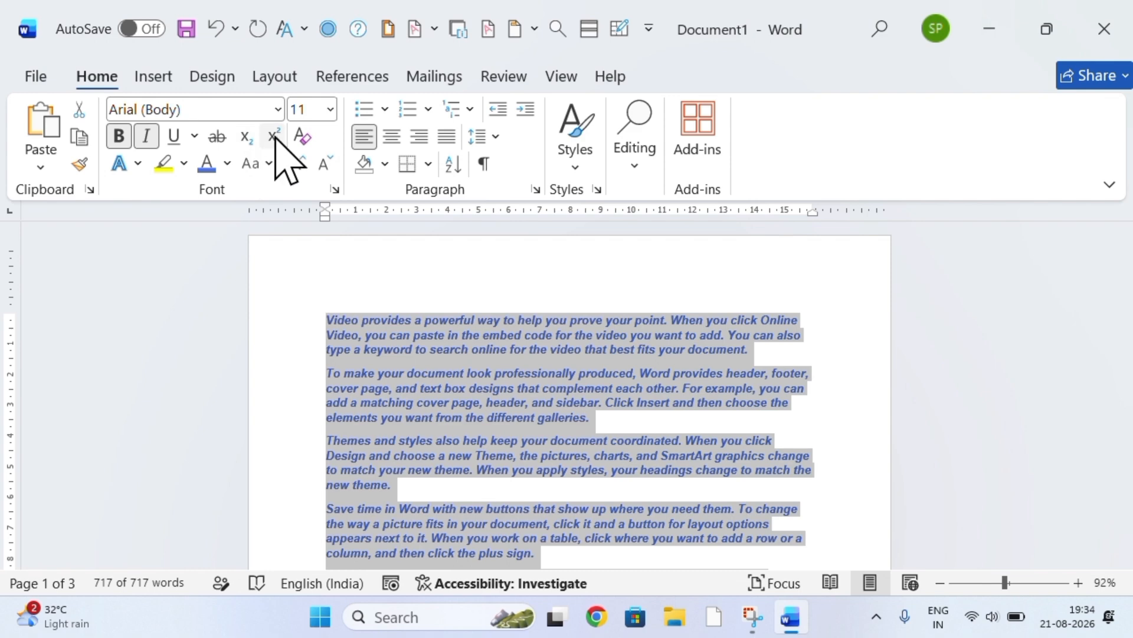
left_click(298, 165)
left_click(298, 166)
left_click(299, 167)
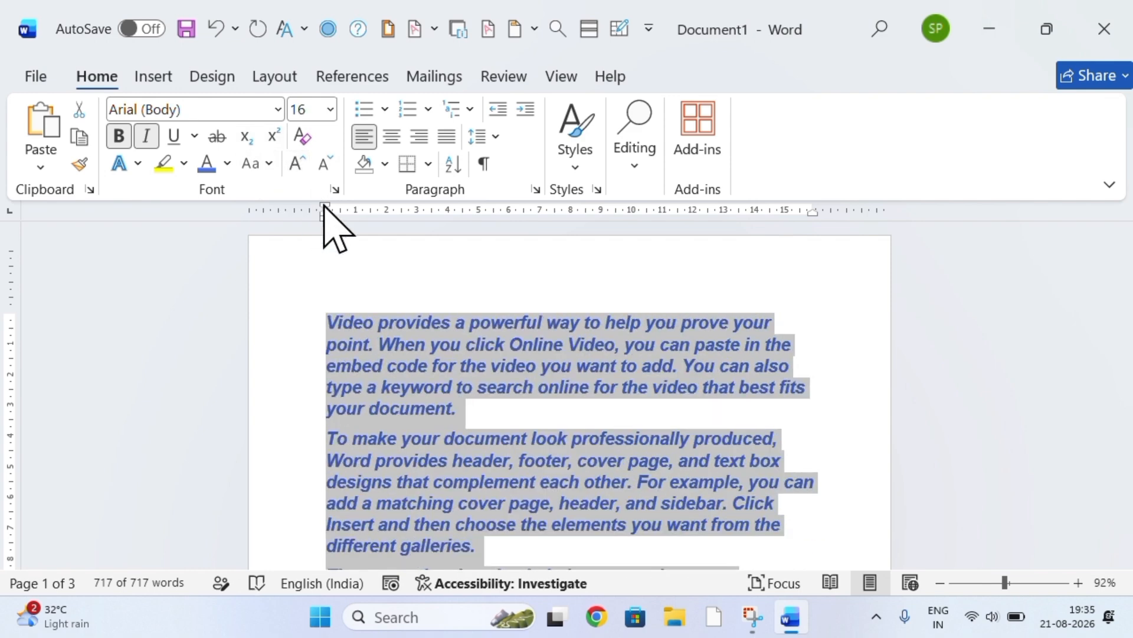
key("ctrl+j")
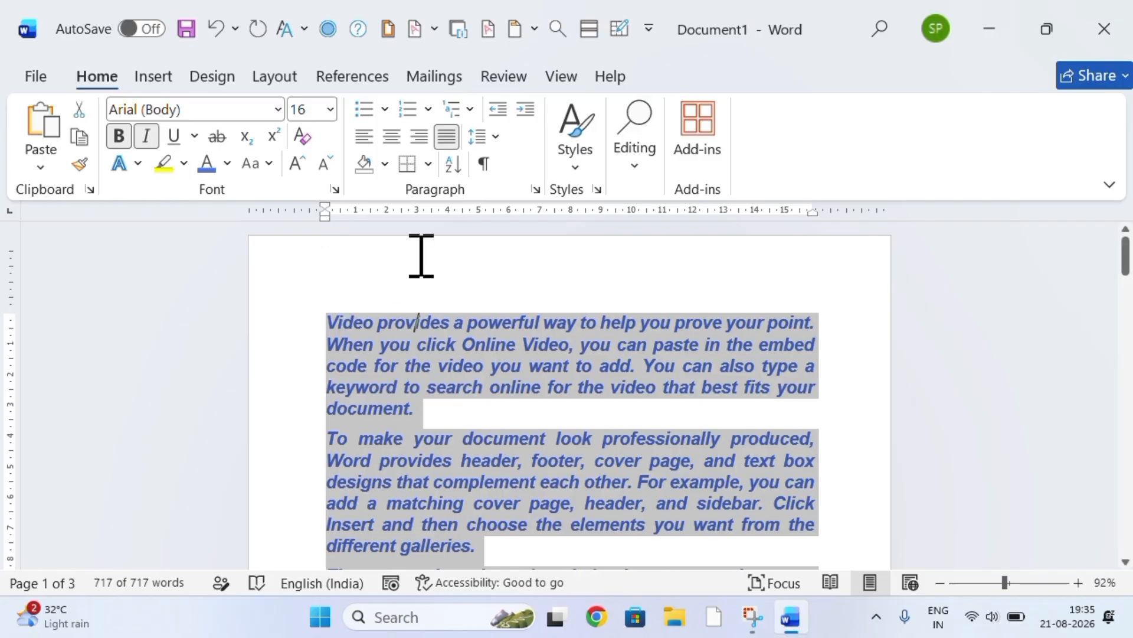
left_click(420, 253)
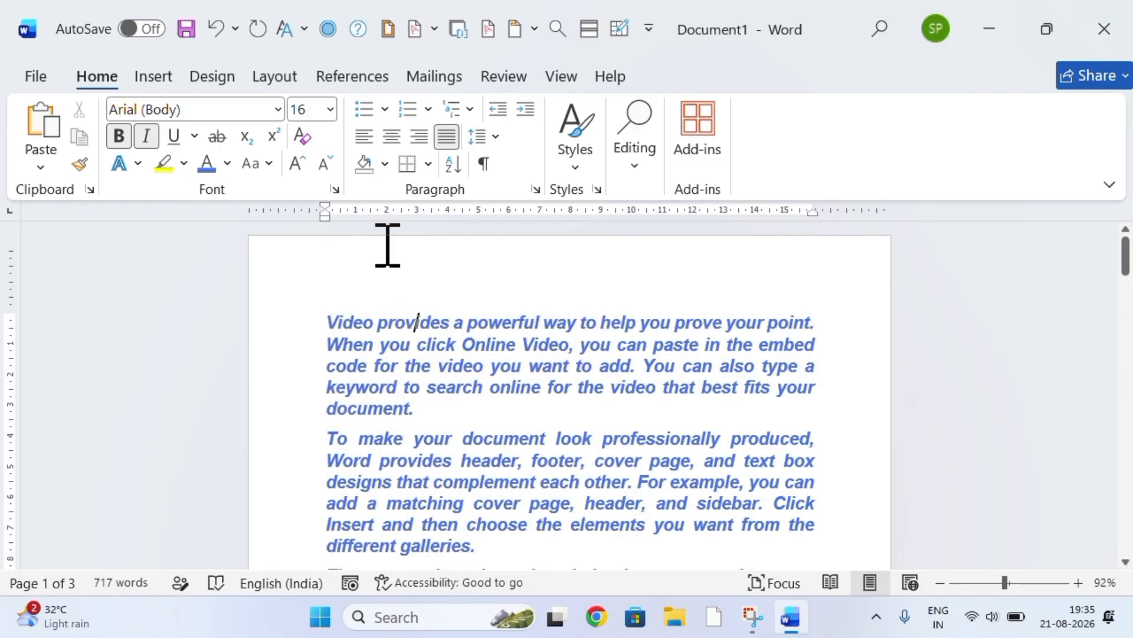
Compare how the enlarged text flows in Web Layout and in Print Layout, including the page breaks, ending in Print Layout.
left_click(557, 78)
left_click(133, 127)
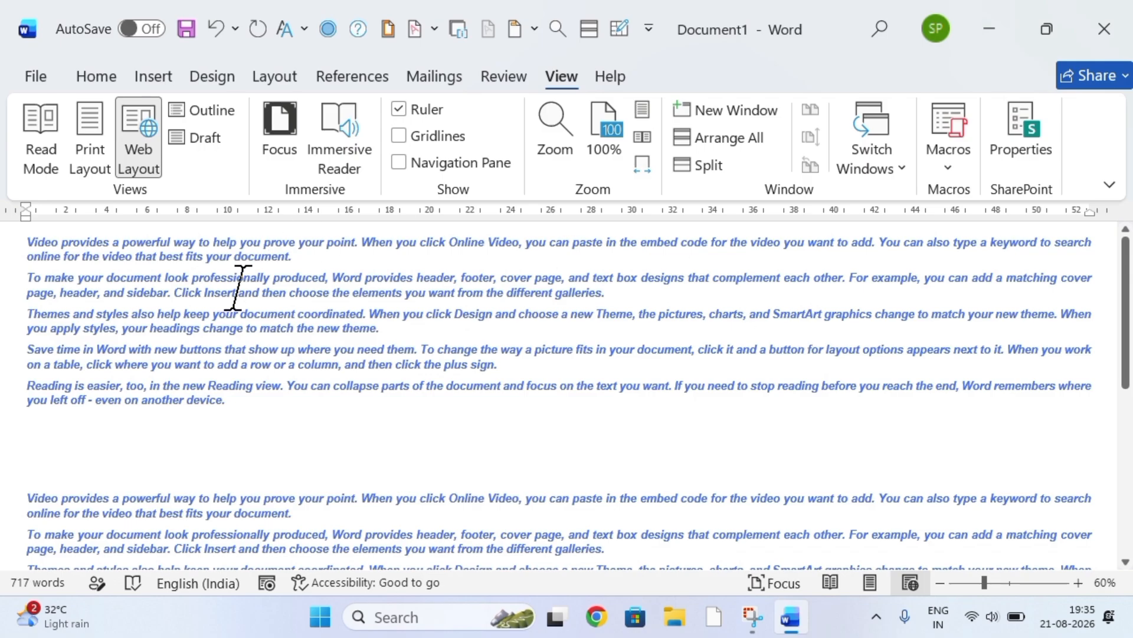
mouse_move(1128, 337)
left_mouse_down()
mouse_move(1129, 505)
mouse_move(1126, 331)
left_mouse_up()
left_click(86, 144)
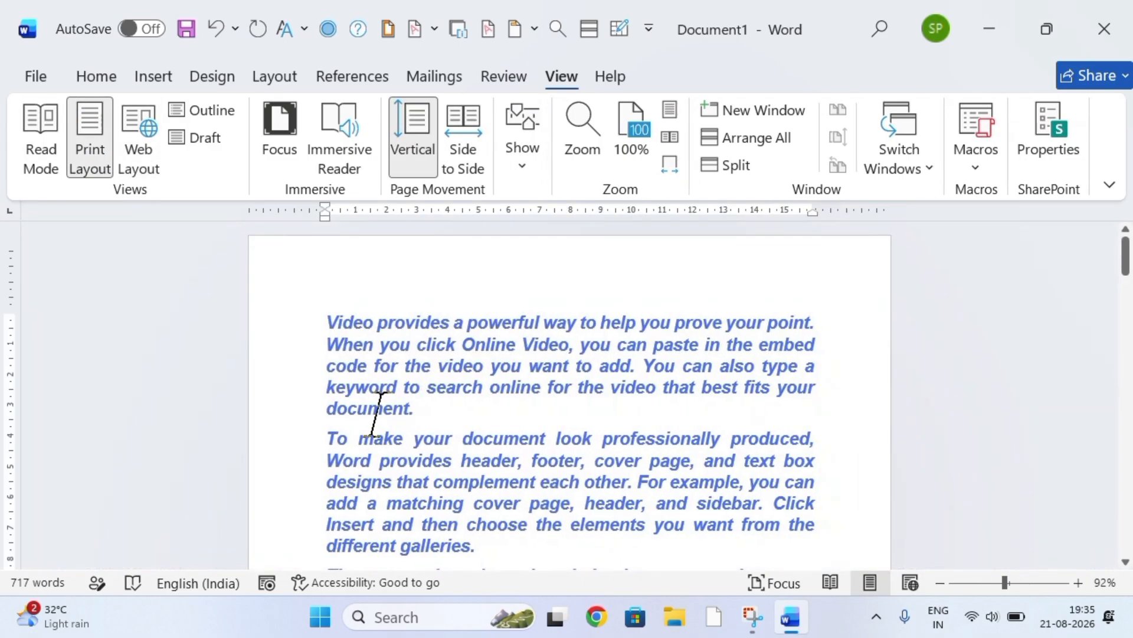
left_click_drag(1126, 254, 1126, 347)
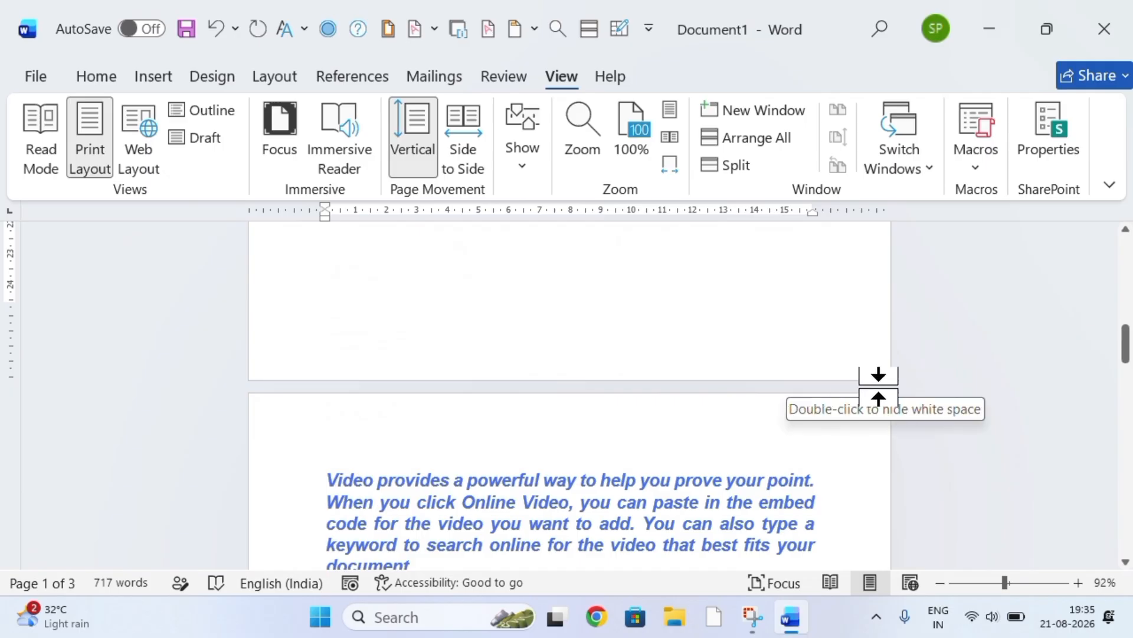
left_click(133, 123)
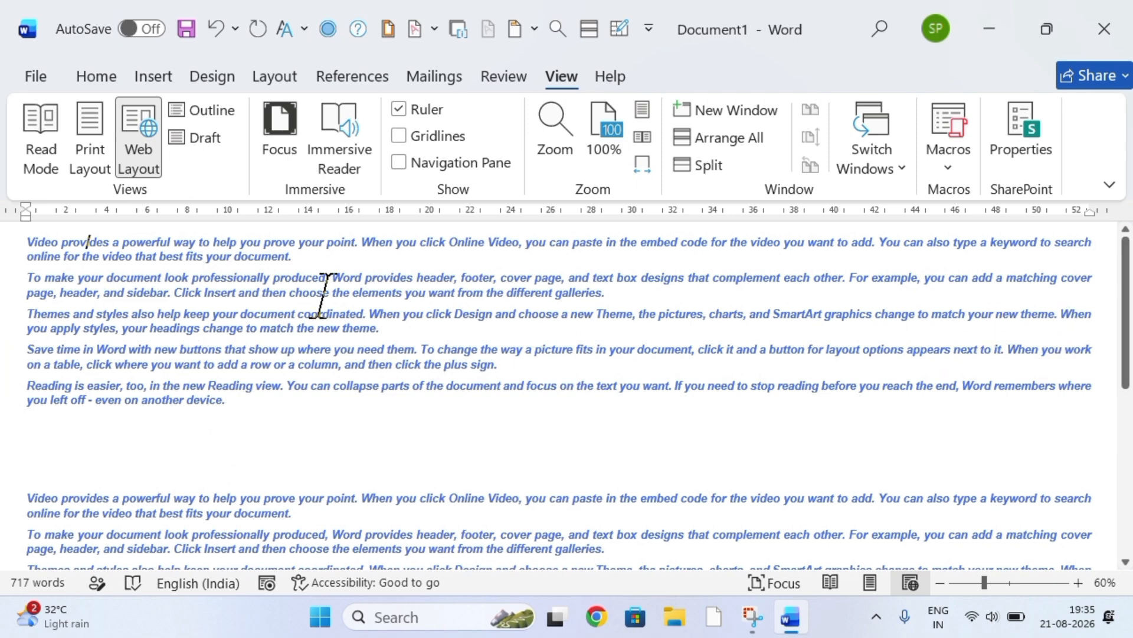
left_click(90, 165)
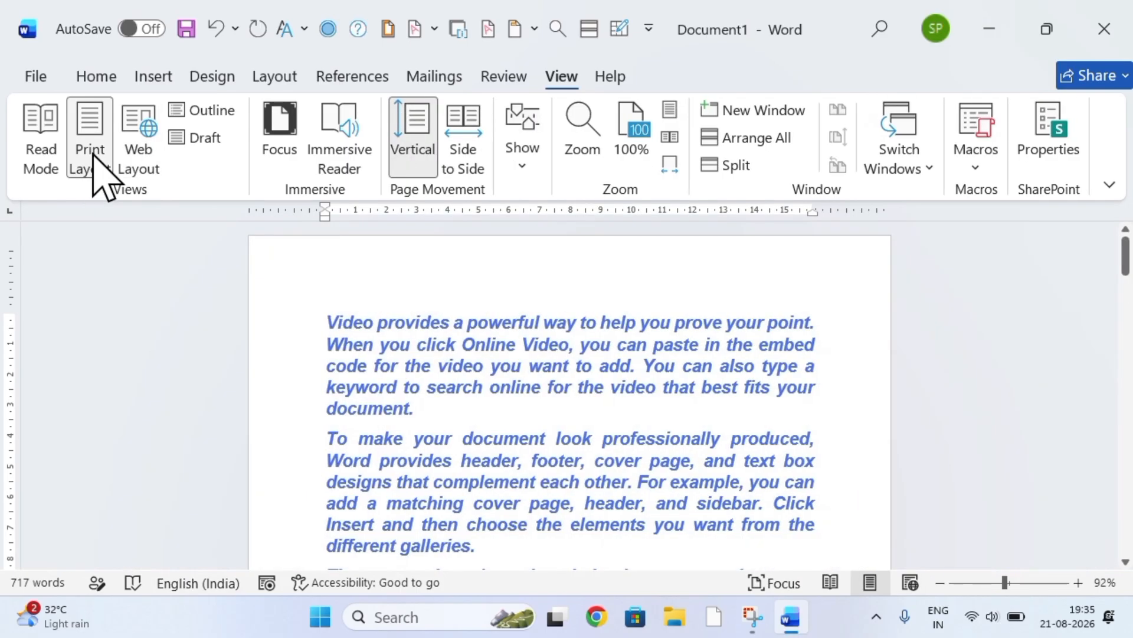
Switch the document to Outline view and look through its paragraphs.
left_click(208, 112)
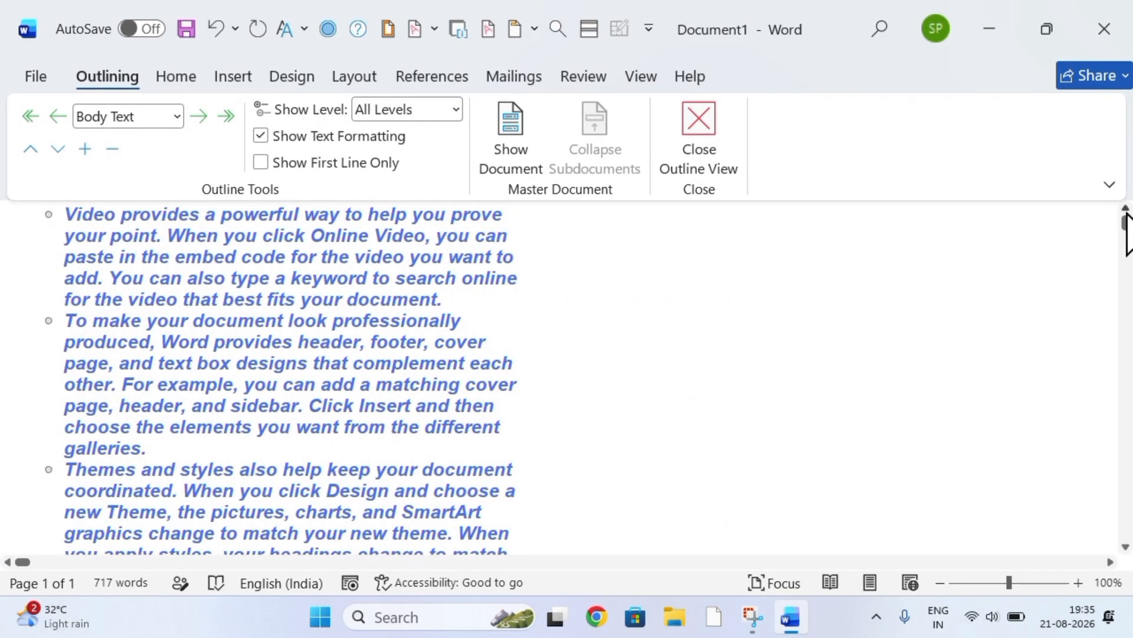
mouse_move(1125, 224)
left_mouse_down()
mouse_move(1126, 328)
mouse_move(1125, 220)
left_mouse_up()
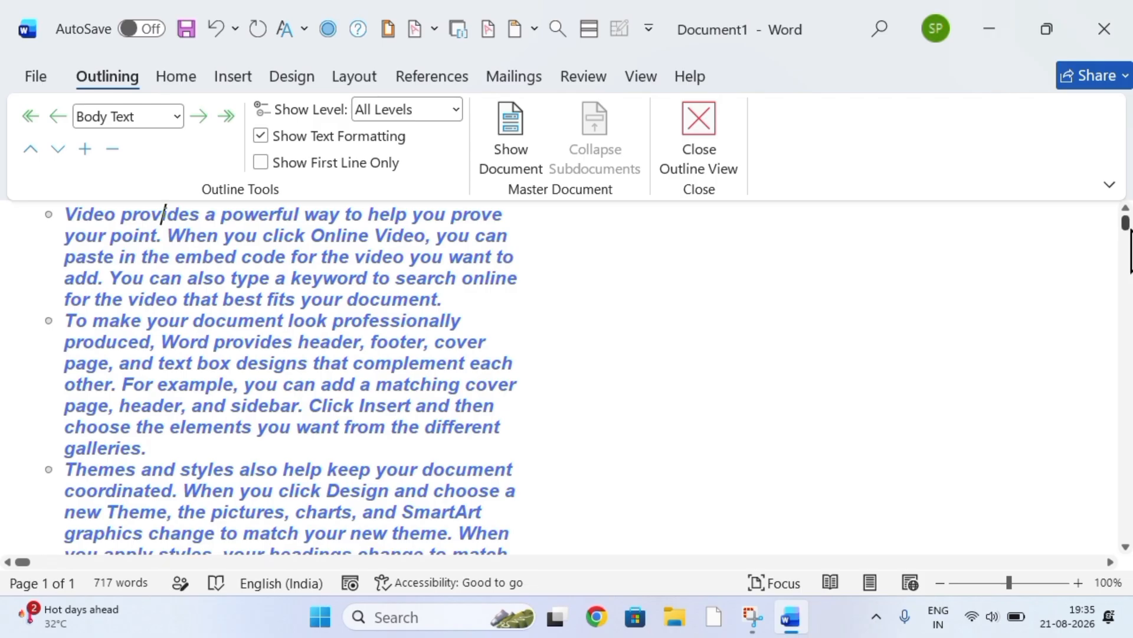
left_click_drag(1125, 224, 1126, 309)
left_click_drag(1126, 345, 1041, 197)
Switch the document to Draft view and turn on Focus mode.
left_click(635, 78)
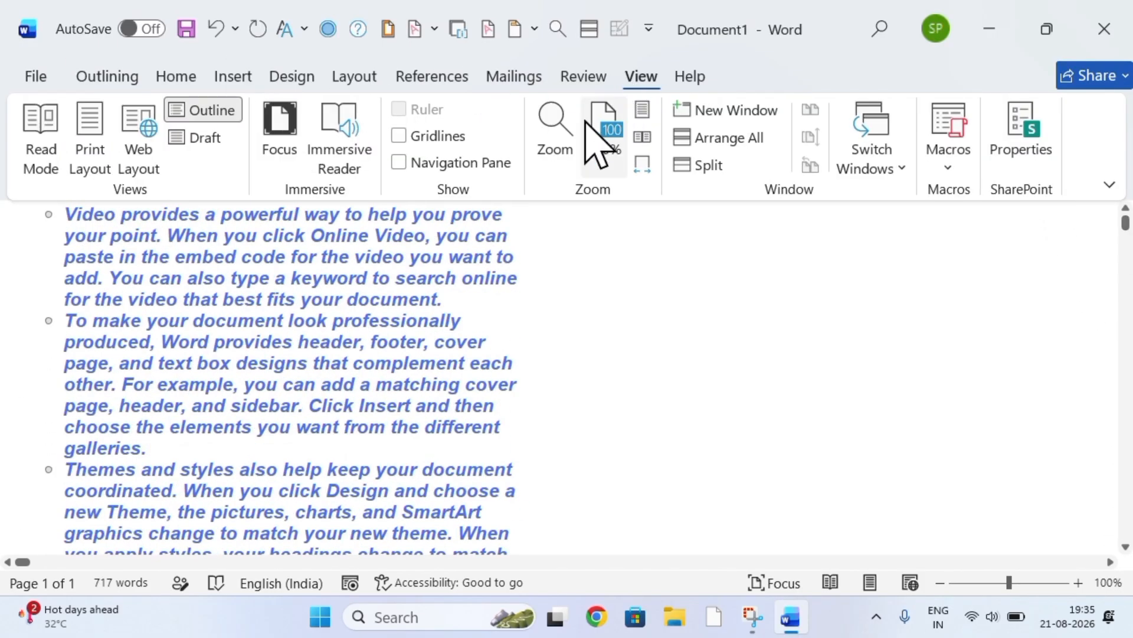
left_click(204, 139)
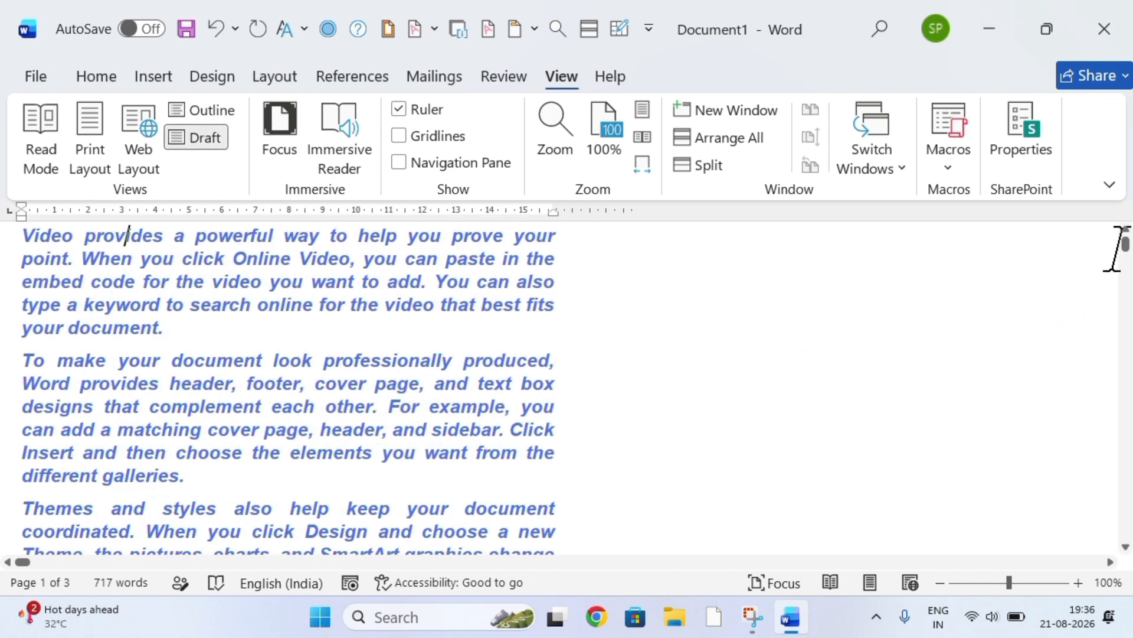
left_click_drag(1127, 248, 1100, 239)
left_click(278, 120)
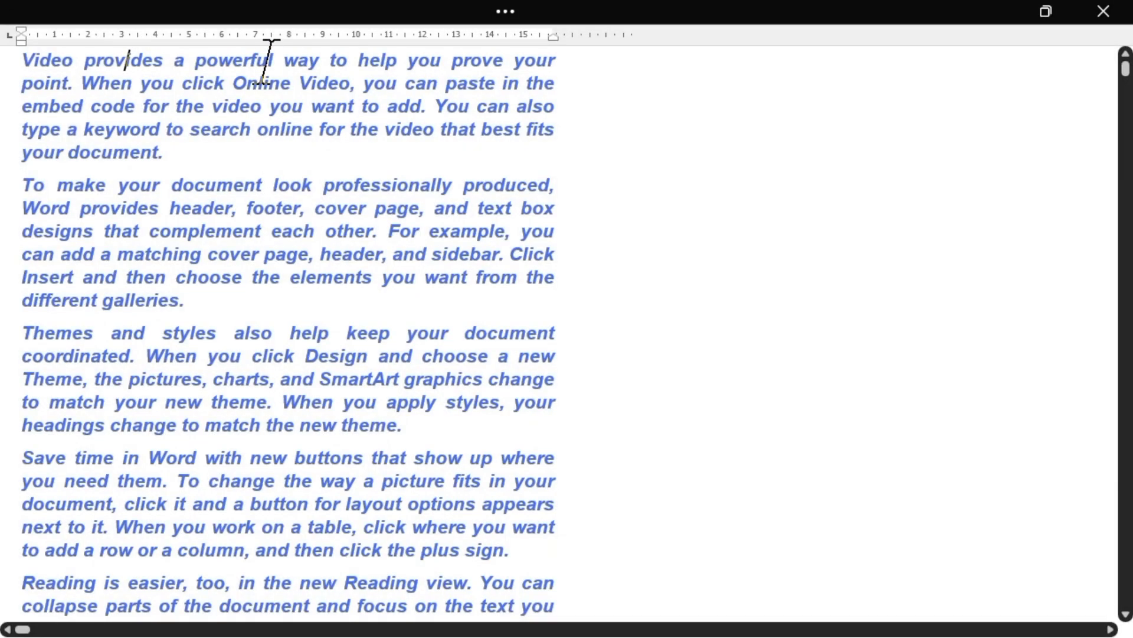
Turn Focus mode off, enter and leave it once more, and switch the document to Print Layout.
mouse_move(261, 18)
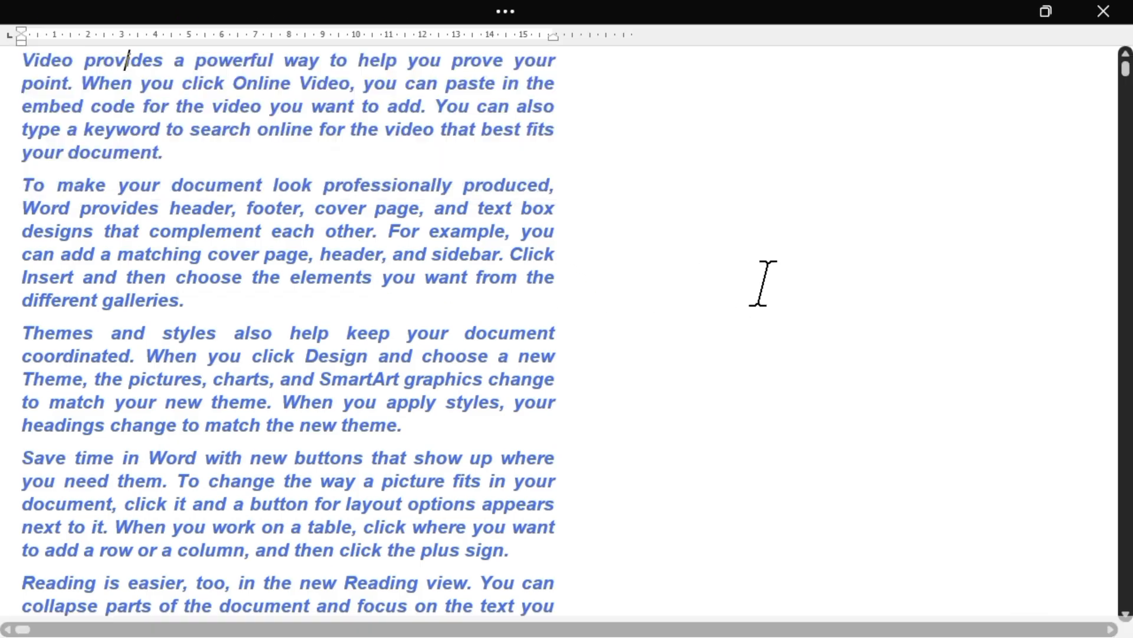
key("Escape")
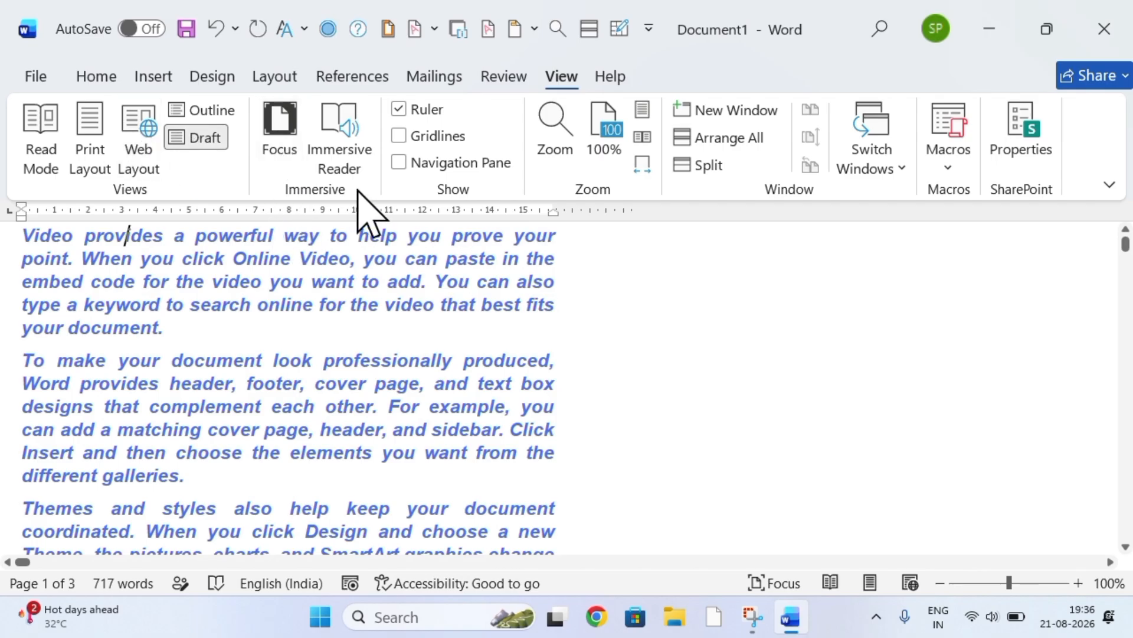
left_click(274, 139)
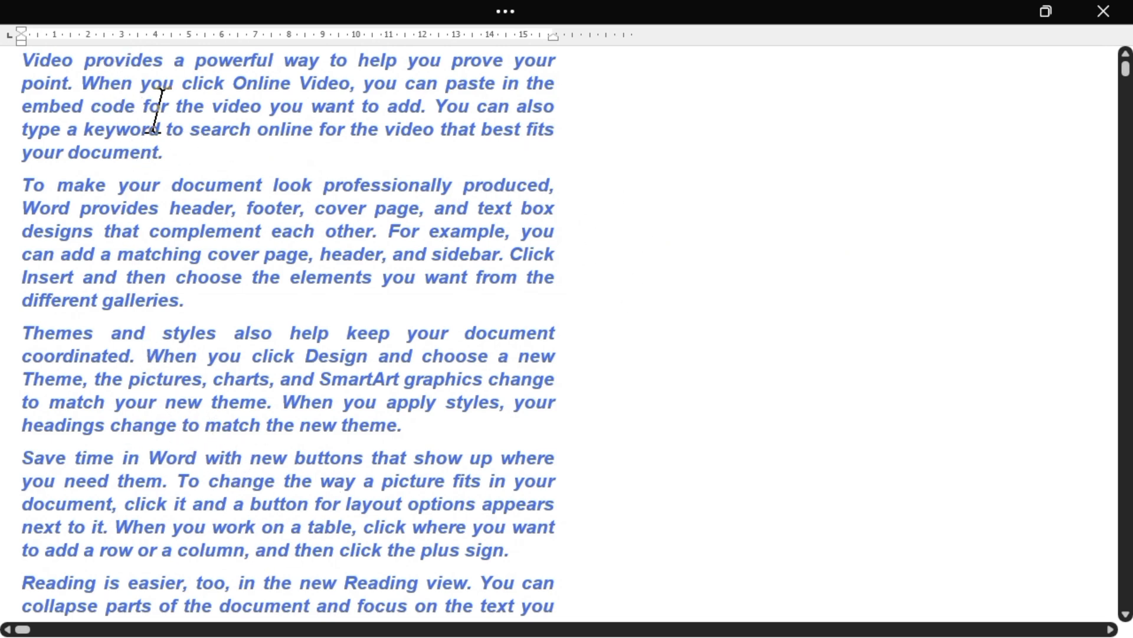
mouse_move(203, 7)
key("Escape")
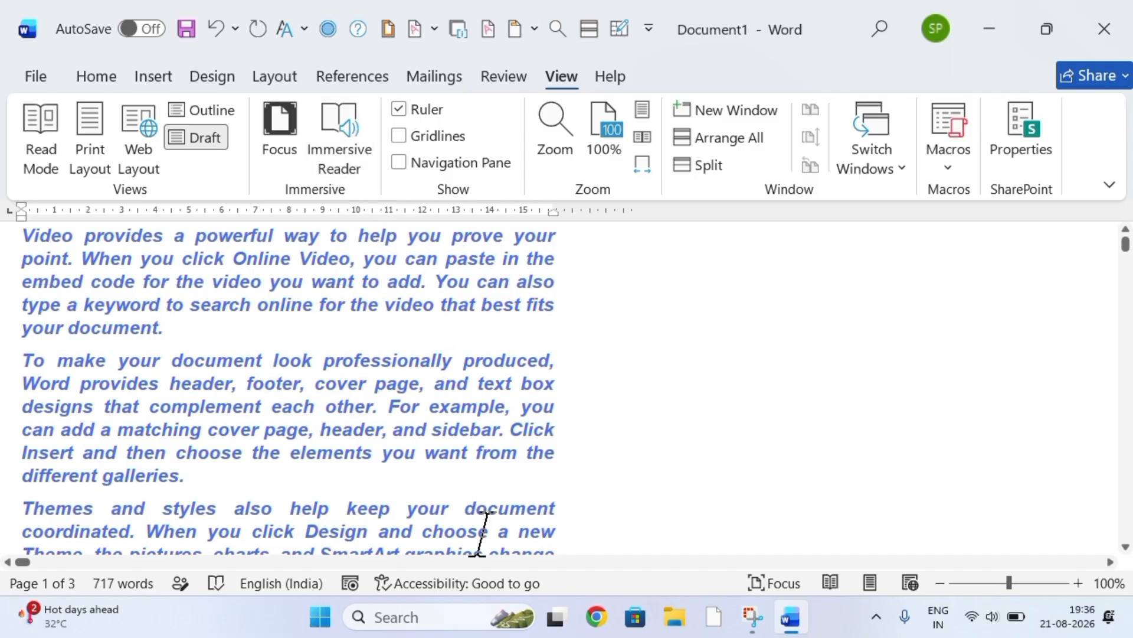
left_click(104, 158)
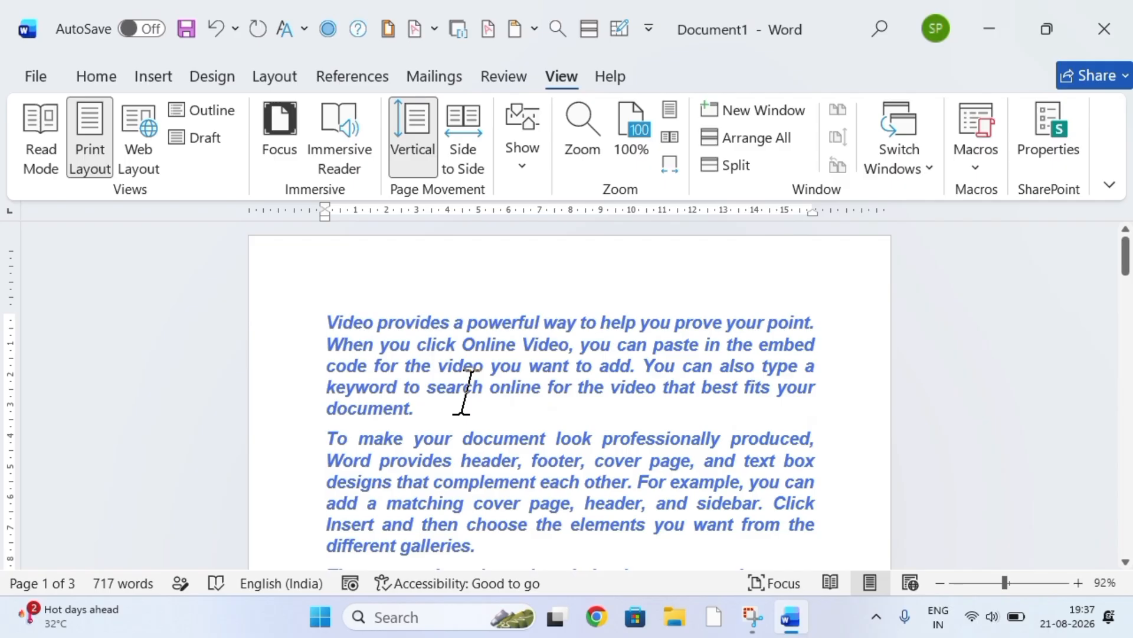
Open the document in Immersive Reader and compare its text with and without the Text Spacing option.
left_click(343, 146)
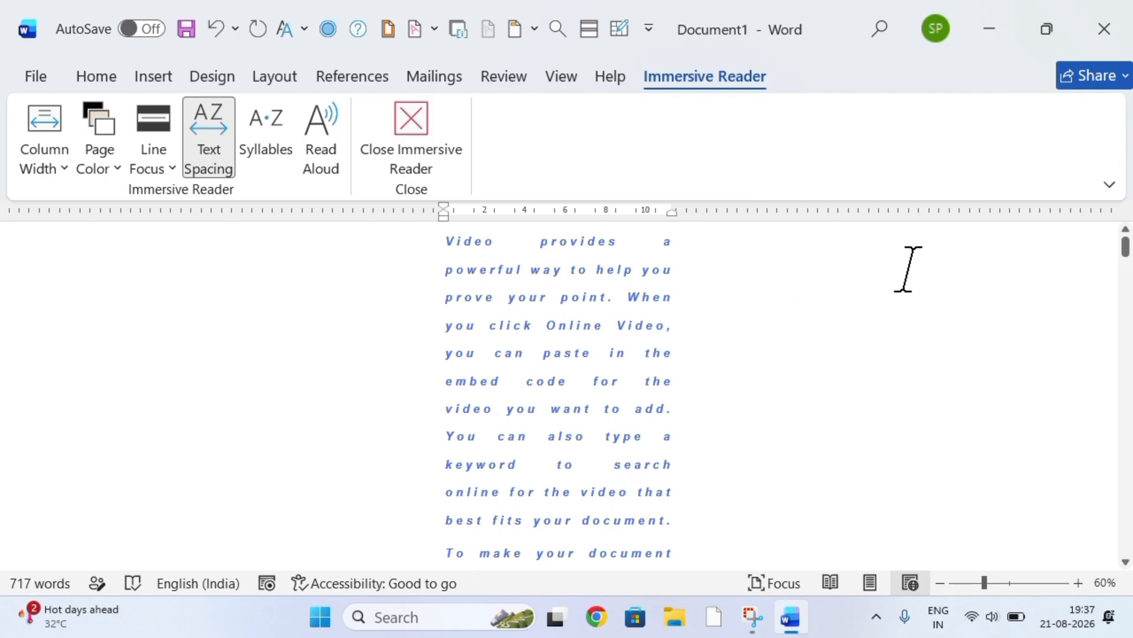
left_click_drag(1126, 248, 1110, 280)
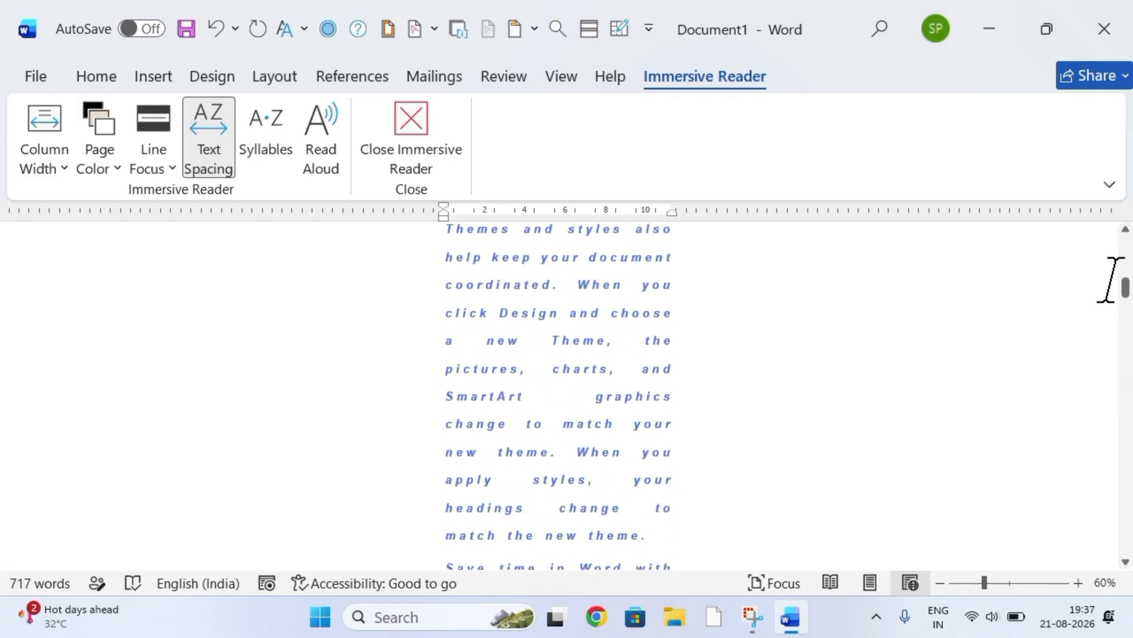
left_click(218, 156)
left_click(214, 142)
left_click(214, 141)
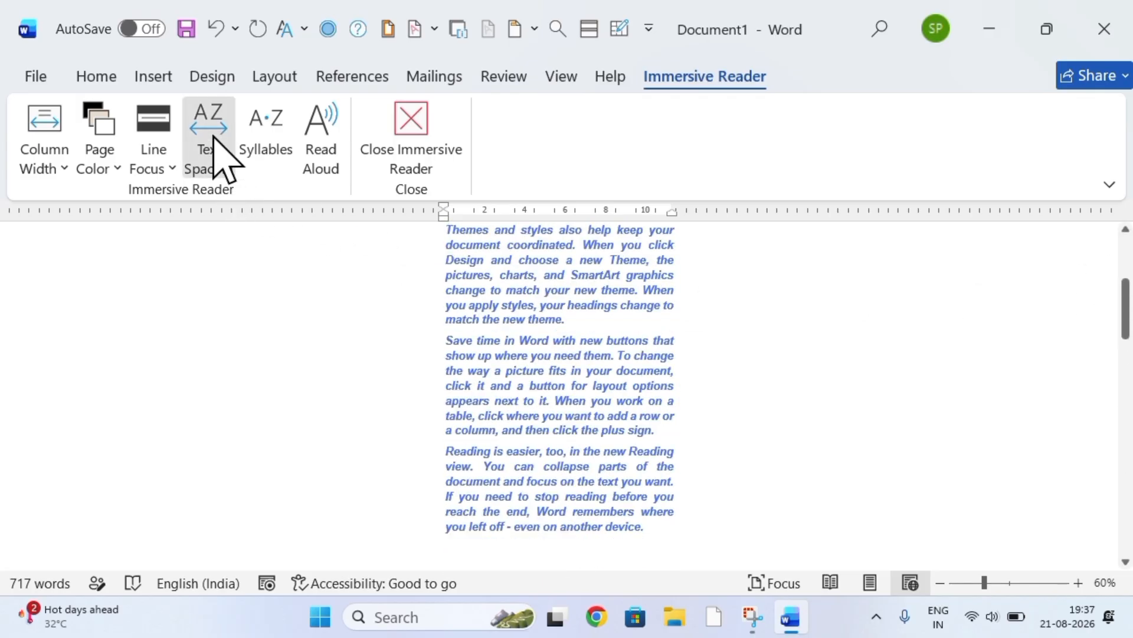
left_click(215, 143)
left_click(216, 145)
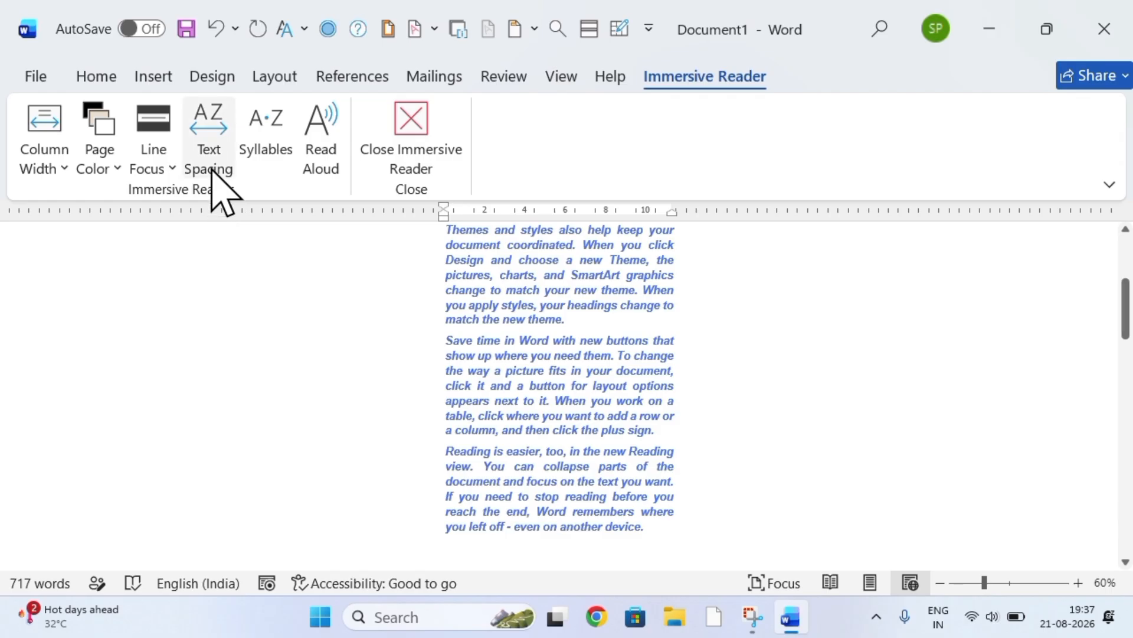
Try One Line as the Line Focus together with Text Spacing, and close Immersive Reader.
left_click(161, 165)
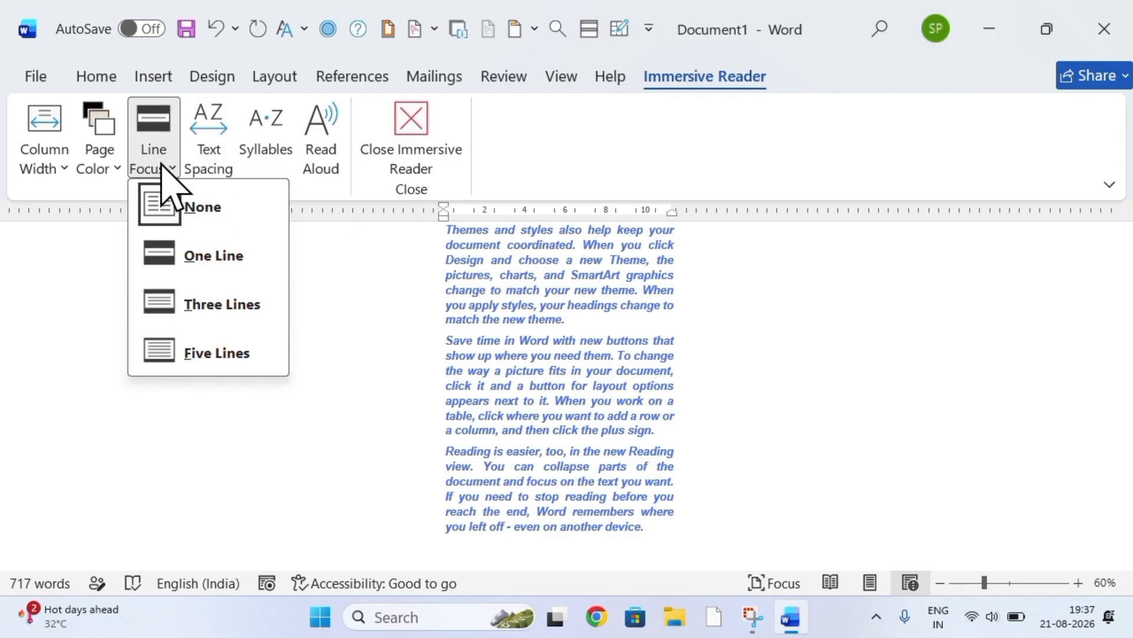
left_click(182, 211)
left_click(155, 168)
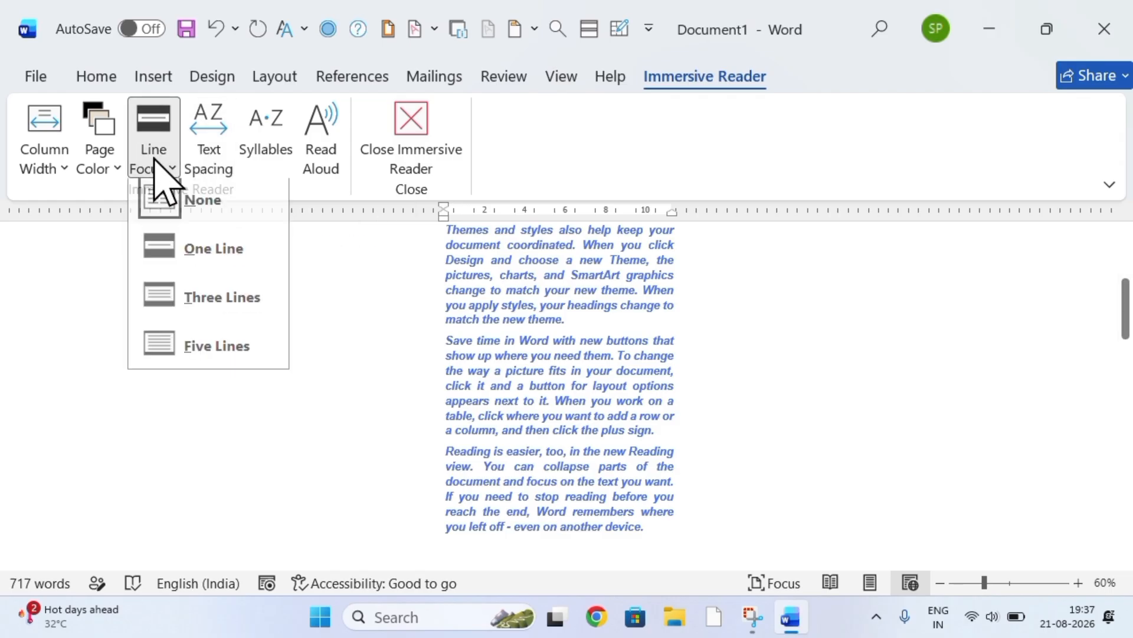
left_click(197, 252)
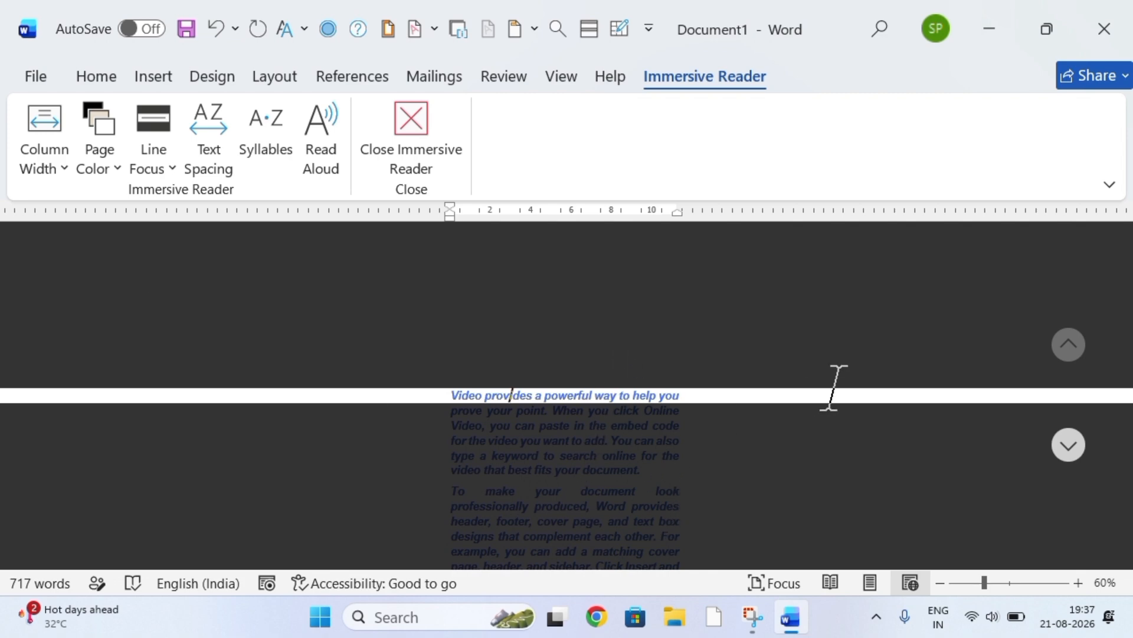
left_click(213, 154)
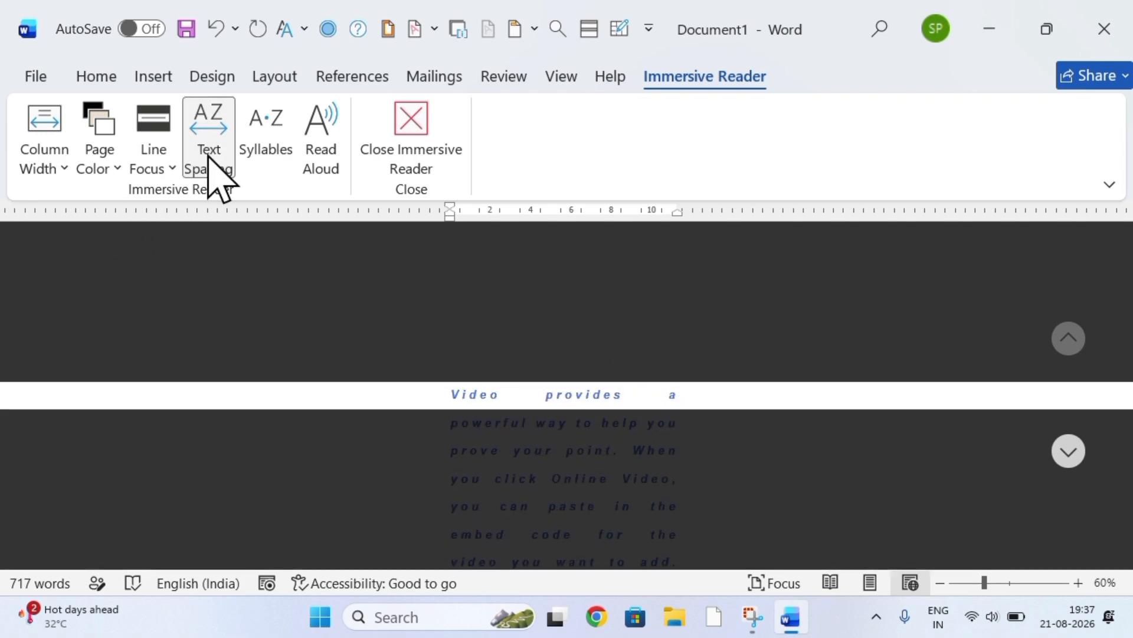
left_click(100, 156)
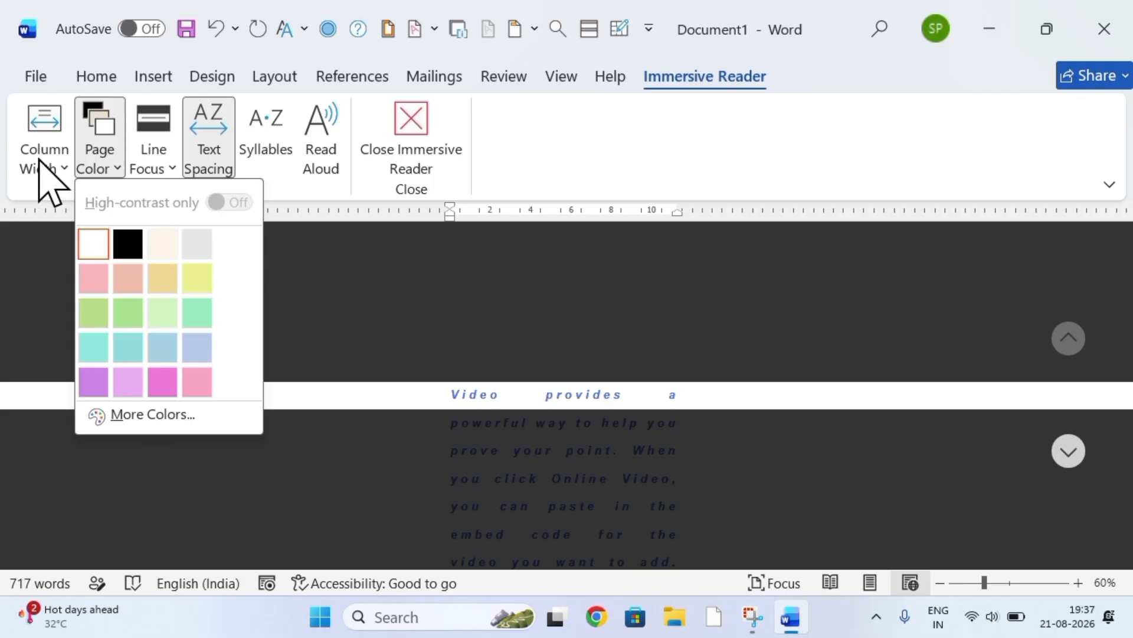
left_click(412, 121)
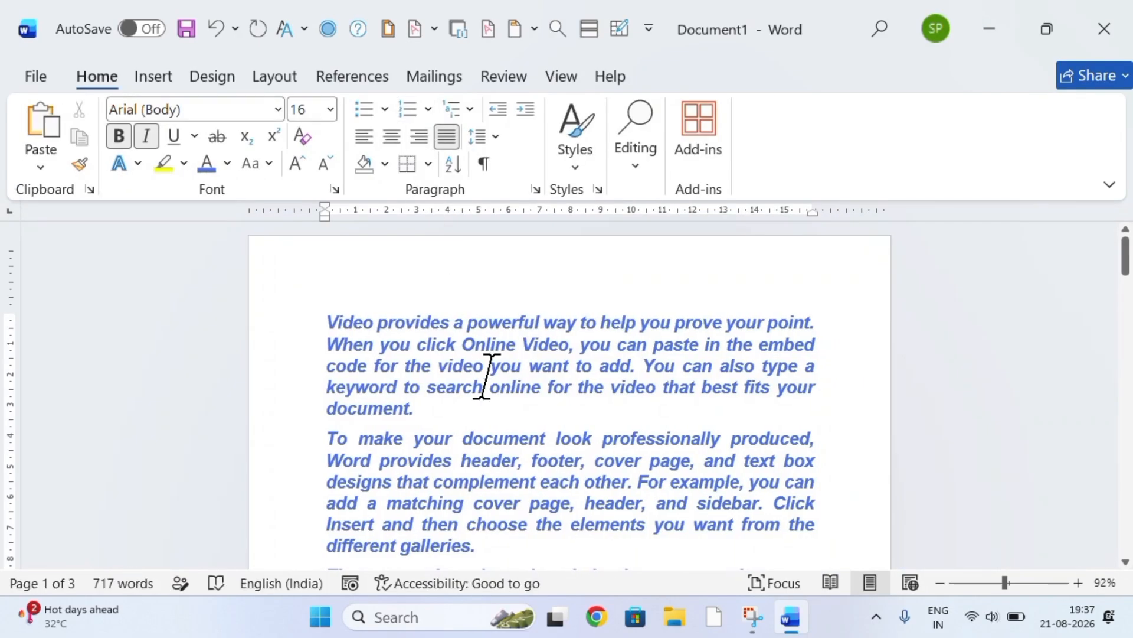
Reopen the document in Immersive Reader and switch Text Spacing off and on again.
left_click(560, 78)
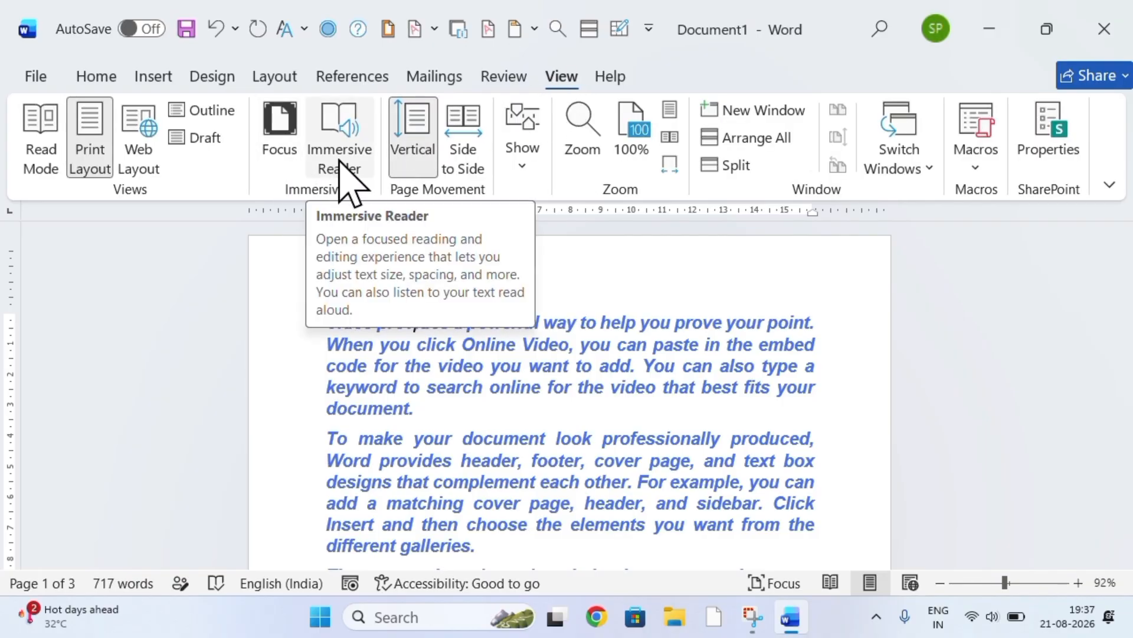
left_click(347, 172)
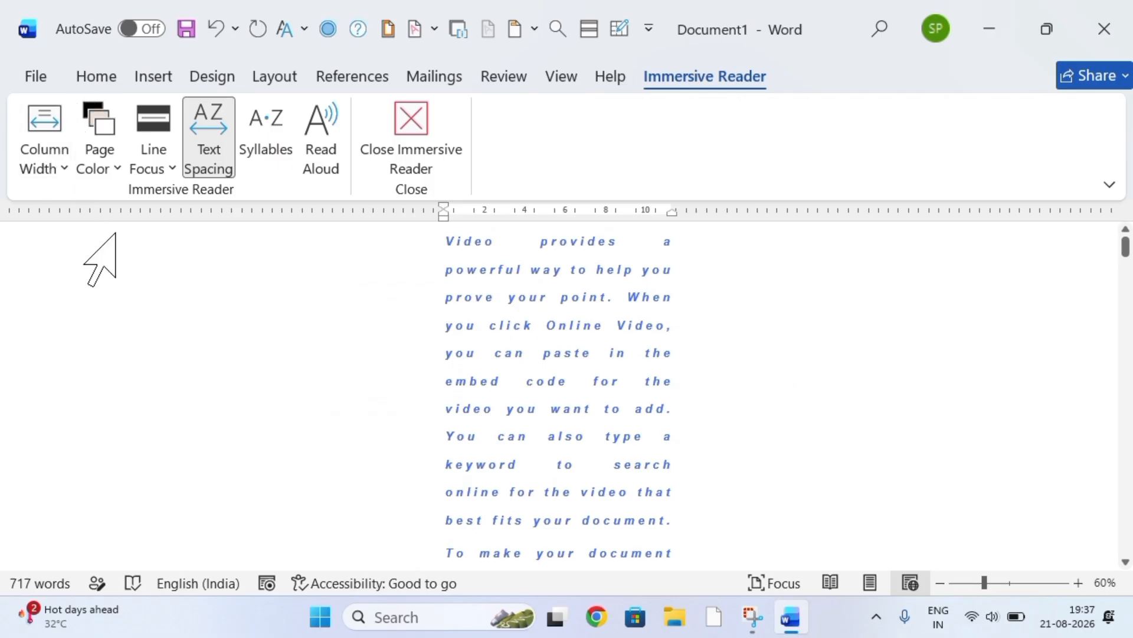
left_click(561, 77)
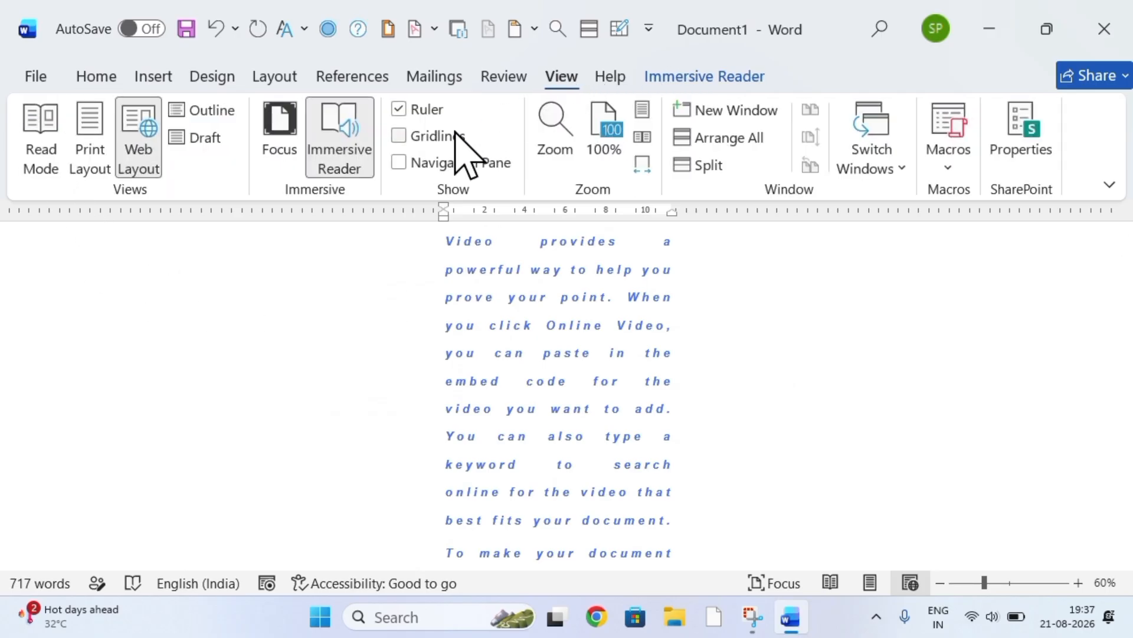
left_click(343, 155)
left_click(346, 147)
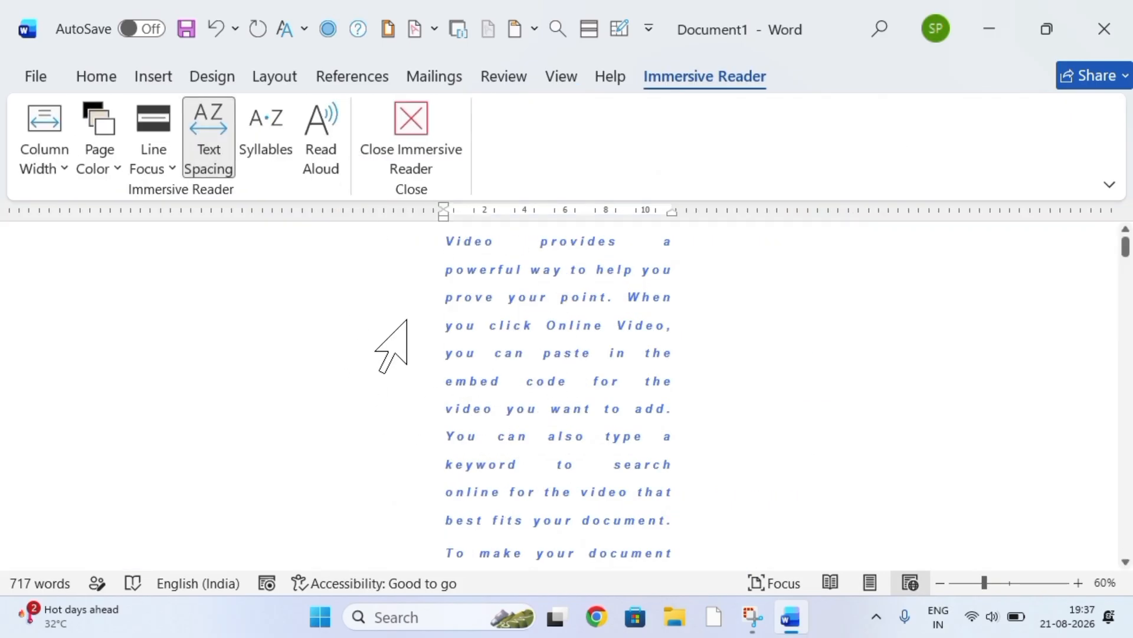
left_click(221, 150)
left_click(221, 151)
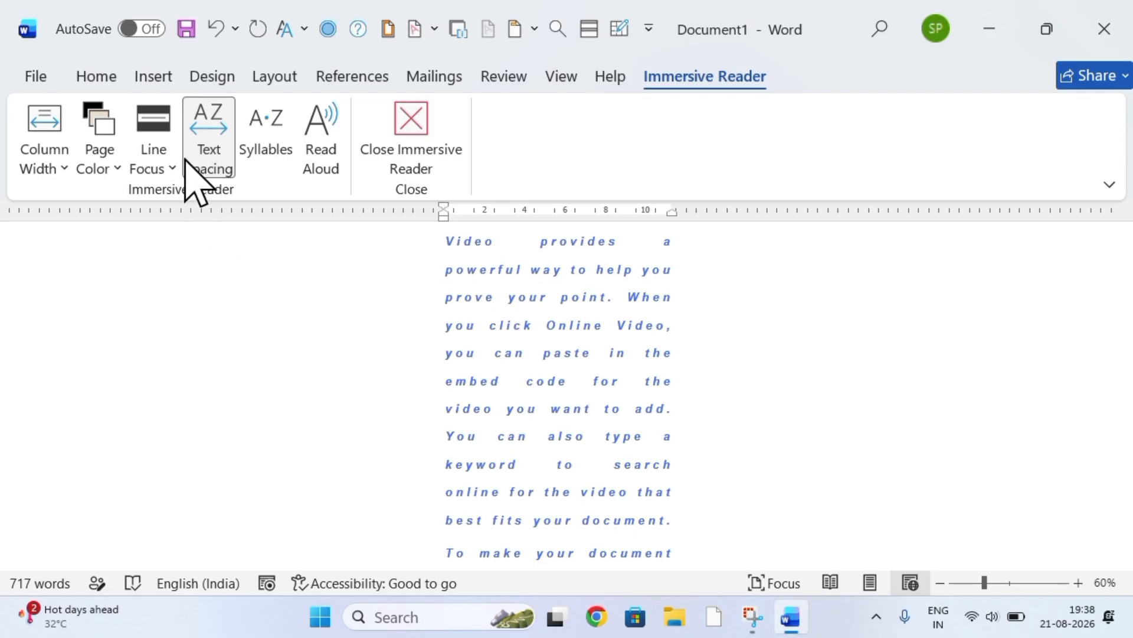
Set Line Focus to Three Lines and move the focused band down and partly back up through the text.
left_click(168, 167)
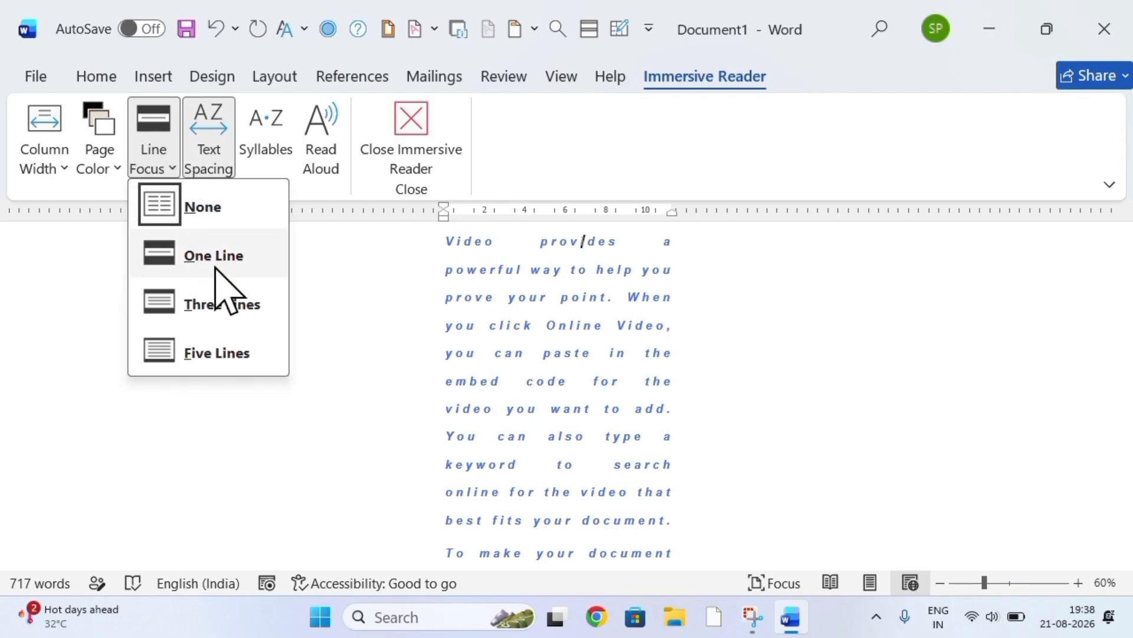
left_click(223, 357)
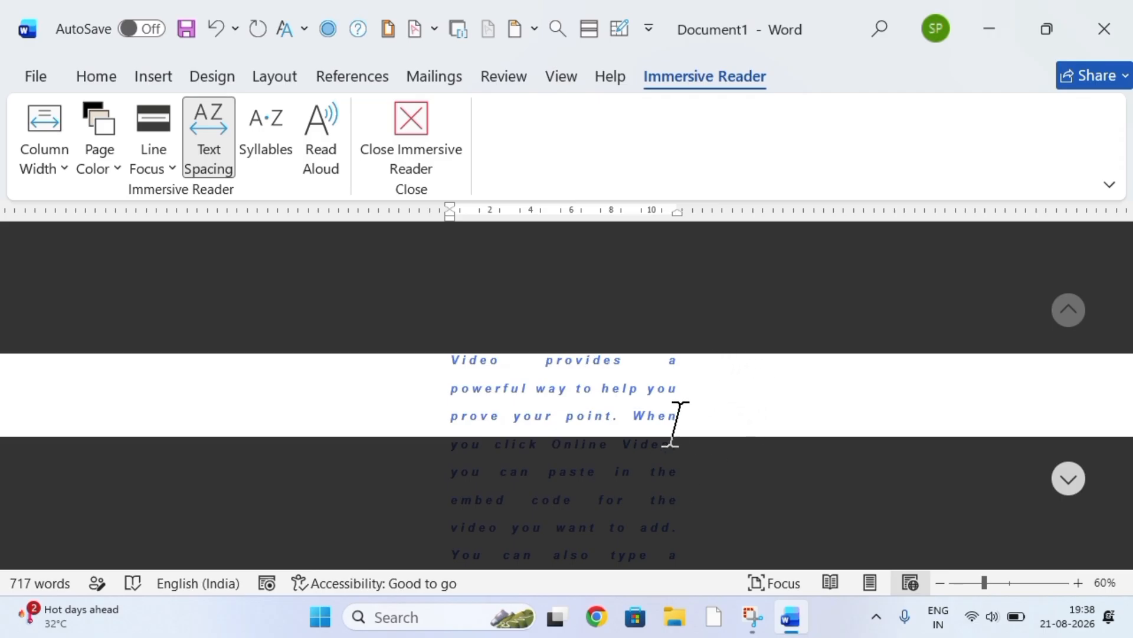
left_click(1068, 478)
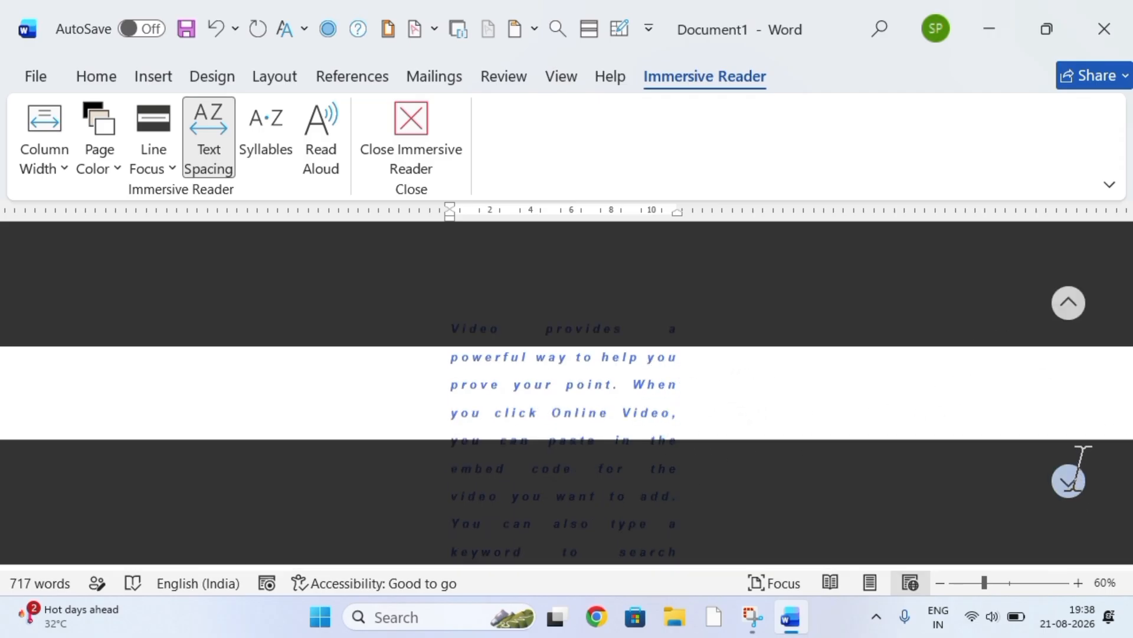
left_click(1068, 478)
left_click(1069, 478)
left_click(1069, 482)
left_click(1069, 481)
left_click(1070, 481)
left_click(1070, 481)
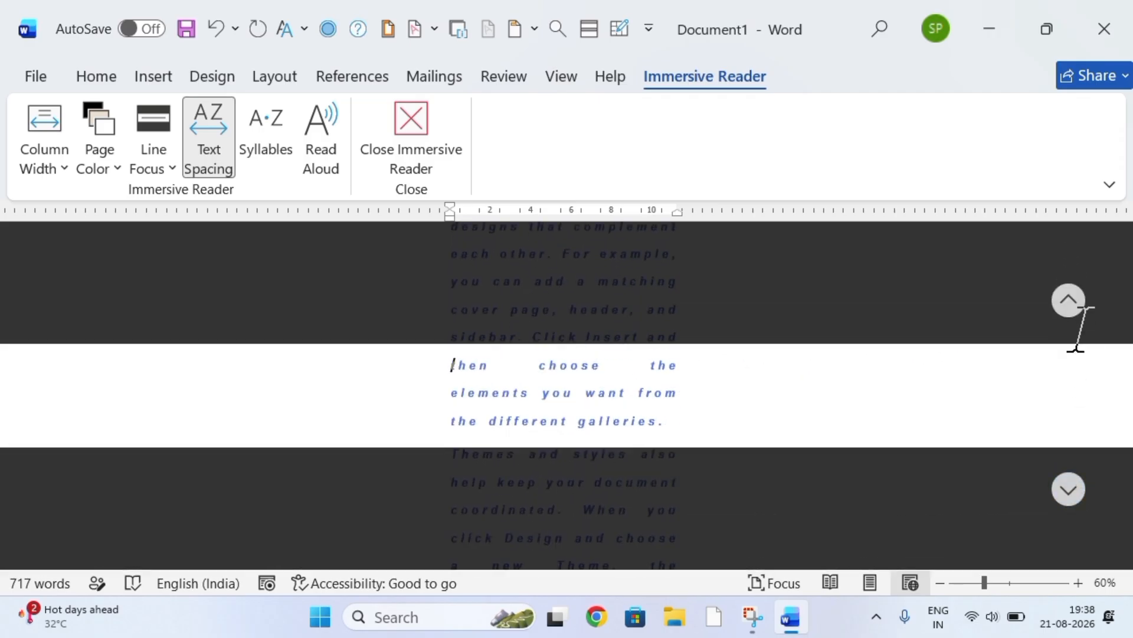
left_click(1068, 301)
left_click(1069, 301)
left_click(1069, 302)
left_click(1068, 302)
left_click(1069, 302)
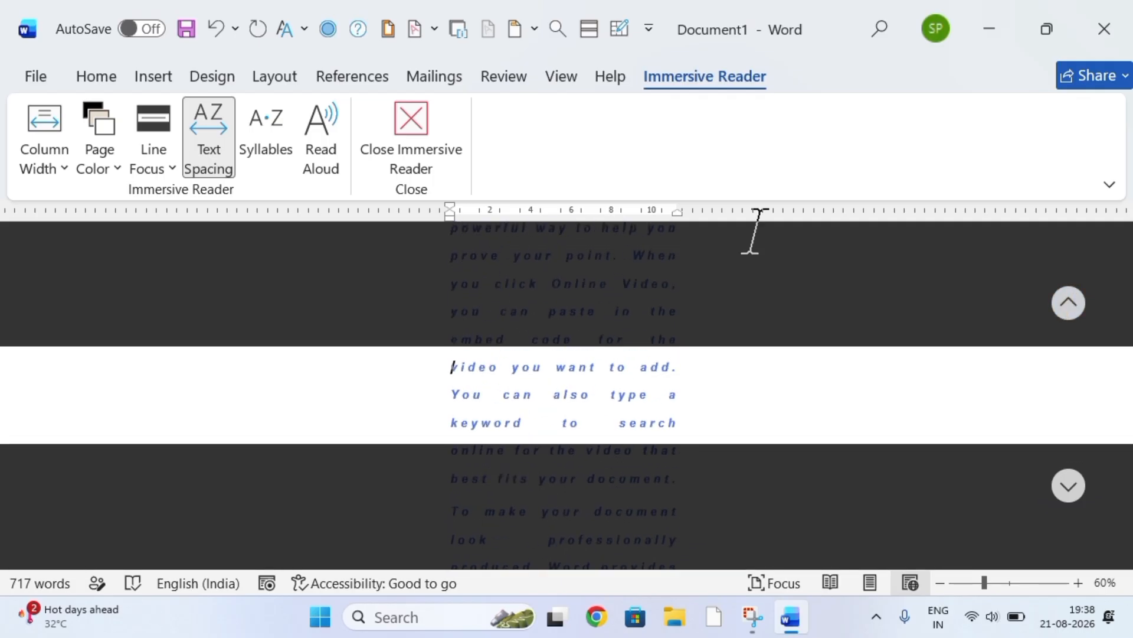
Try the Very Narrow column width for the Immersive Reader text and set it back to Narrow.
left_click(111, 127)
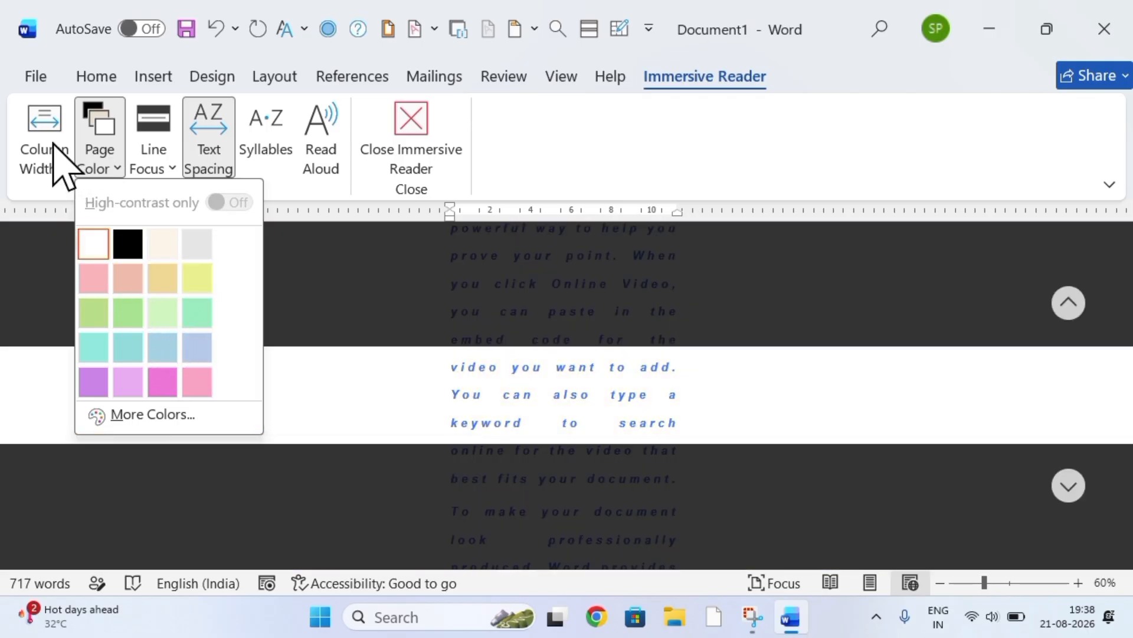
left_click(64, 168)
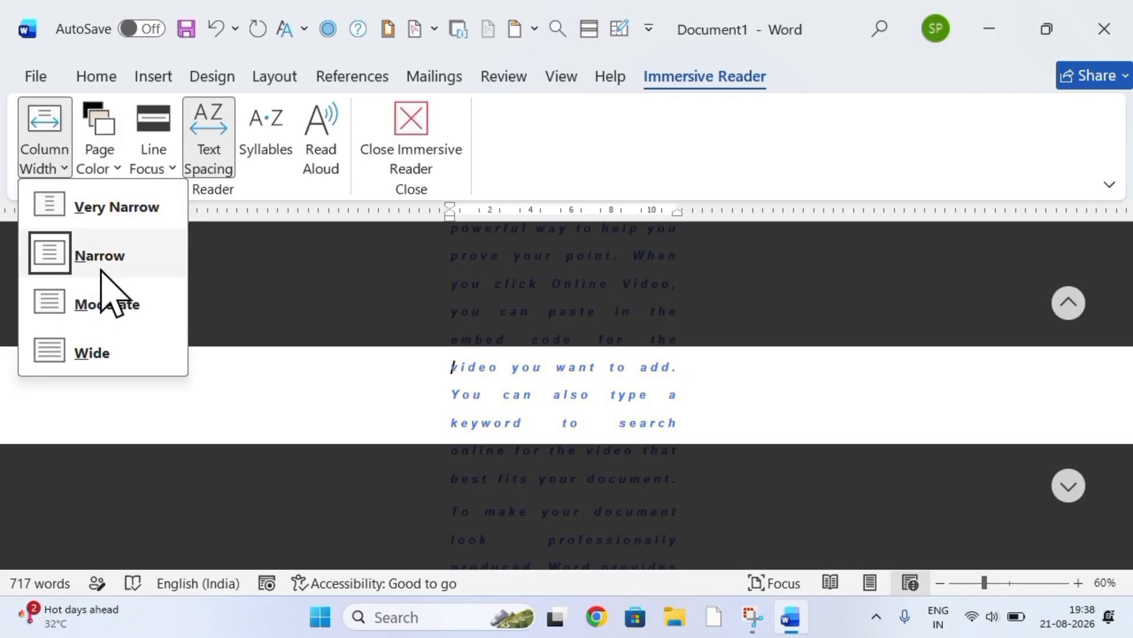
left_click(113, 347)
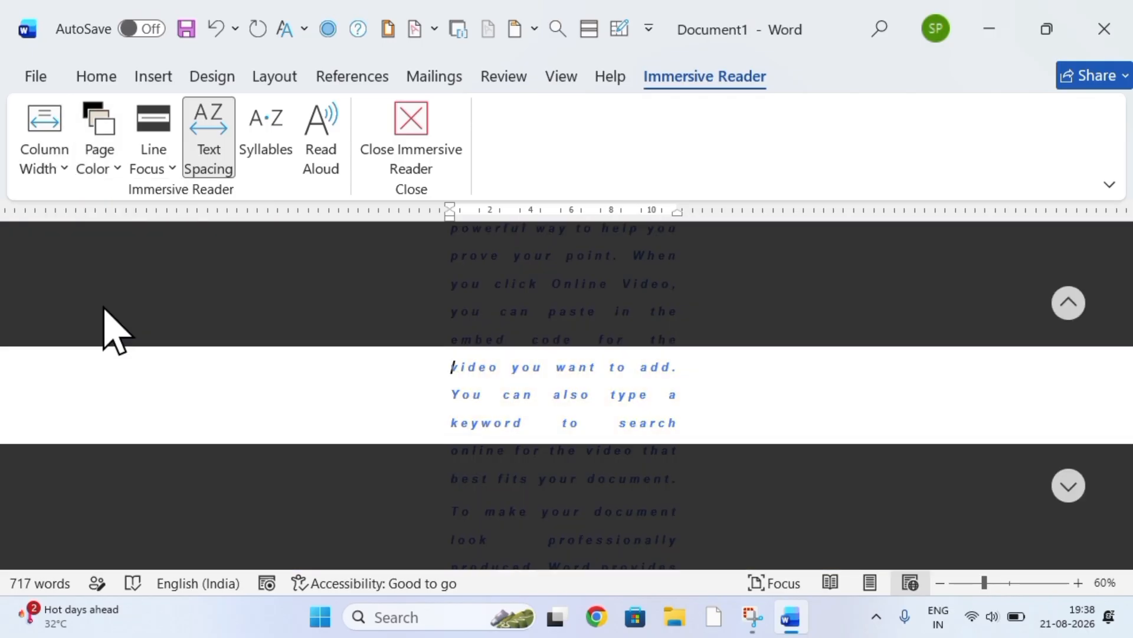
left_click(65, 170)
left_click(94, 214)
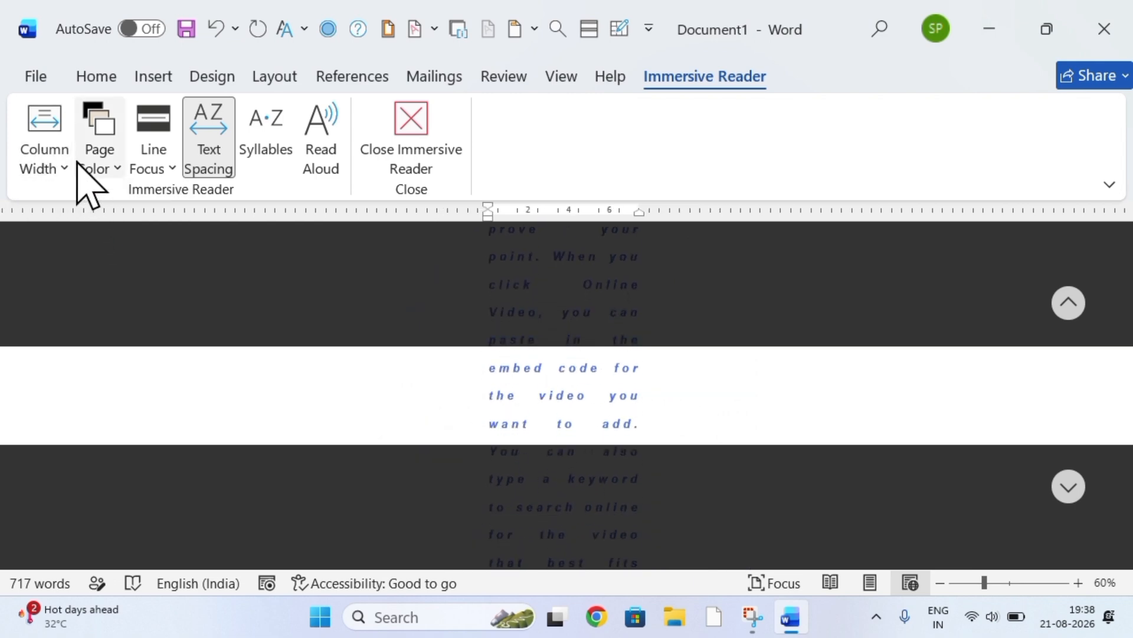
left_click(64, 170)
left_click(93, 256)
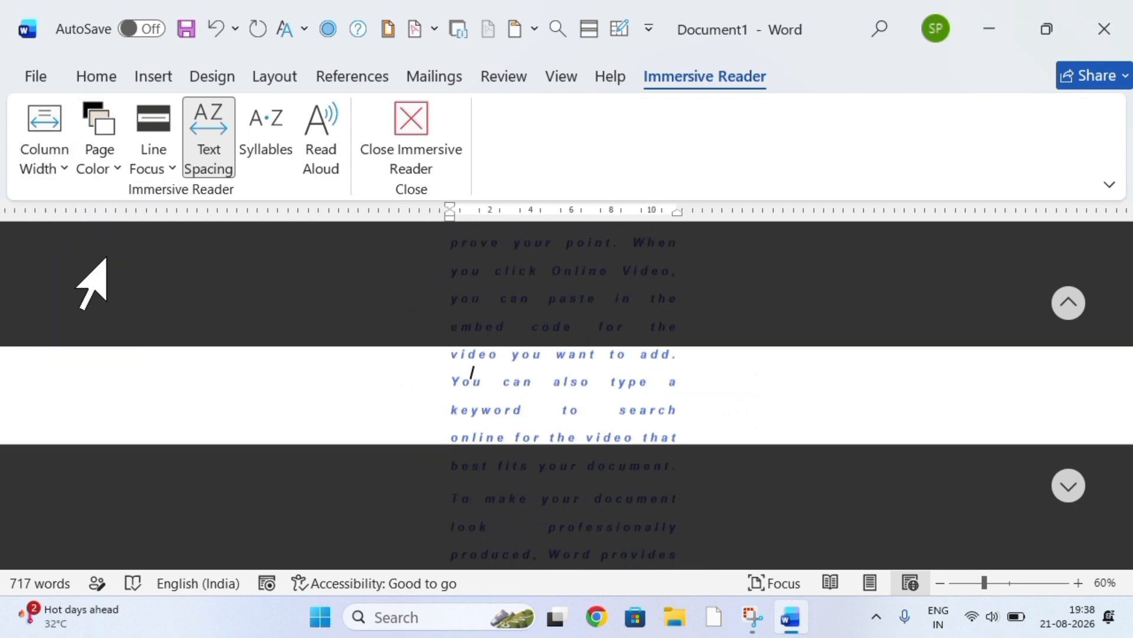
Try the Wide, Very Narrow and Moderate column widths in Immersive Reader, and close Immersive Reader.
left_click(61, 171)
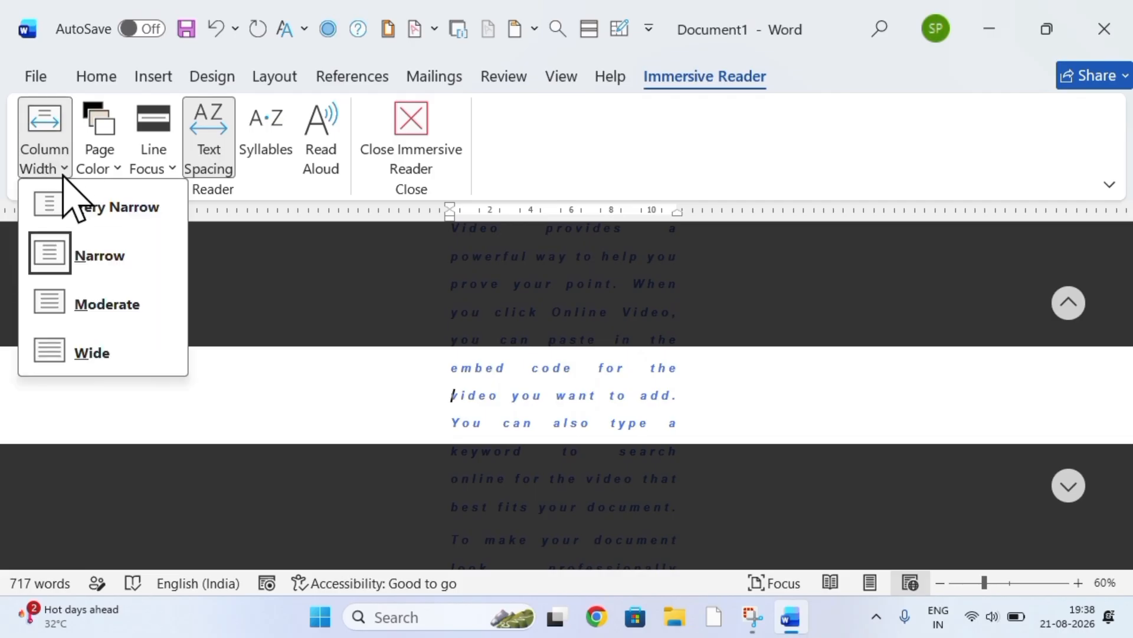
left_click(88, 353)
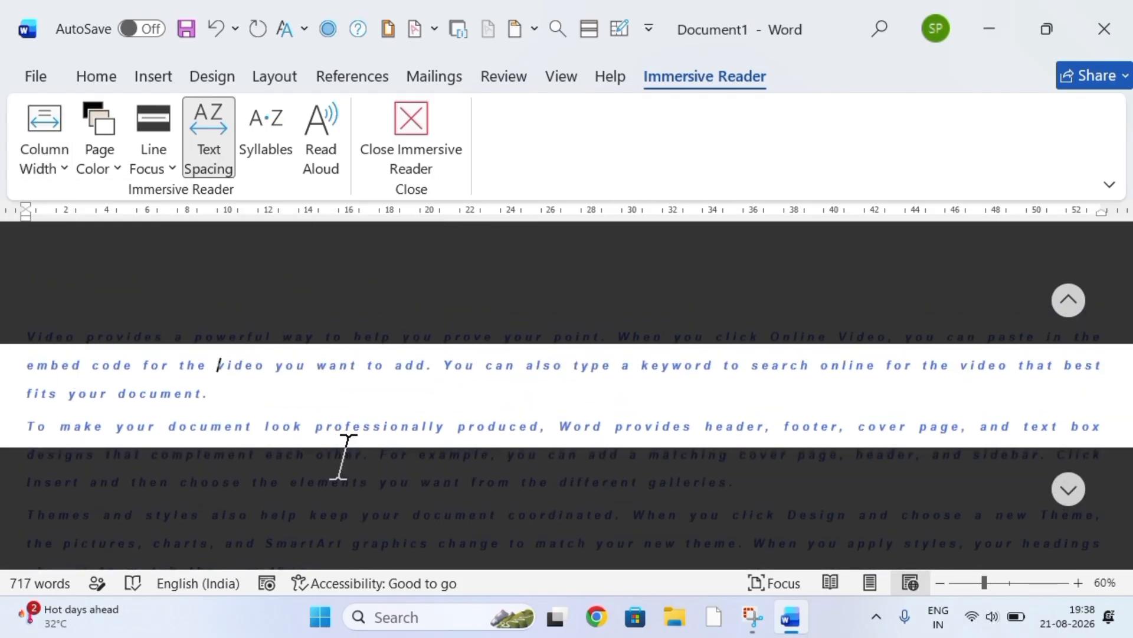
left_click(58, 169)
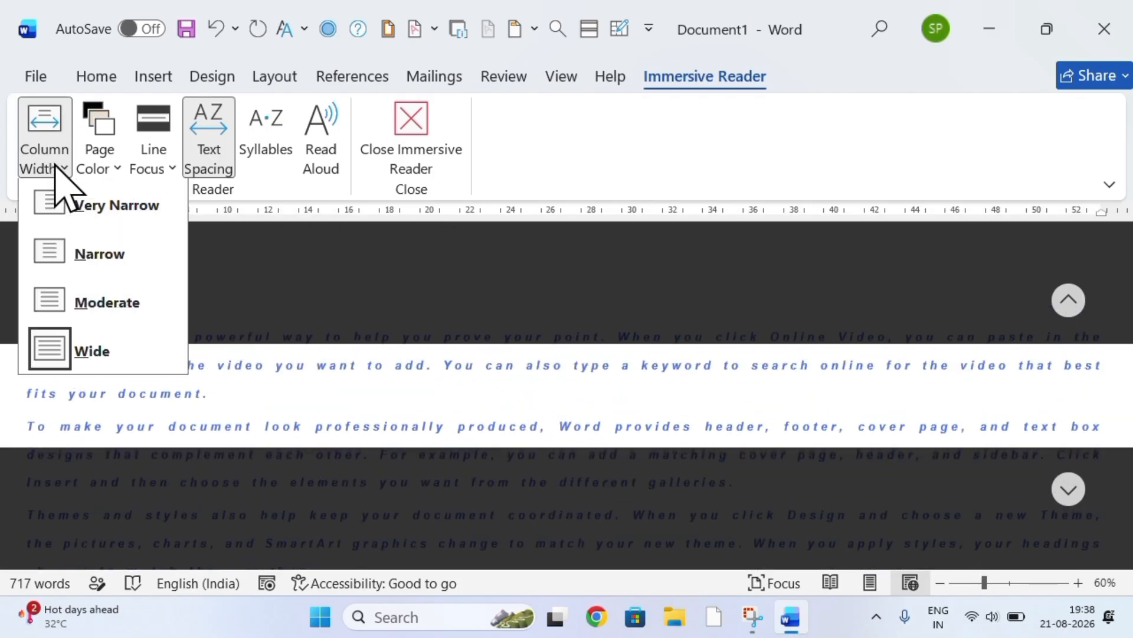
left_click(96, 233)
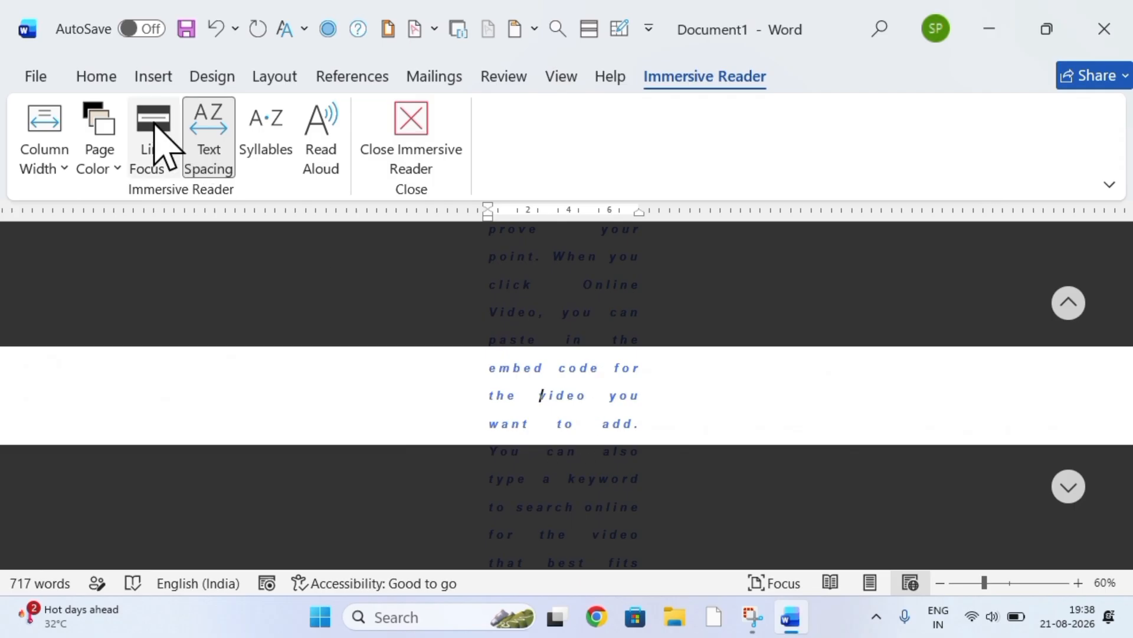
left_click(61, 170)
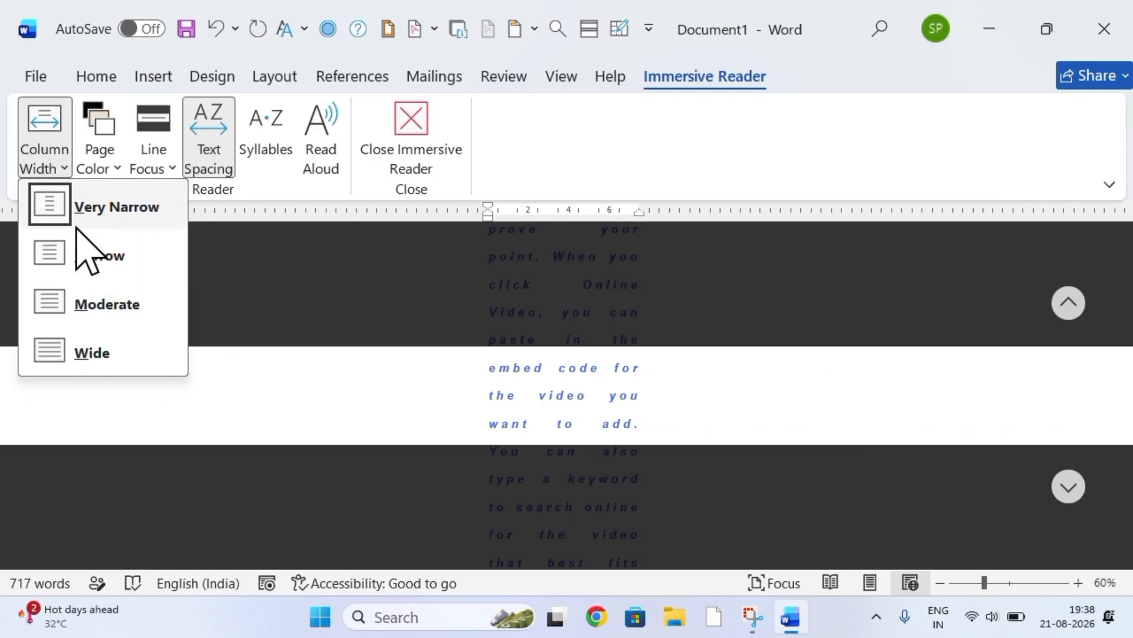
left_click(106, 307)
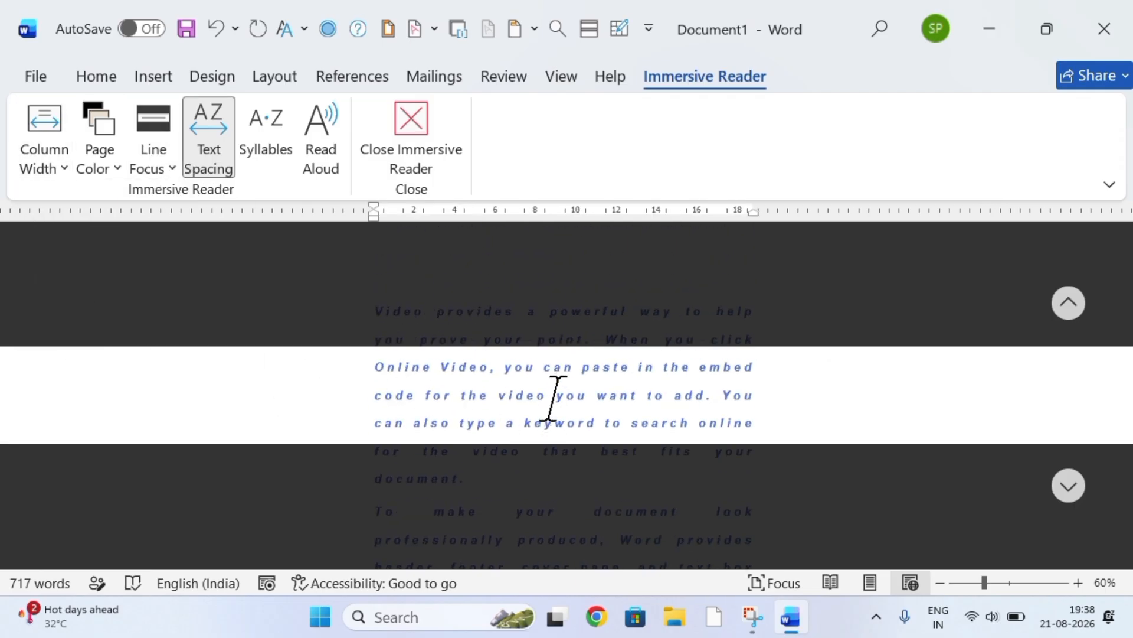
left_click(424, 192)
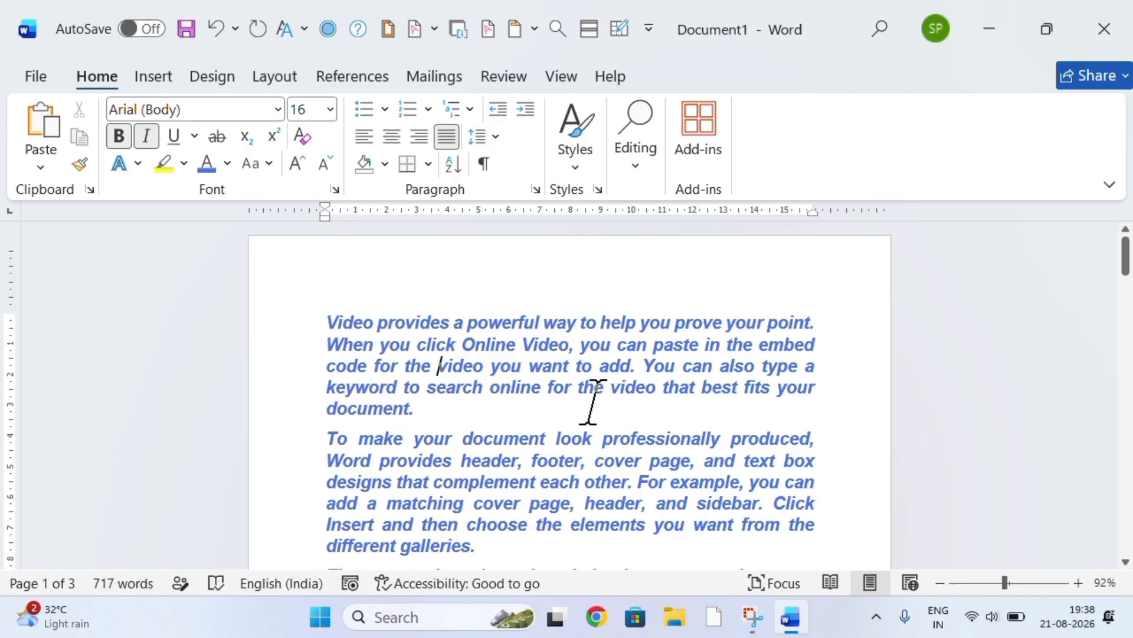
Switch the page movement to Side to Side and back to Vertical.
left_click(555, 75)
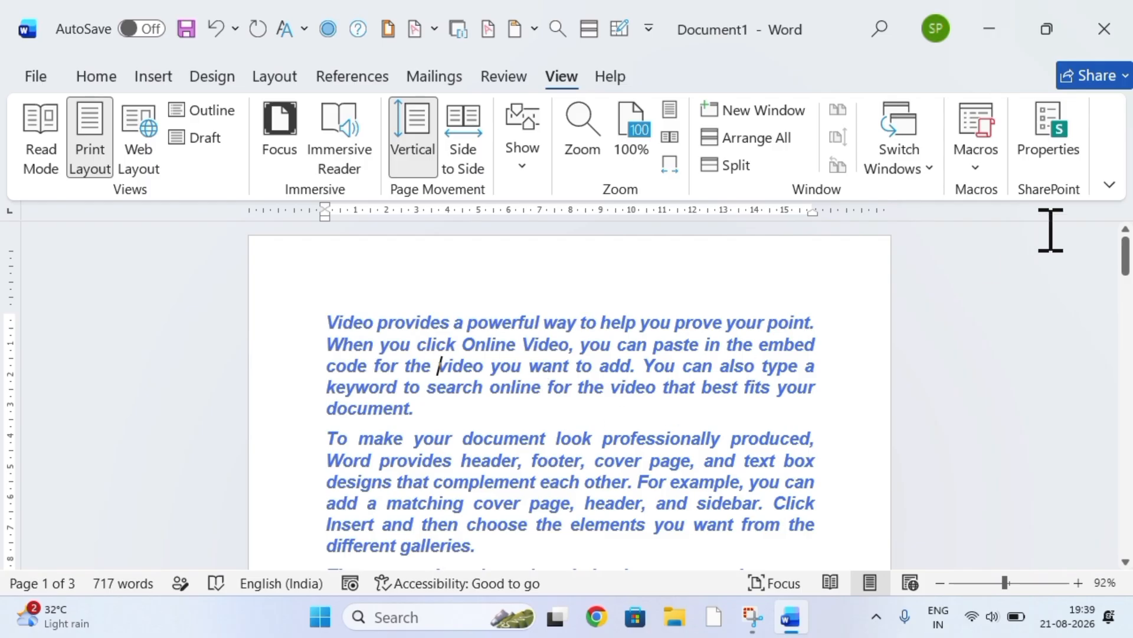
left_click_drag(1125, 260, 1128, 224)
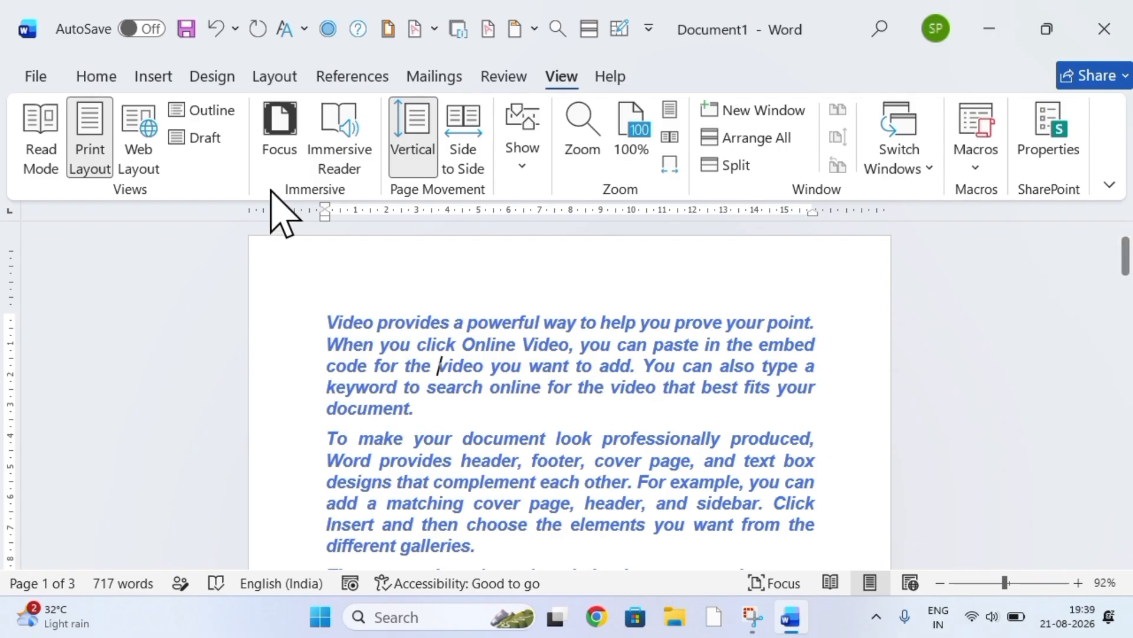
left_click(483, 151)
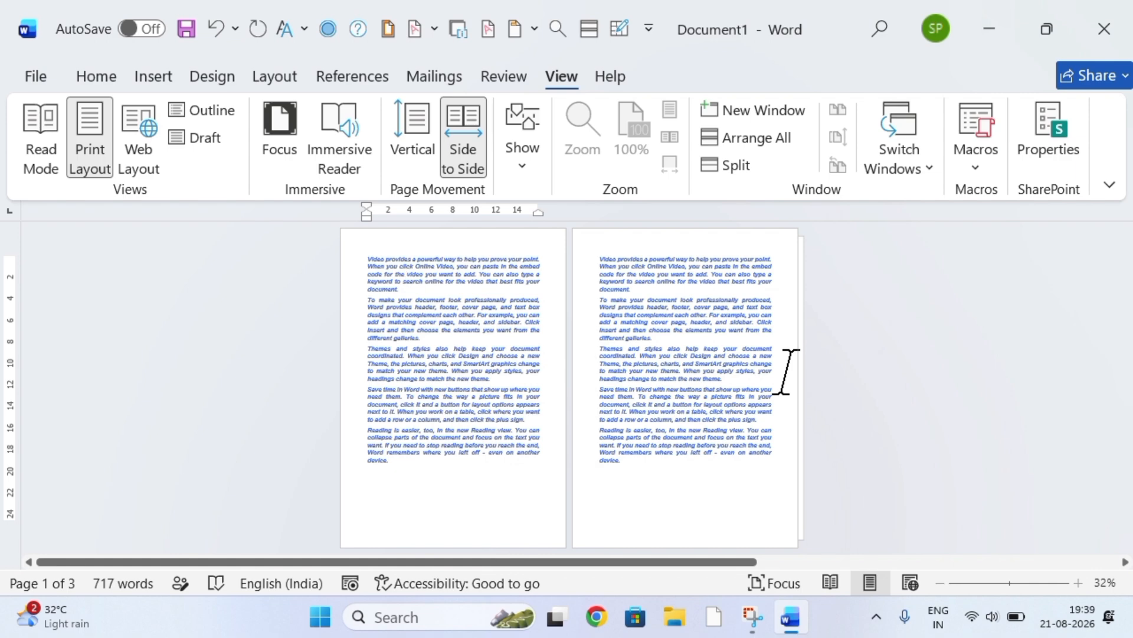
left_click(521, 172)
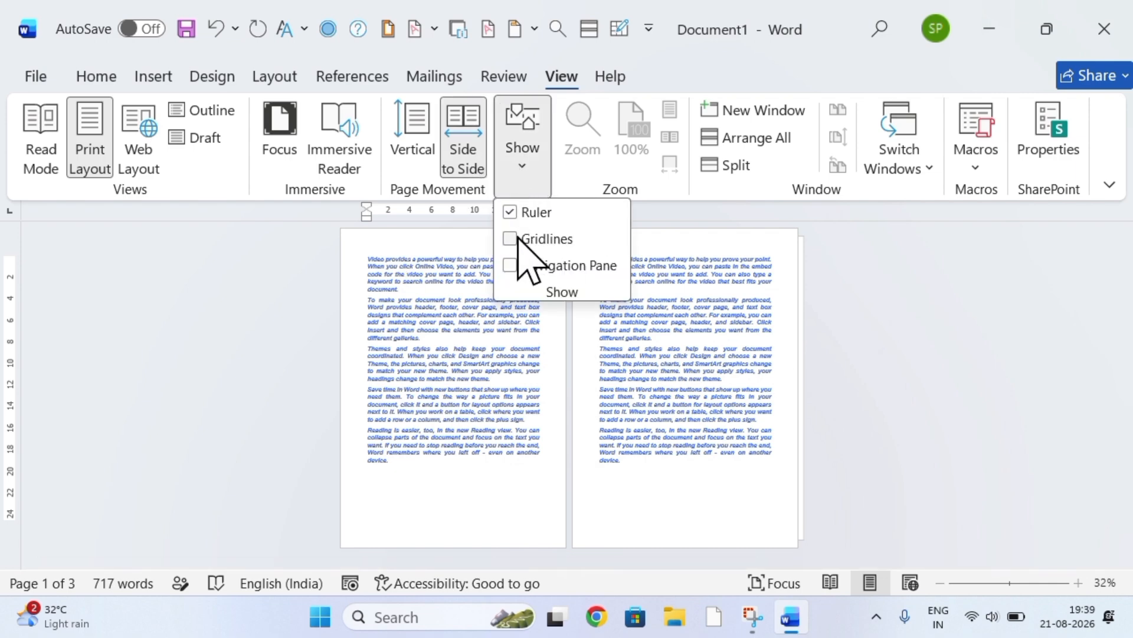
left_click(430, 144)
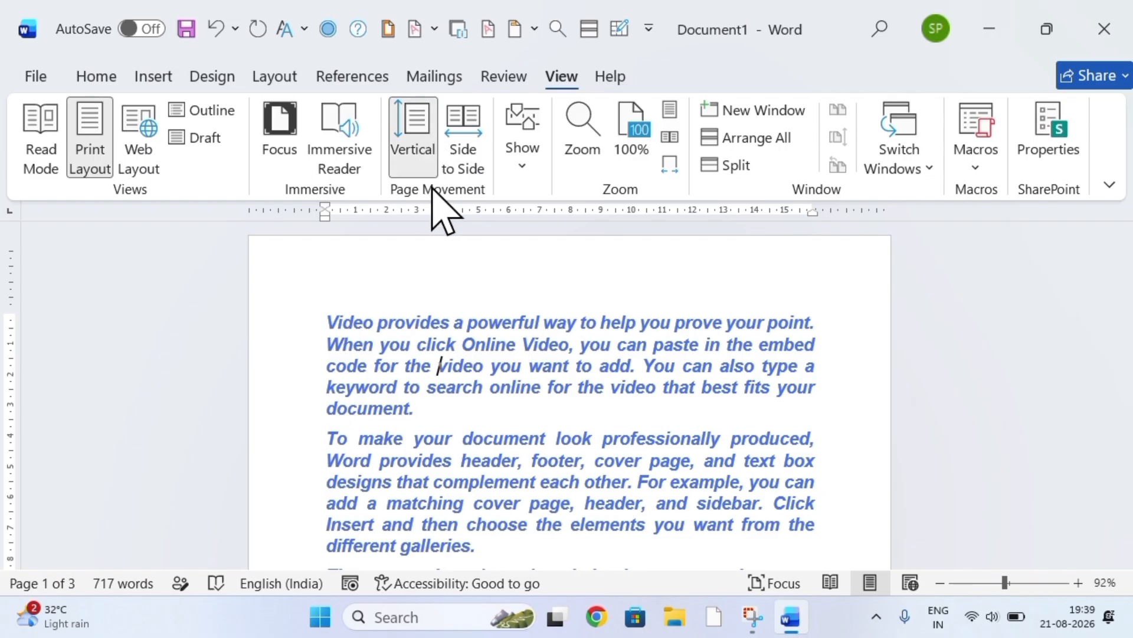
Turn the gridlines on and off again, and hide and redisplay the ruler.
left_click(525, 168)
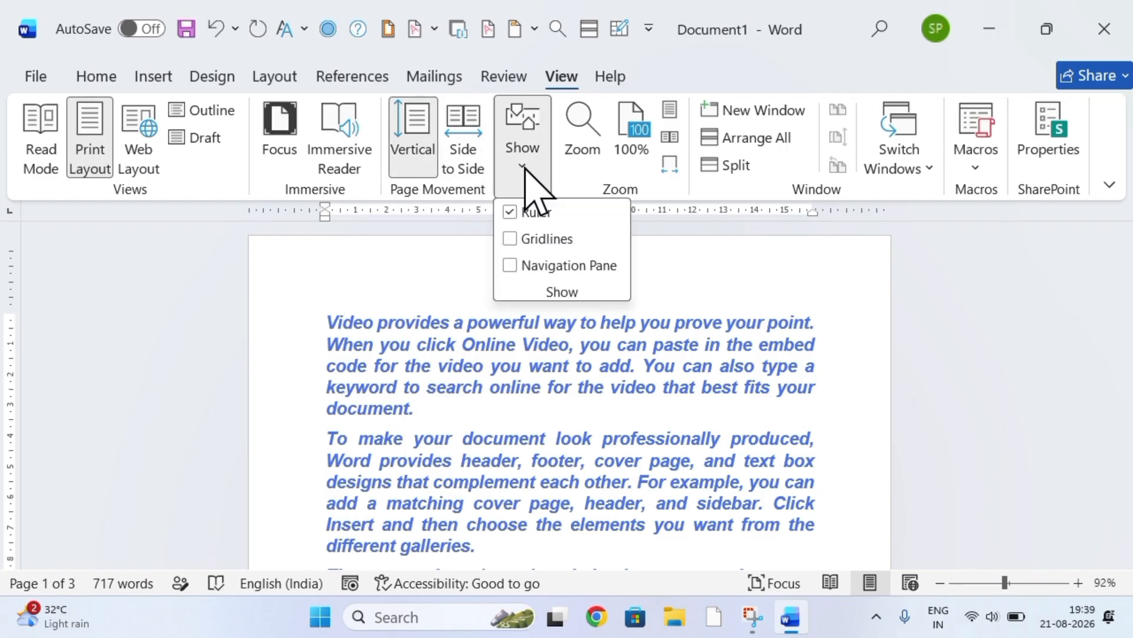
left_click(514, 241)
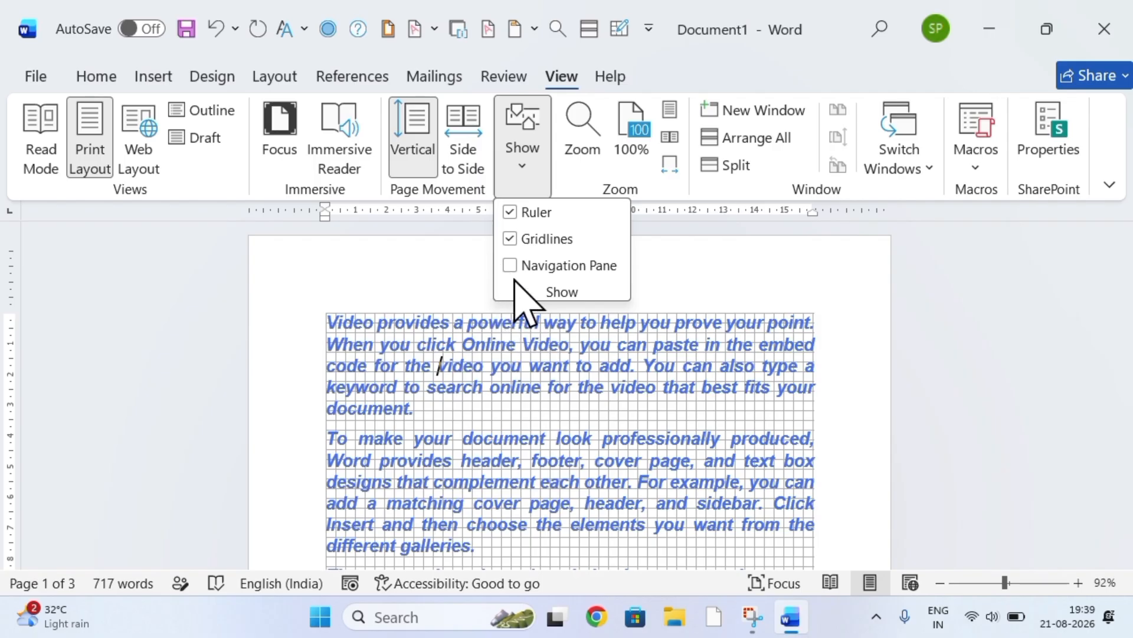
left_click(510, 239)
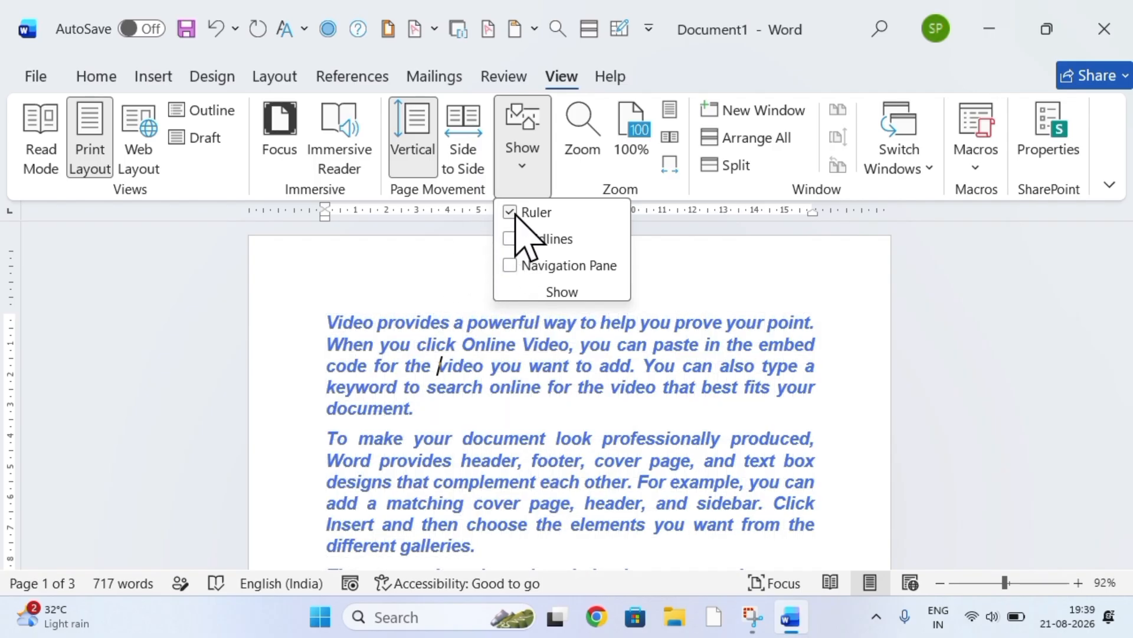
left_click(515, 212)
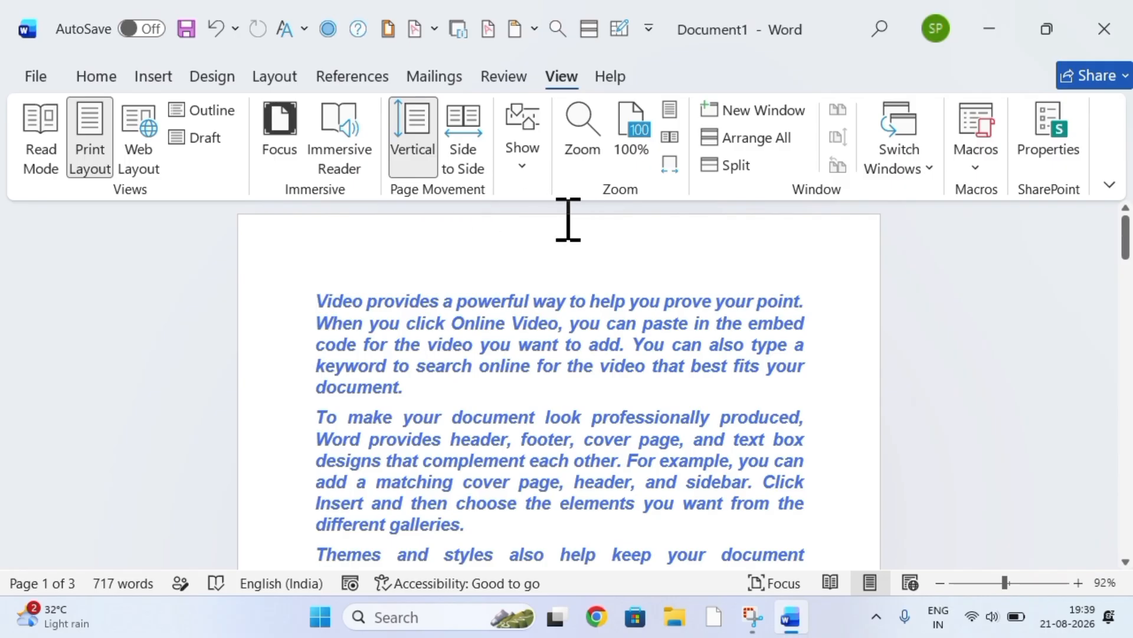
left_click(525, 185)
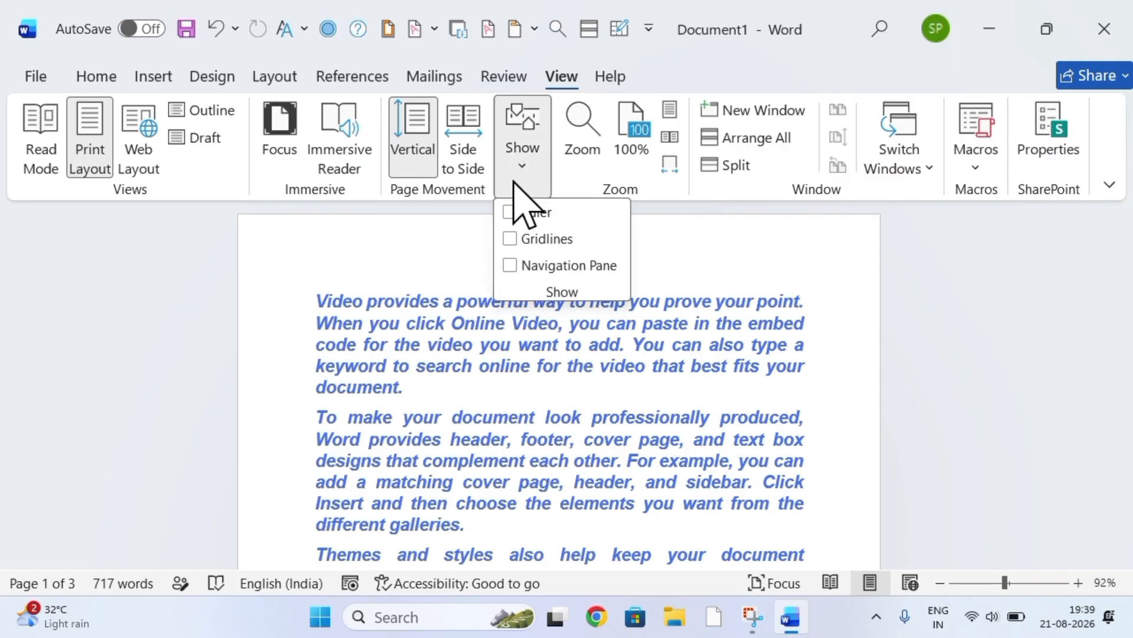
left_click(511, 211)
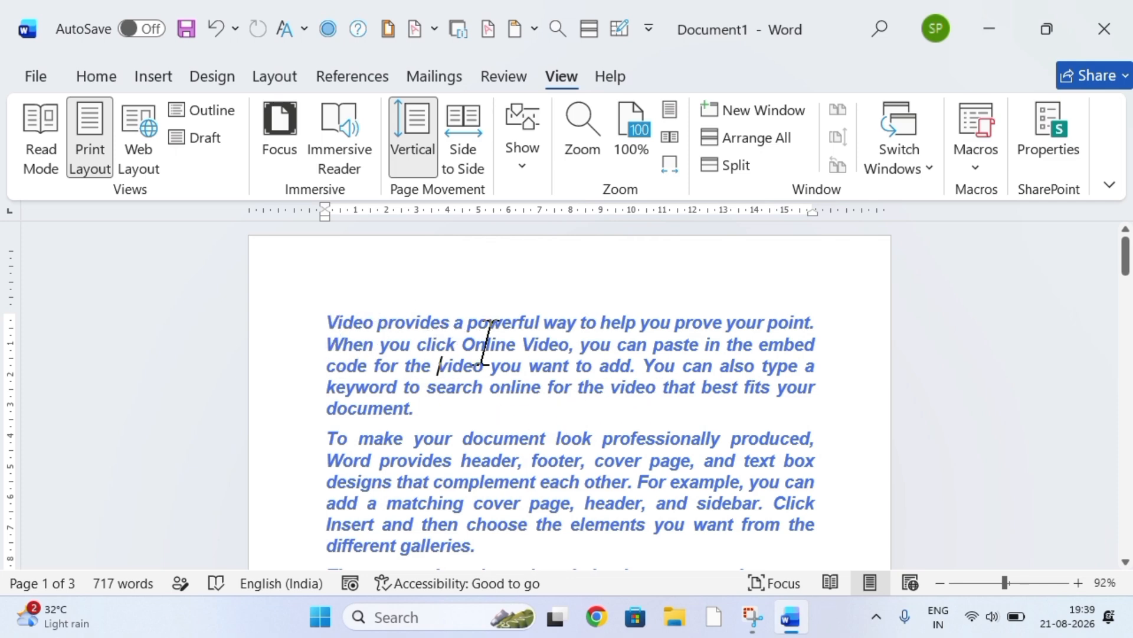
Display the gridlines and the Navigation pane.
left_click(525, 185)
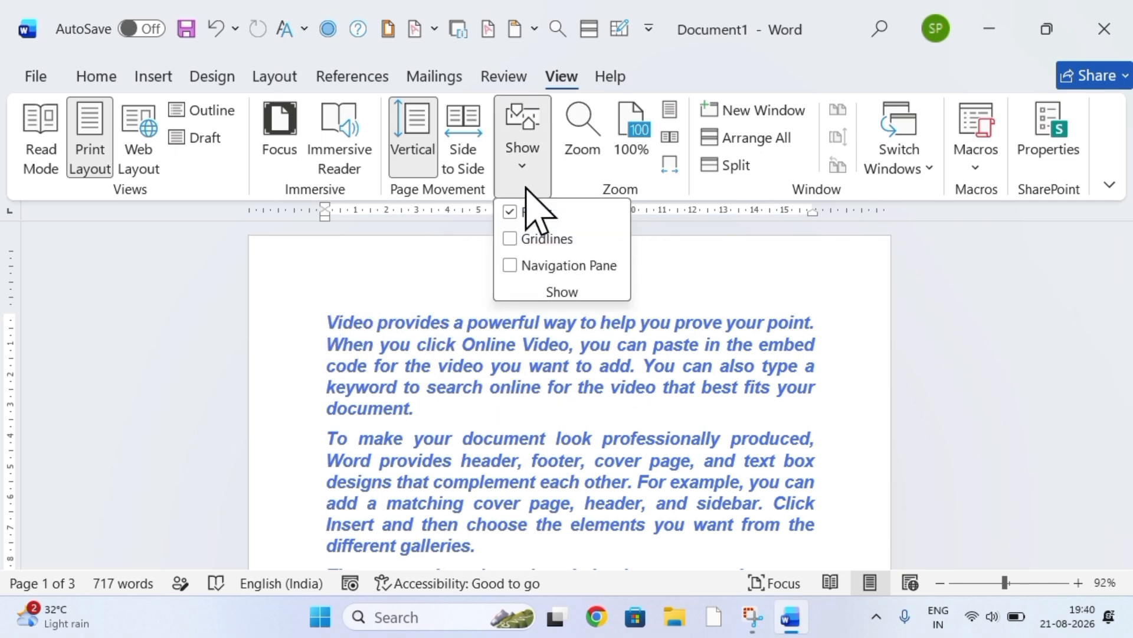
left_click(509, 239)
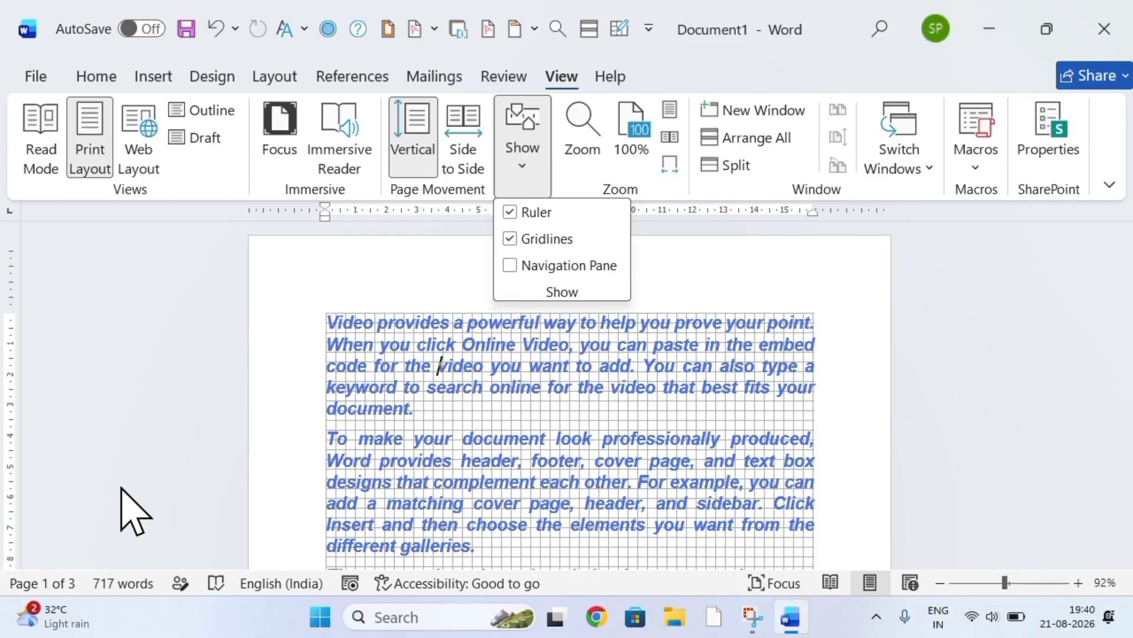
left_click(509, 265)
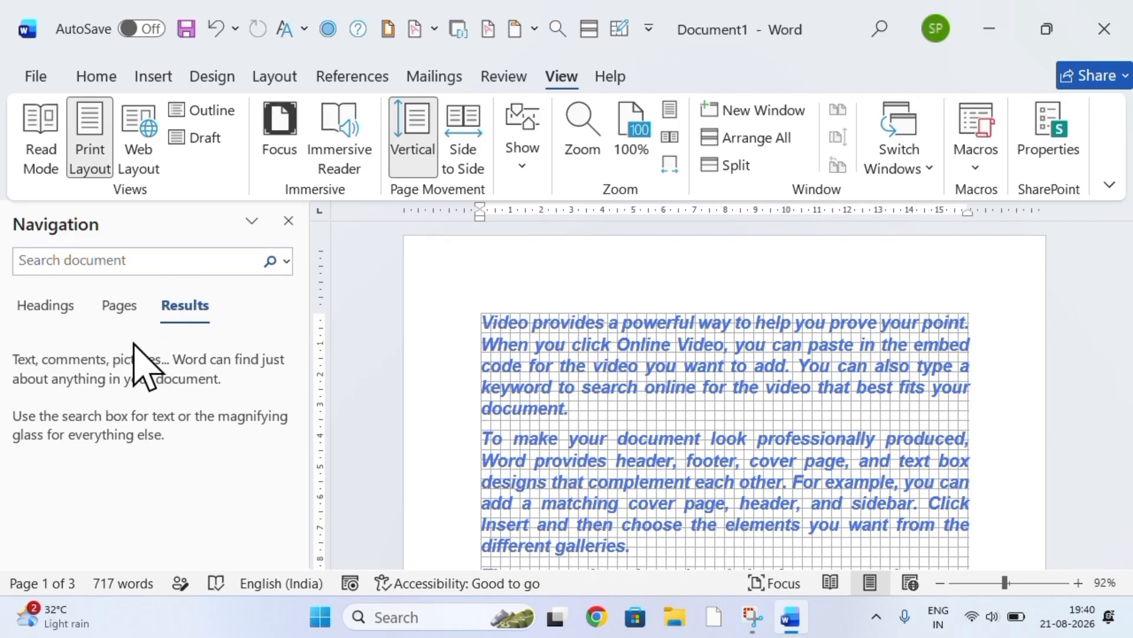
Look through the Navigation pane's Headings and Pages views, jumping to page 2 by its thumbnail and returning to Headings.
left_click(60, 308)
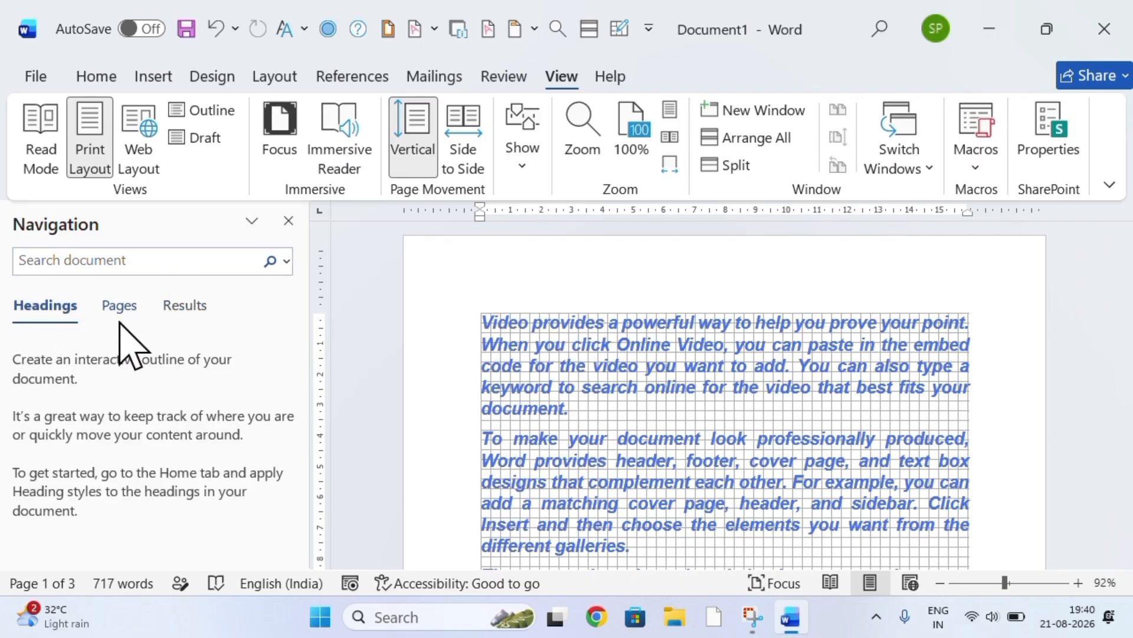
left_click(118, 306)
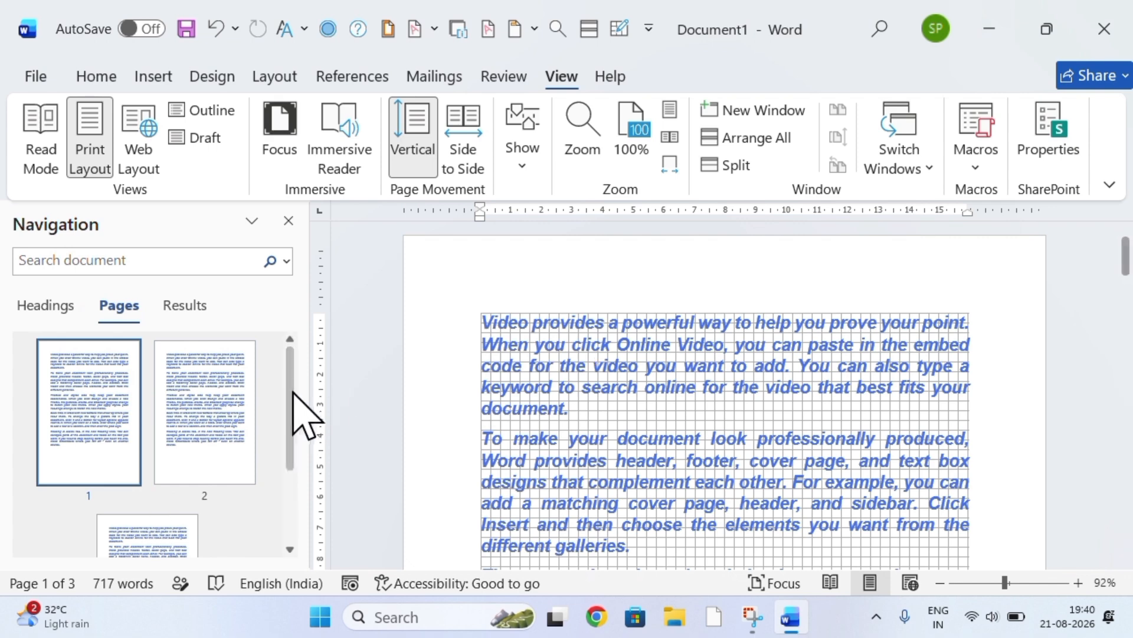
left_click_drag(293, 401, 285, 354)
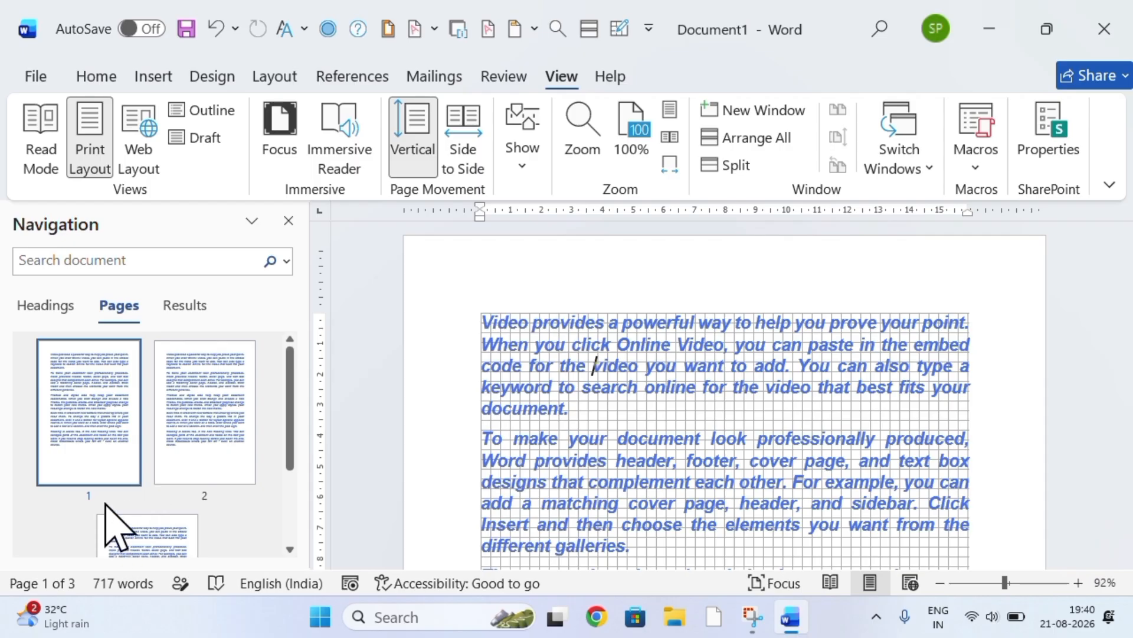
left_click(211, 429)
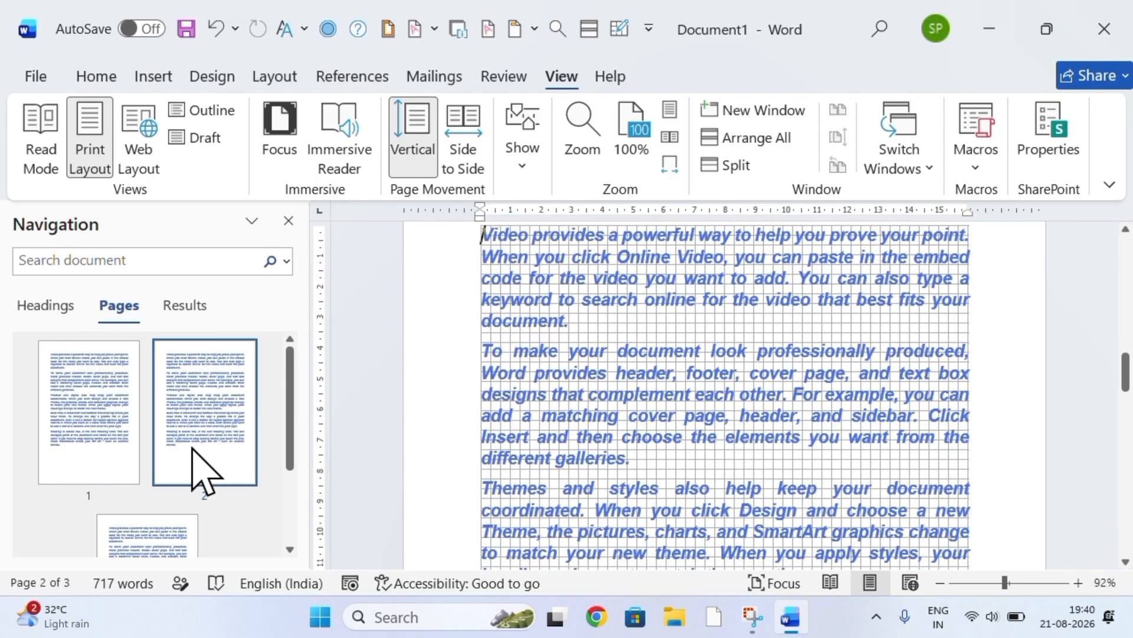
left_click(52, 305)
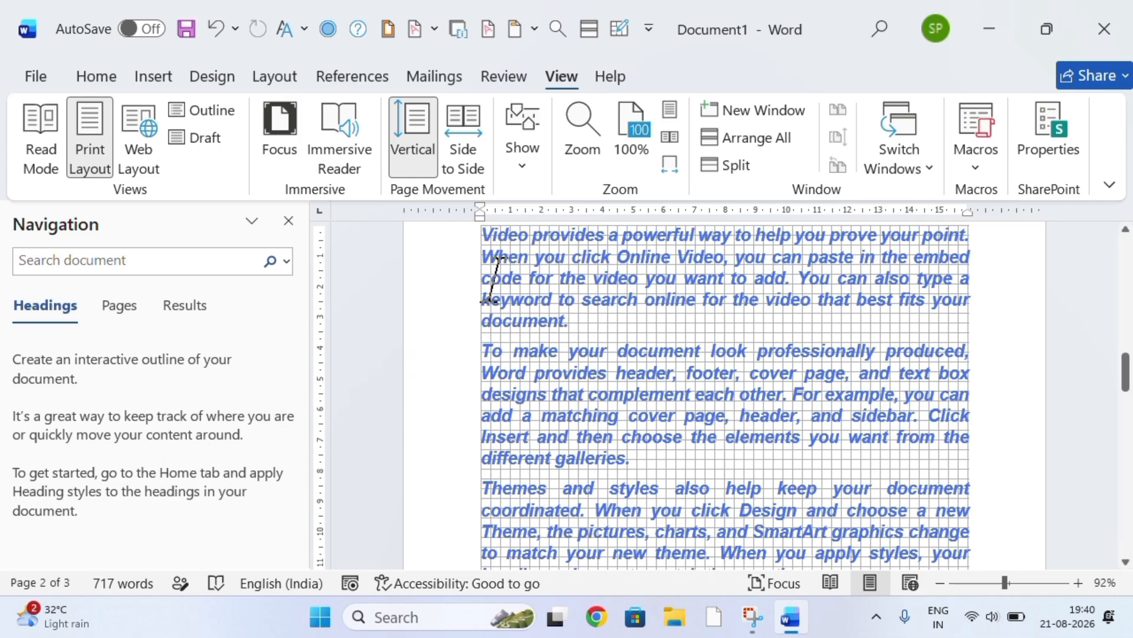
Turn off the gridlines and return to the start of page 1.
left_click(524, 162)
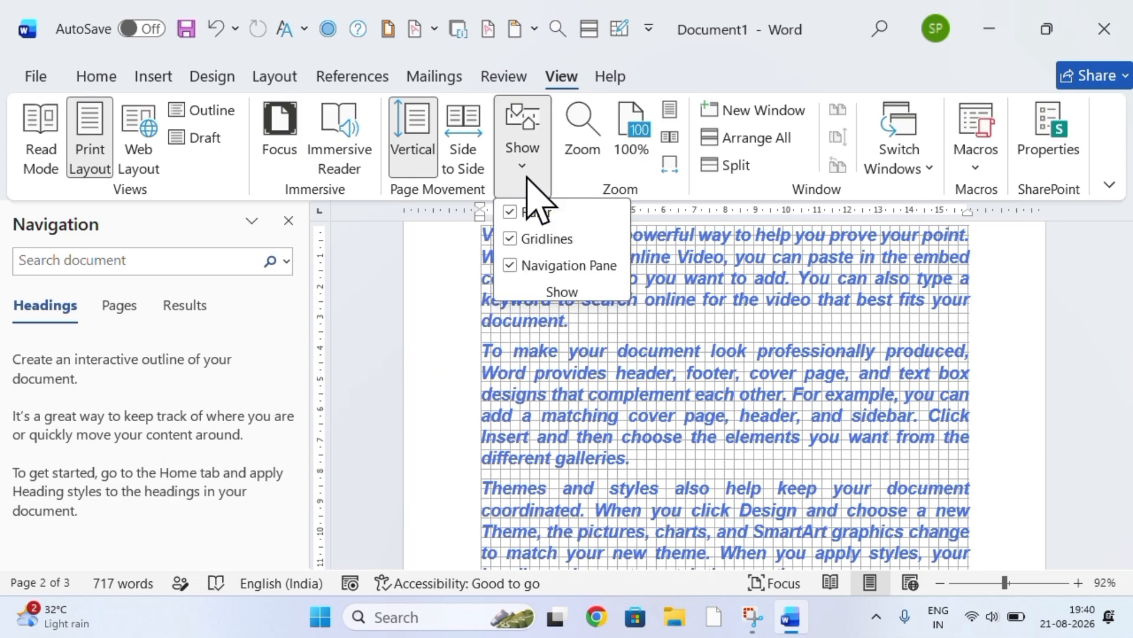
left_click(514, 240)
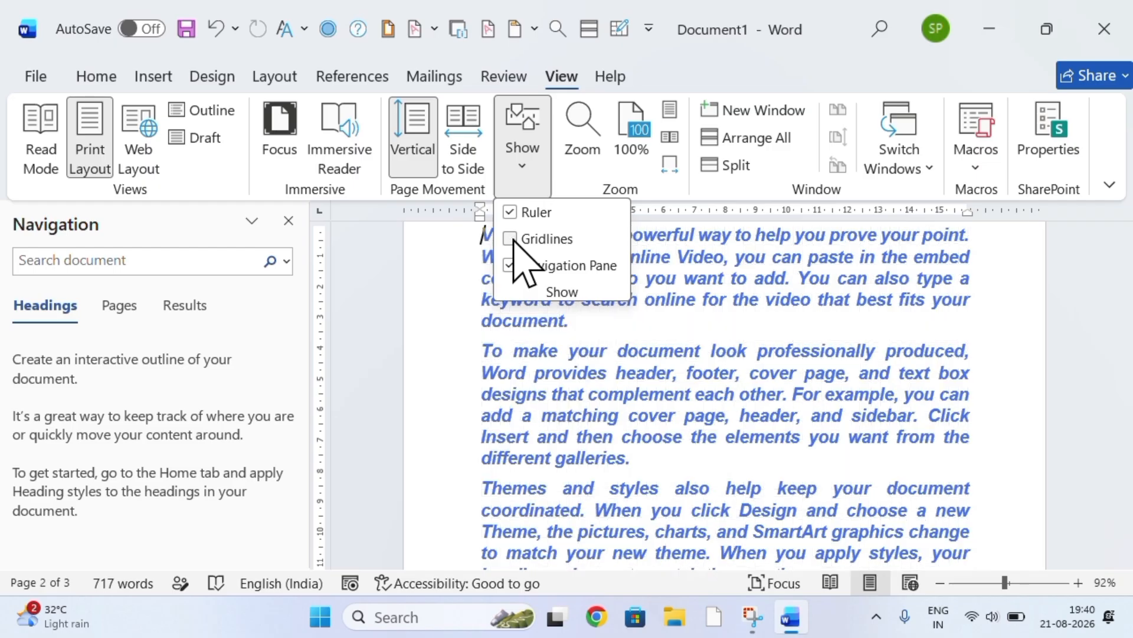
left_click(354, 379)
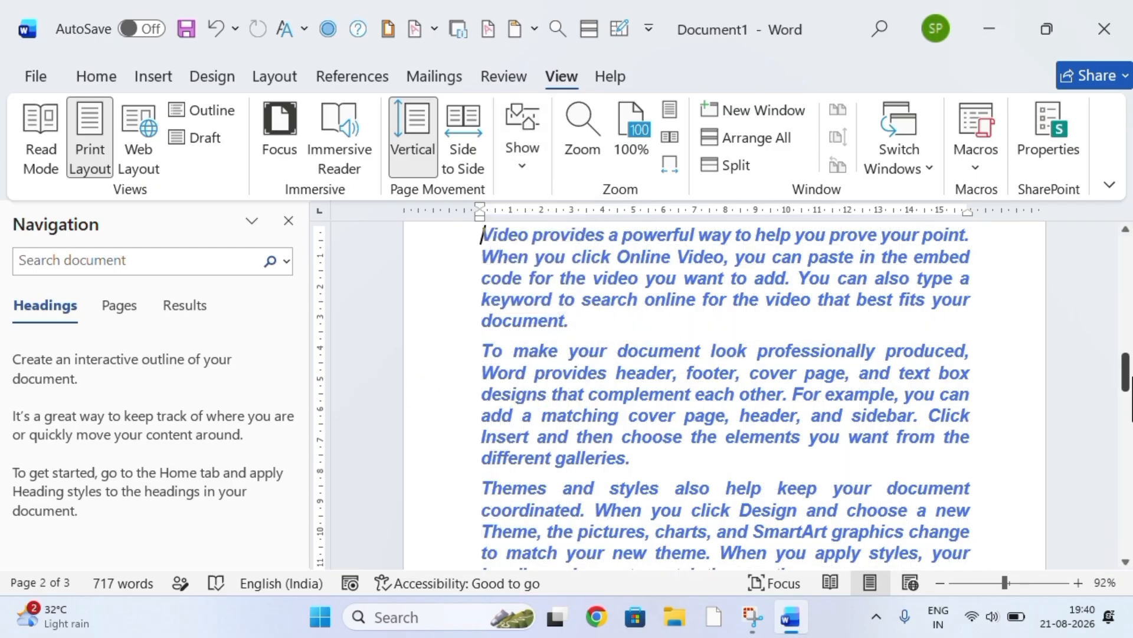
left_click_drag(1129, 378, 1123, 254)
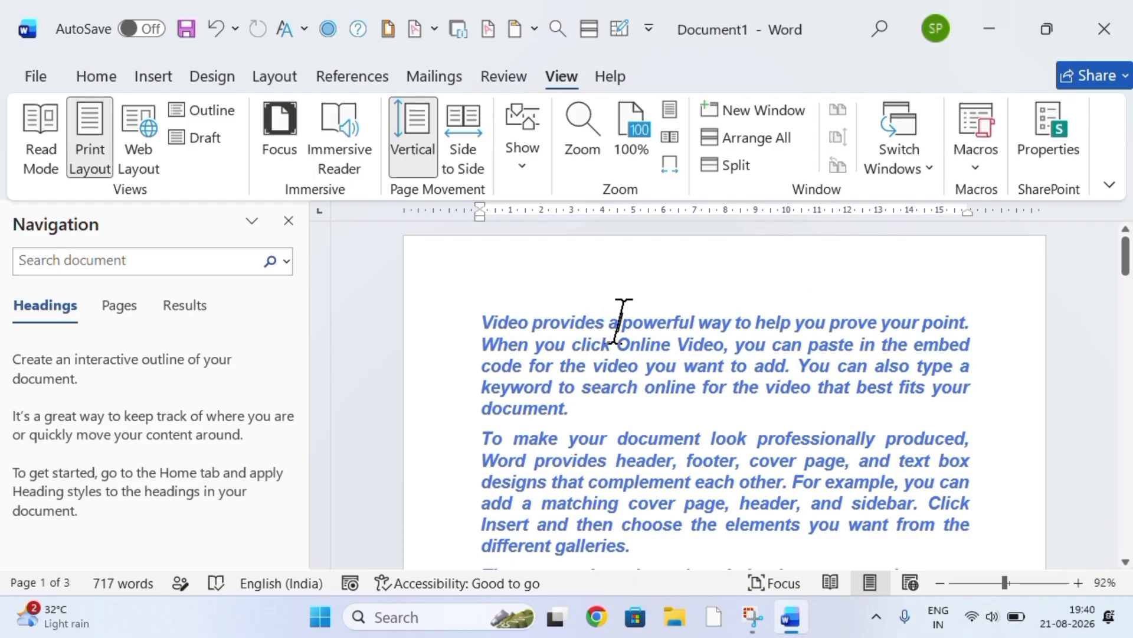
left_click_drag(608, 316, 425, 336)
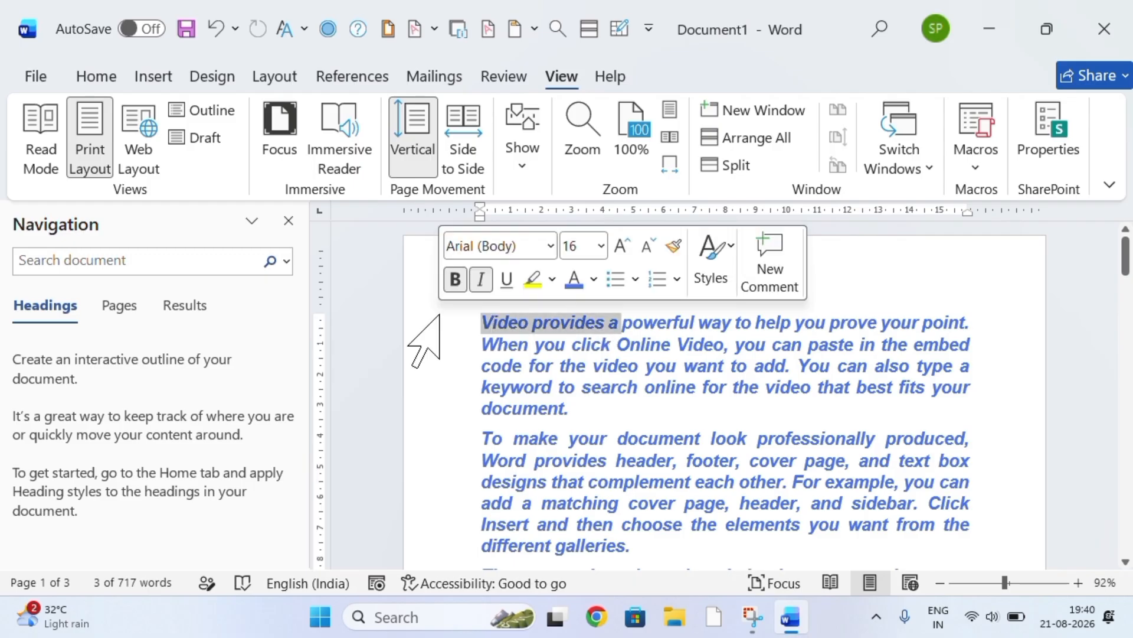
left_click(96, 76)
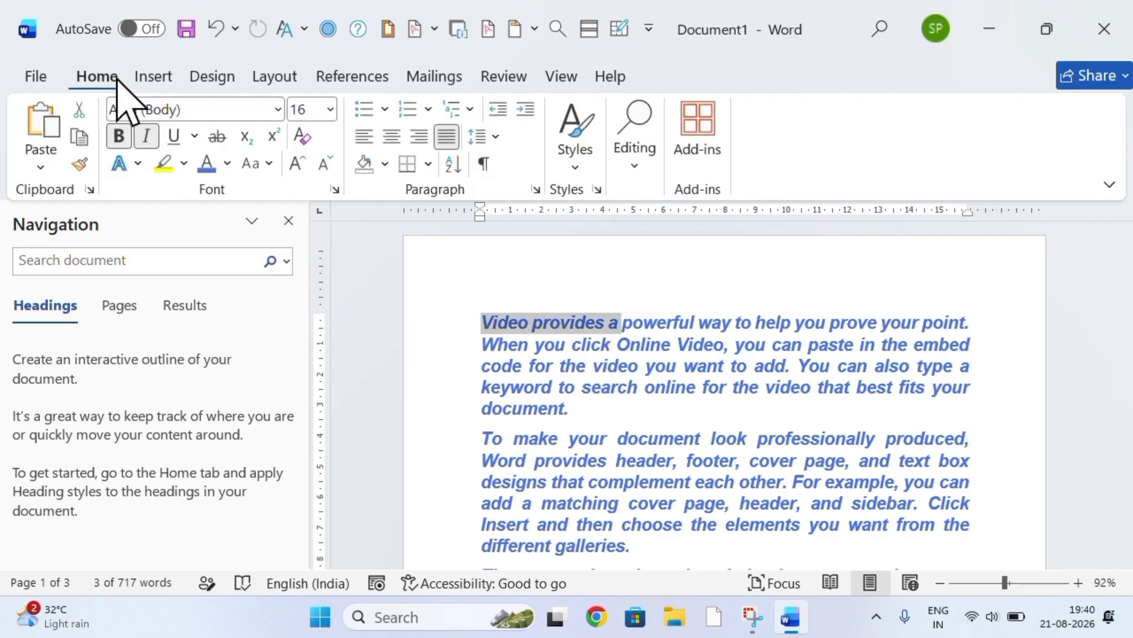
key("shift+End")
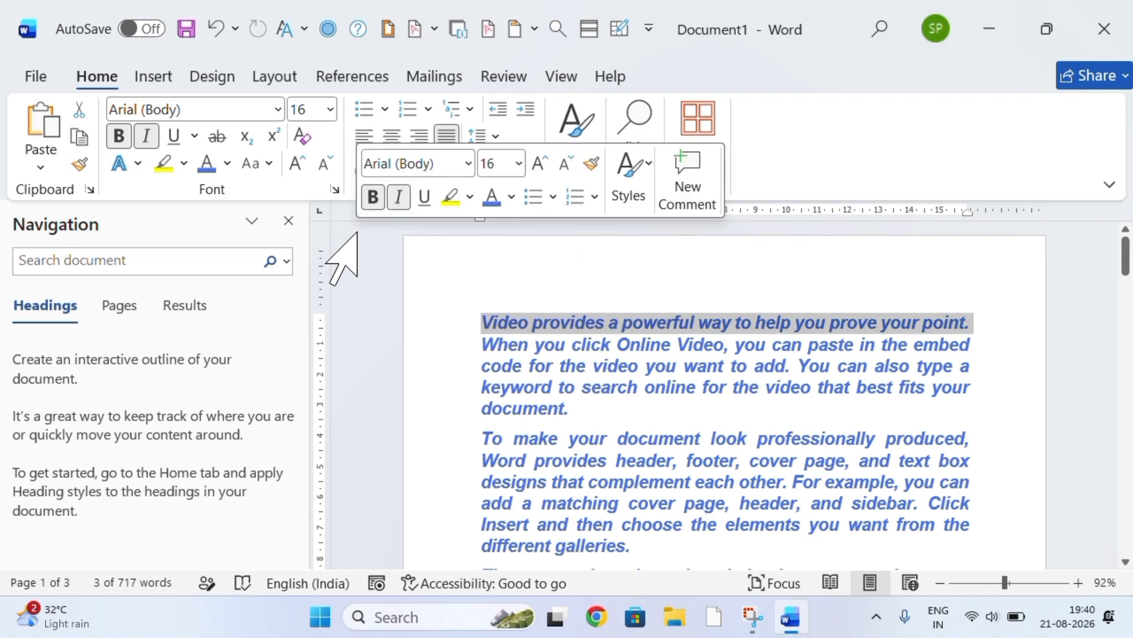
left_click(739, 280)
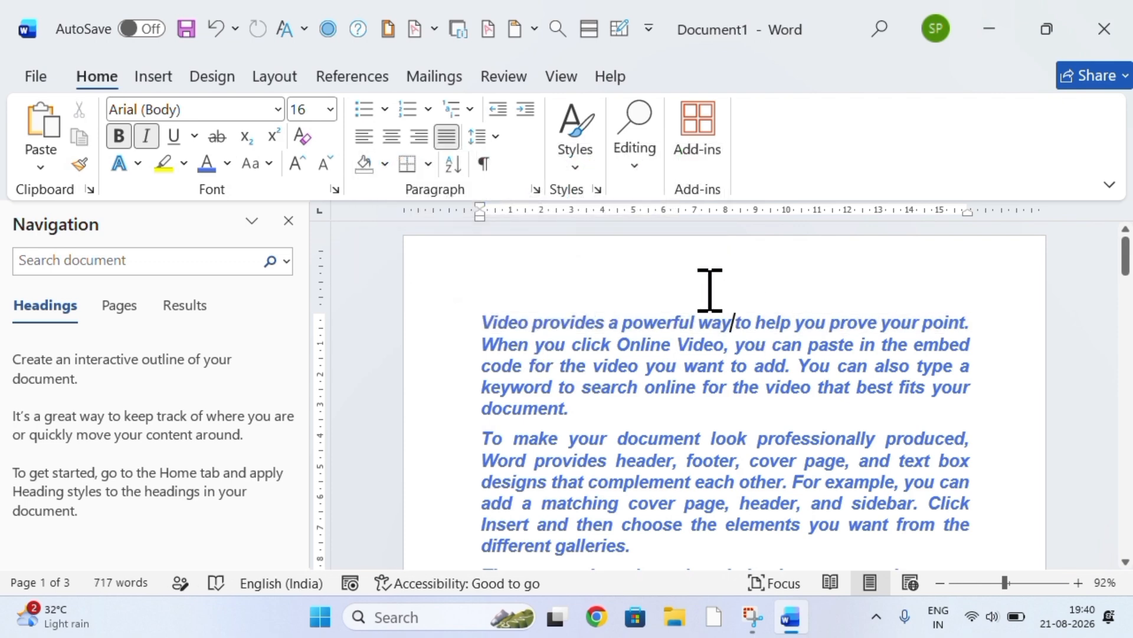
Split the first paragraph after "Video provides" to put these words in a paragraph of their own.
left_click(608, 323)
key("Return")
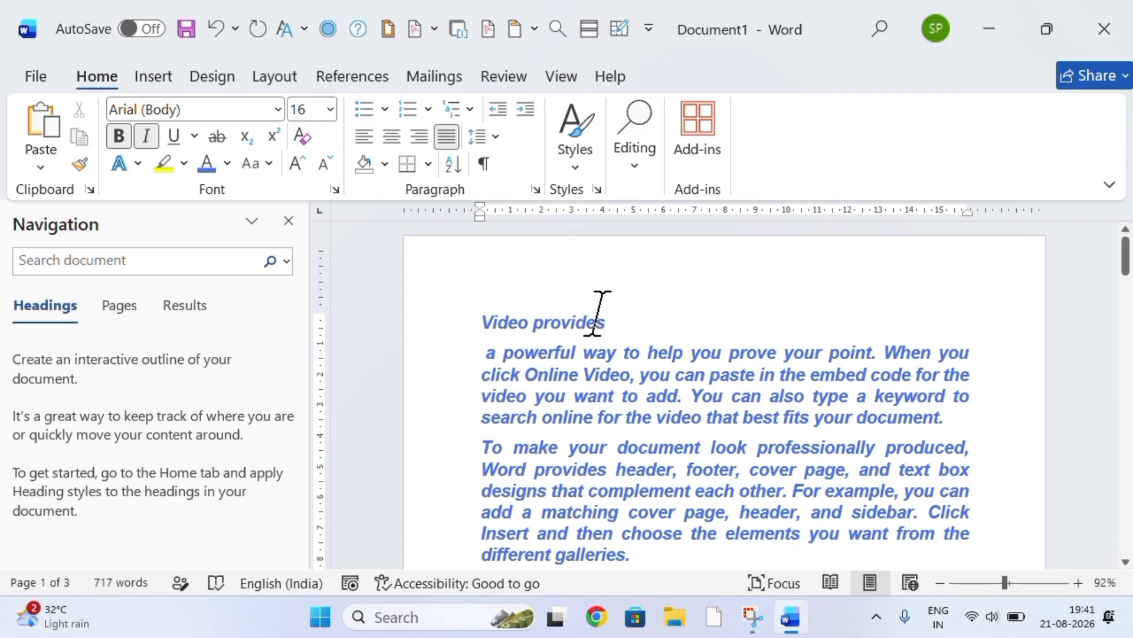
Apply the Heading 1 style to the "Video provides" line at the start of the document.
left_click(463, 321)
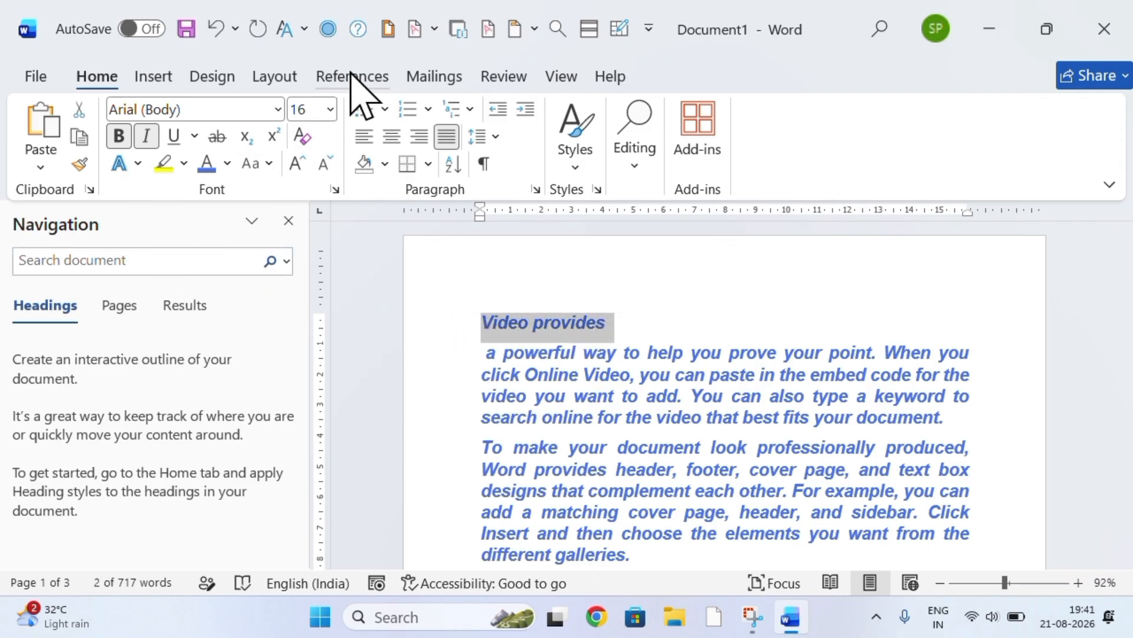
left_click(272, 80)
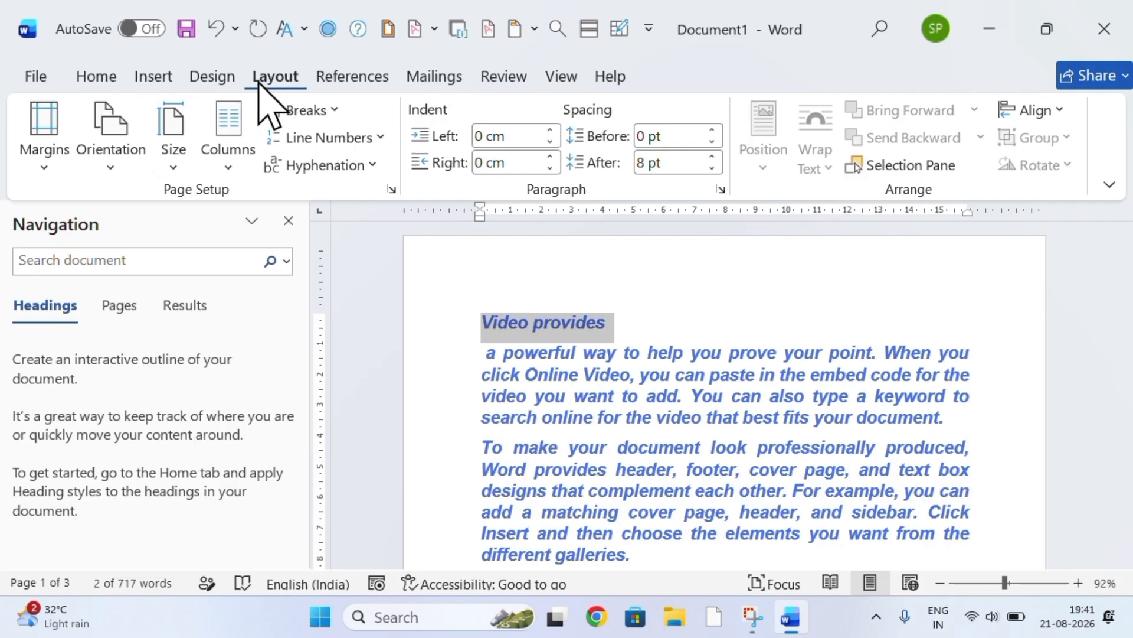
left_click(208, 78)
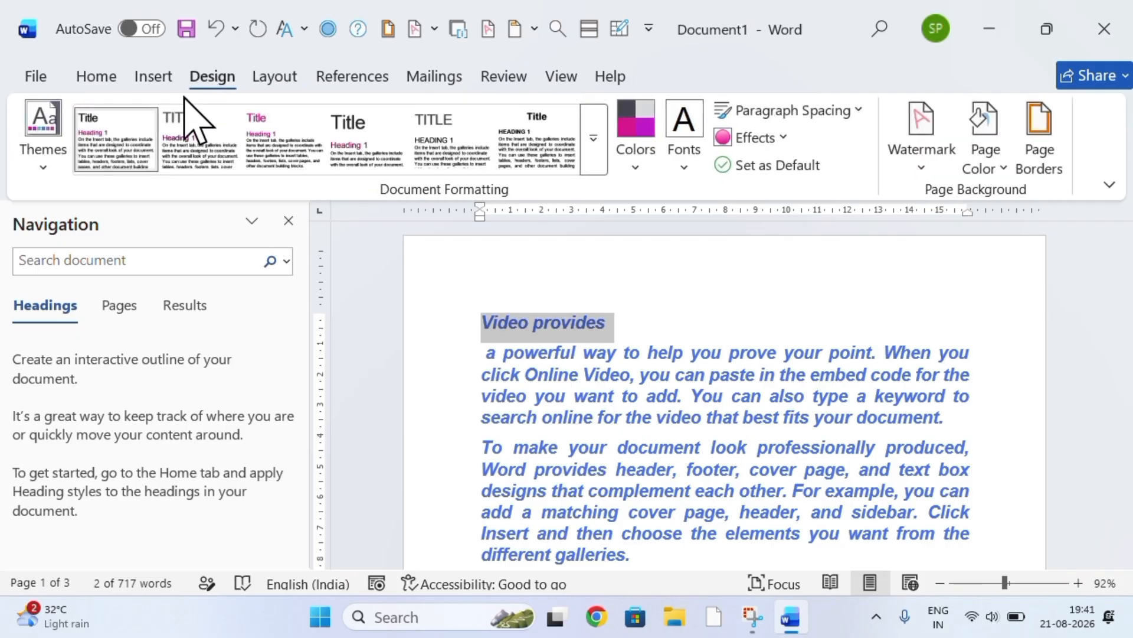
left_click(157, 88)
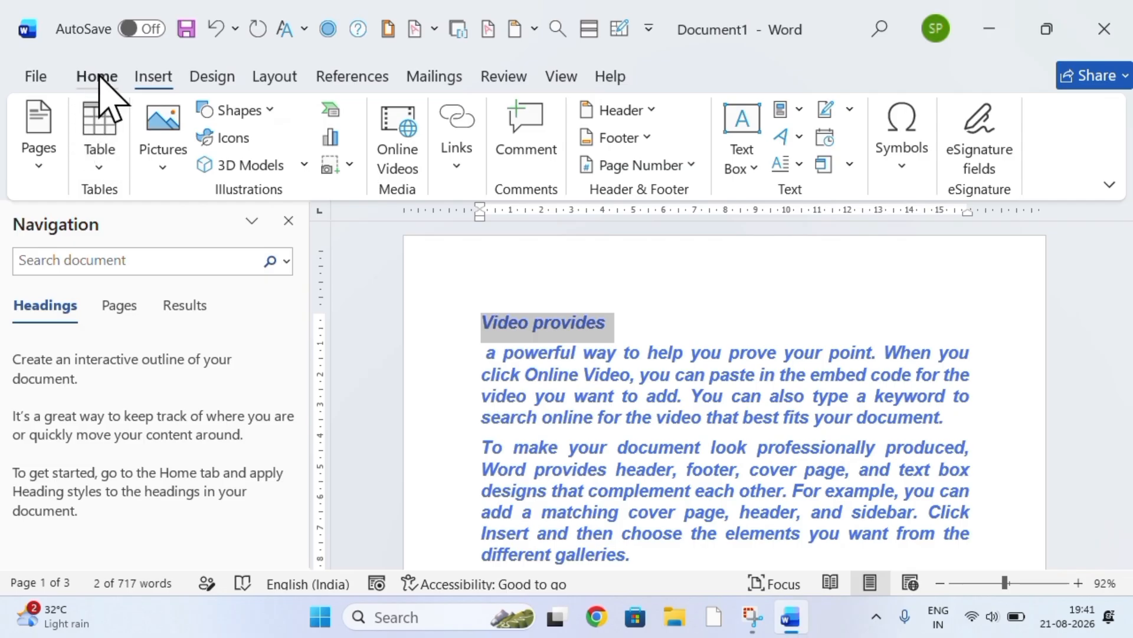
left_click(98, 83)
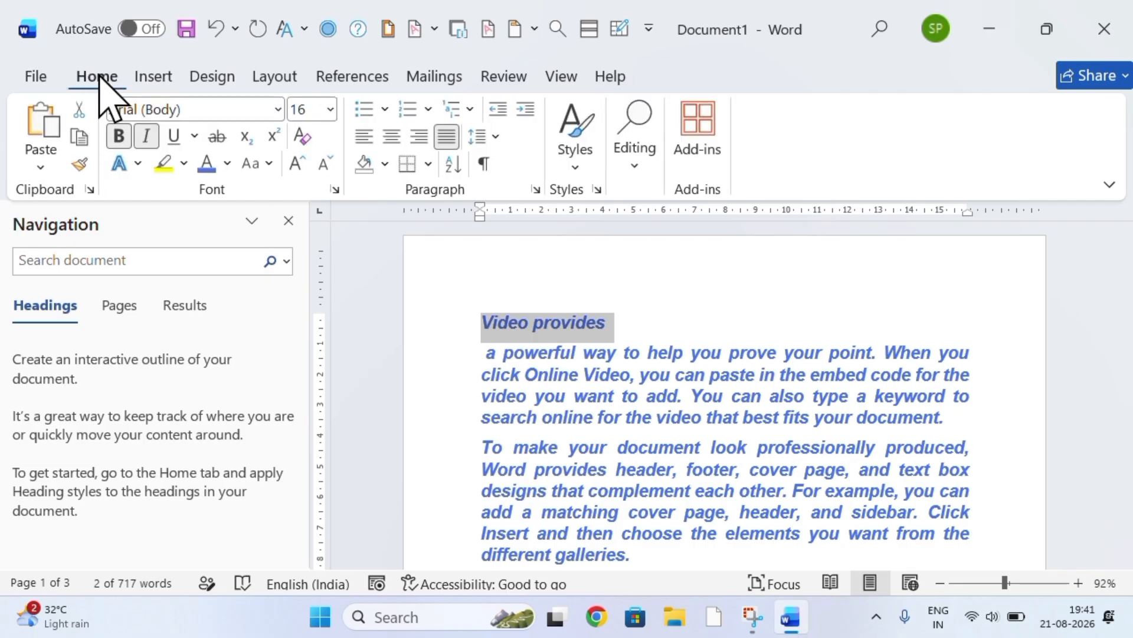
left_click(447, 76)
left_click(341, 79)
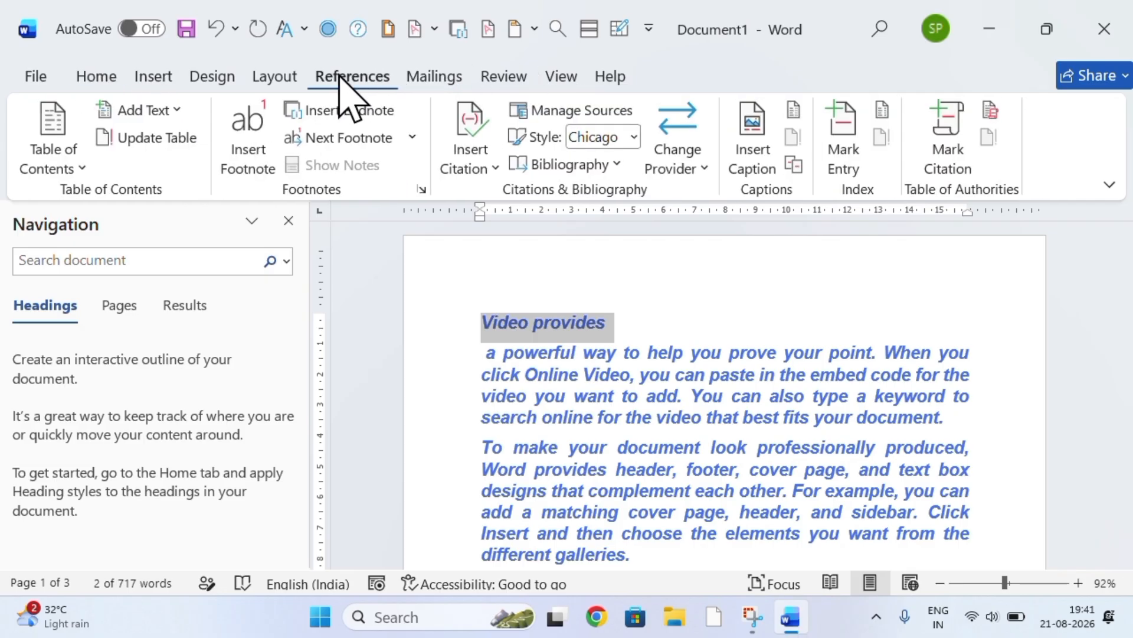
left_click(110, 77)
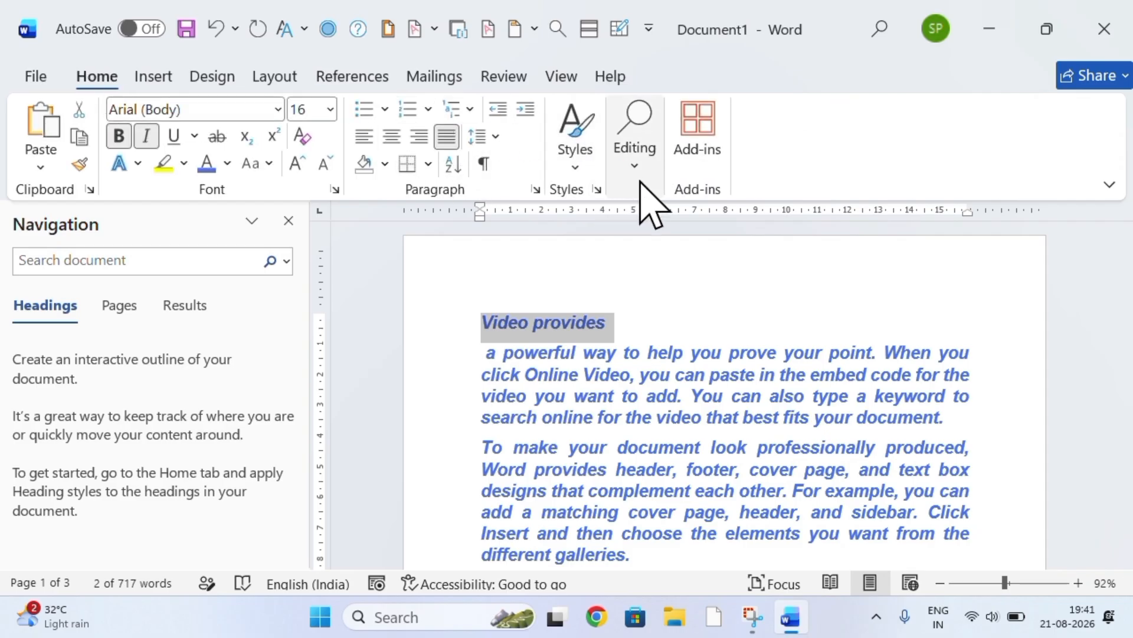
left_click(577, 168)
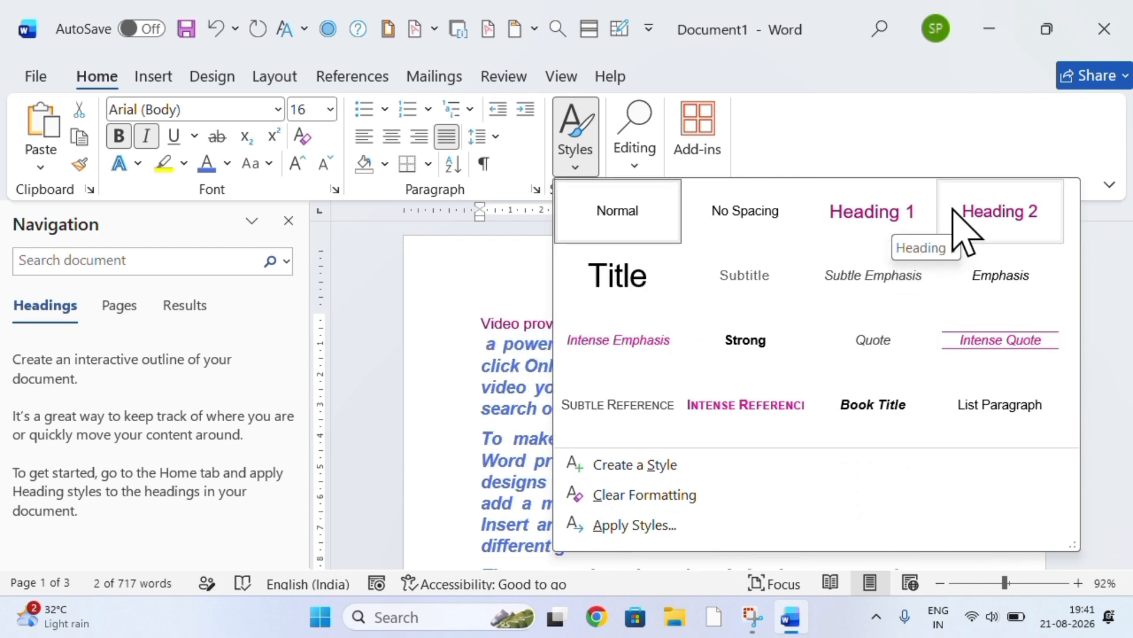
left_click(894, 236)
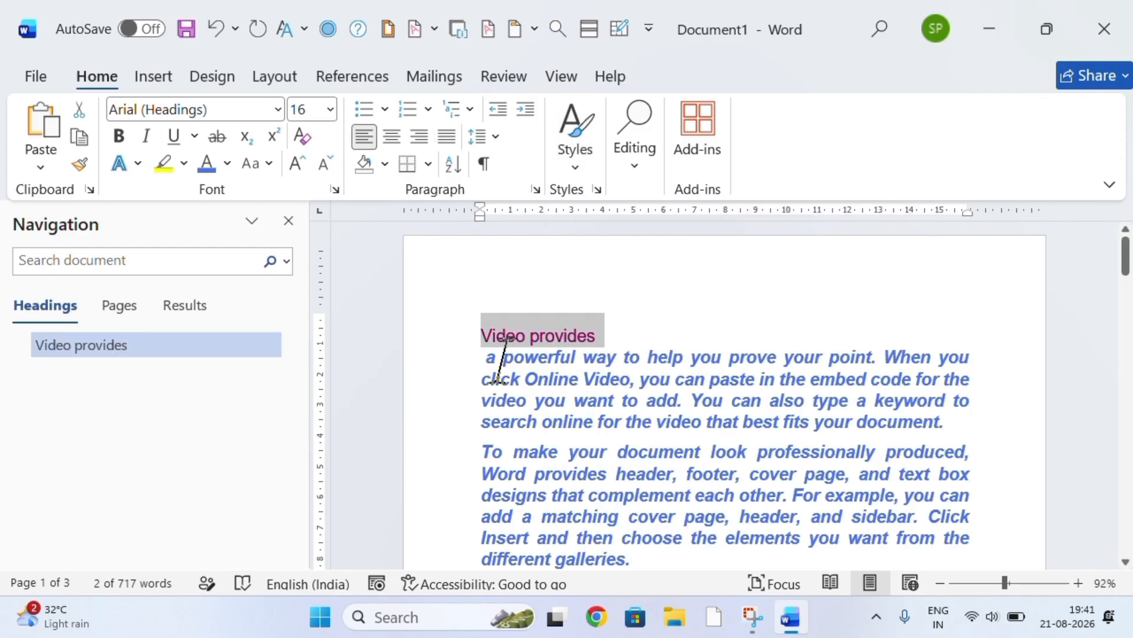
left_click(393, 360)
left_click(276, 334)
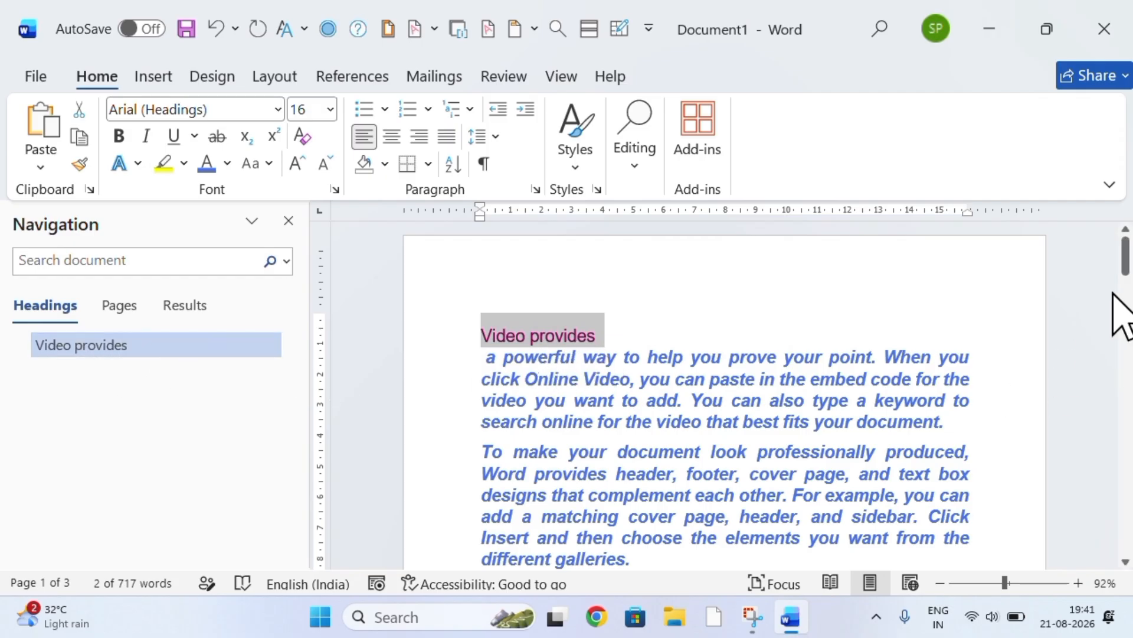
left_click_drag(1127, 264, 1127, 288)
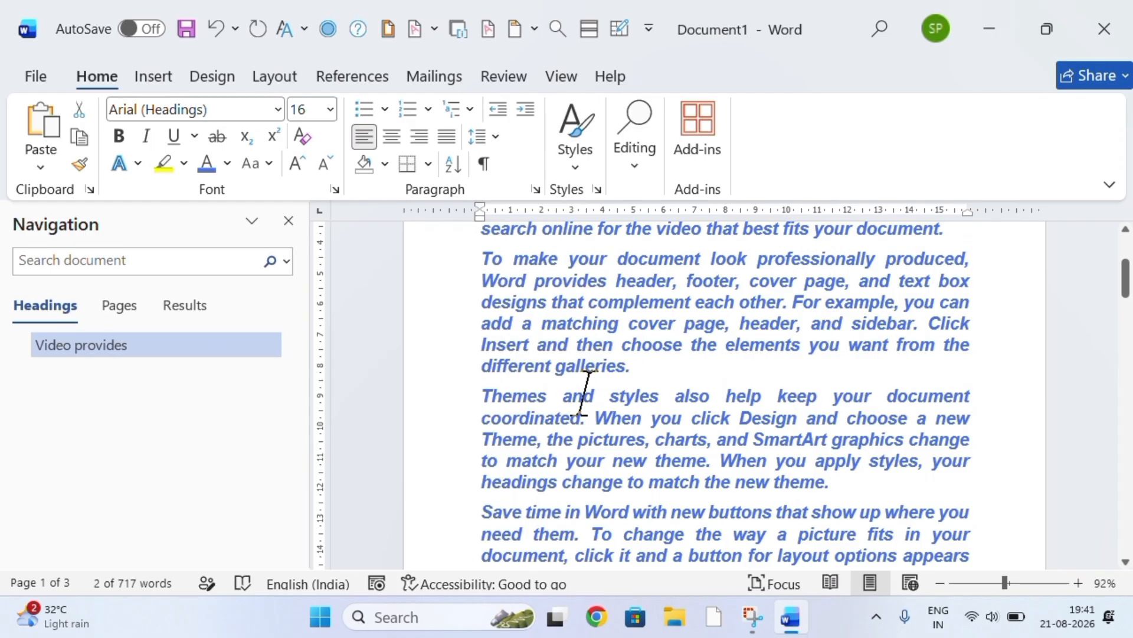
double_click(527, 395)
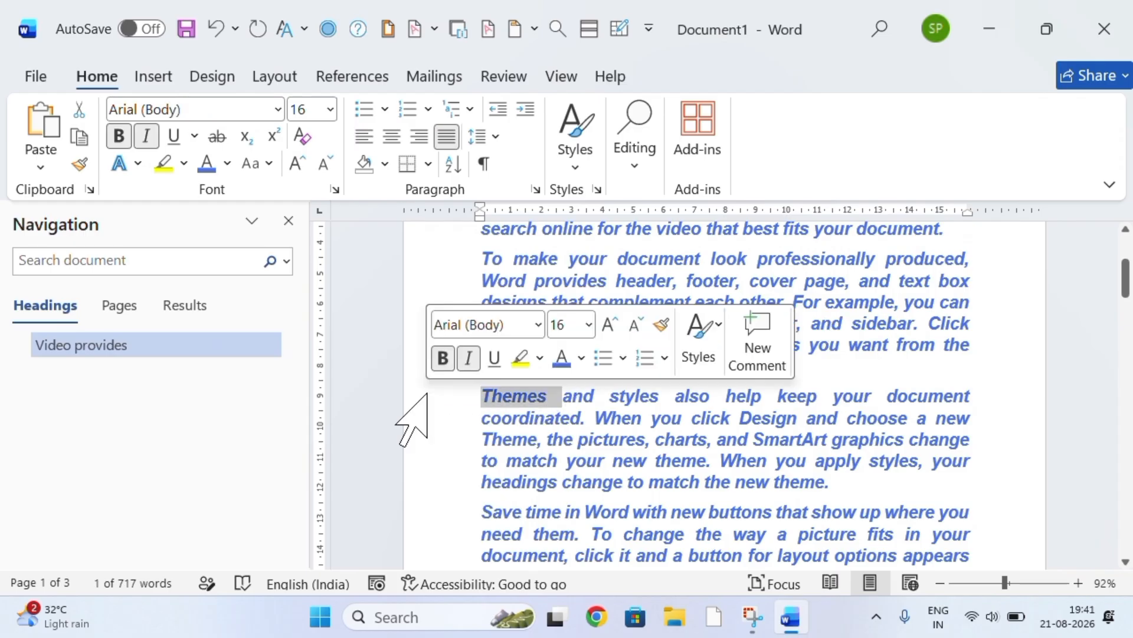
key("Return")
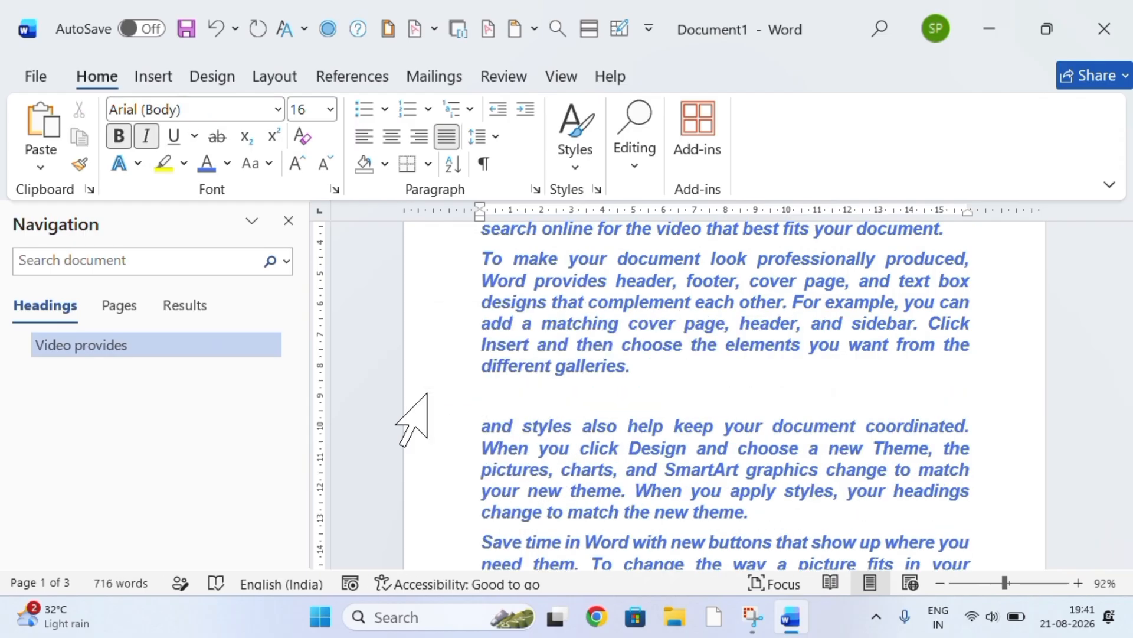
key("ctrl+z")
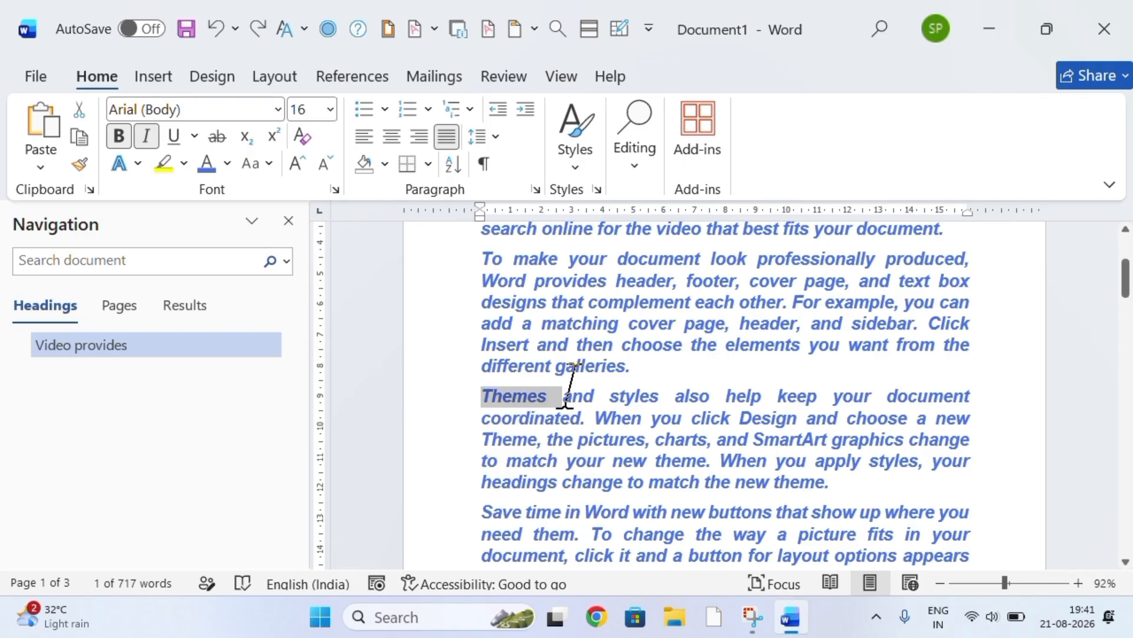
Split the "Themes and styles" paragraph after "Themes" to put this word in a paragraph of its own.
left_click(565, 393)
key("Return")
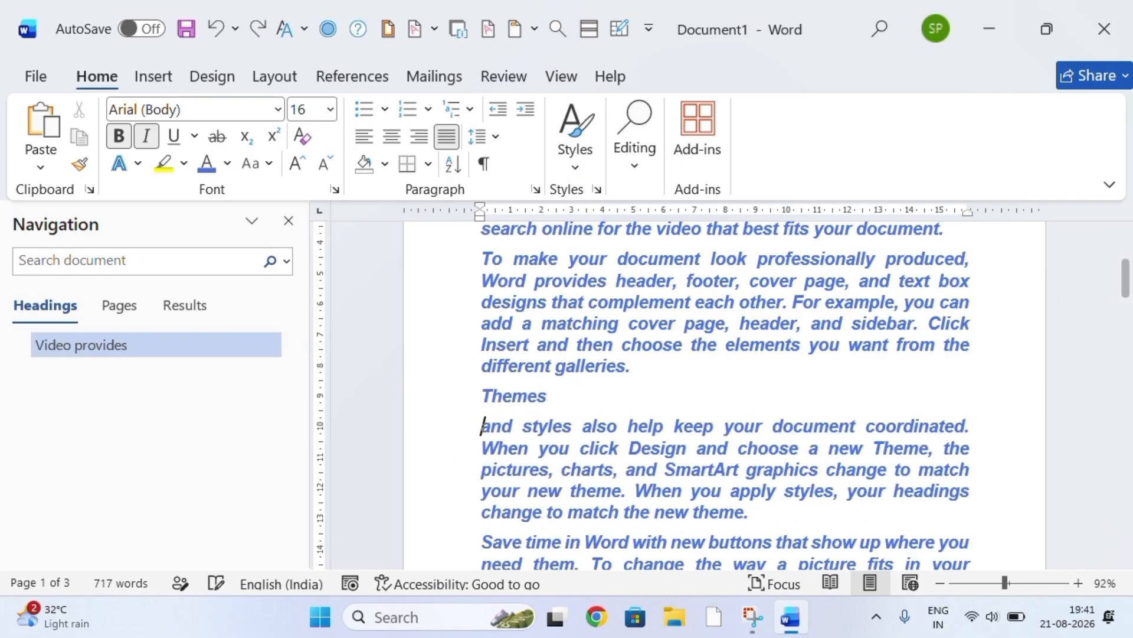
Try the Title style on the "Themes" line and check whether it is listed among the headings.
double_click(512, 398)
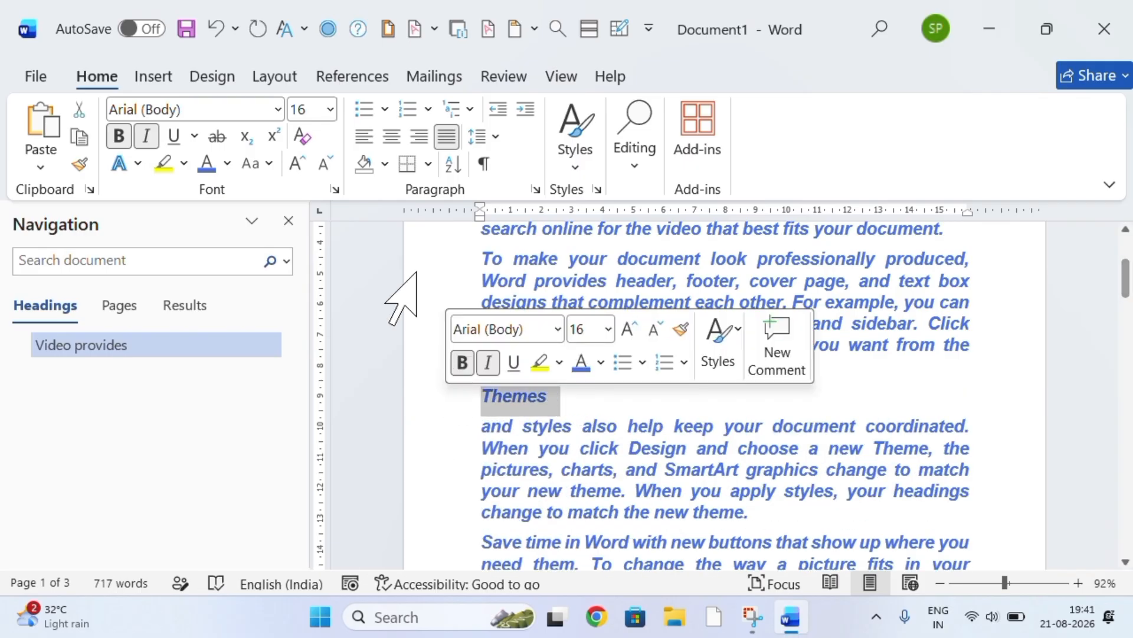
left_click(575, 168)
left_click(637, 274)
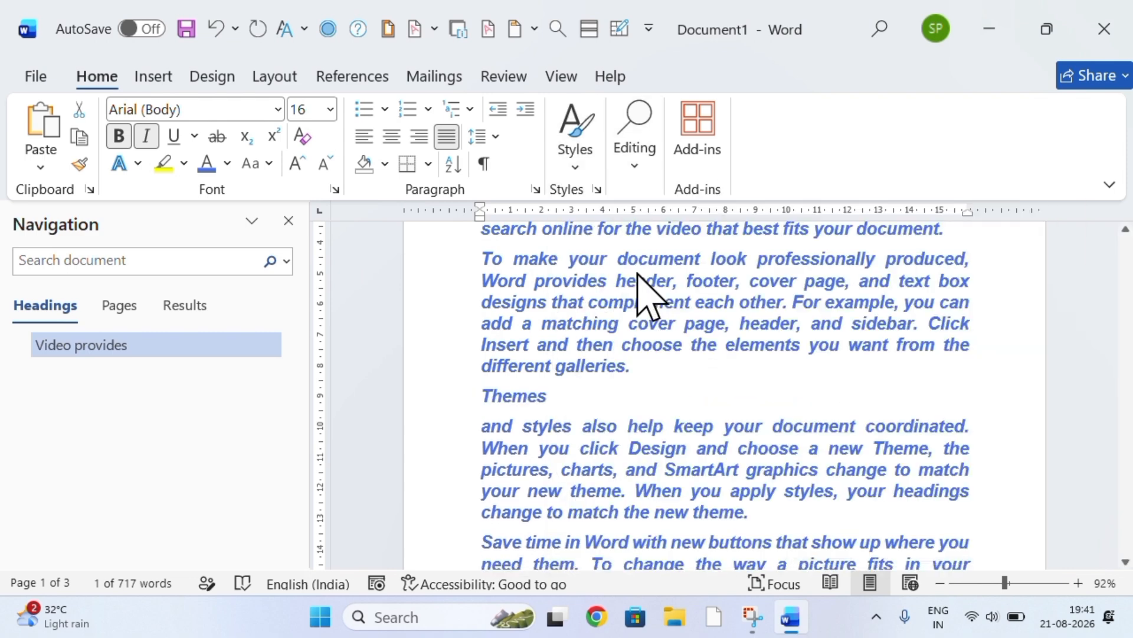
left_click(409, 349)
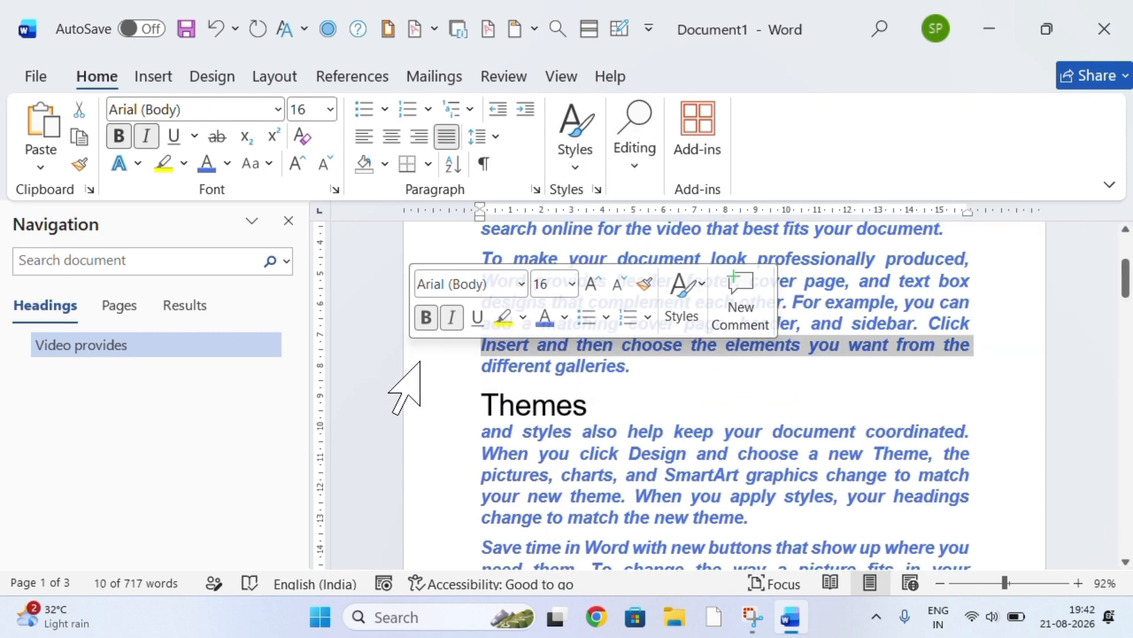
left_click(414, 408)
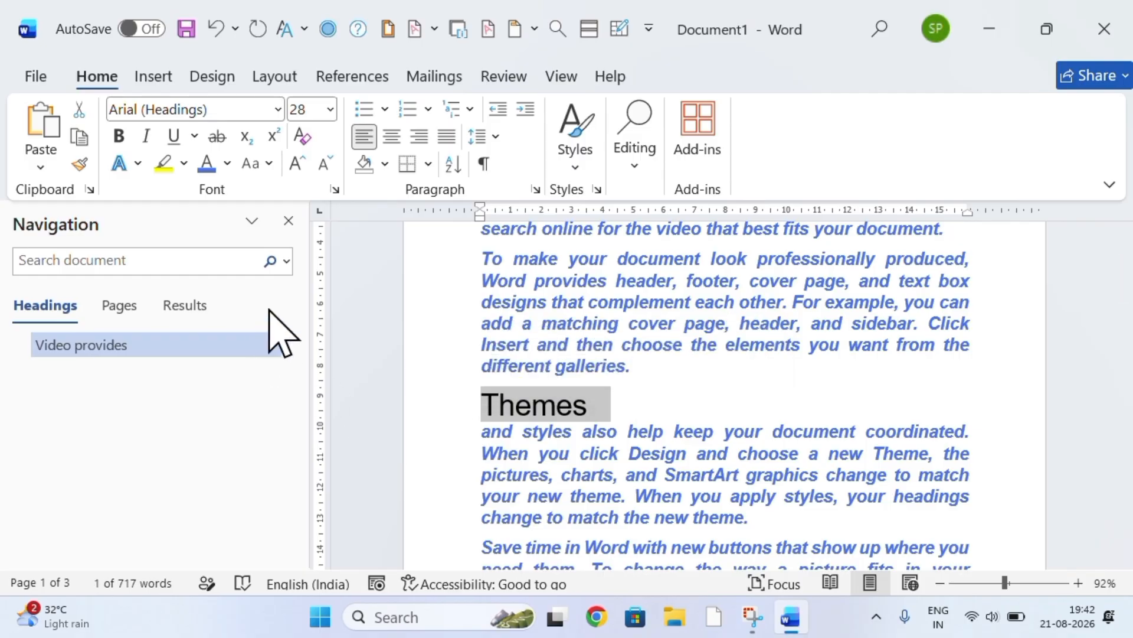
Apply the Heading 2 style to the "Themes" line.
left_click(543, 410)
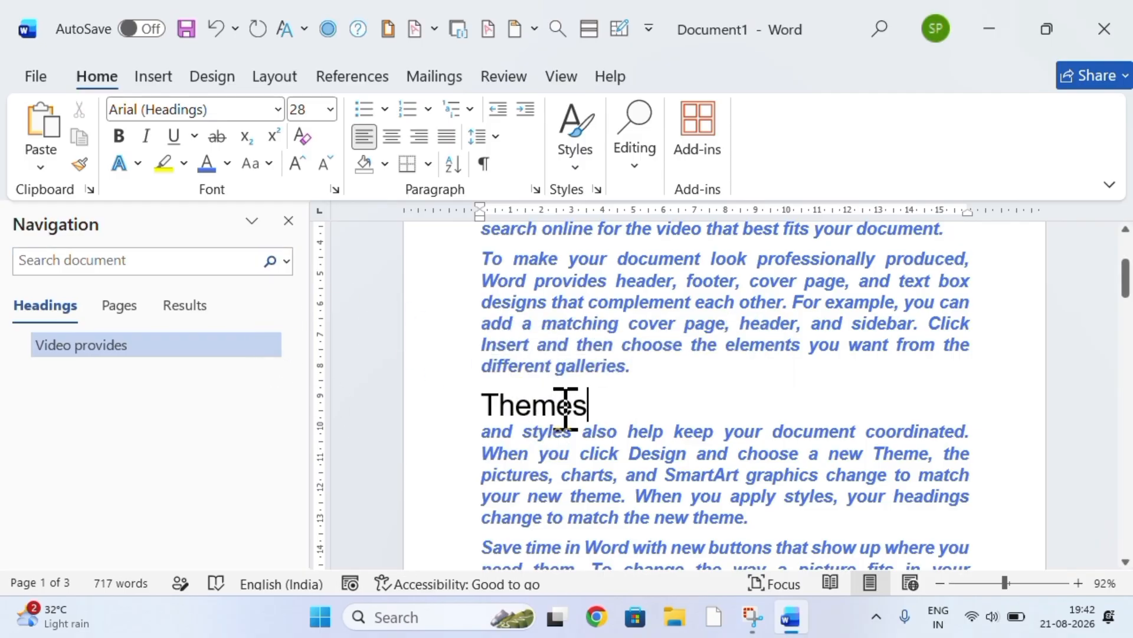
double_click(565, 407)
left_click(582, 160)
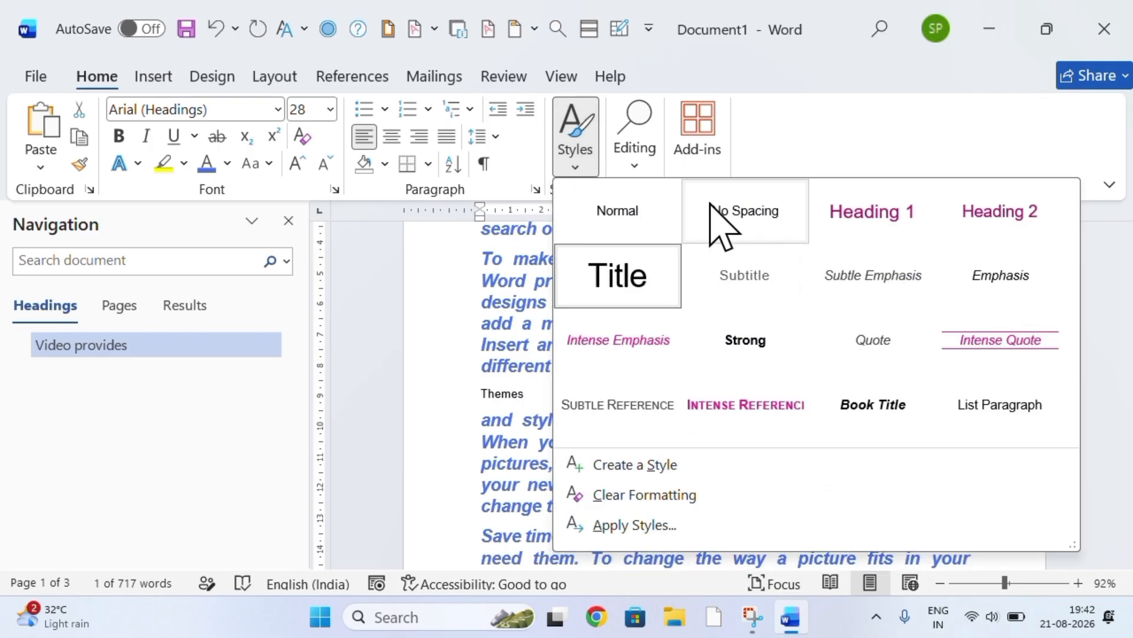
left_click(988, 213)
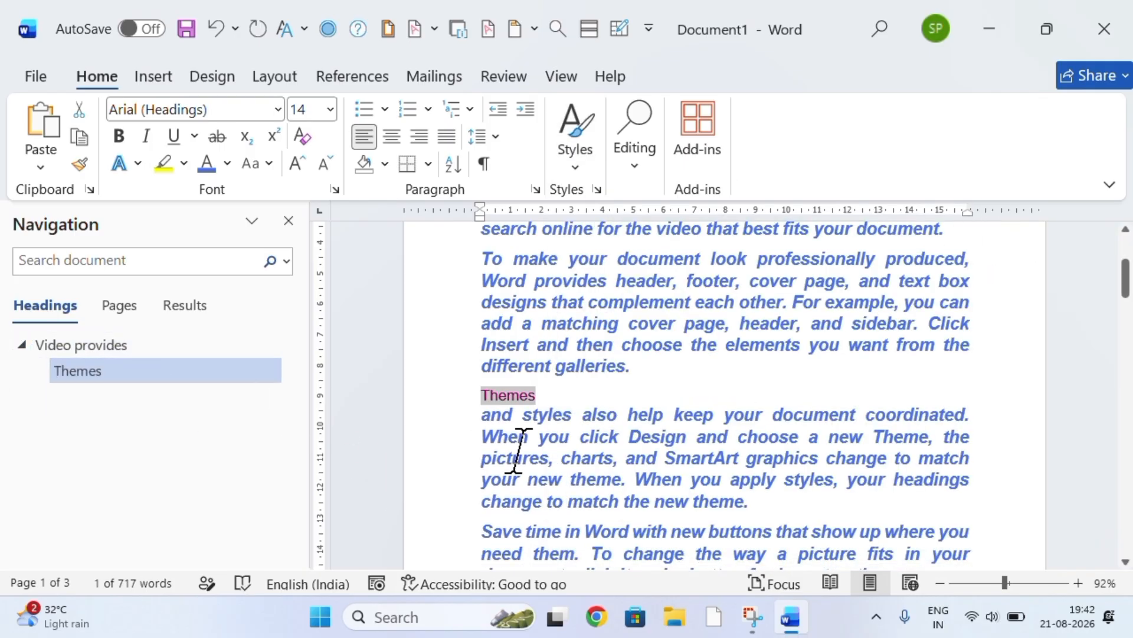
Jump between the "Video provides" and "Themes" headings from the Navigation pane, and look at the Show options.
left_click(85, 345)
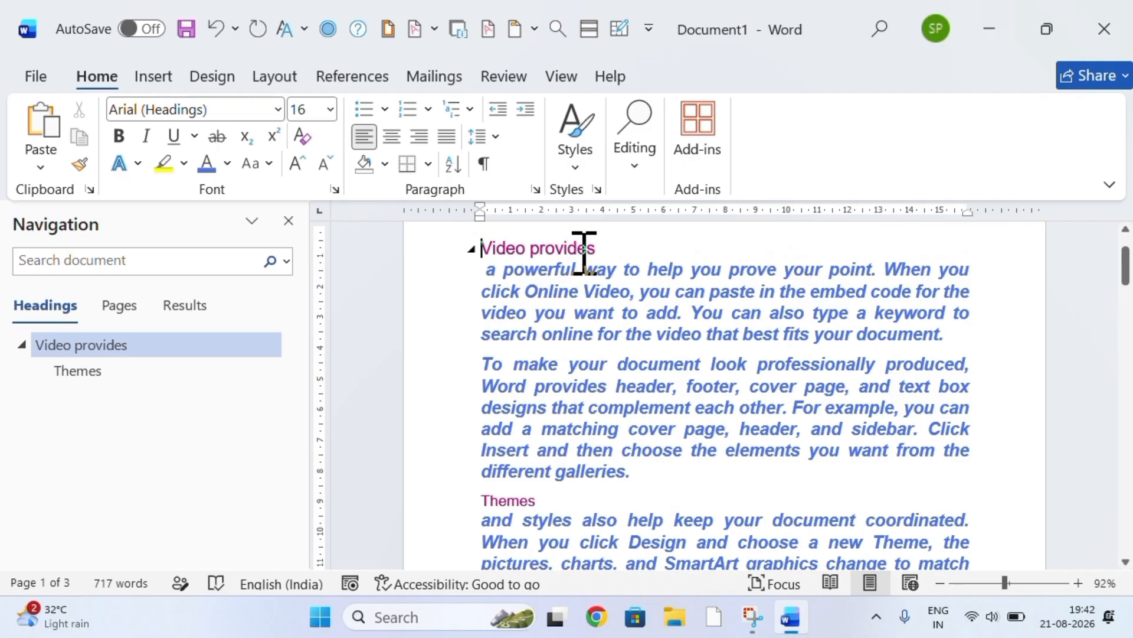
left_click(67, 379)
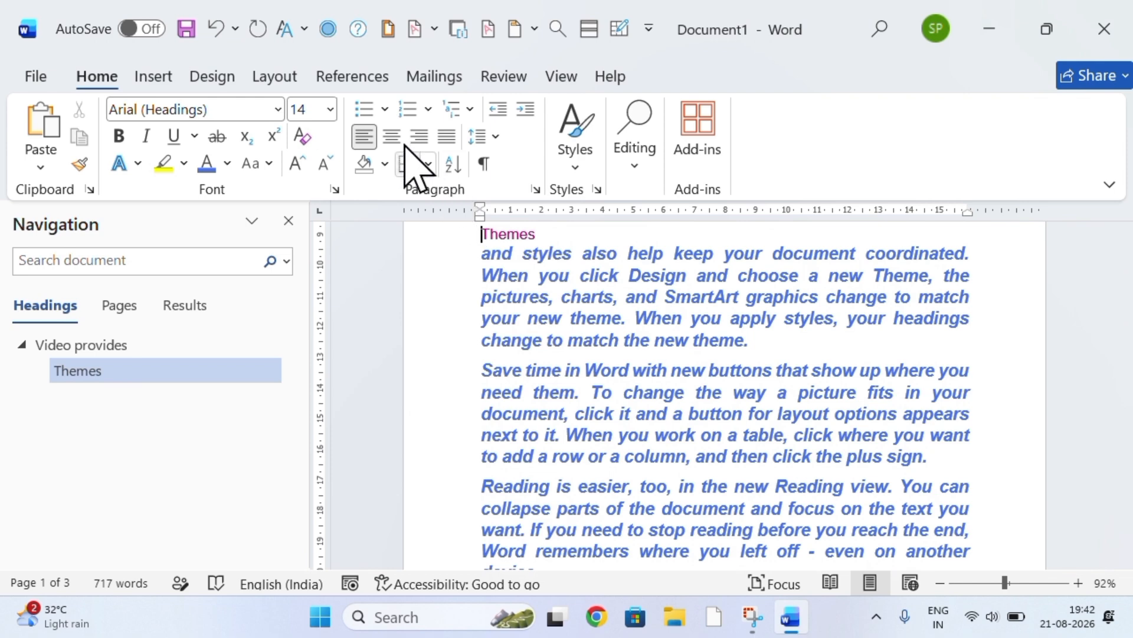
left_click(555, 78)
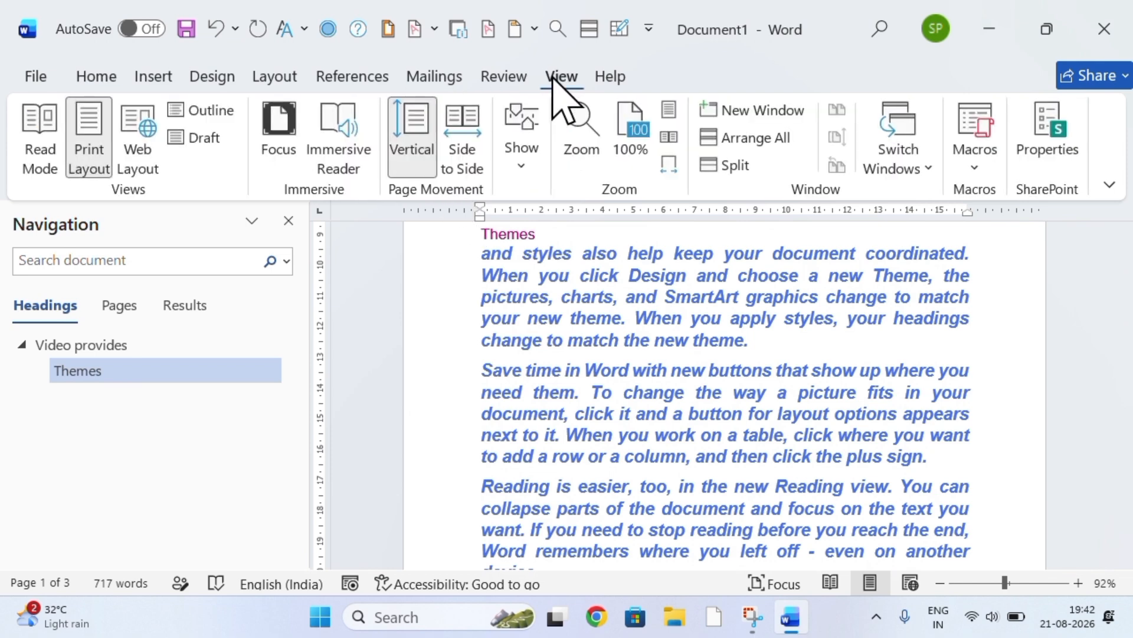
left_click(531, 190)
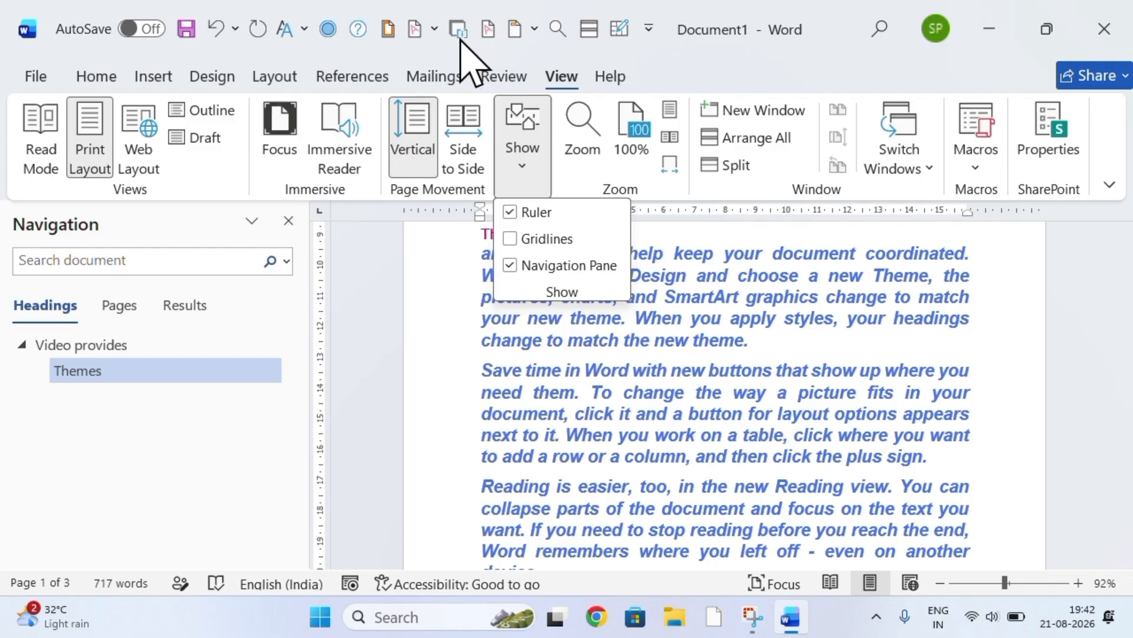
key("super+shift+s")
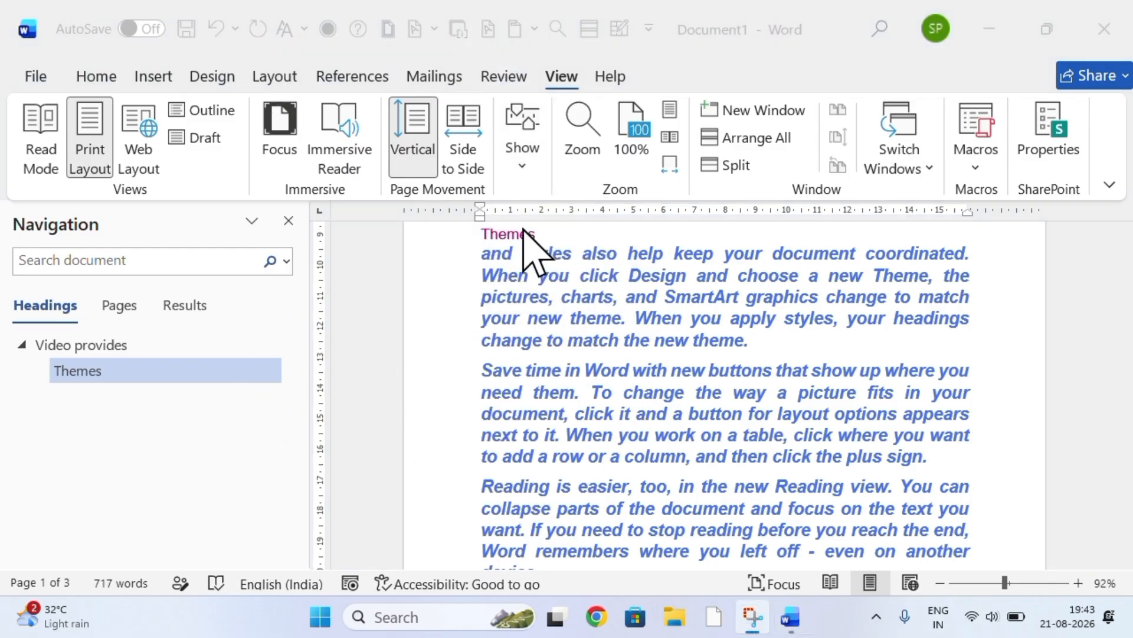
left_click(66, 371)
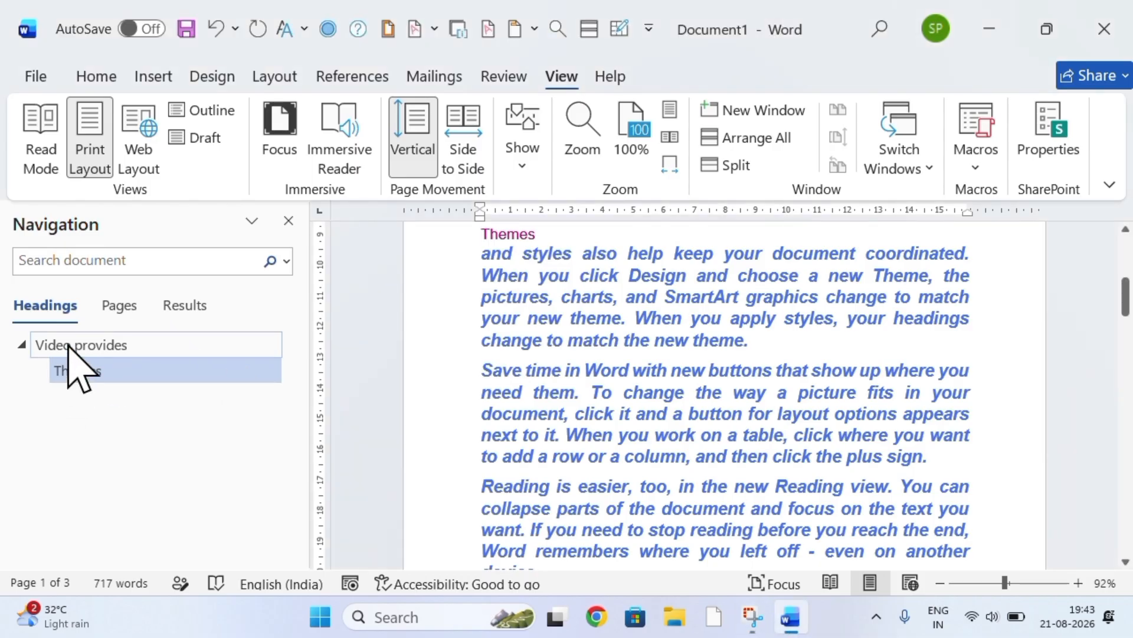
left_click(76, 347)
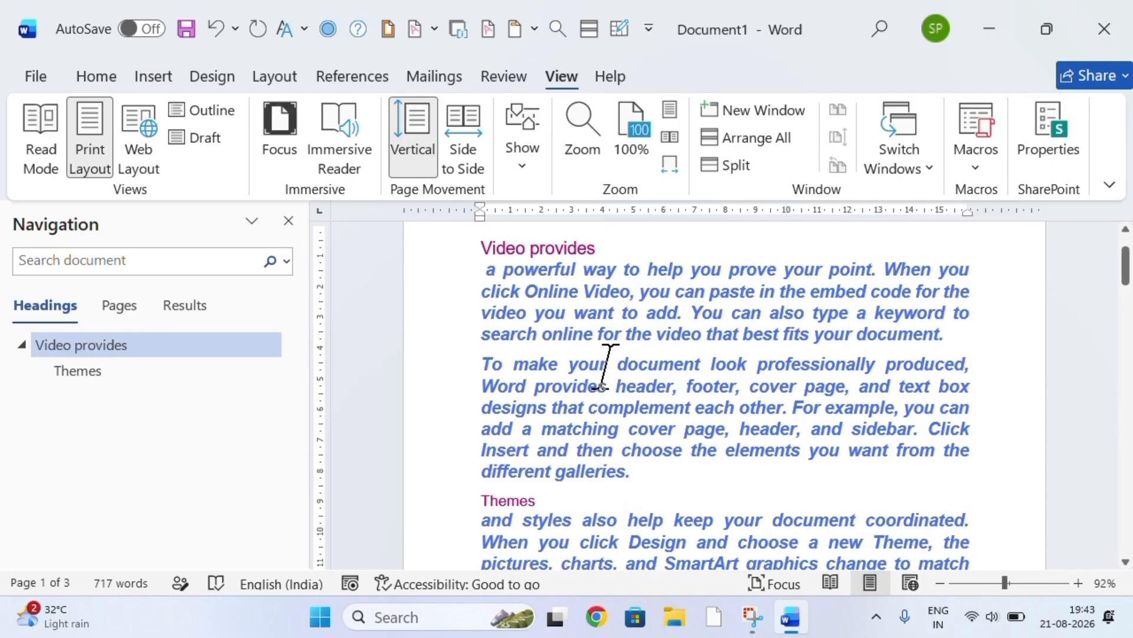
Split the paragraph above "Themes" after "To make your" to put these words in a paragraph of their own.
left_click_drag(608, 366, 481, 364)
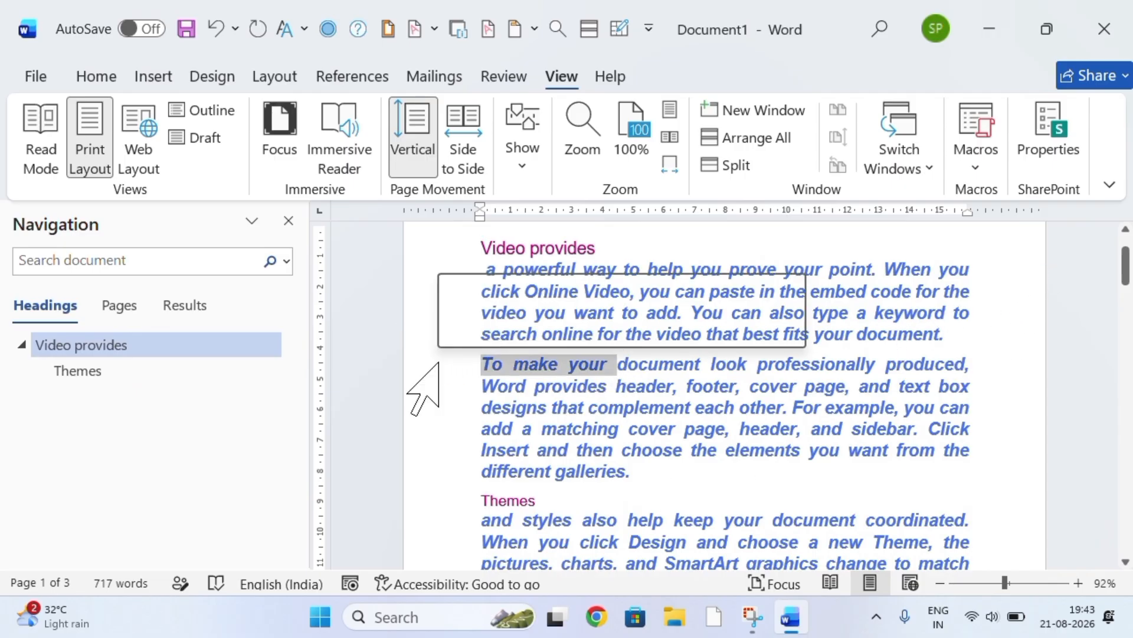
left_click(440, 409)
left_click(439, 450)
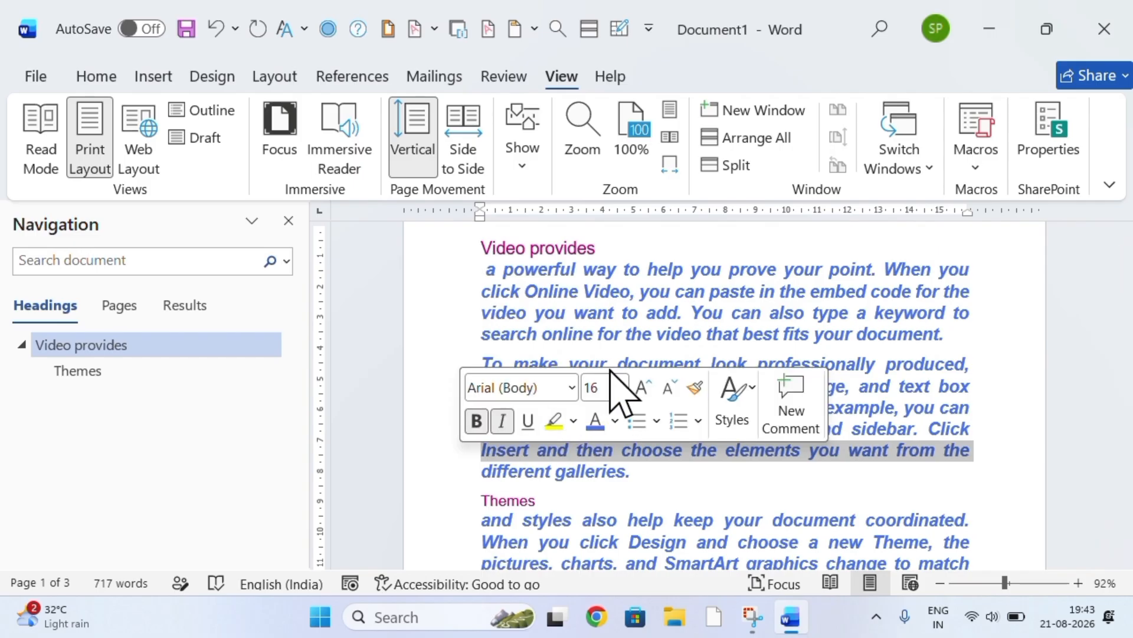
left_click(1013, 490)
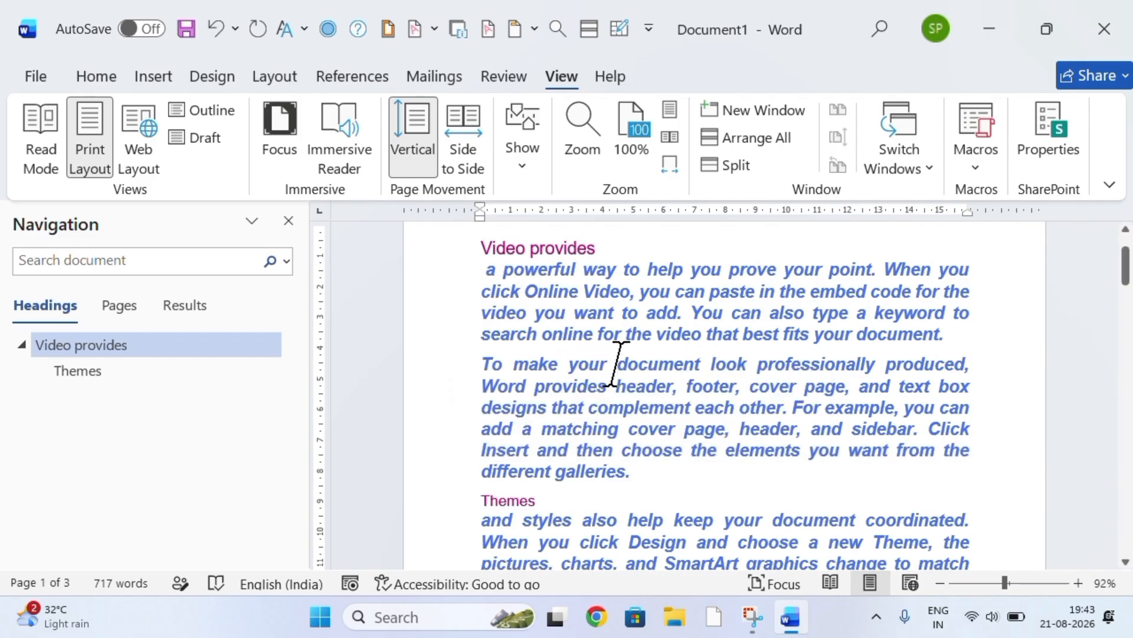
key("Return")
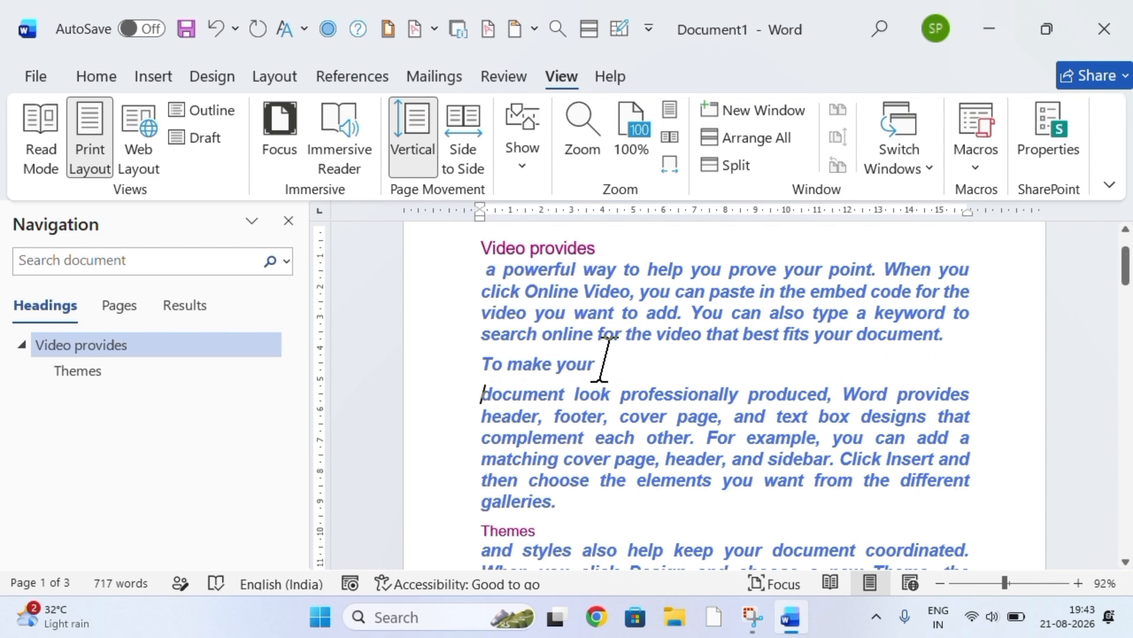
Apply the Heading 3 style to the "To make your" line and deselect the text.
left_click_drag(598, 361, 475, 362)
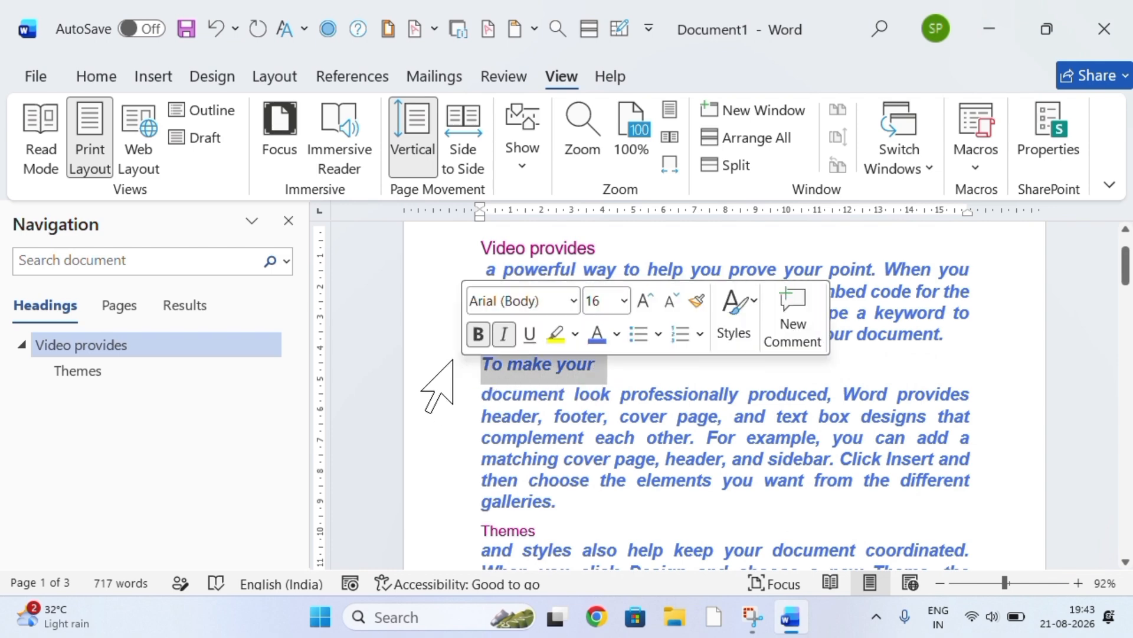
left_click(93, 78)
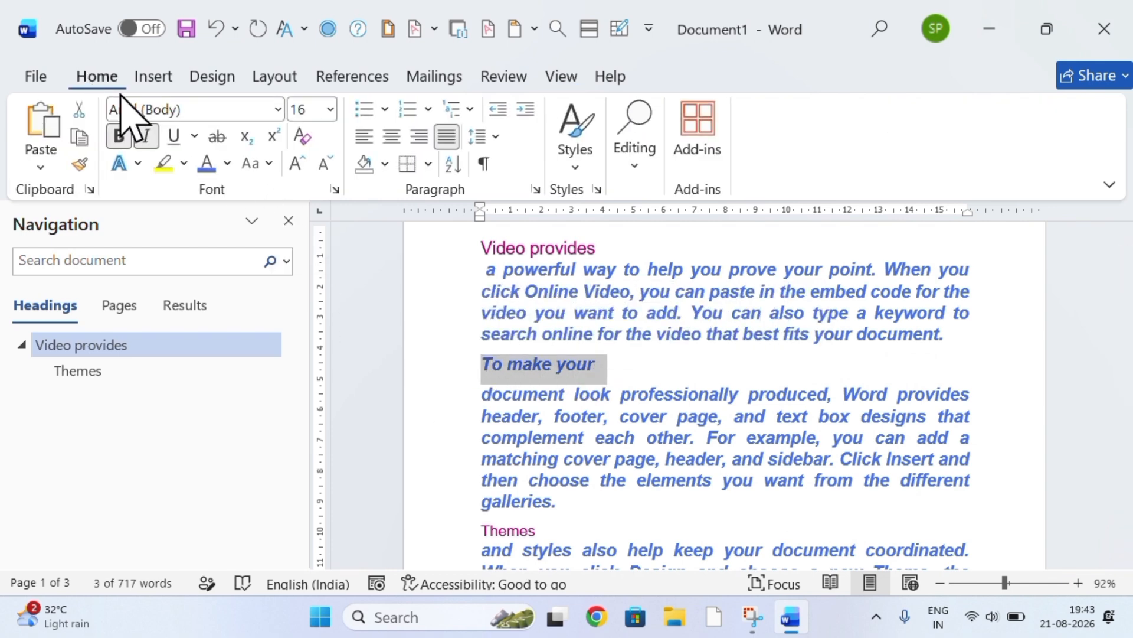
left_click(585, 168)
left_click(1051, 233)
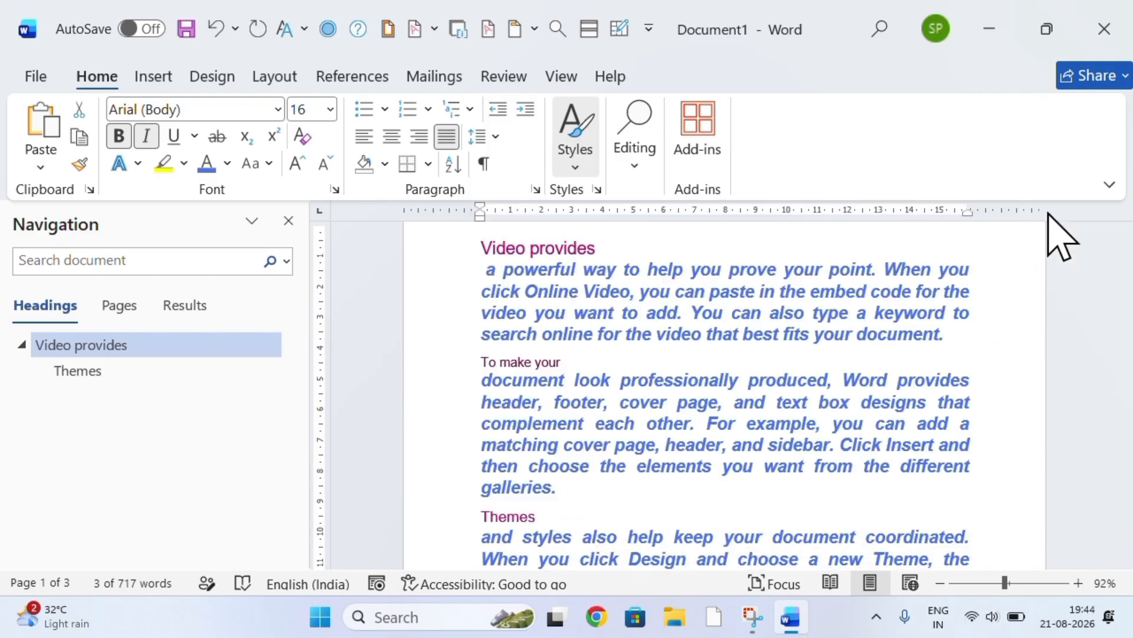
left_click(378, 428)
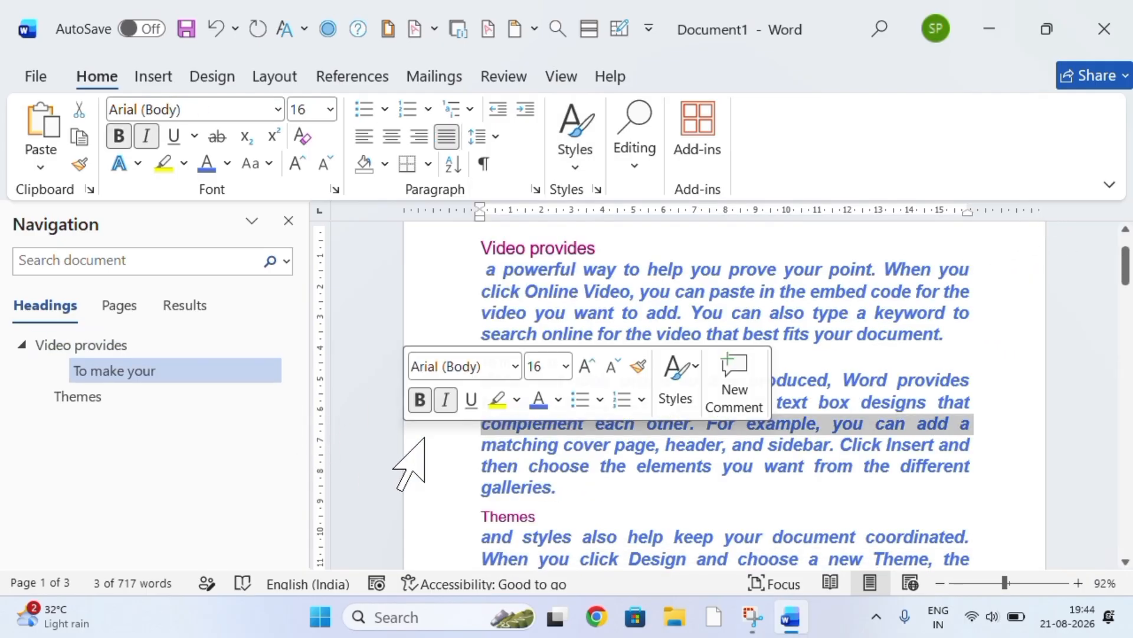
left_click(453, 467)
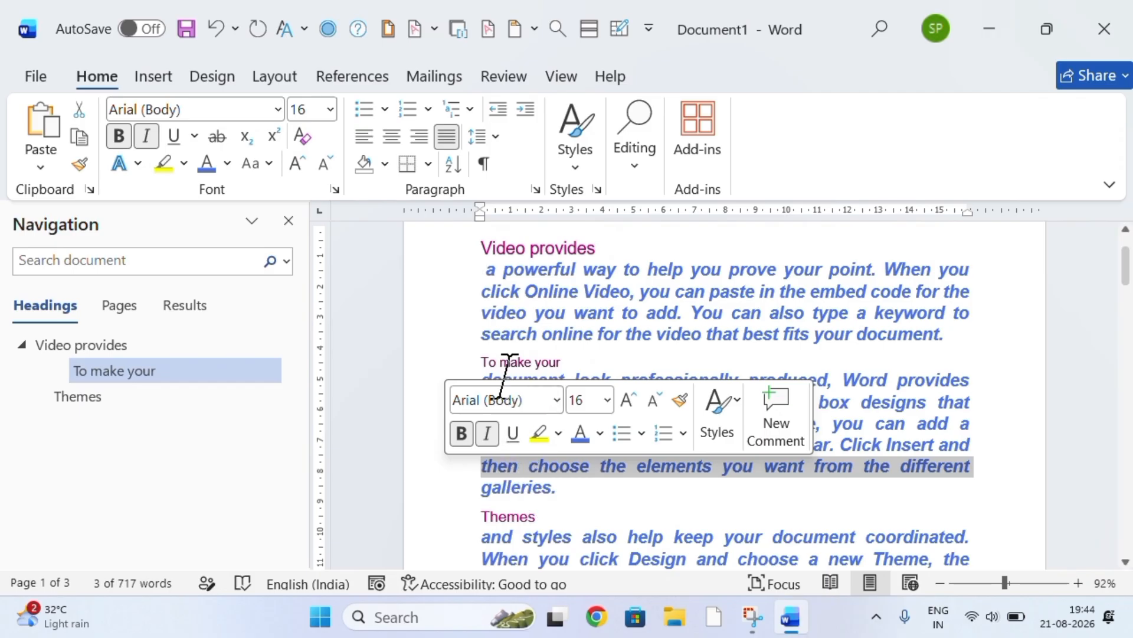
left_click(1054, 308)
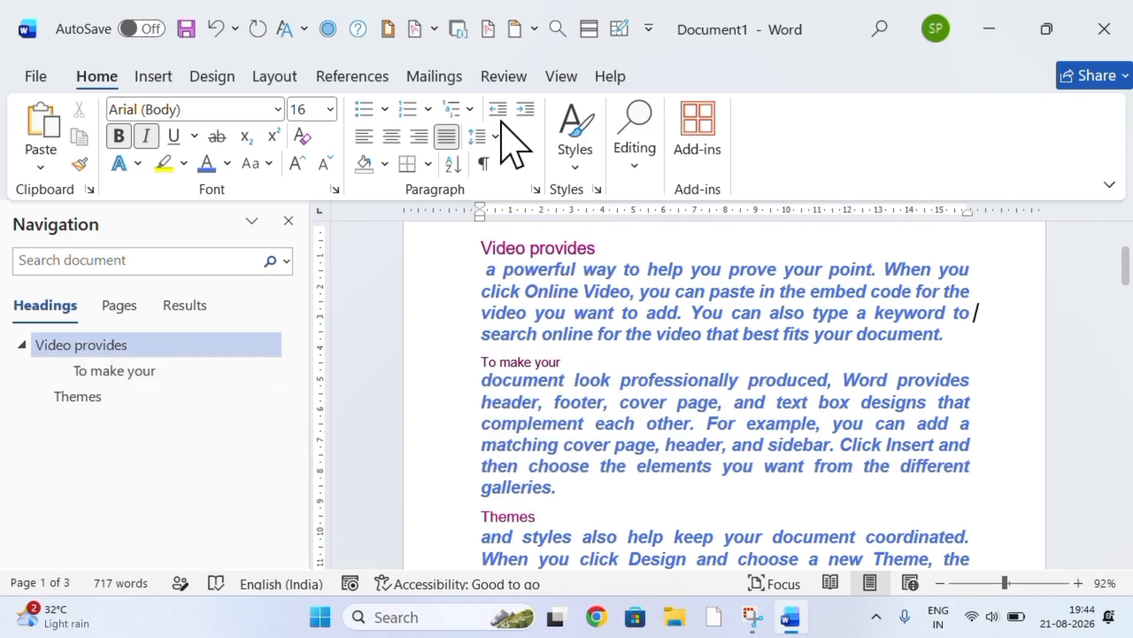
Jump to the "Themes", "Video provides" and "To make your" headings from the Navigation pane, and hide the pane.
left_click(564, 76)
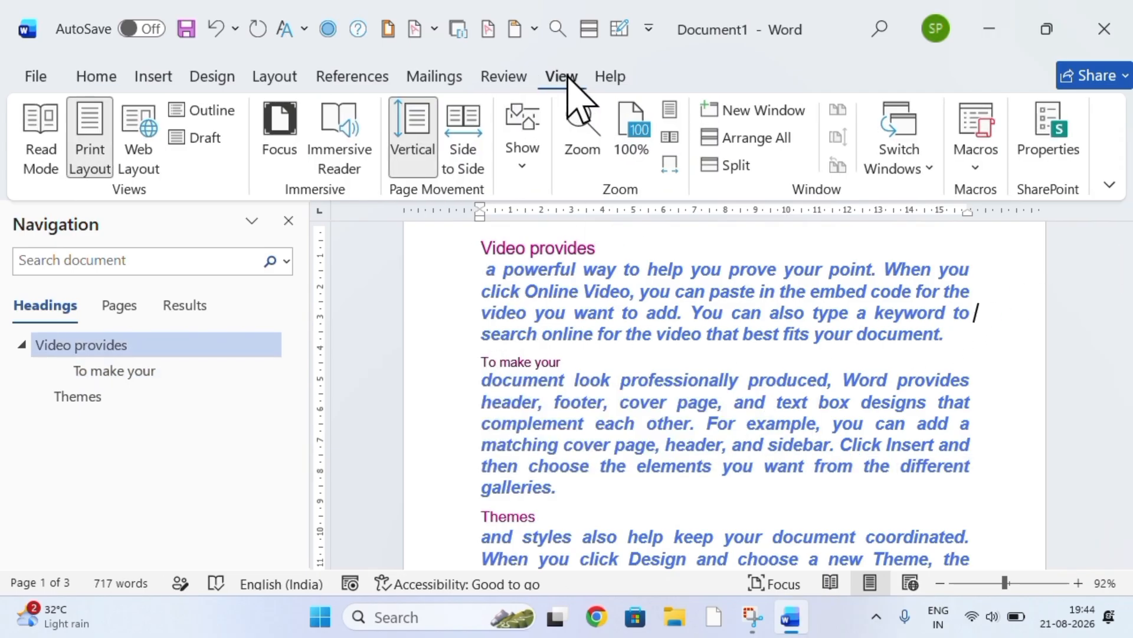
left_click(95, 396)
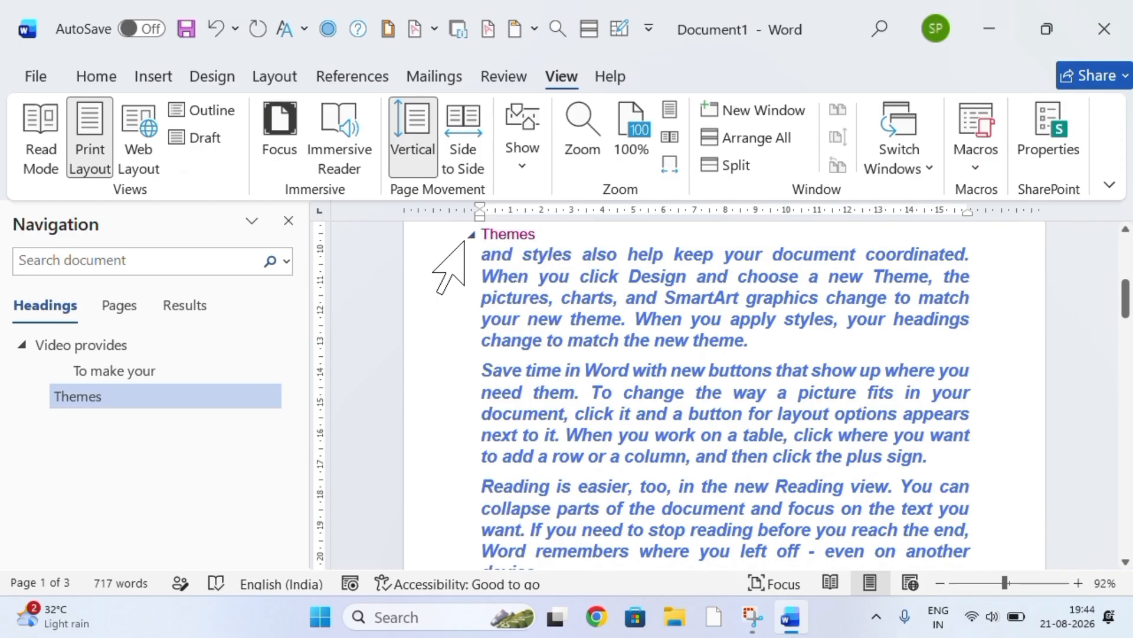
left_click(76, 347)
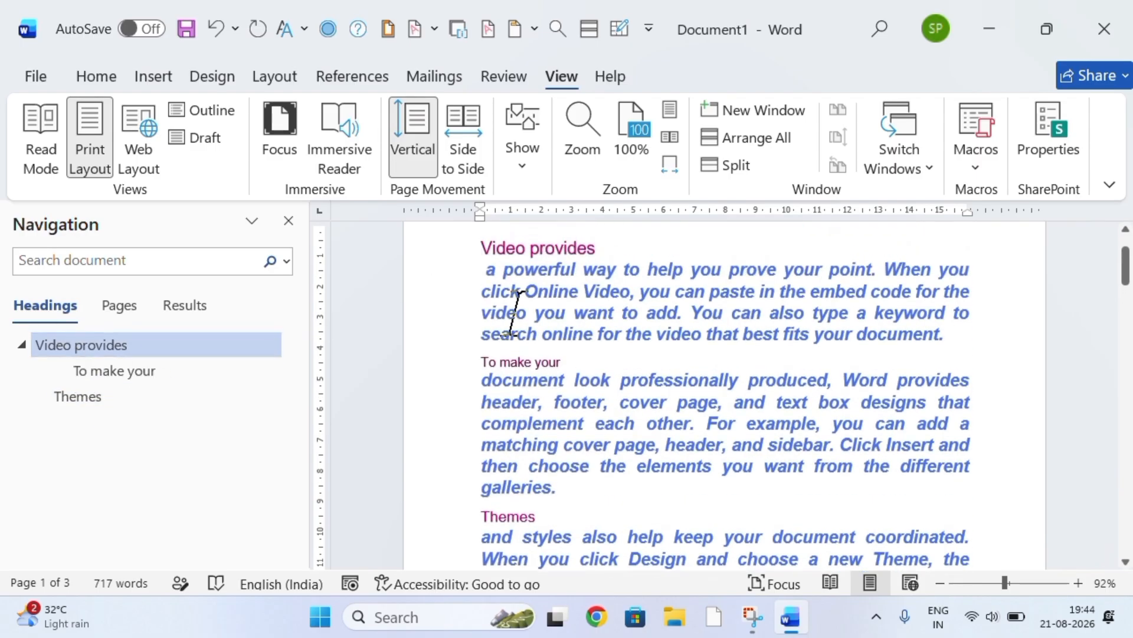
left_click(118, 372)
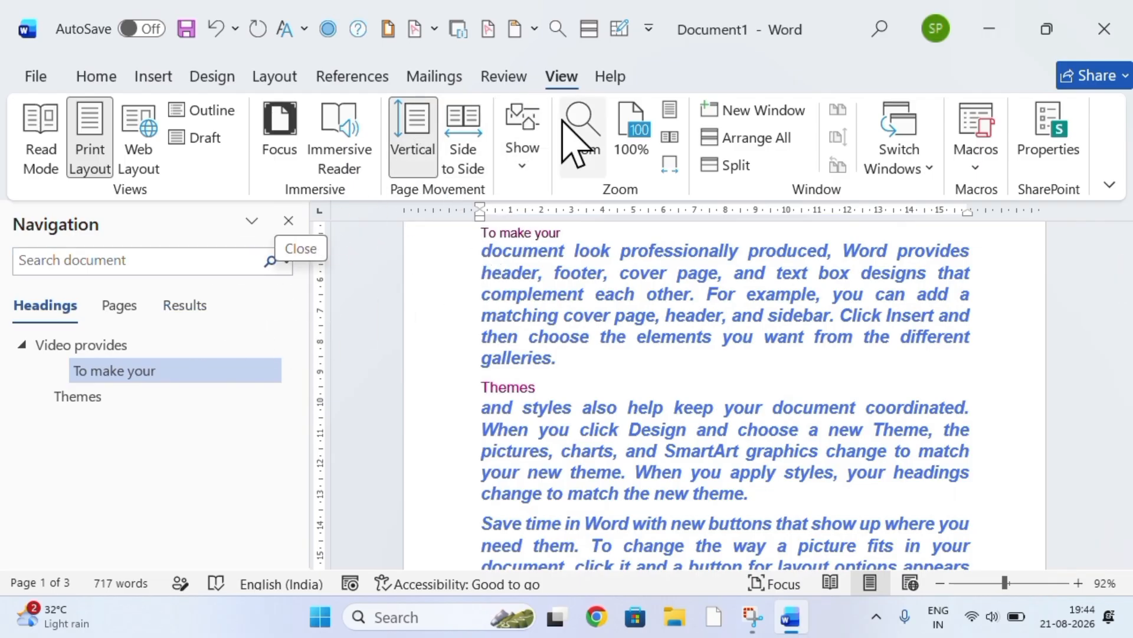
left_click(522, 170)
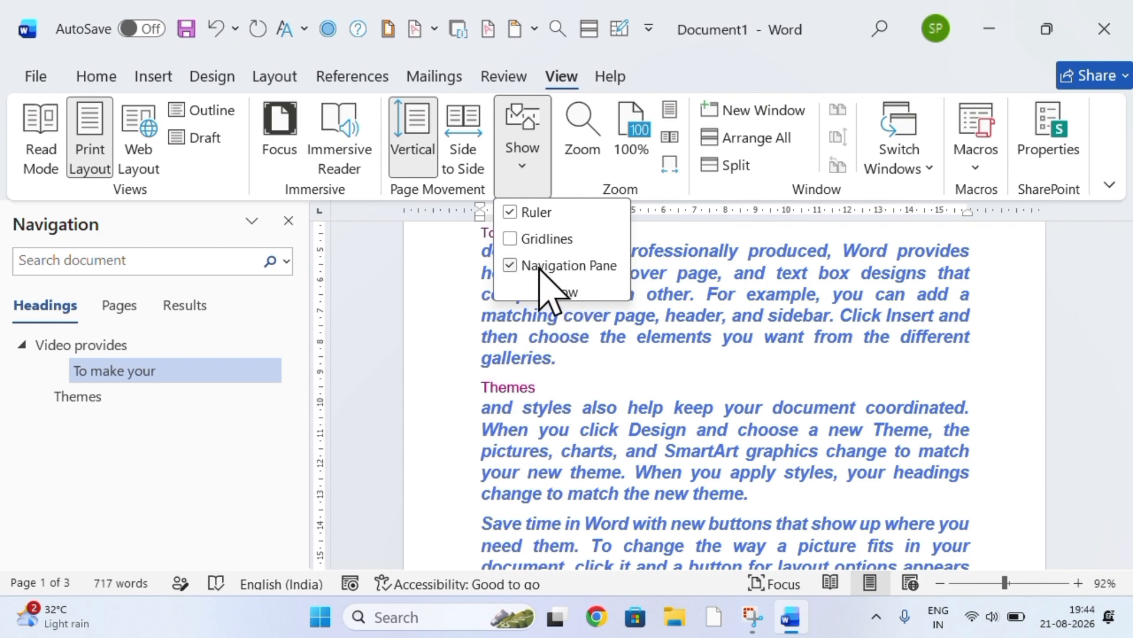
left_click(511, 265)
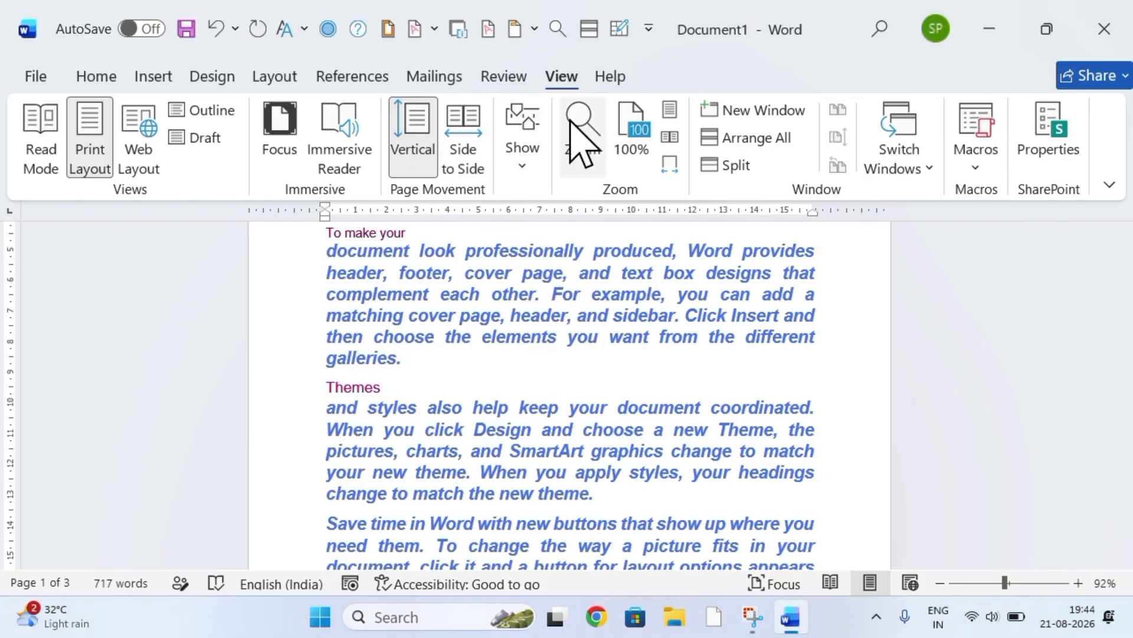
Try Side to Side page movement with the Navigation pane shown, and return to Vertical movement with the pane hidden.
left_click(466, 167)
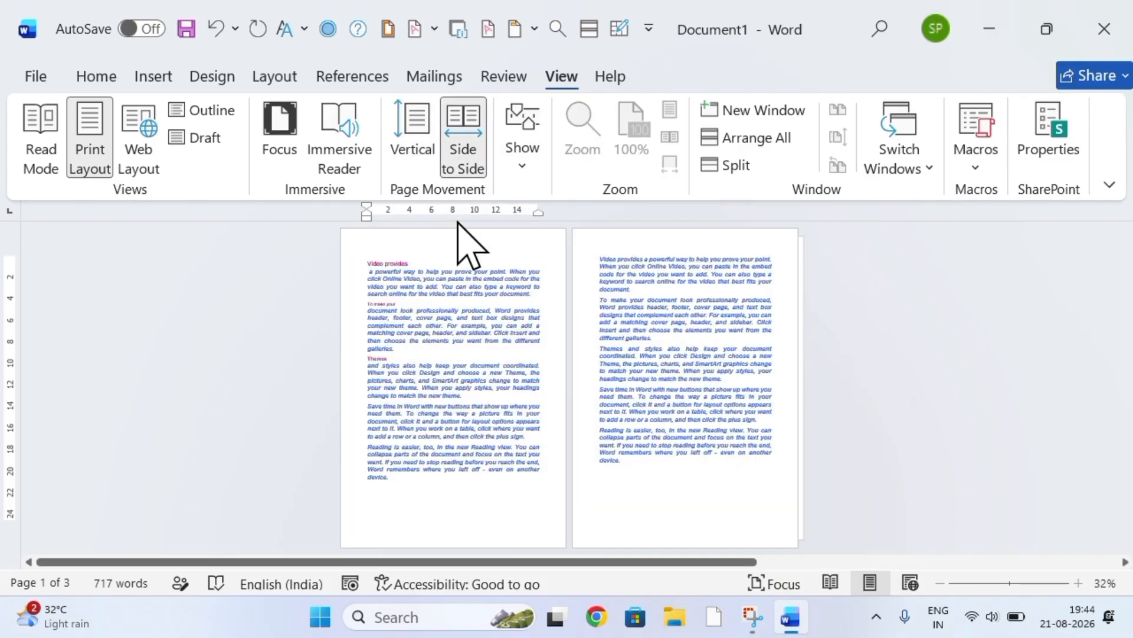
left_click(534, 165)
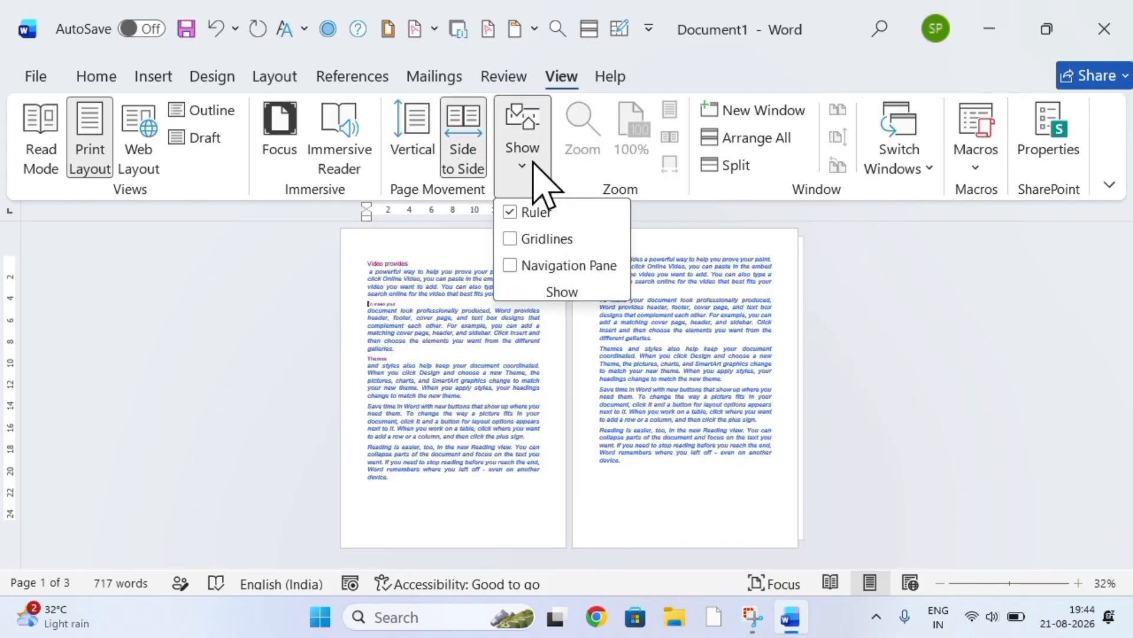
left_click(509, 266)
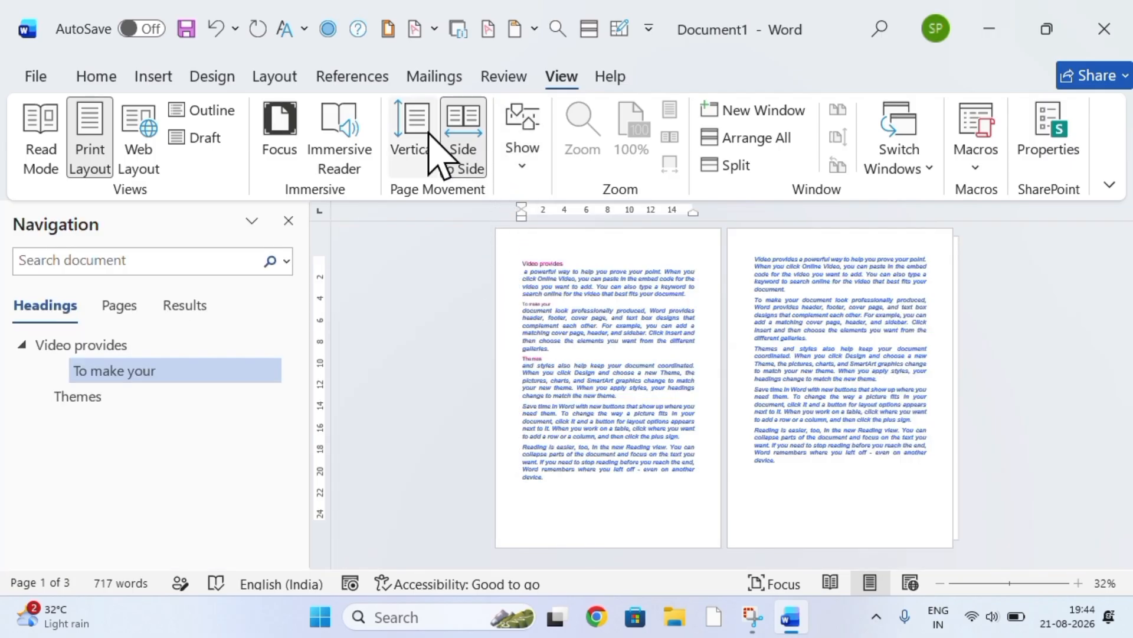
left_click(415, 147)
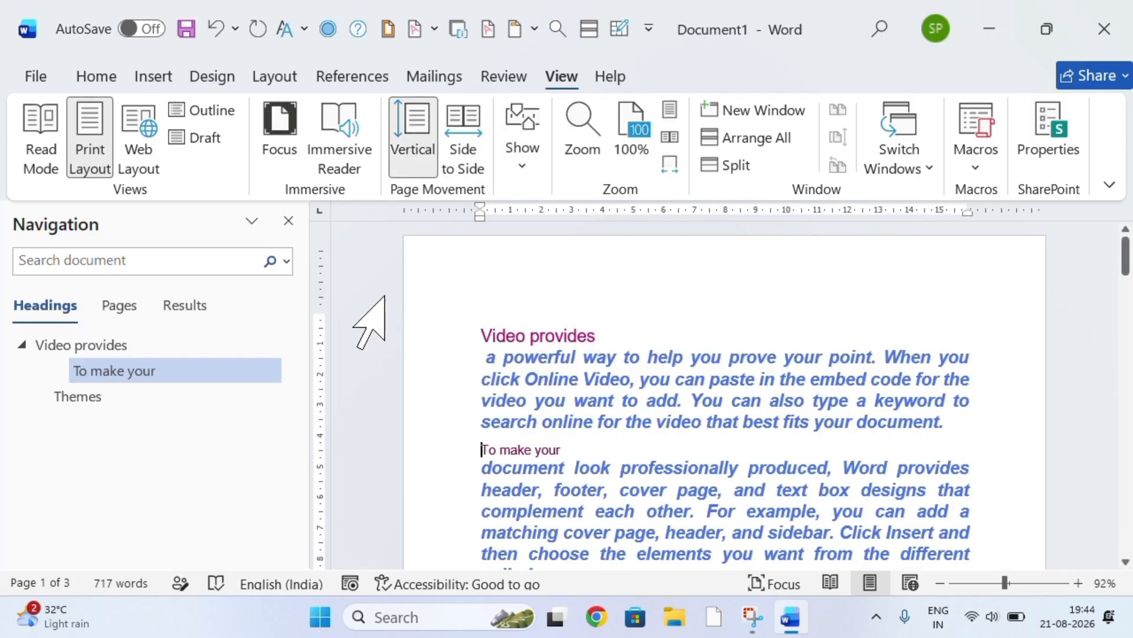
left_click(523, 167)
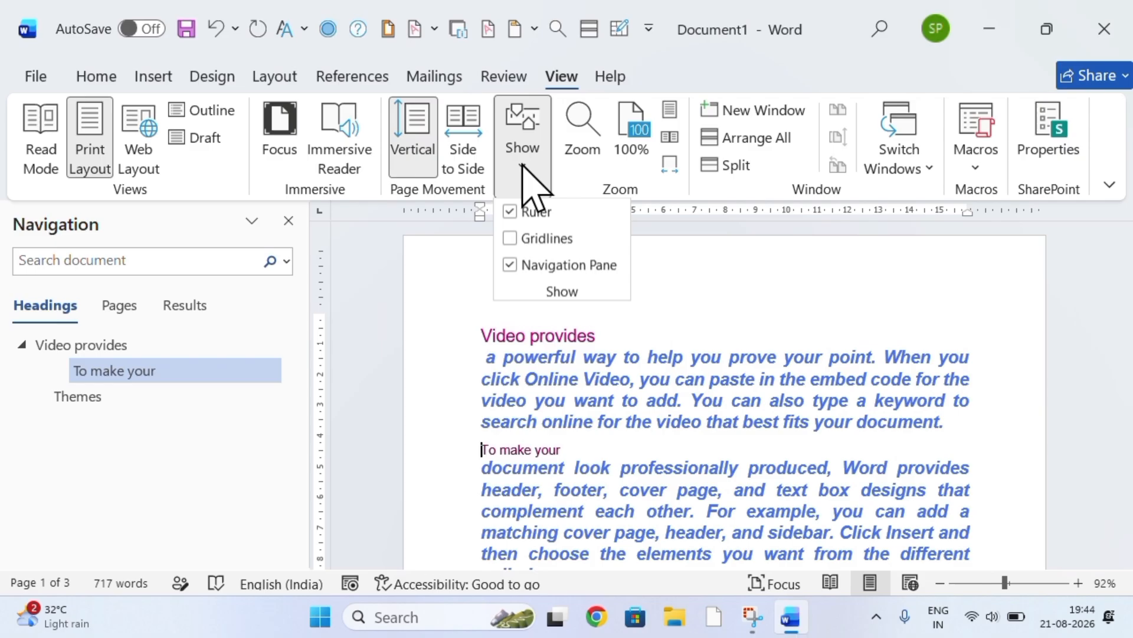
left_click(511, 266)
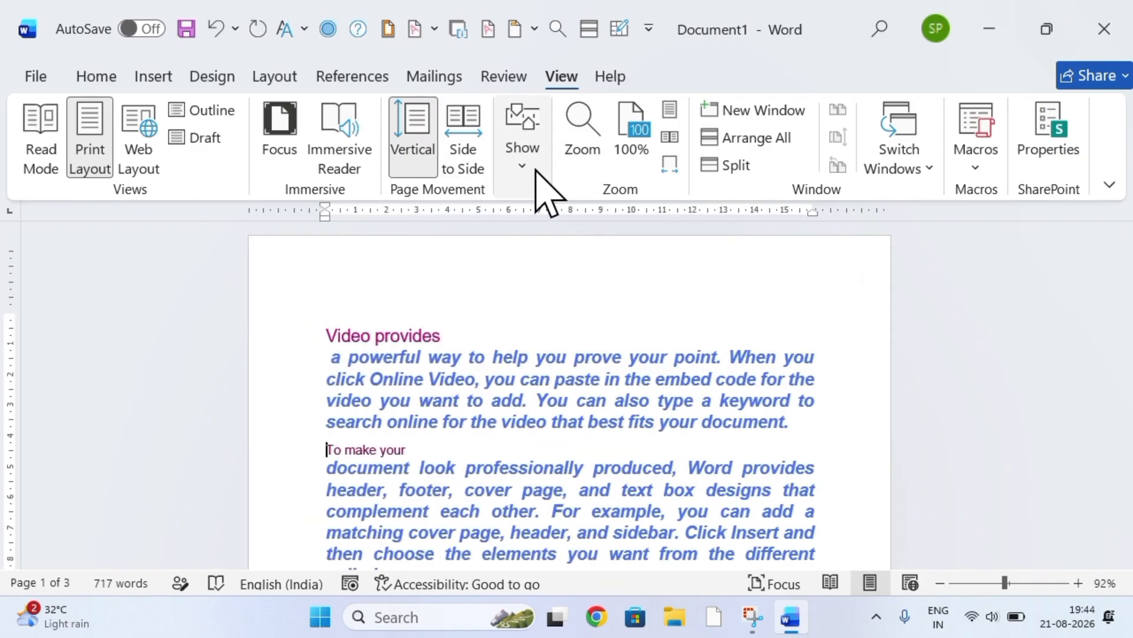
Zoom the document to 200%, look at the top of the page, and return the zoom to 100%.
left_click(582, 159)
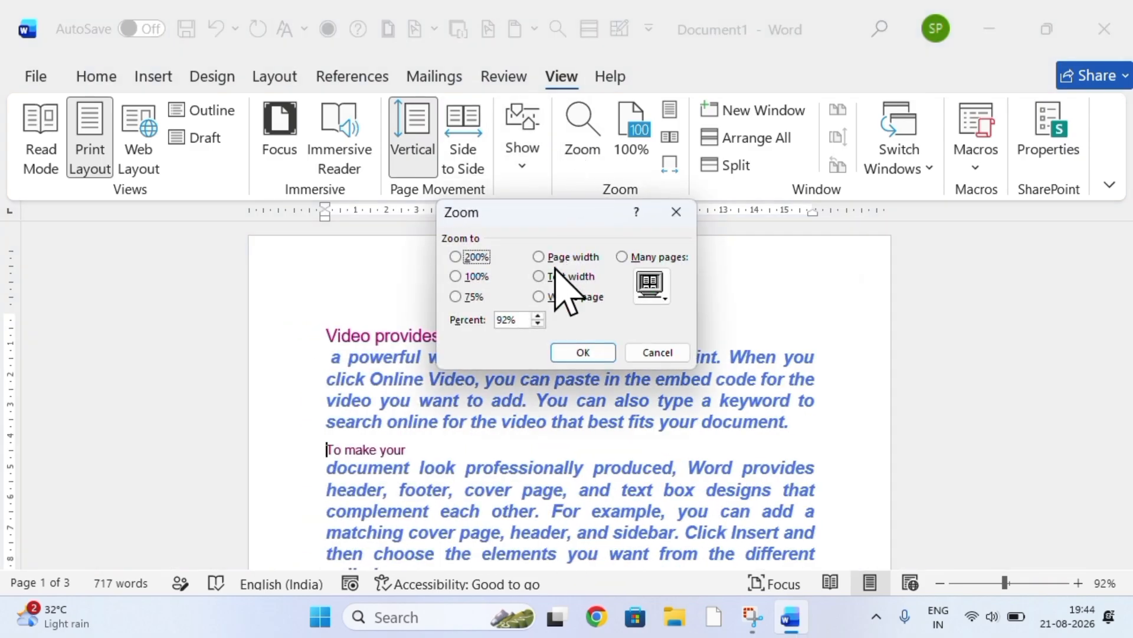
left_click(455, 257)
left_click(583, 352)
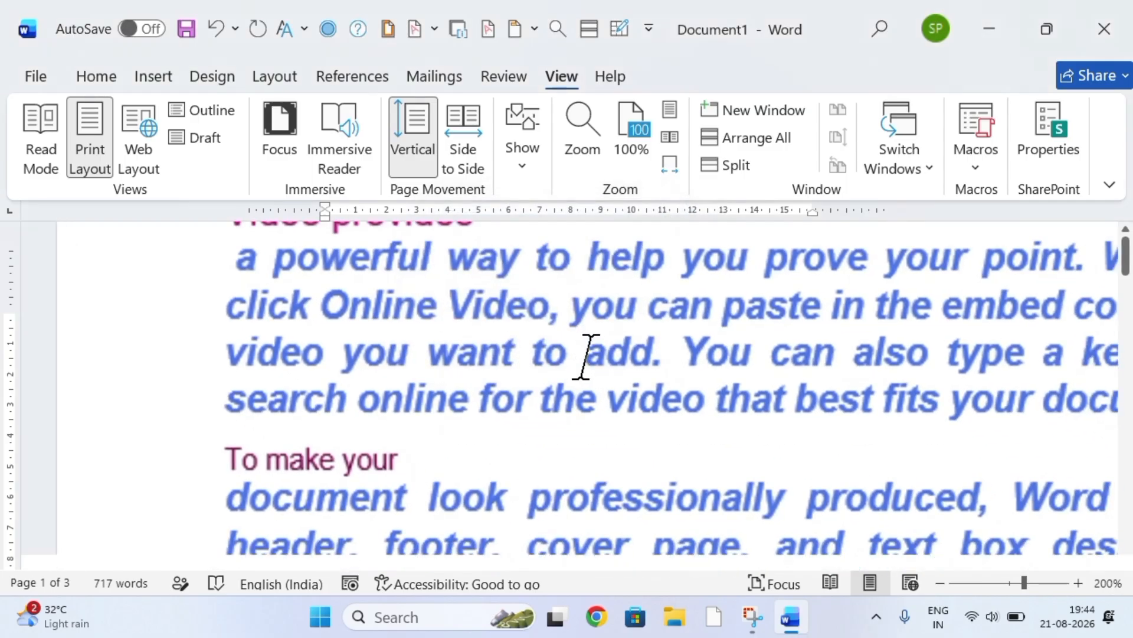
left_click_drag(1124, 255, 1085, 218)
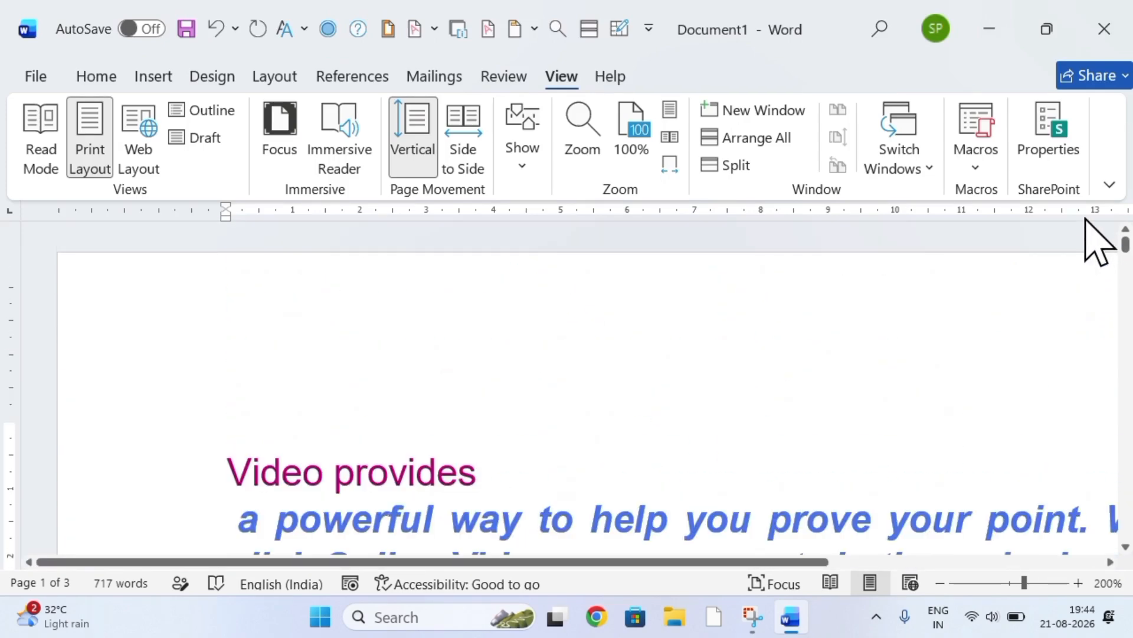
left_click(635, 147)
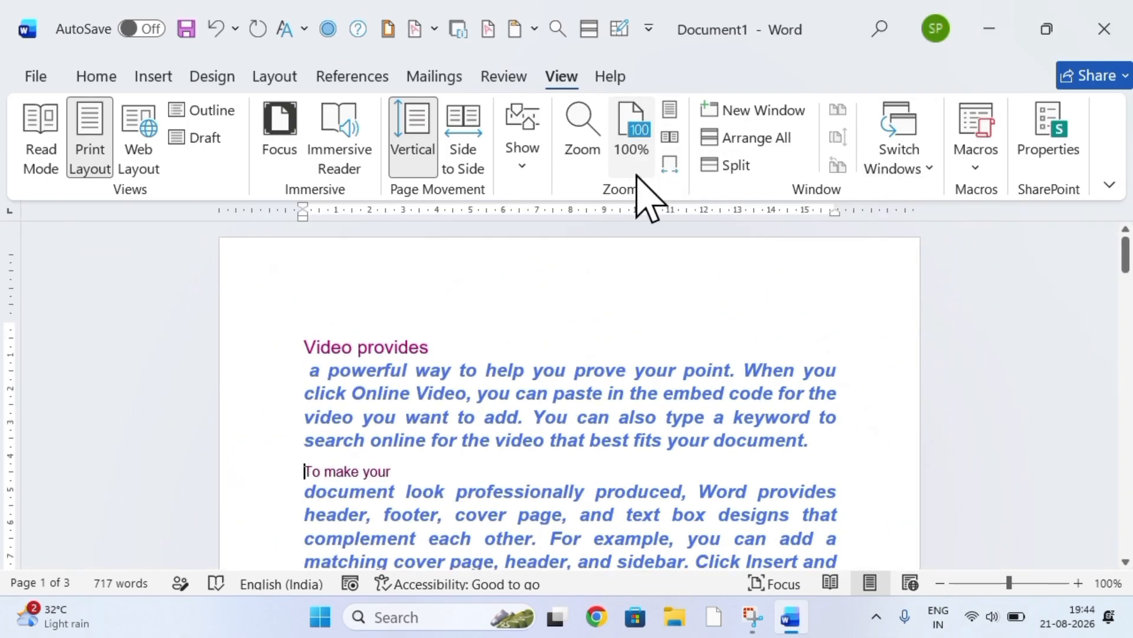
mouse_move(1124, 251)
left_mouse_down()
mouse_move(1124, 277)
mouse_move(1125, 237)
left_mouse_up()
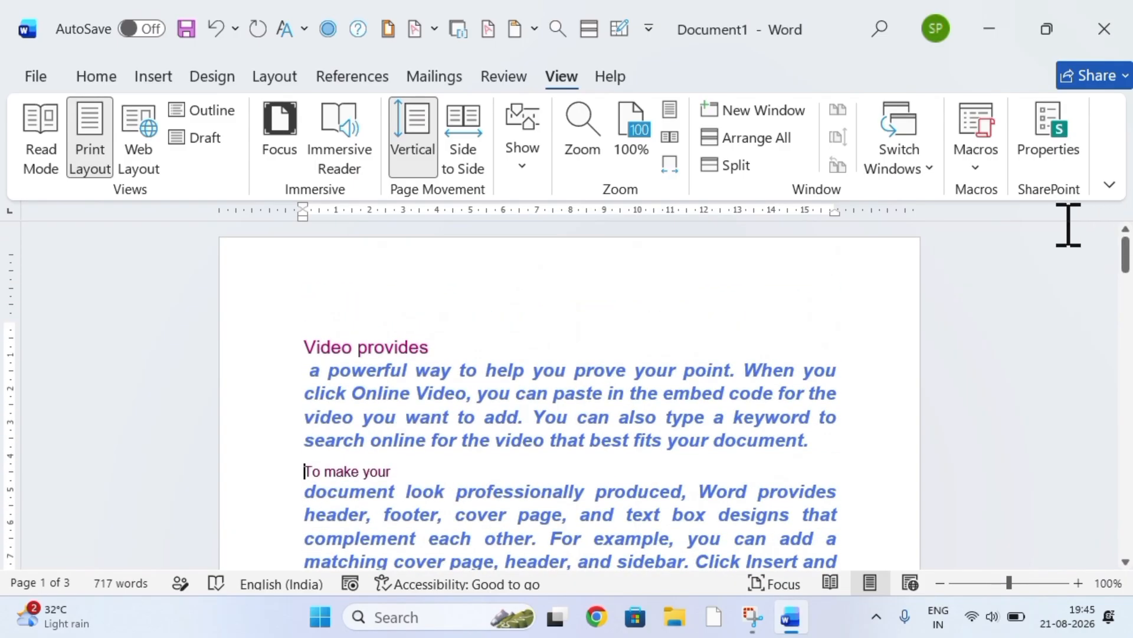
Try custom zoom levels of 312%, 100%, 294% and 112% on the document.
left_click(587, 155)
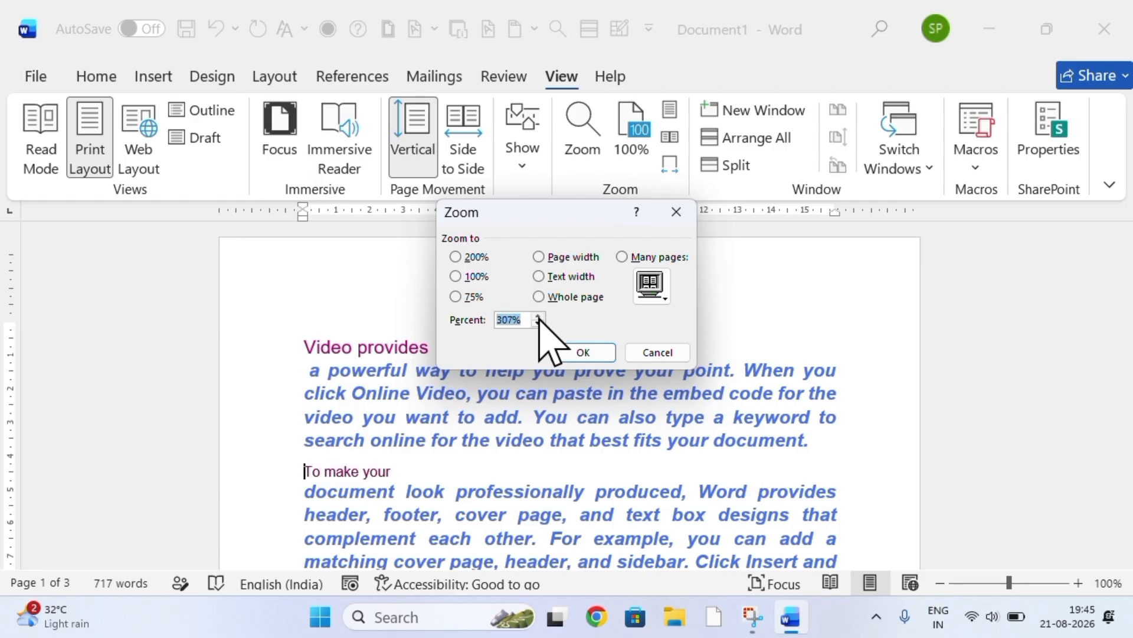
left_click(581, 353)
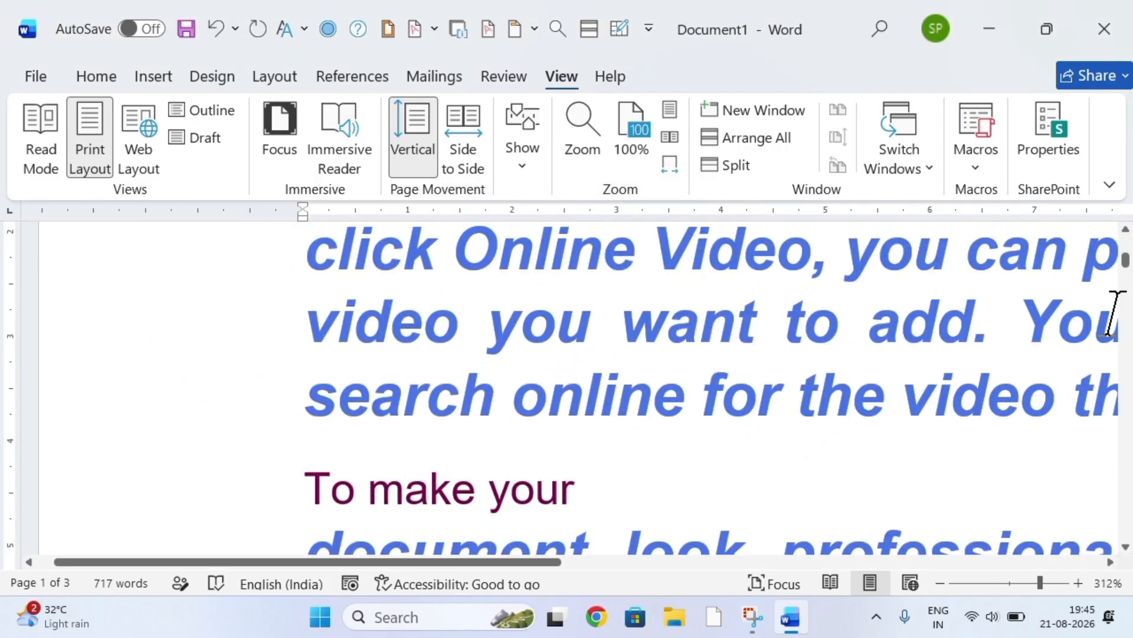
left_click_drag(1128, 270, 1093, 215)
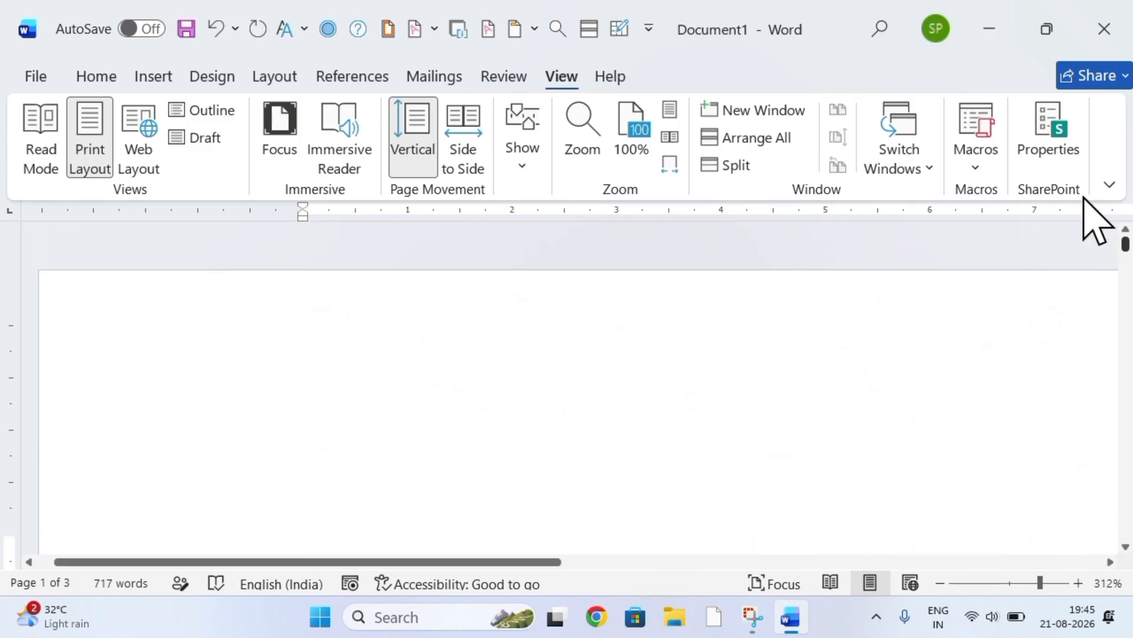
left_click(637, 144)
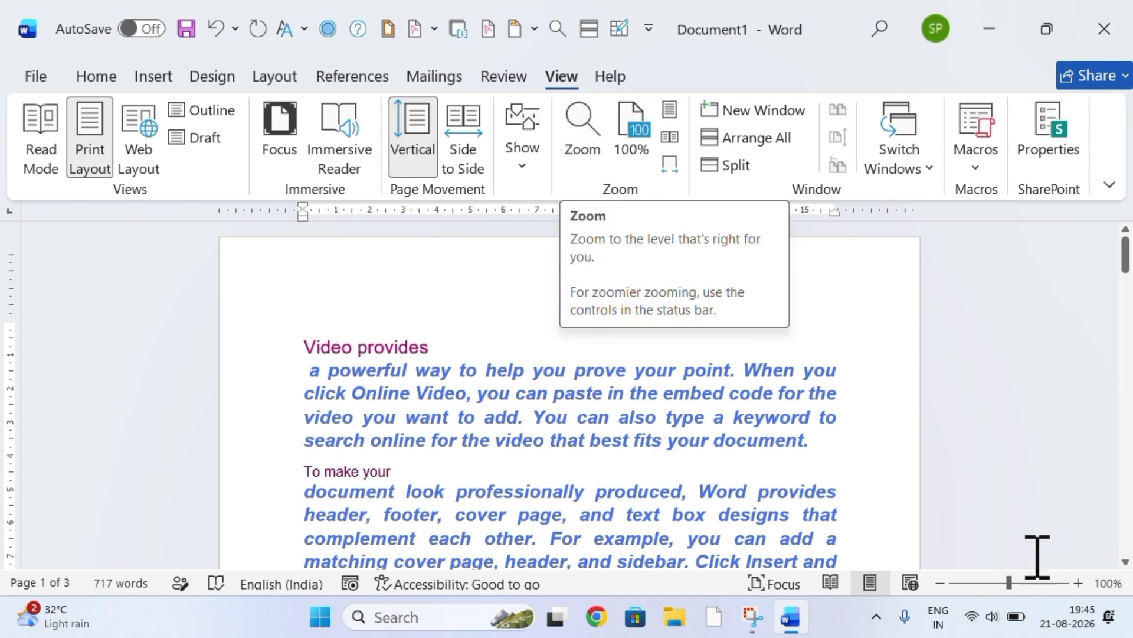
left_click(1037, 583)
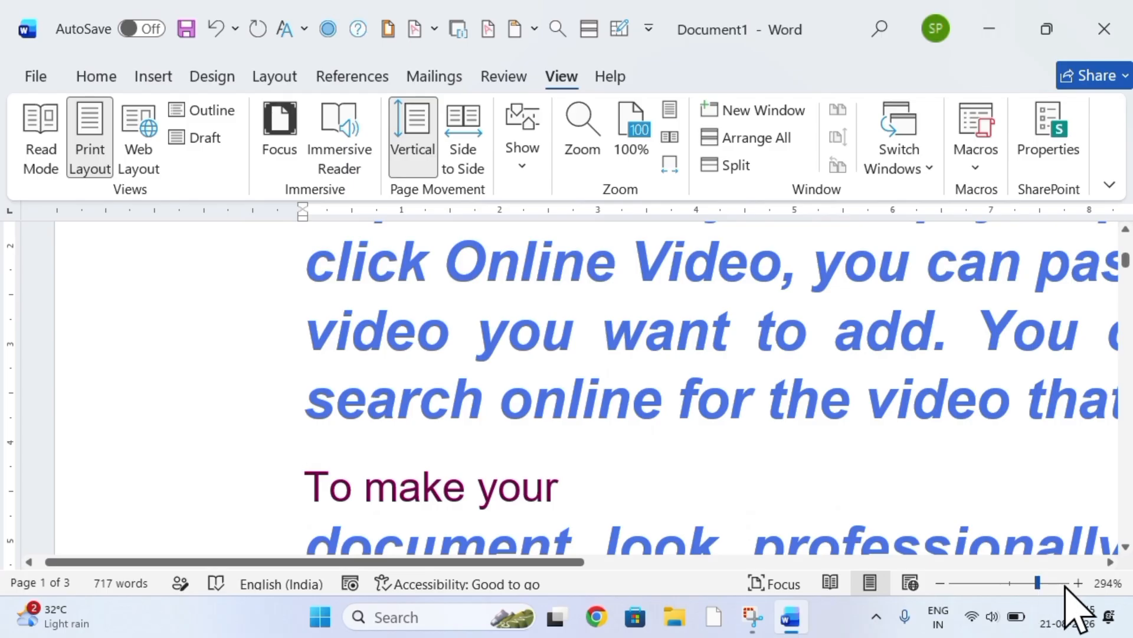
left_click(1011, 583)
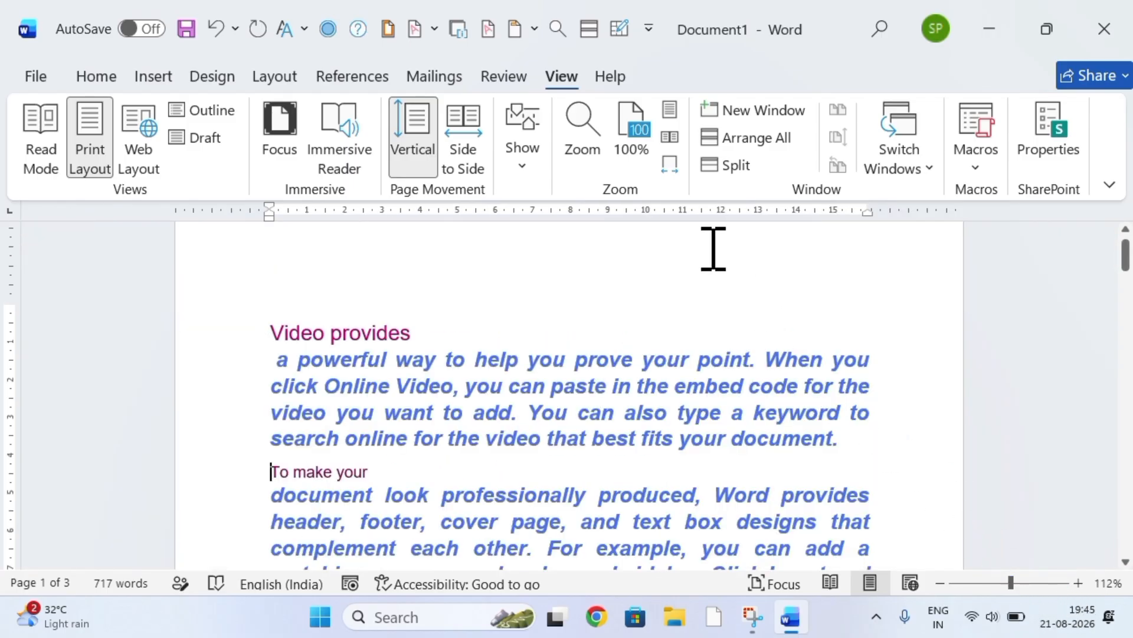
Compare the One Page, 100% and Multiple Pages zoom options, ending with all pages shown side by side in Multiple Pages.
left_click(673, 113)
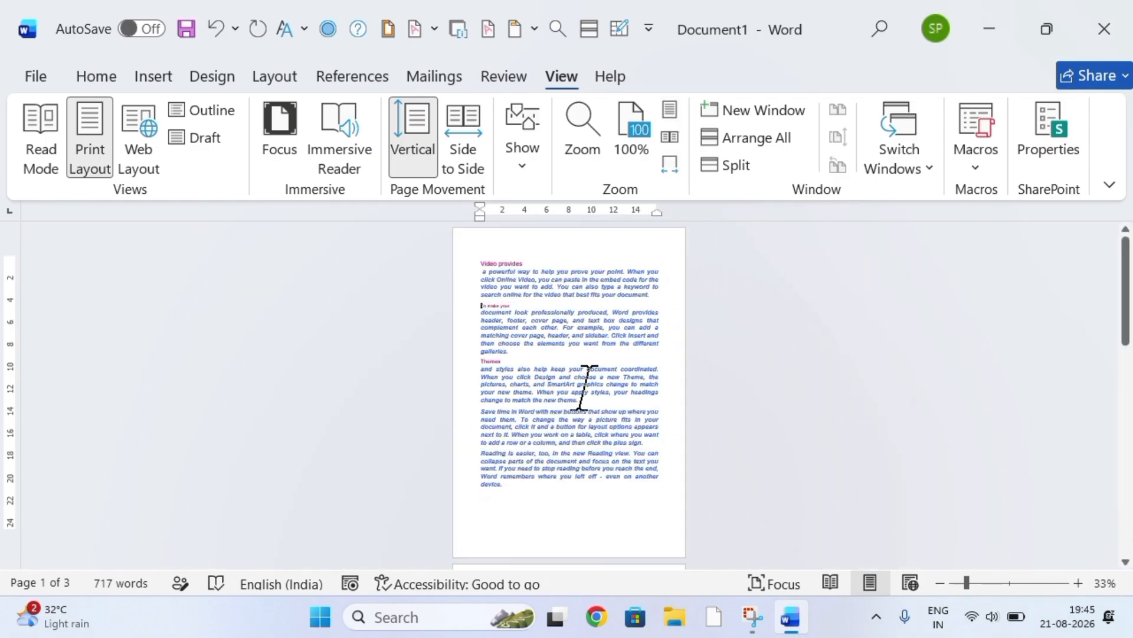
left_click(669, 137)
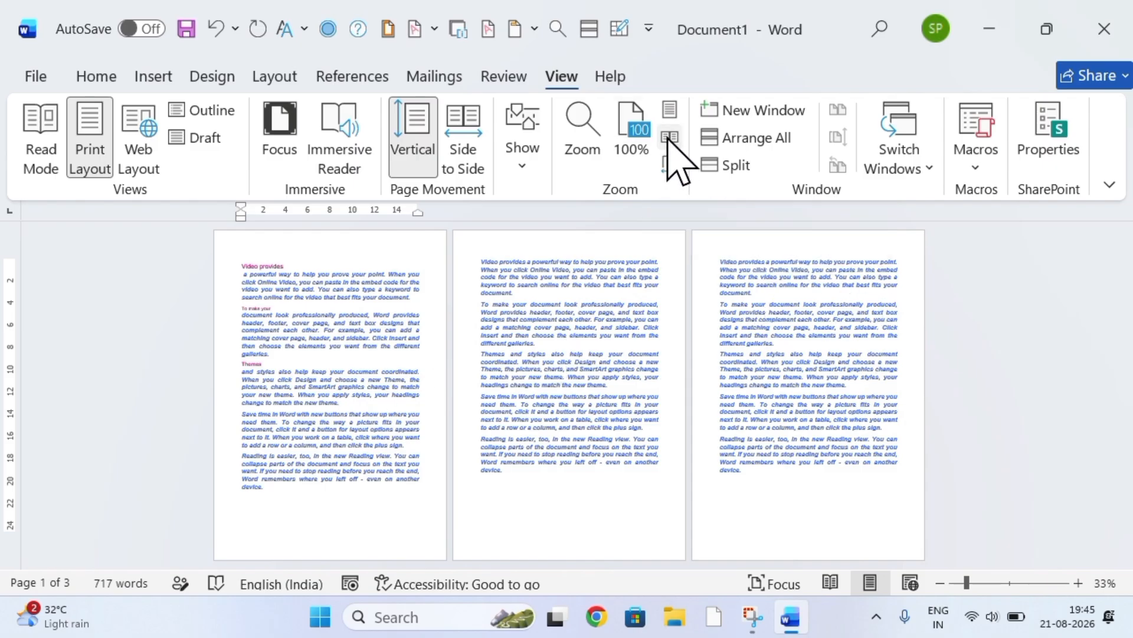
left_click(633, 131)
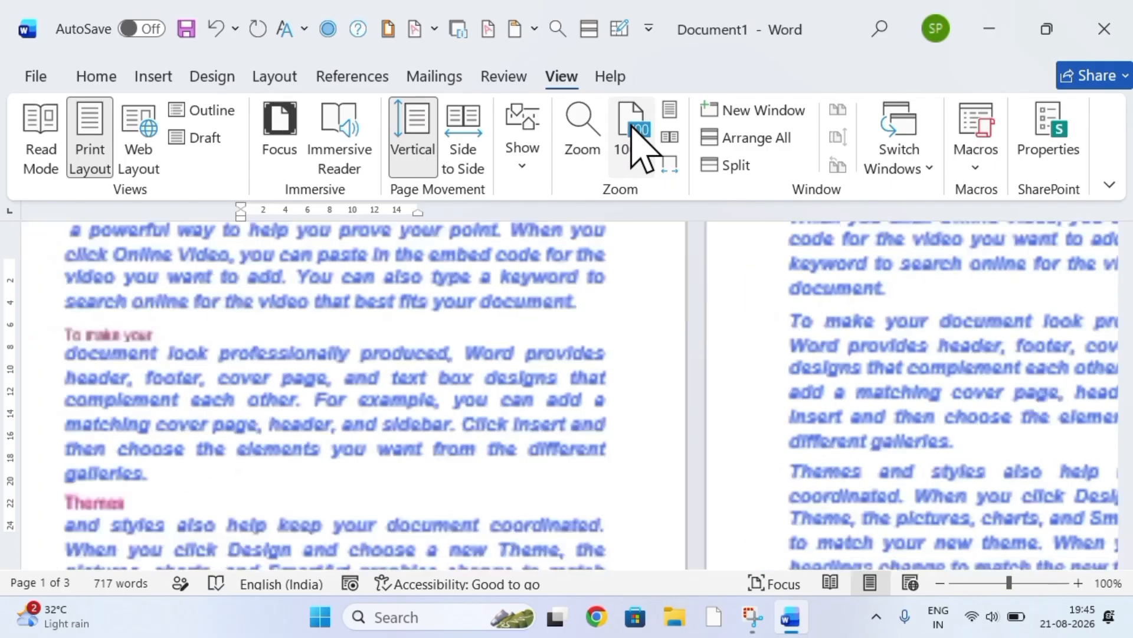
left_click(667, 139)
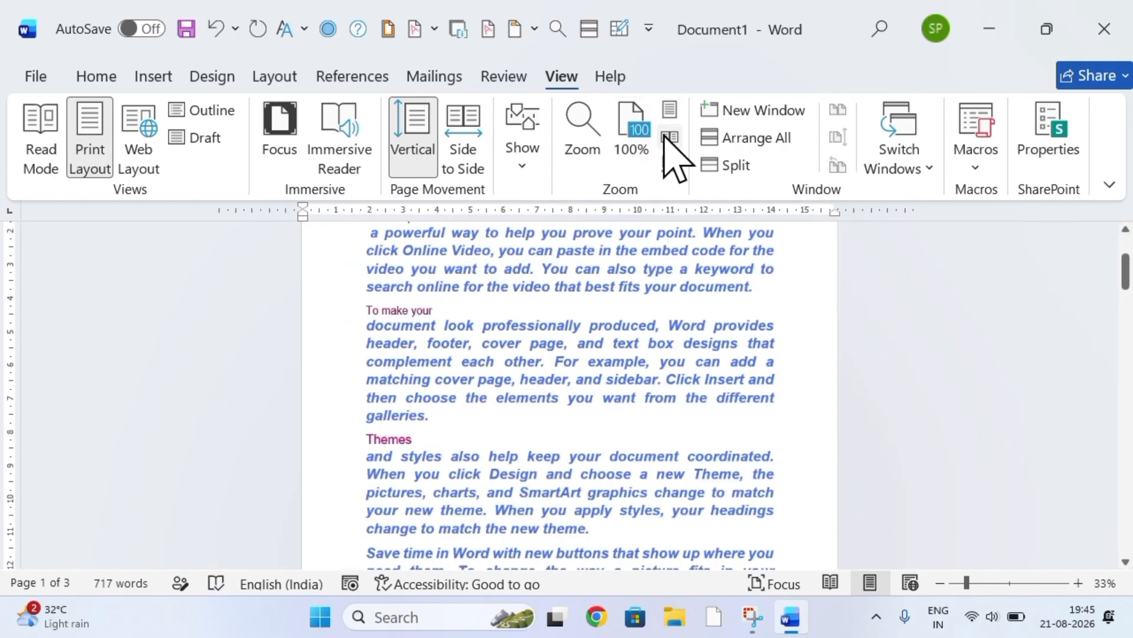
left_click(678, 108)
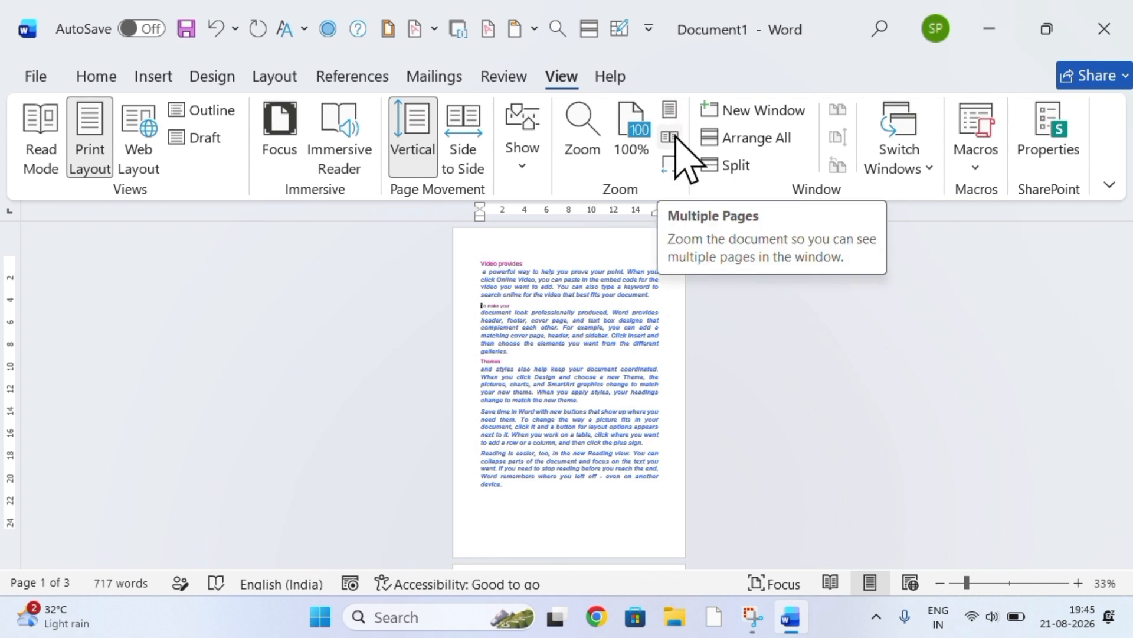
left_click(675, 137)
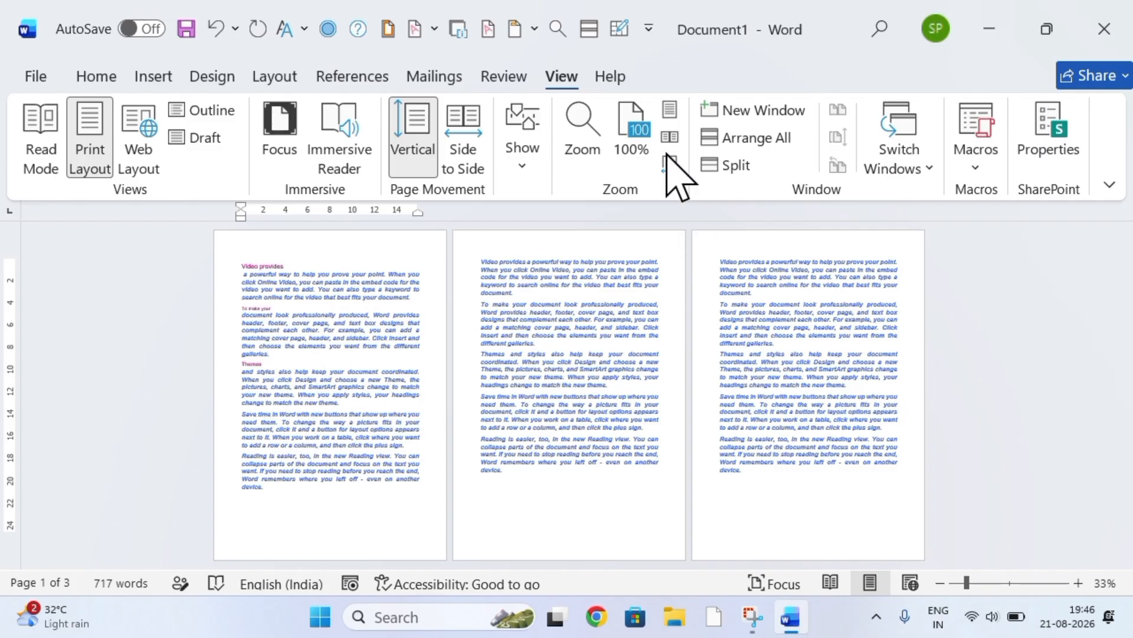
Compare the Page Width and One Page zoom options, and return to 100% at the start of the document.
left_click(667, 168)
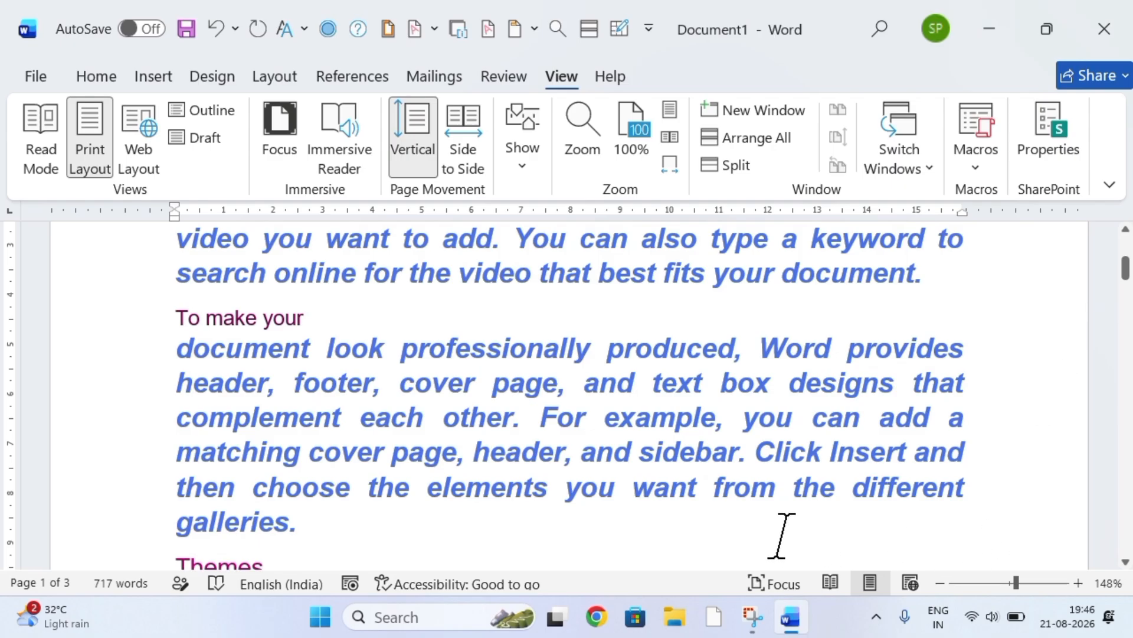
left_click(671, 109)
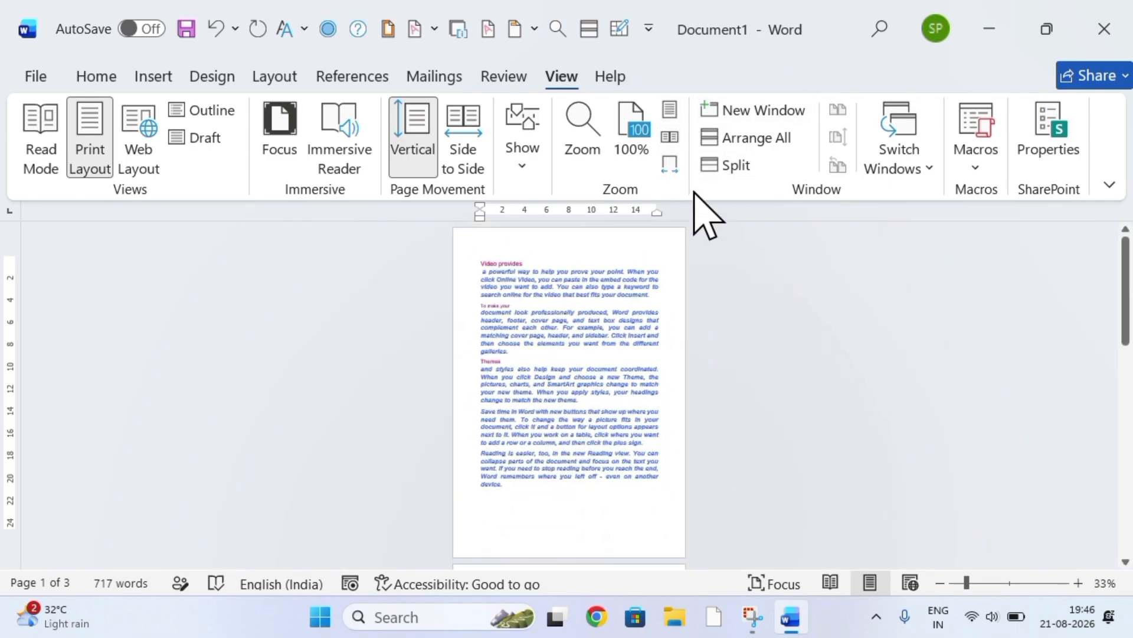
left_click(632, 156)
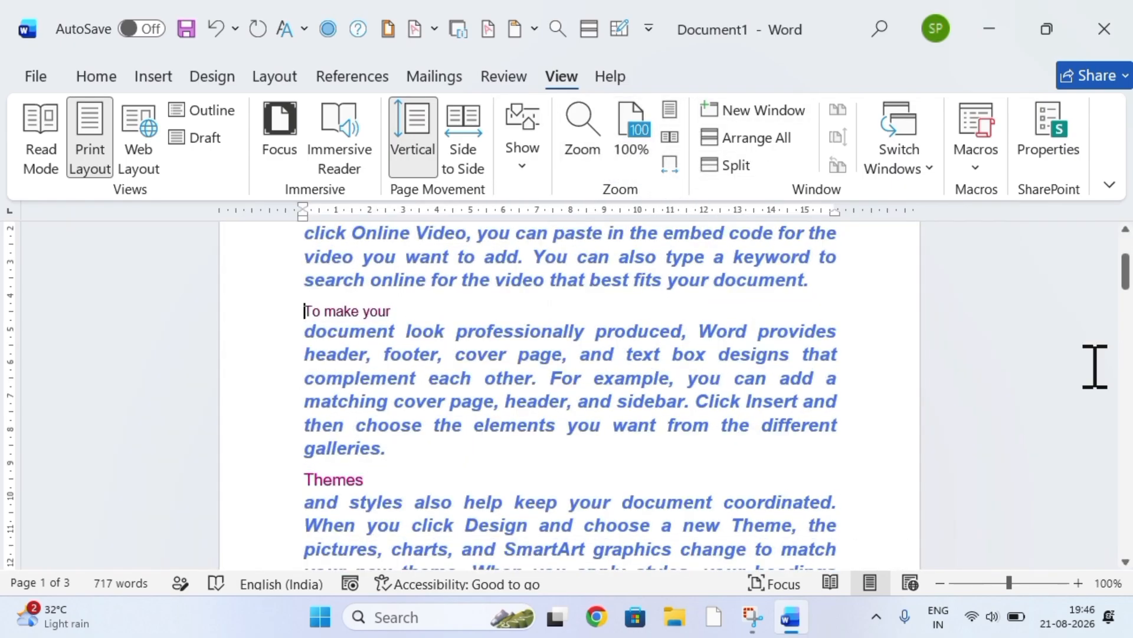
left_click_drag(1124, 299, 1121, 251)
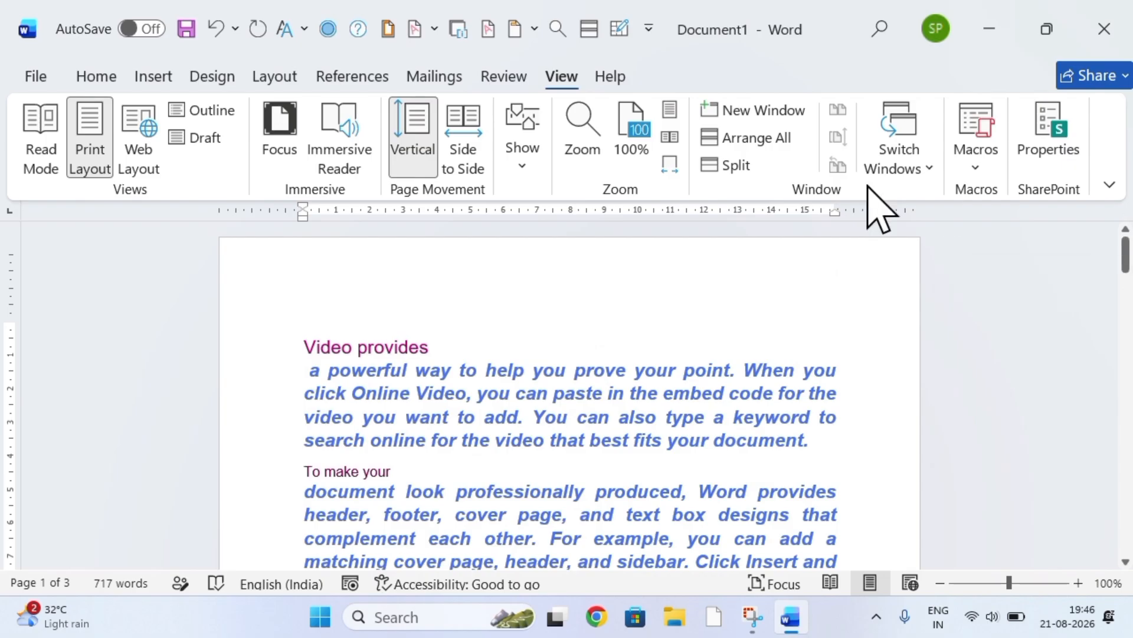
Open a second window of the document and arrange both windows on screen together.
left_click(762, 116)
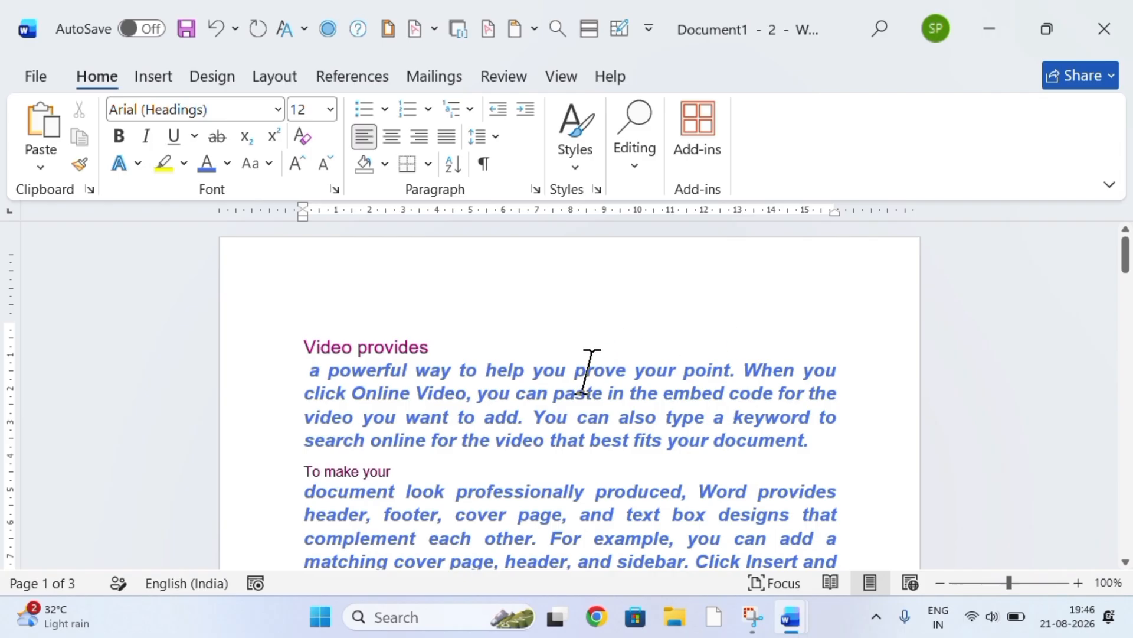
left_click(562, 77)
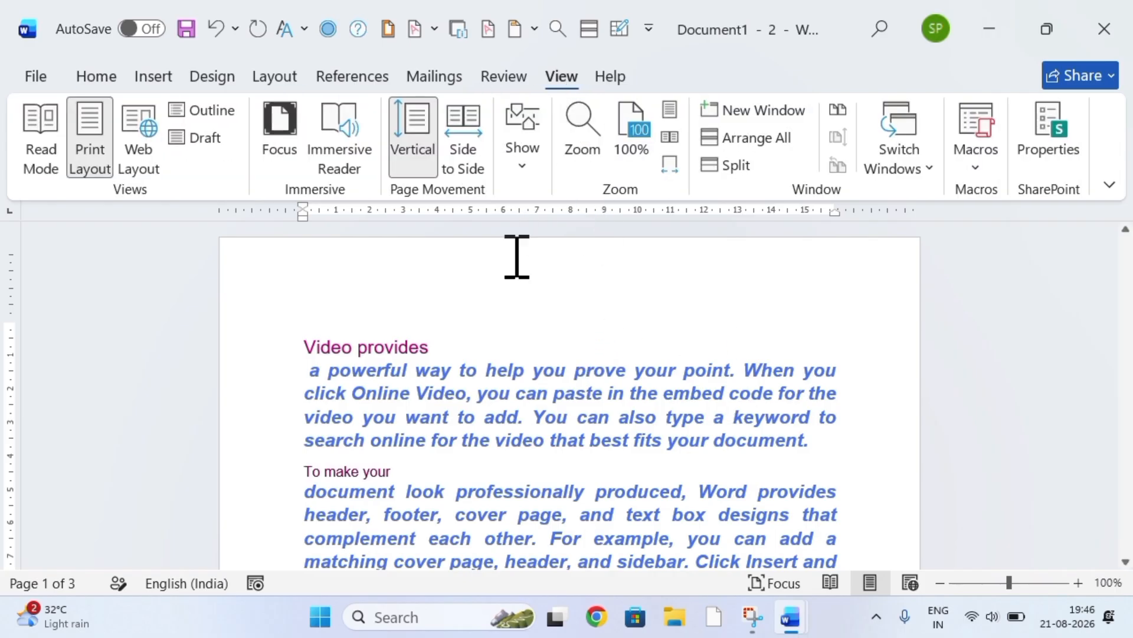
mouse_move(786, 617)
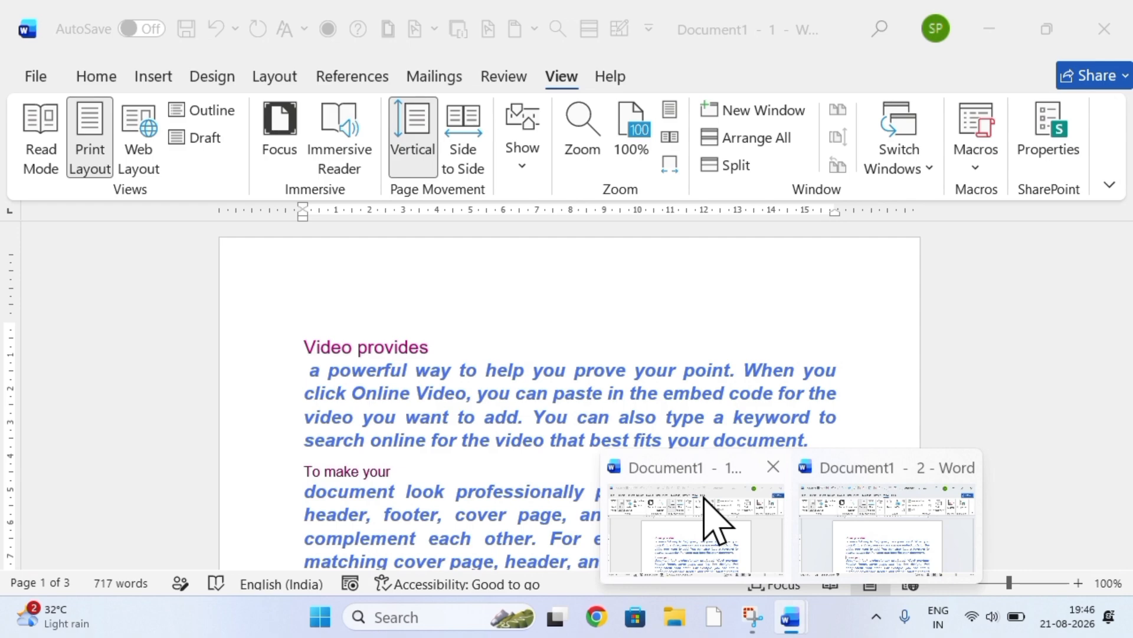
mouse_move(887, 513)
left_click(732, 139)
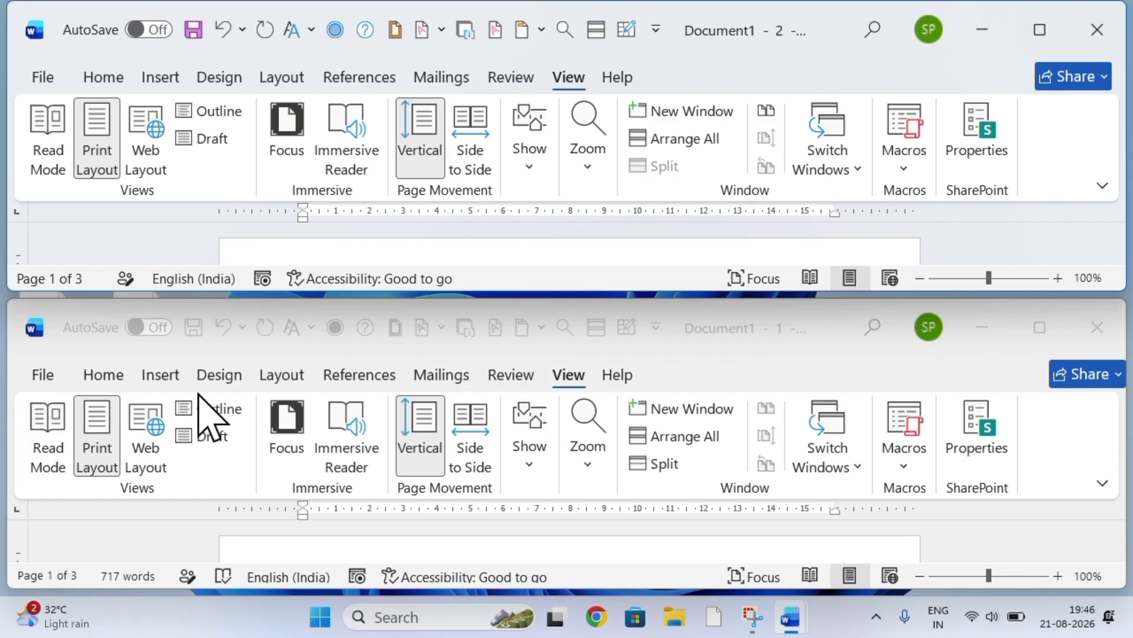
Try Side to Side page movement in the second document window and return it to Vertical.
left_click(475, 158)
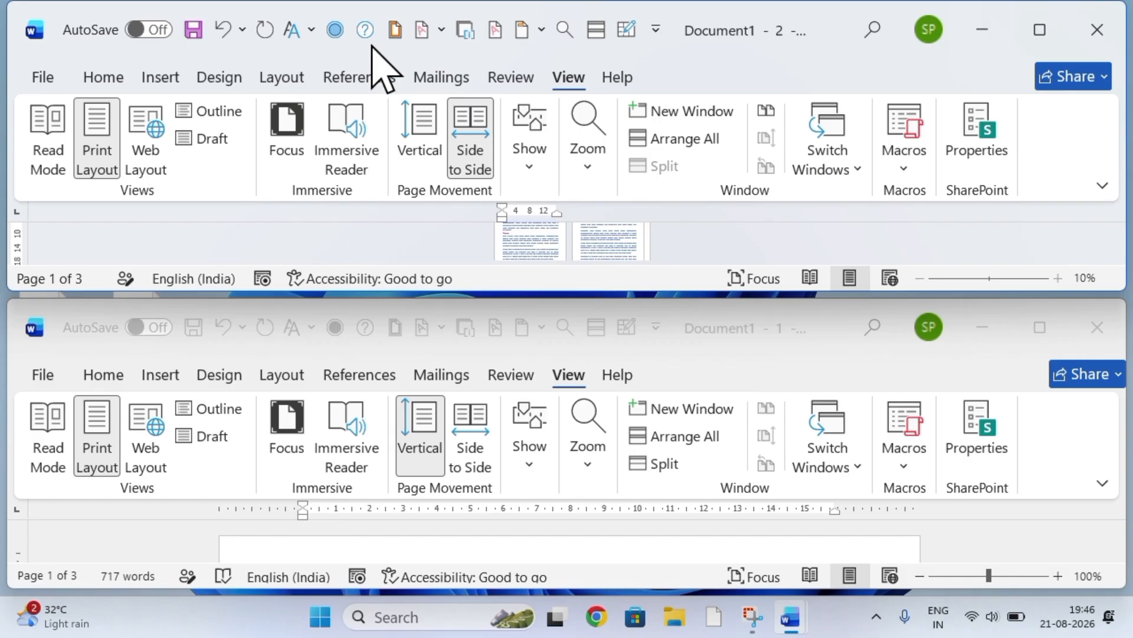
left_click(421, 146)
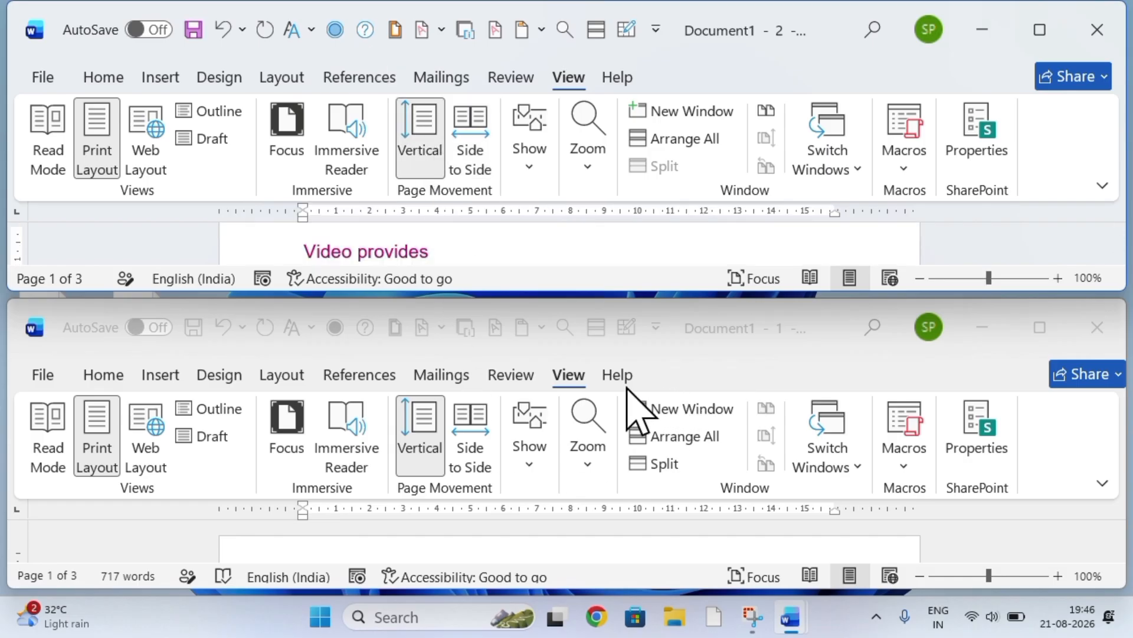
Open a third window of the document, try Read Mode in it, and return to Print Layout.
left_click(709, 112)
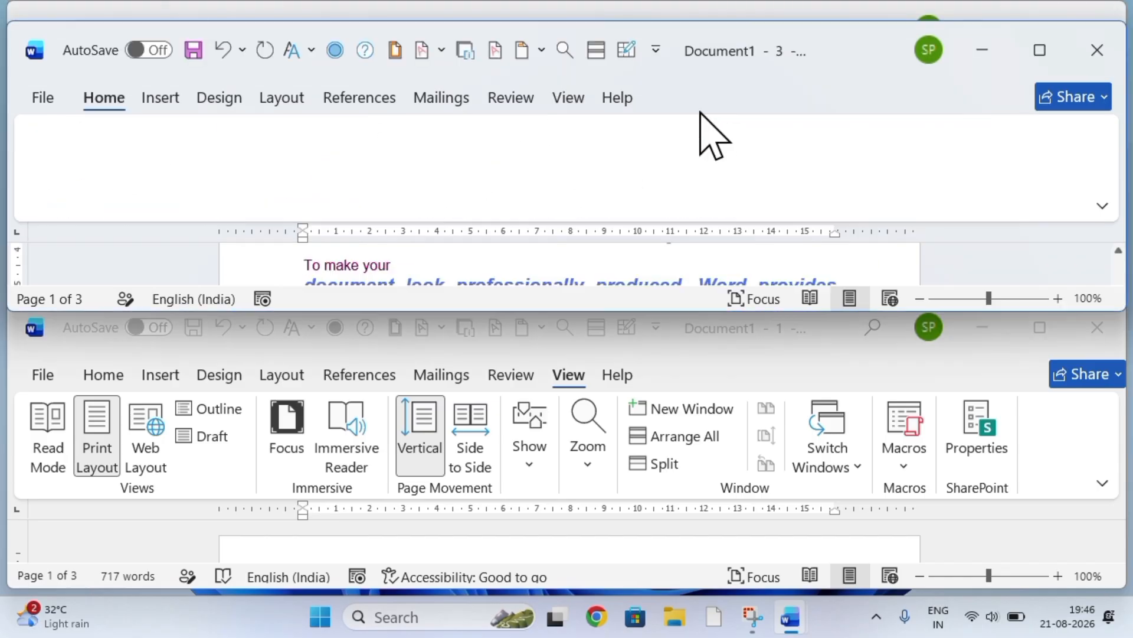
left_click(566, 99)
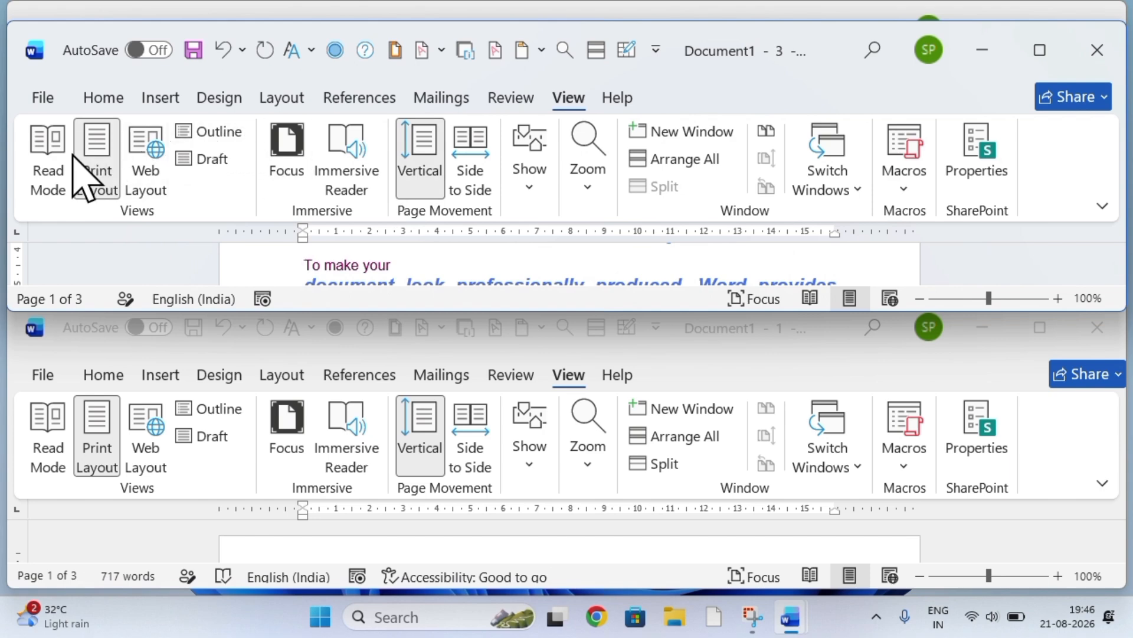
left_click(58, 168)
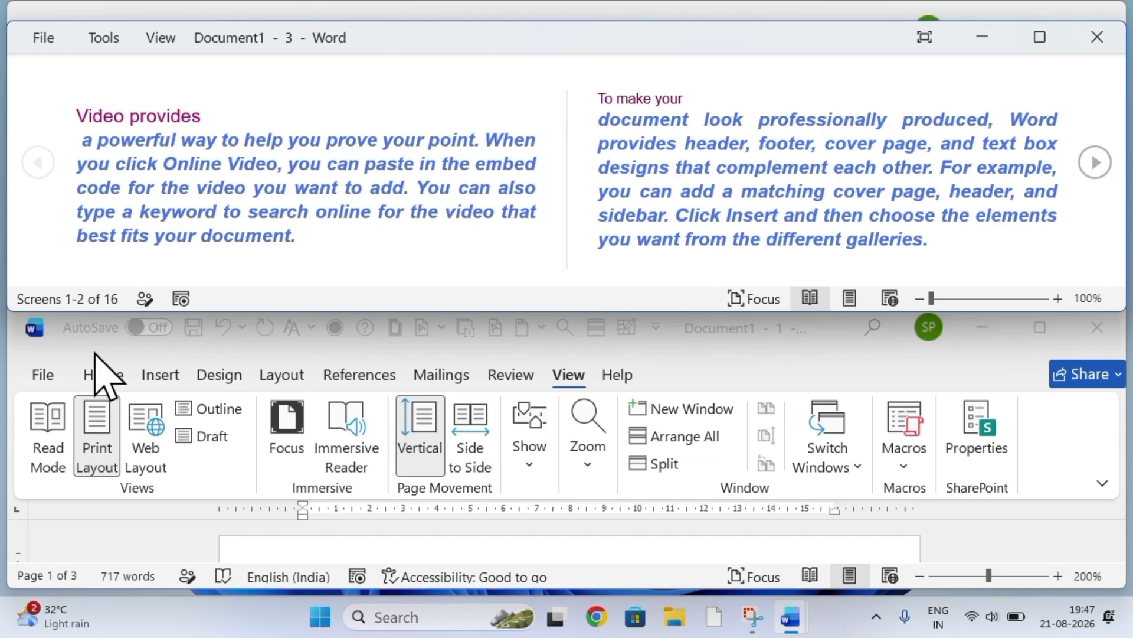
key("Escape")
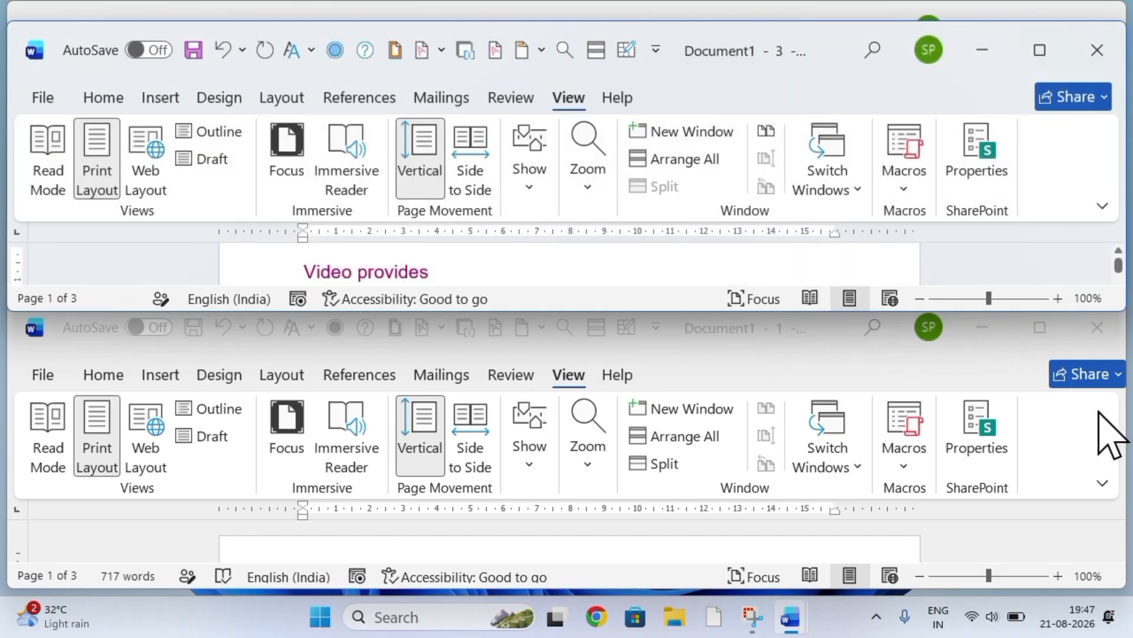
Temporarily enlarge the first document window to scroll through its pages, and shrink it back to roughly half the screen height.
left_click(1098, 463)
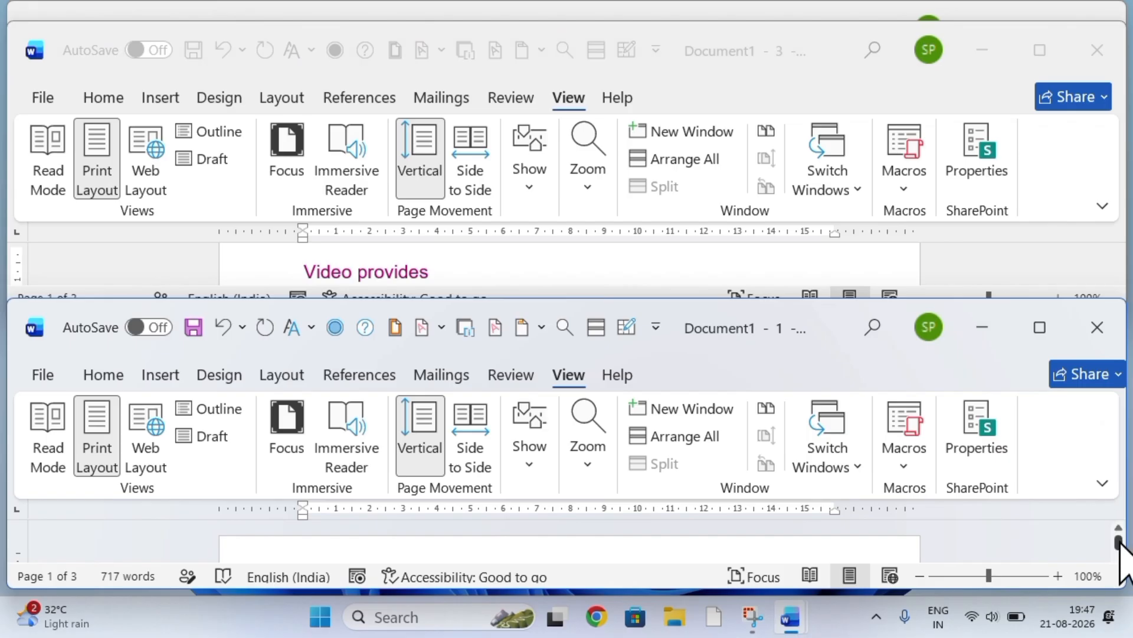
left_click_drag(1119, 539, 1118, 468)
left_click_drag(1112, 523, 1118, 549)
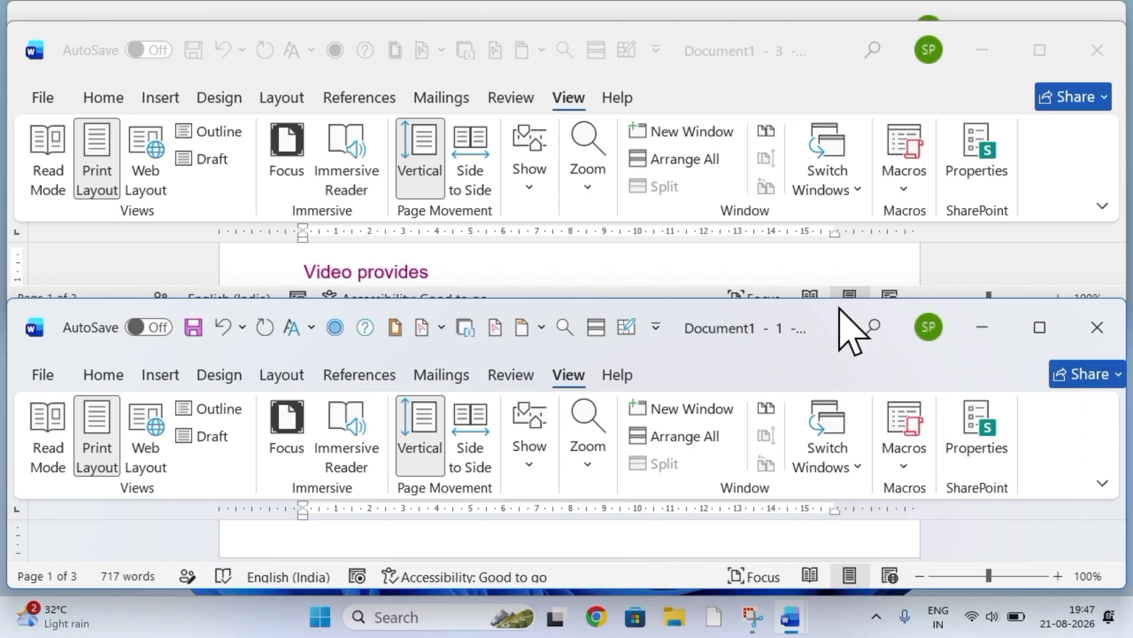
left_click_drag(836, 302, 850, 118)
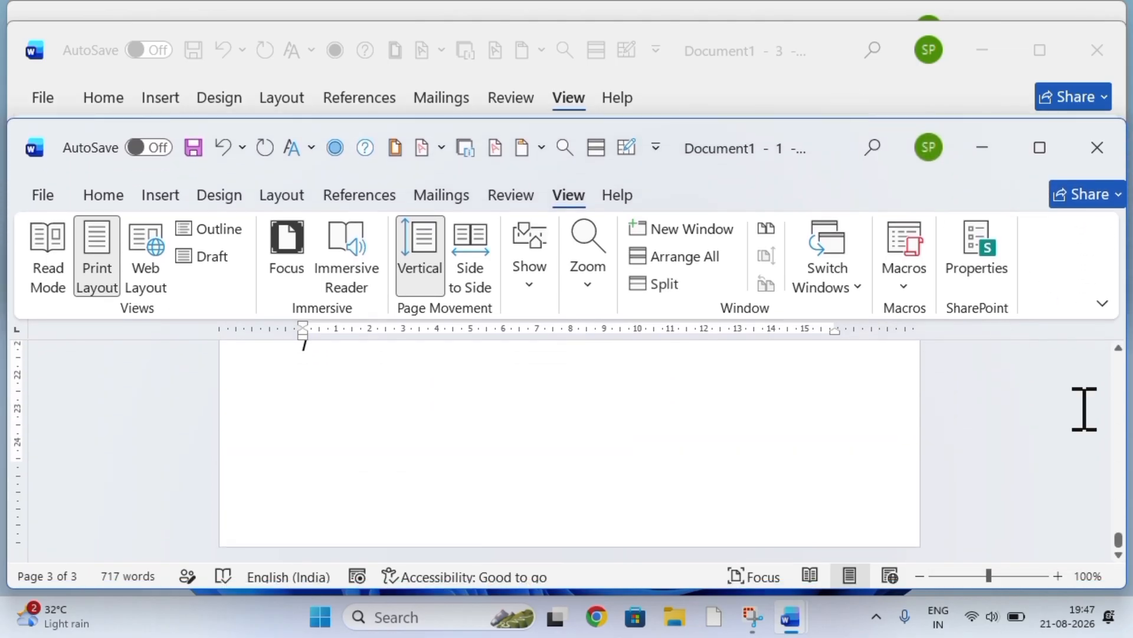
left_click_drag(1117, 542, 1115, 417)
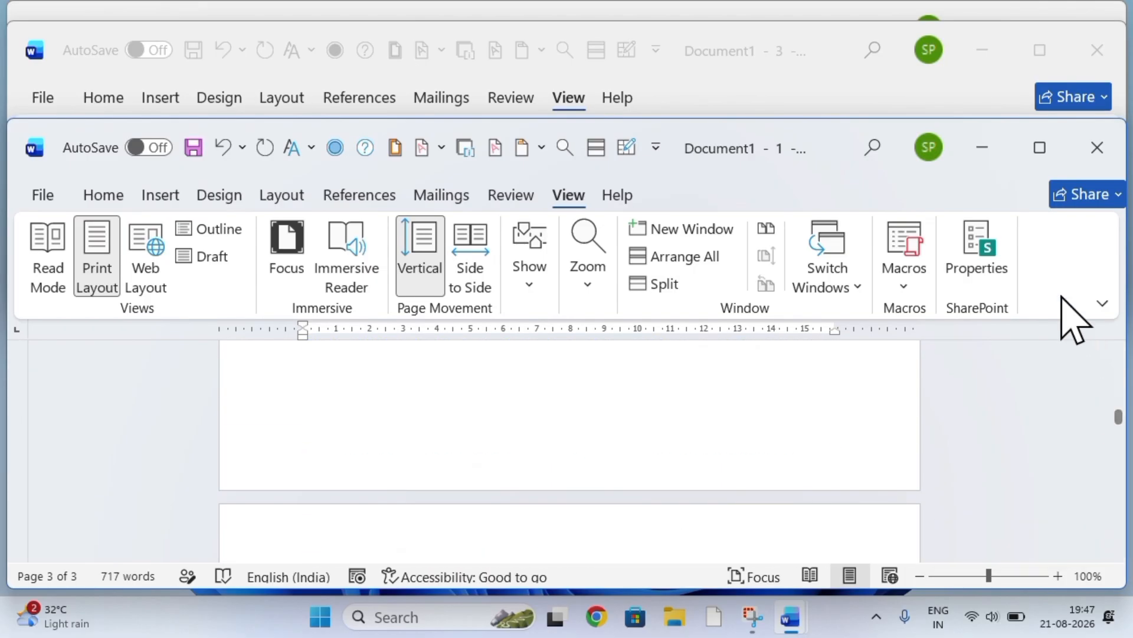
left_click_drag(832, 121, 829, 317)
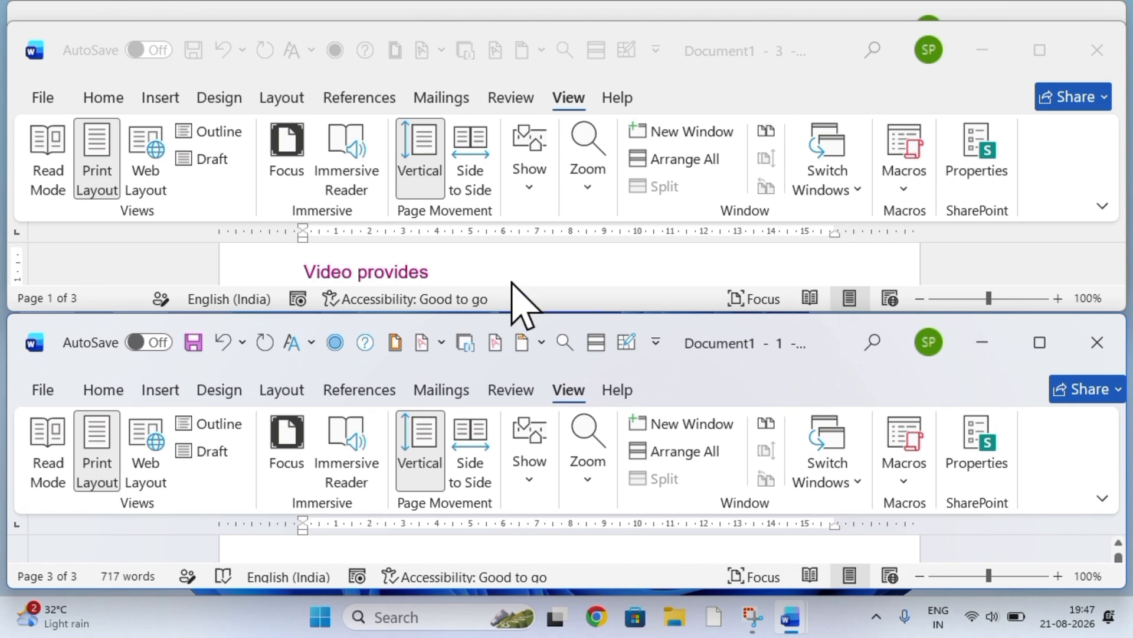
Arrange all three document windows on screen, starting from the third window.
left_click(464, 203)
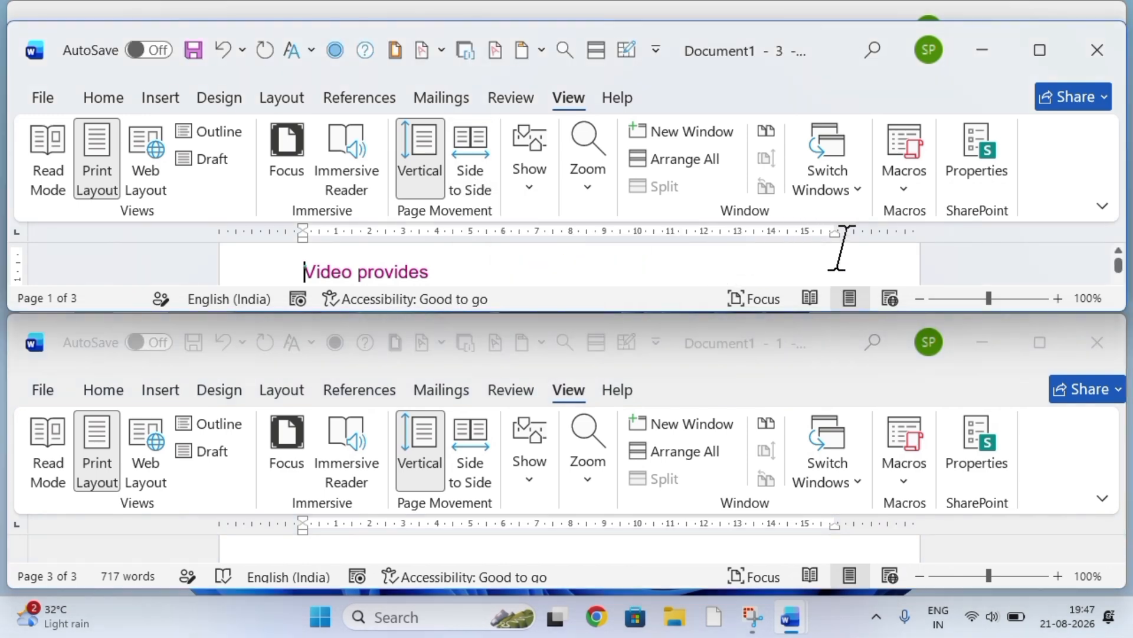
left_click(679, 159)
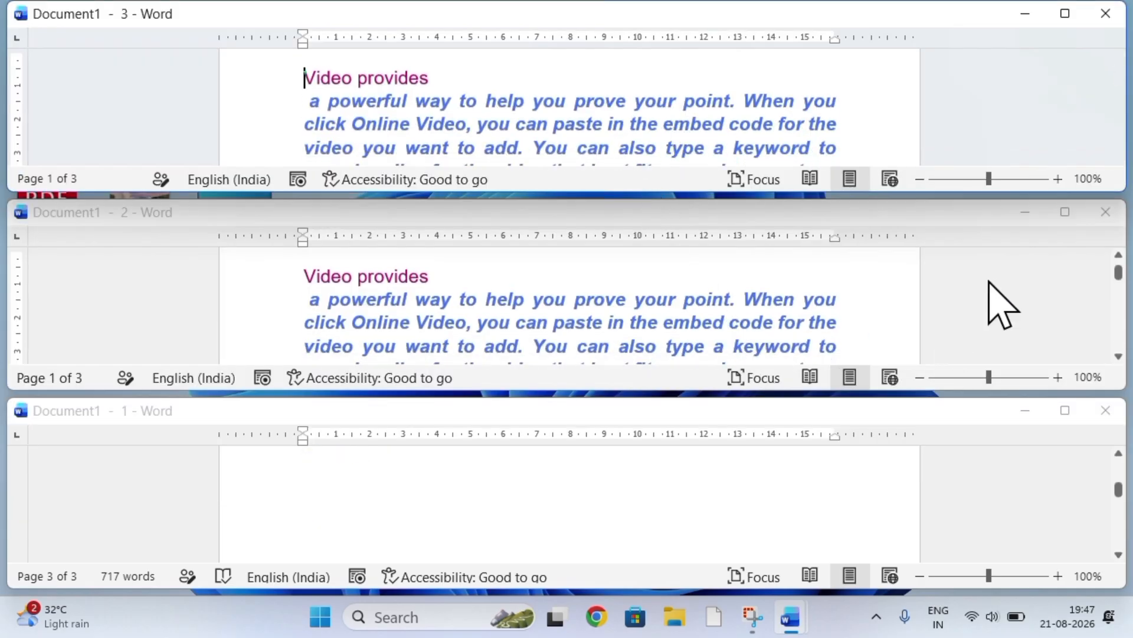
Close the first and second document windows and extend the remaining window to nearly the full screen height.
left_click(1106, 411)
left_click(1106, 213)
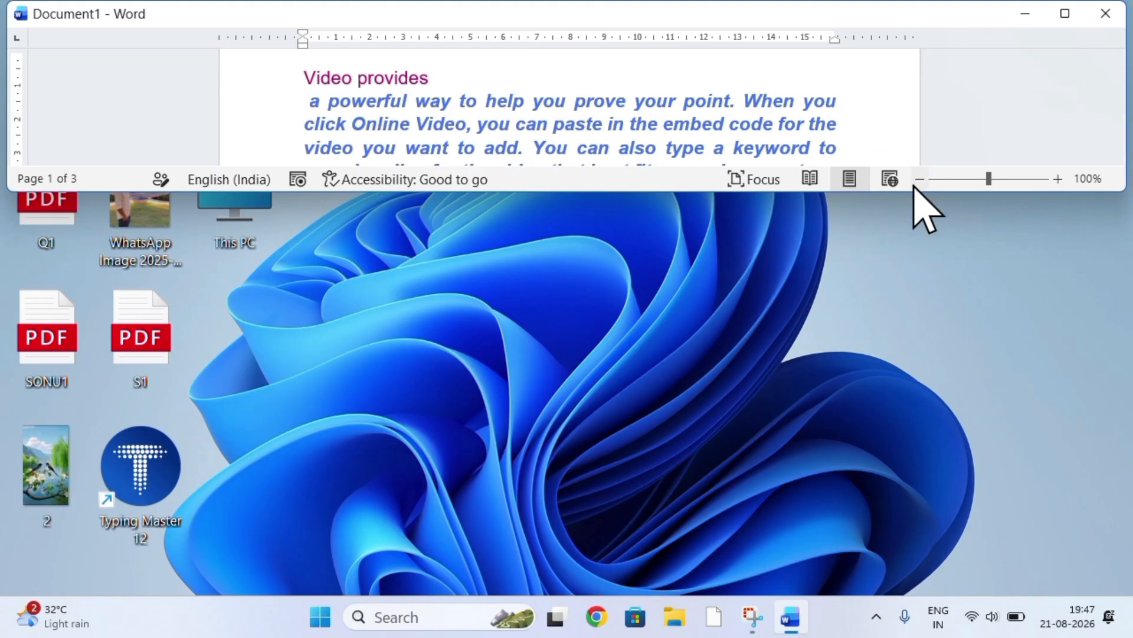
left_click_drag(914, 198, 962, 596)
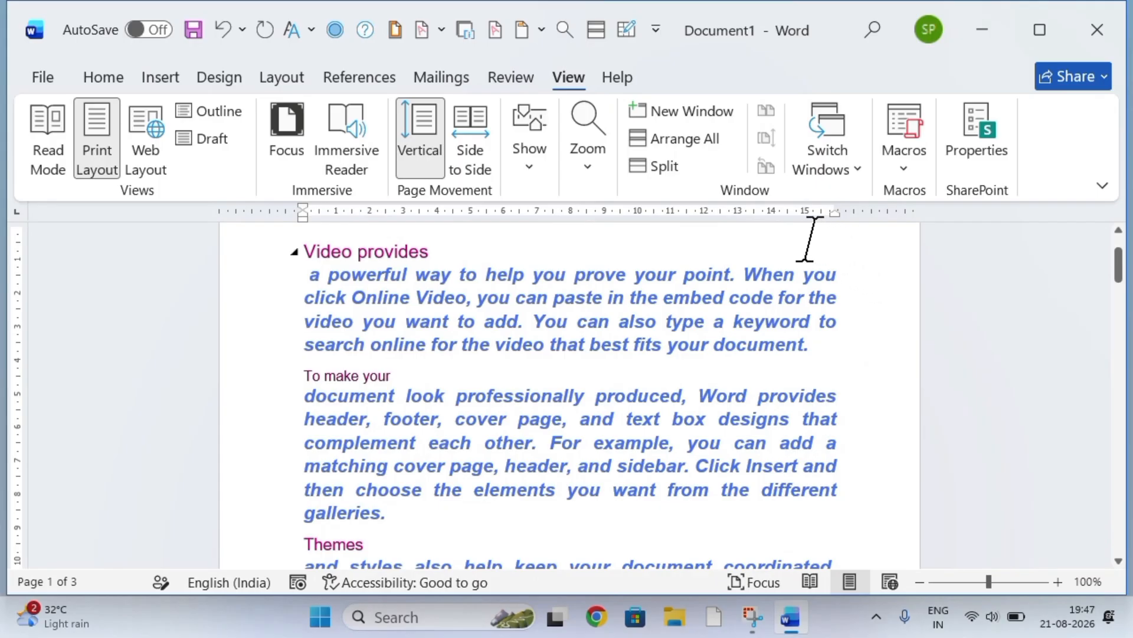
left_click(599, 146)
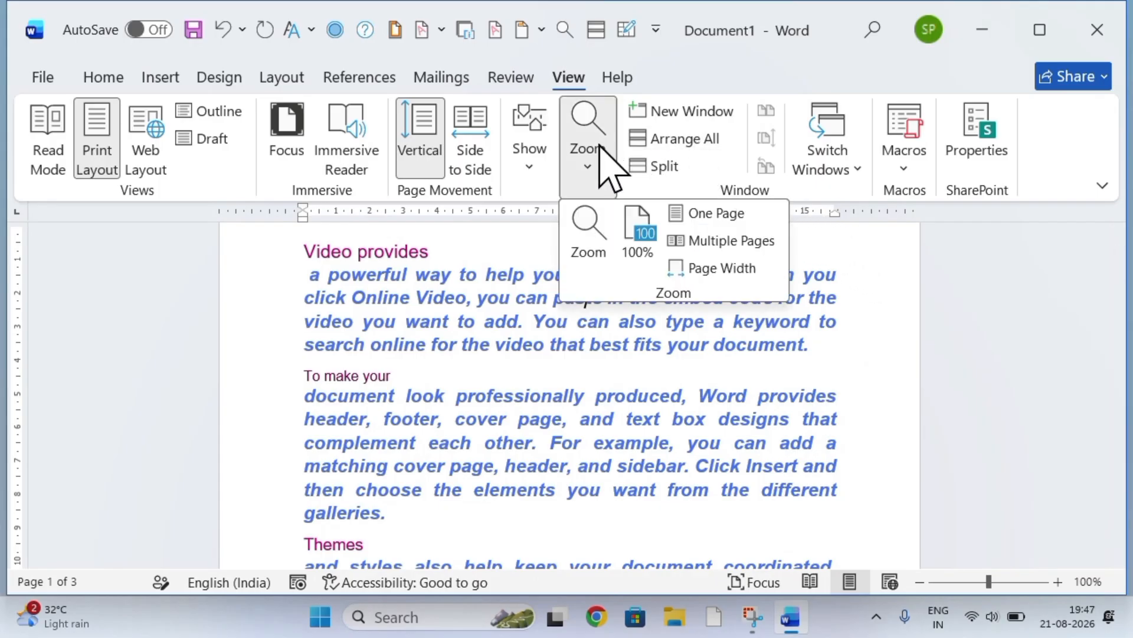
left_click(917, 290)
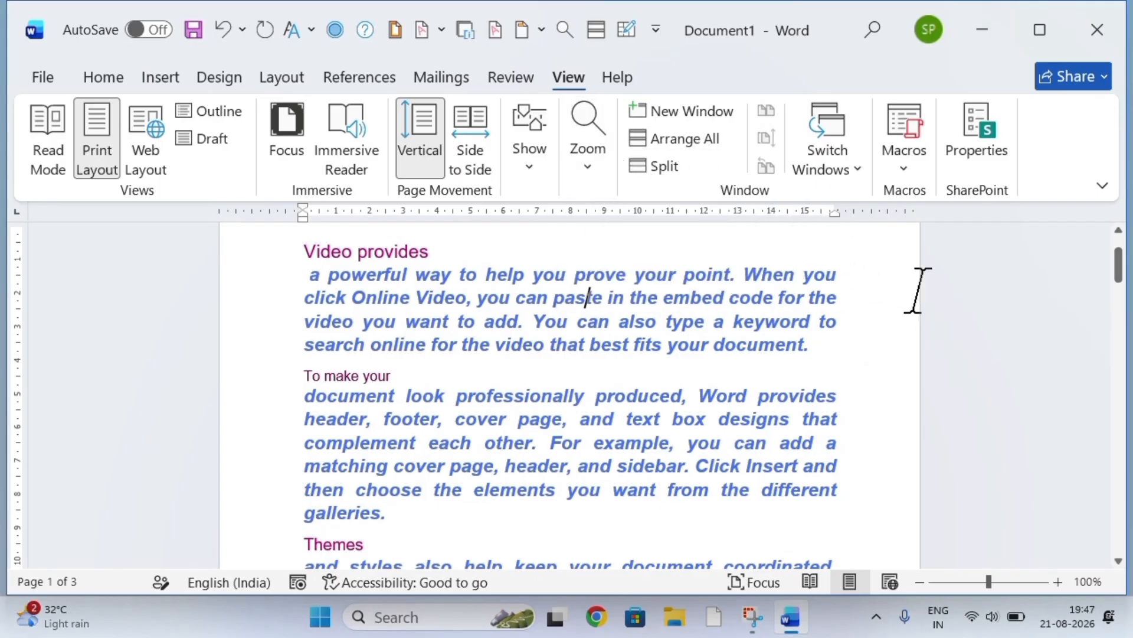
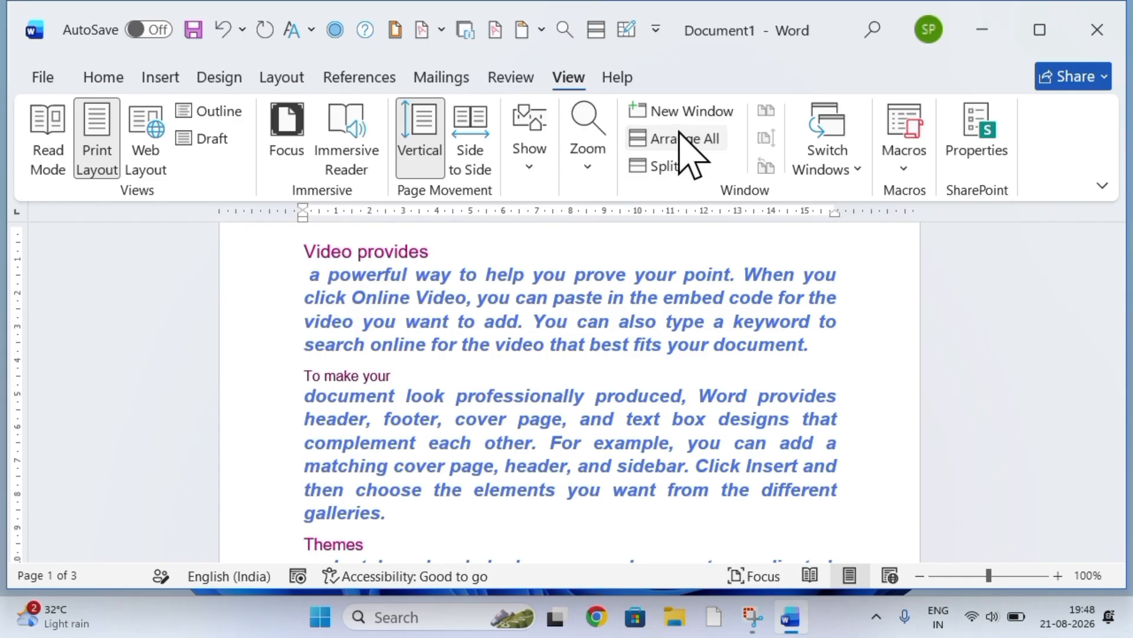
Open another window of the document and arrange the two windows one above the other.
left_click(673, 112)
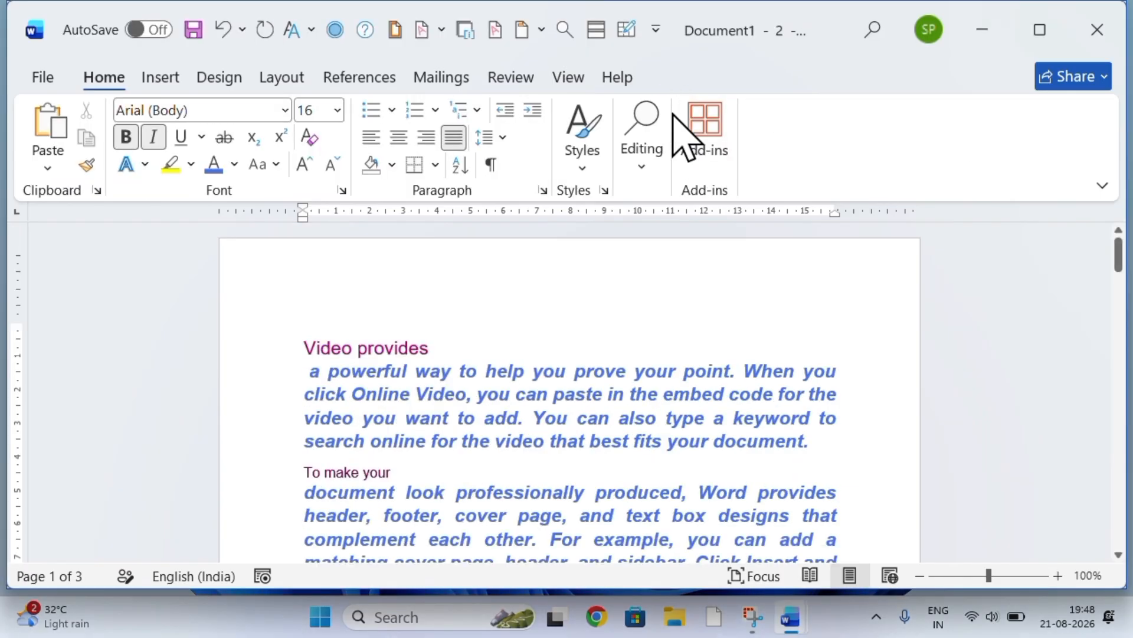
left_click(571, 79)
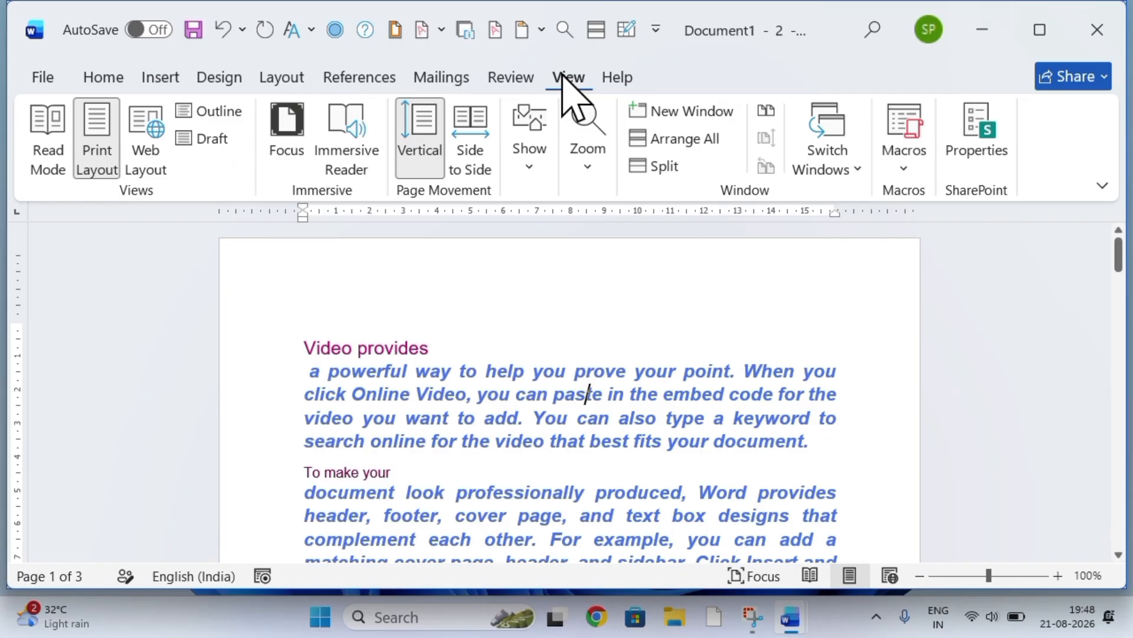
left_click(688, 138)
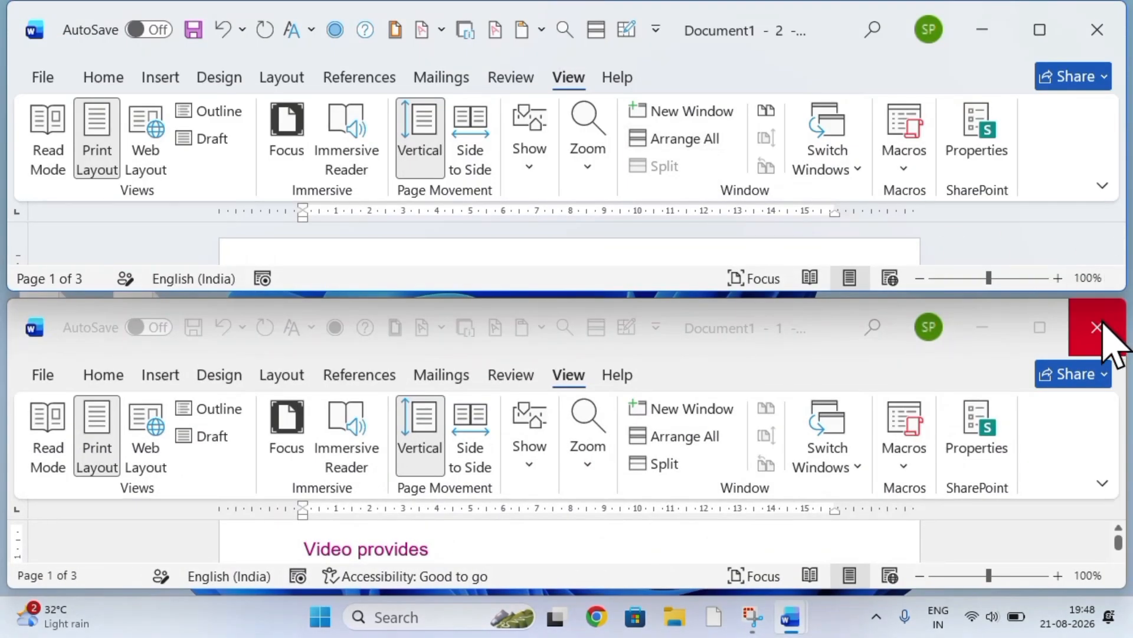
Close the original document window and stretch the other one to the full screen height.
left_click(1097, 329)
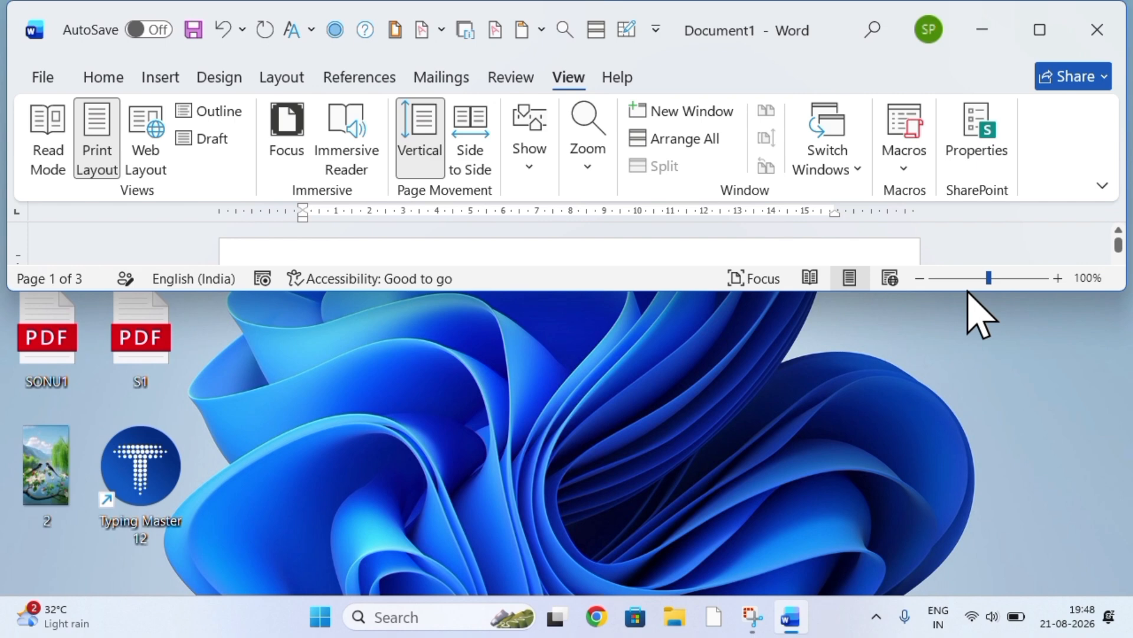
left_click_drag(584, 291, 492, 595)
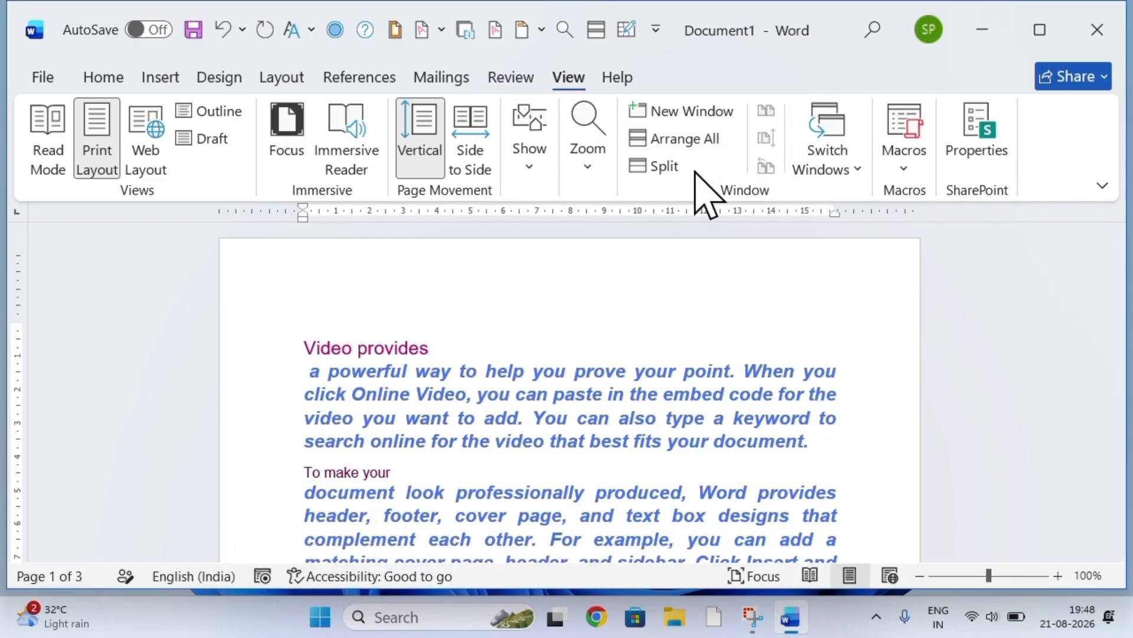
Split the document window, scroll the lower pane, and add GGGG to the end of the "Video provides" heading.
left_click(679, 189)
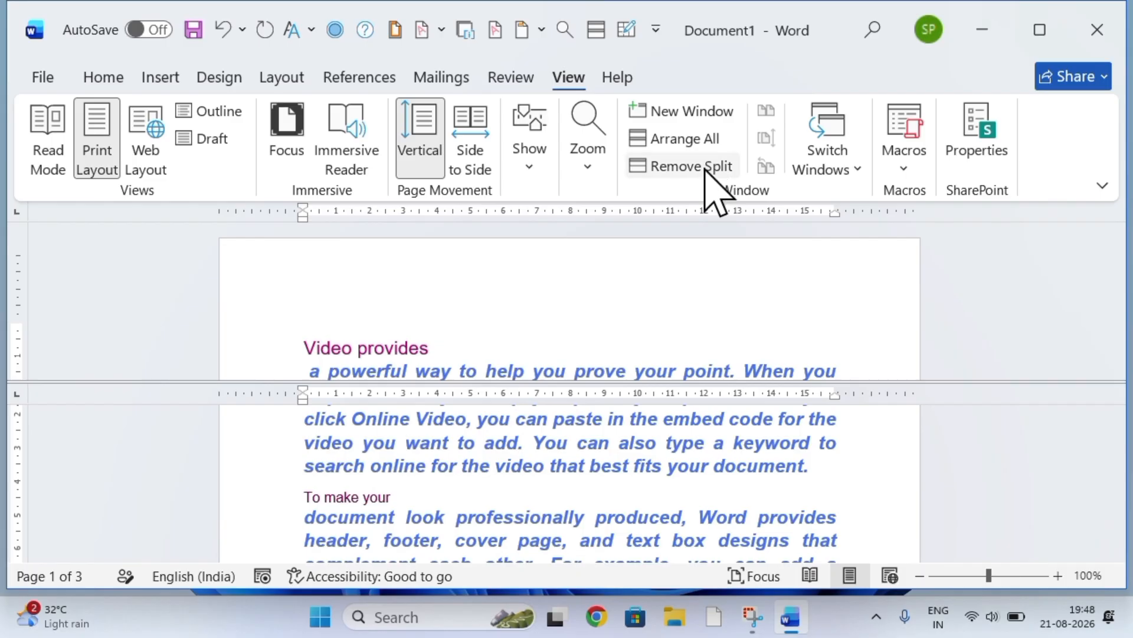
left_click_drag(1118, 431, 1117, 457)
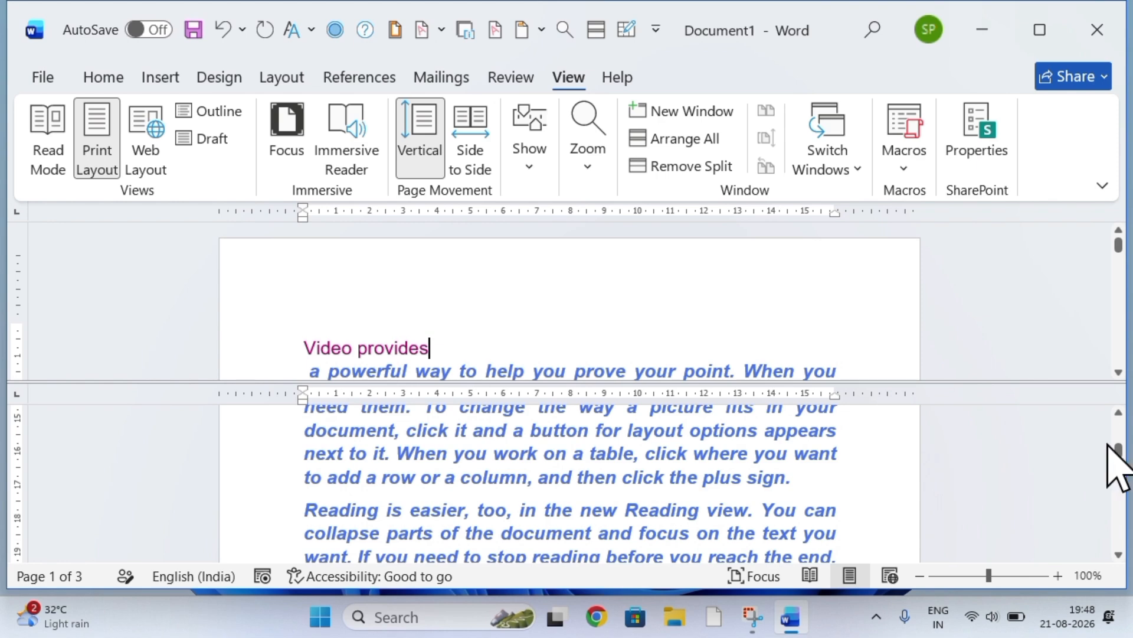
left_click_drag(1122, 452, 1113, 321)
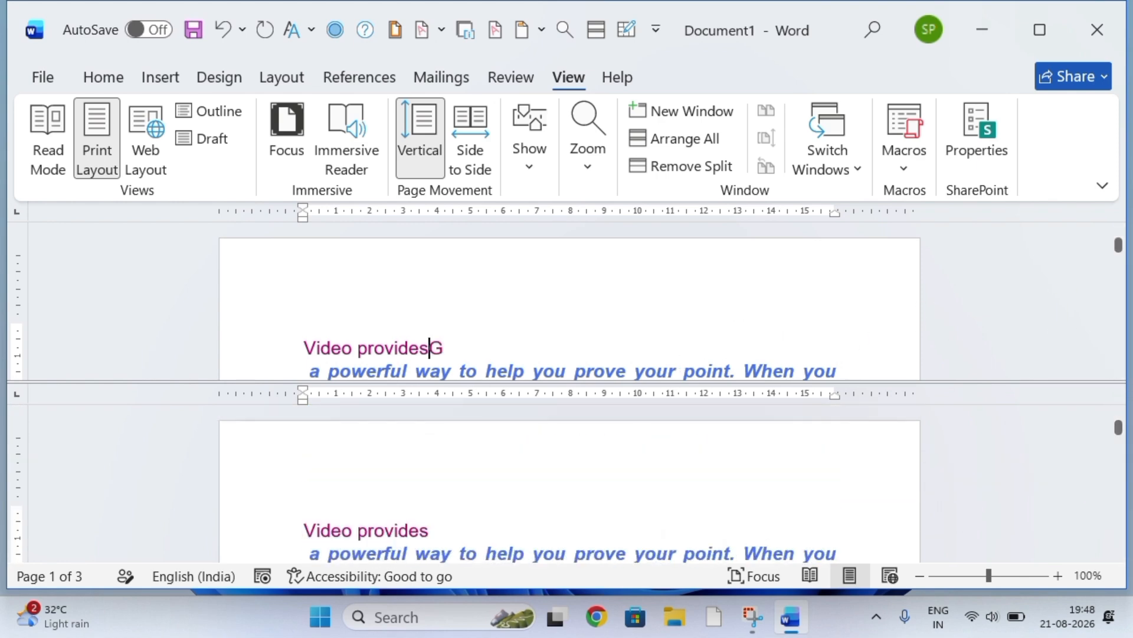
type("GGG")
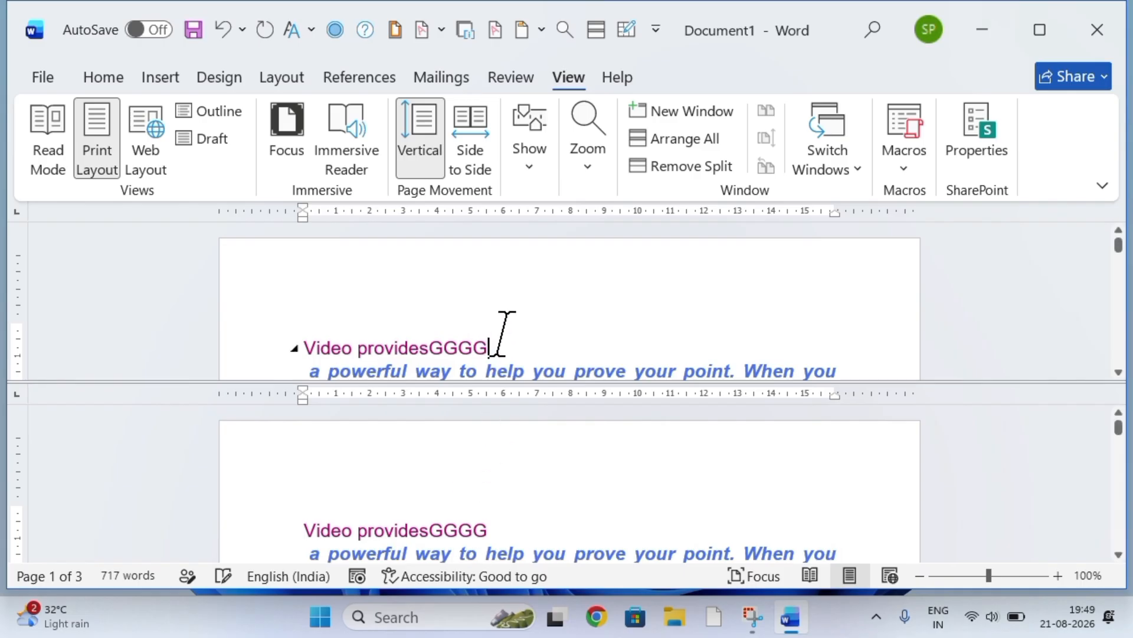
Add GGGGG to the end of the "Video provides" heading and close the document without saving it.
type("GGGGG")
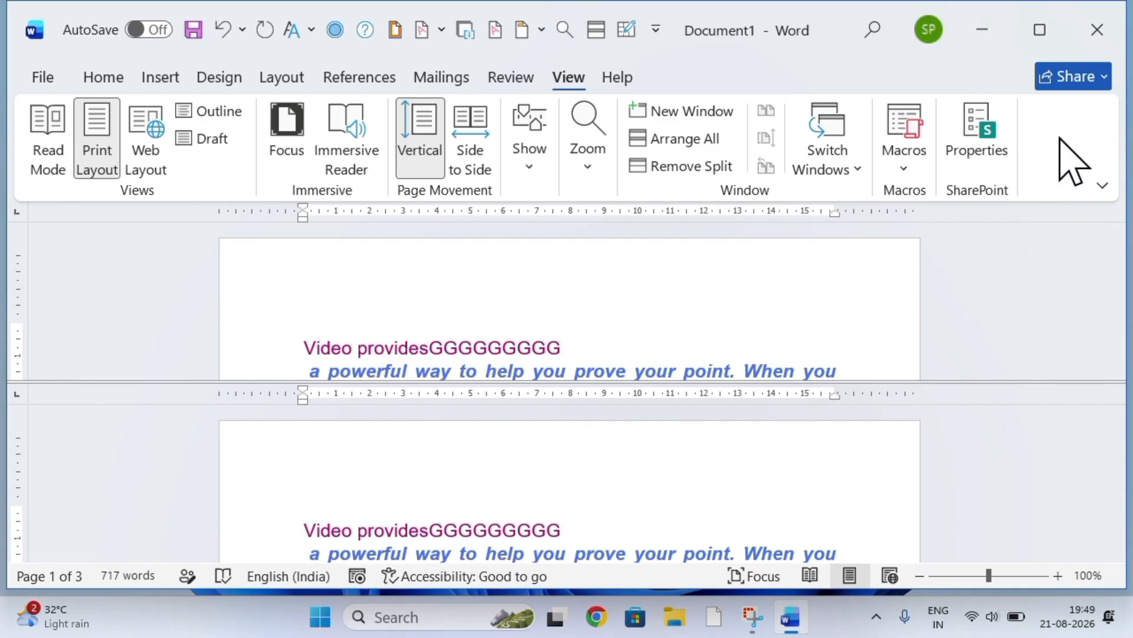
left_click(1101, 35)
left_click(662, 450)
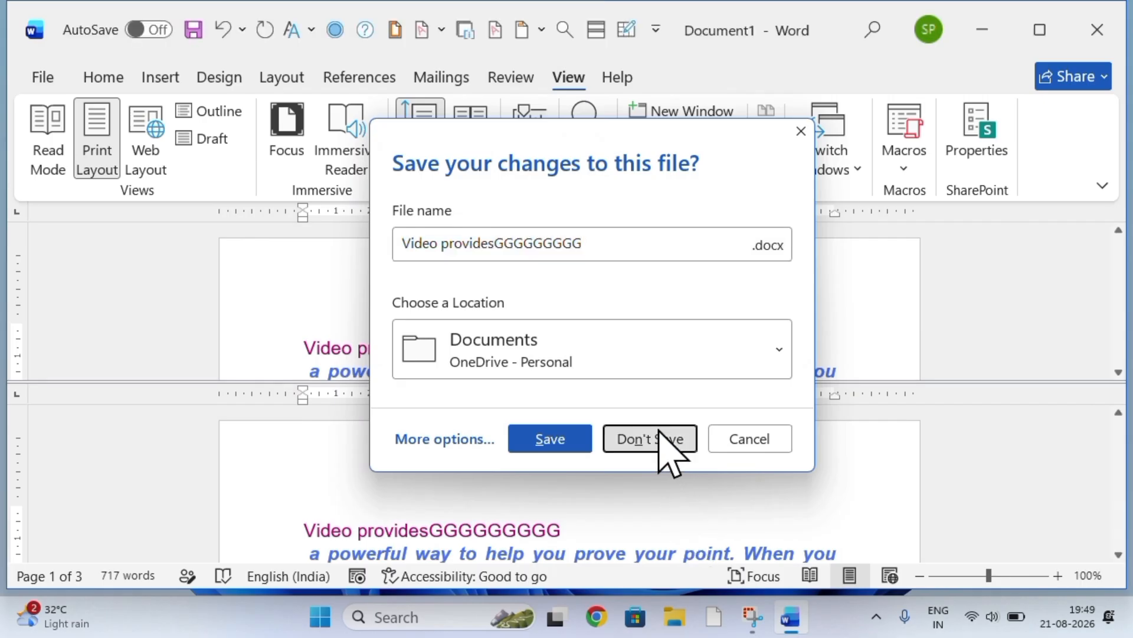
Start Word again and create a new blank document.
mouse_move(783, 617)
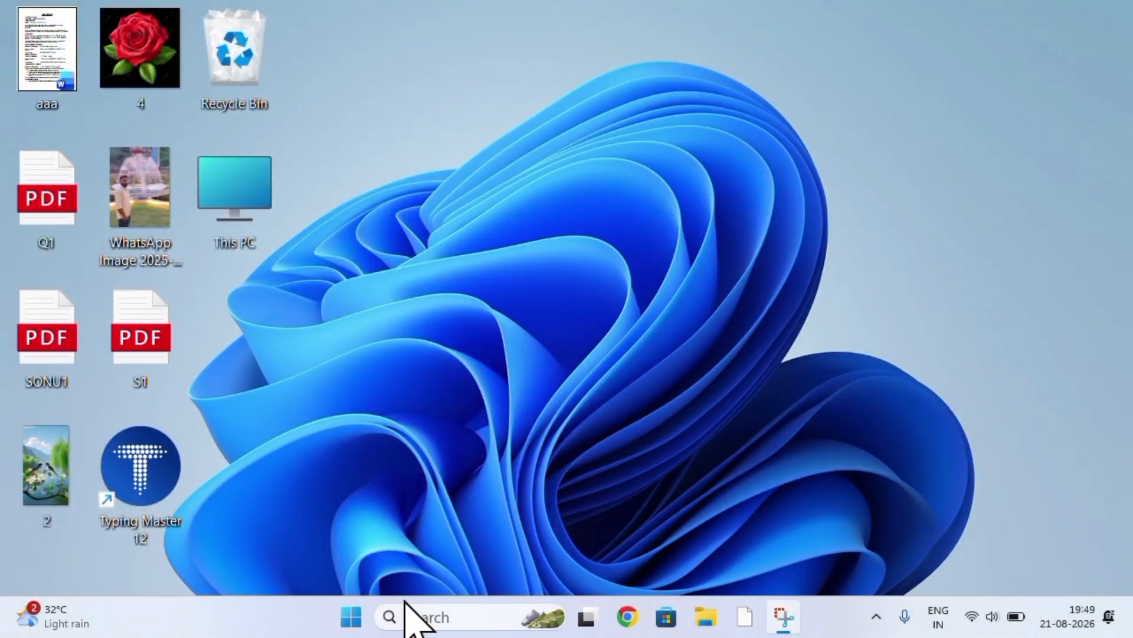
left_click(347, 623)
left_click(370, 219)
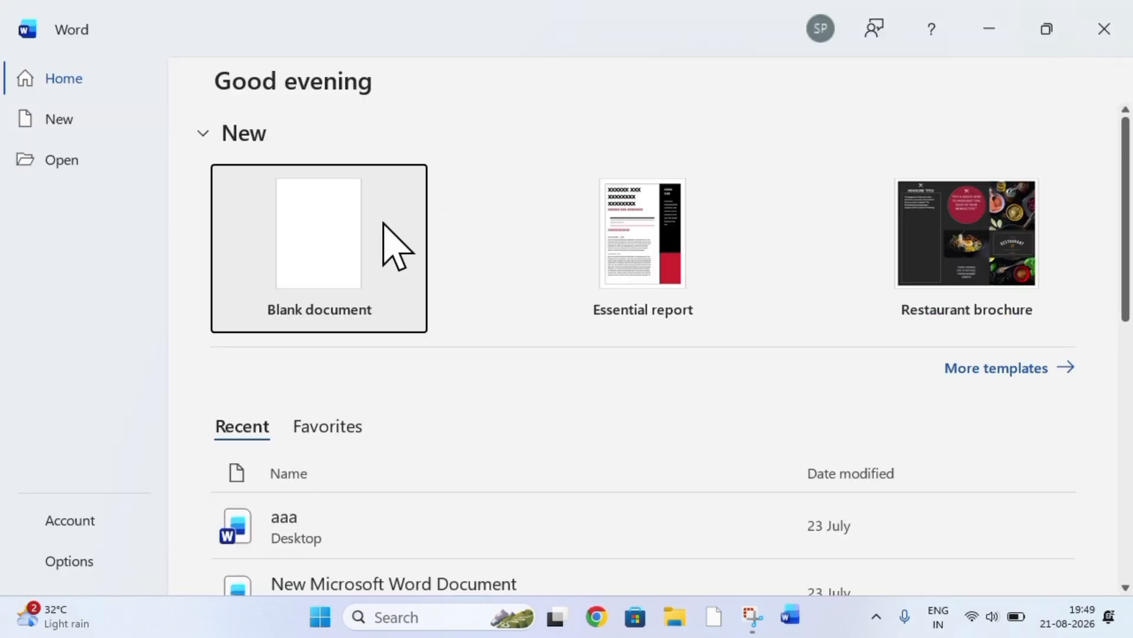
left_click(390, 242)
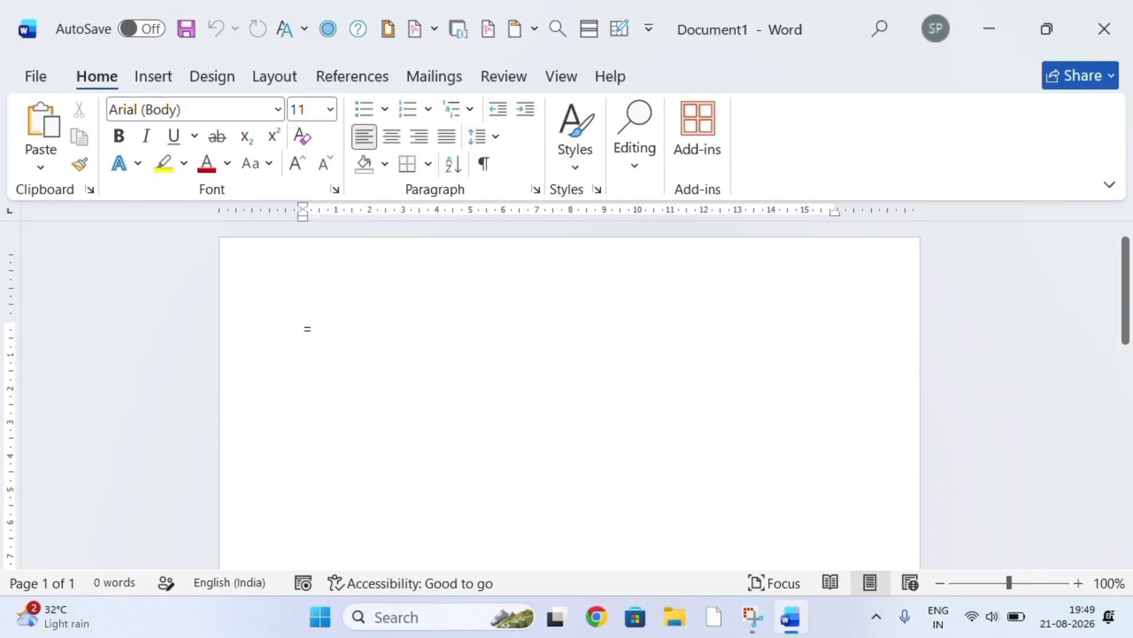
Generate sample paragraphs in the blank document with the =RAND() function.
type("=R")
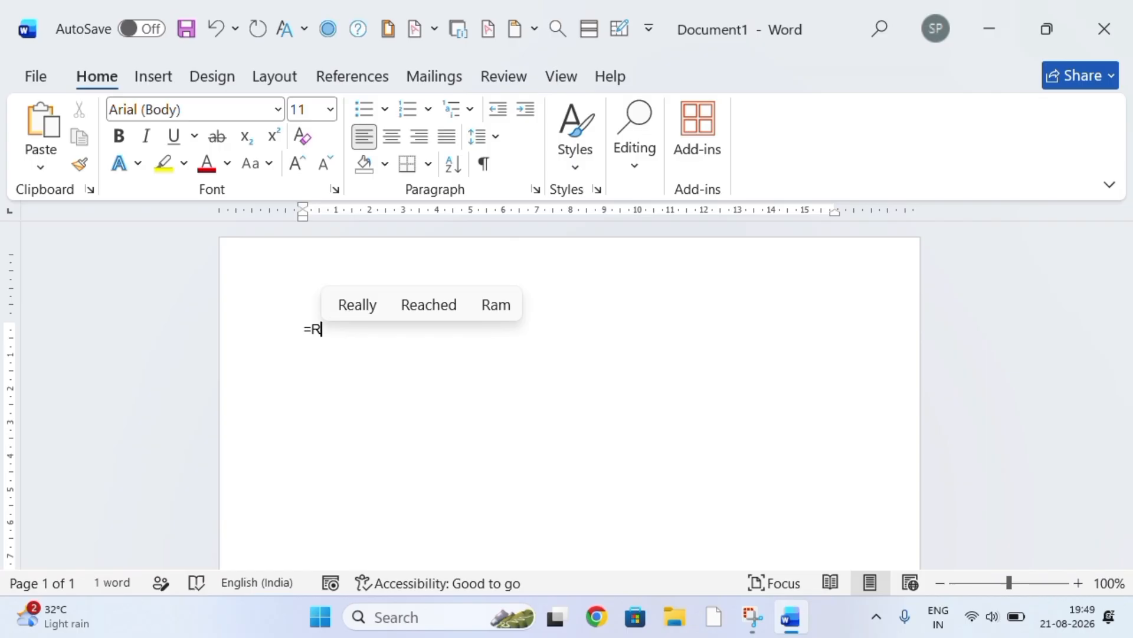
type("AND")
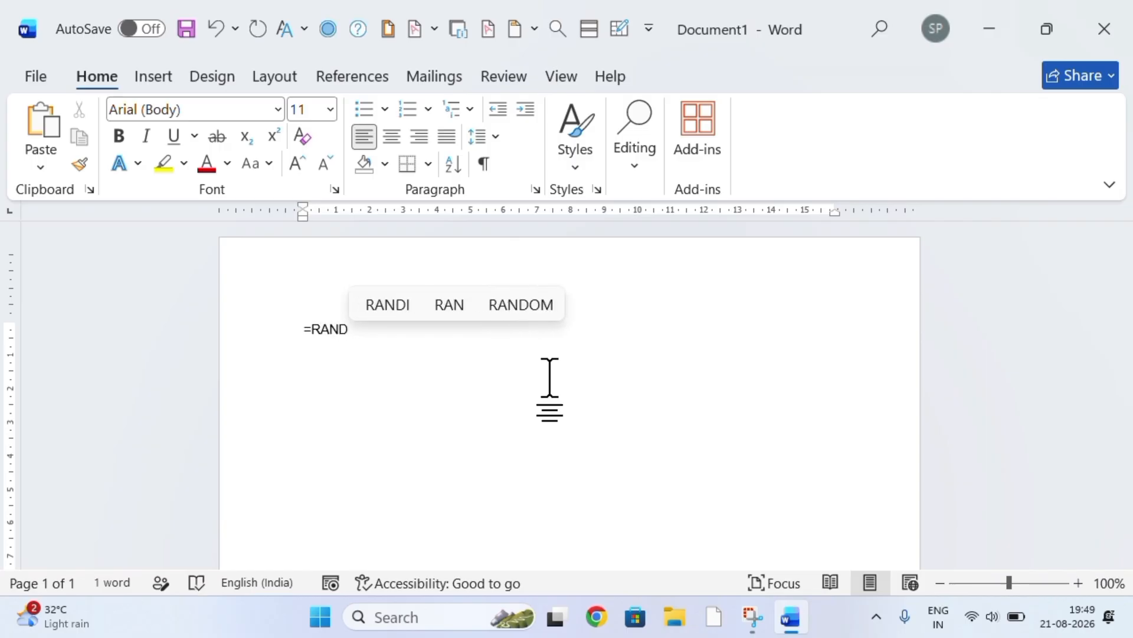
type("()")
key("Return")
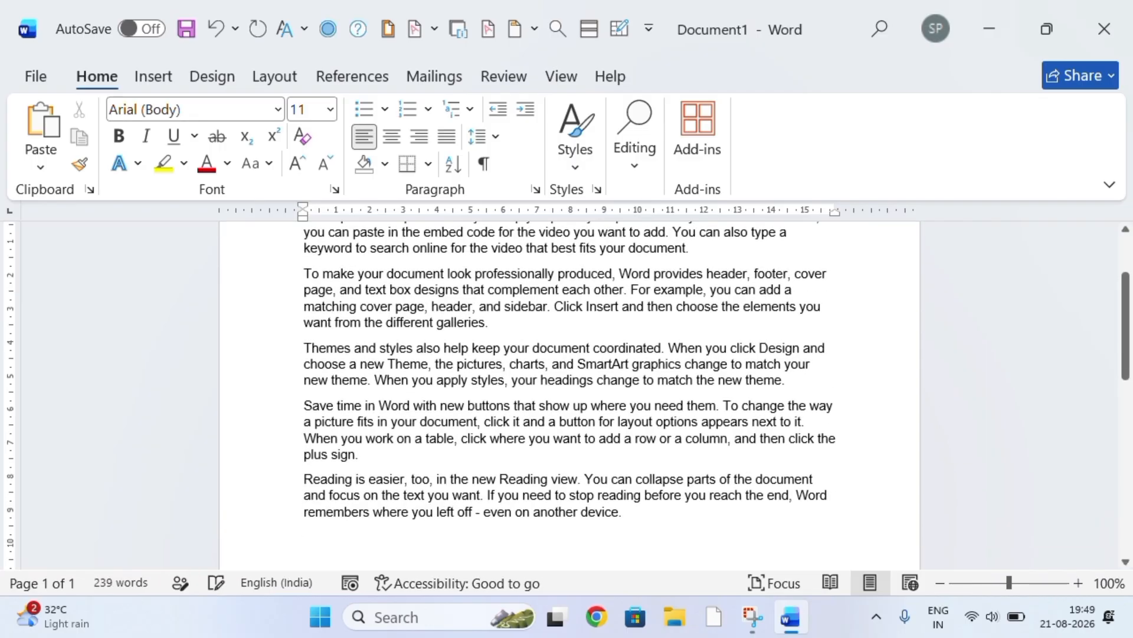
Copy all the sample text, add empty lines below it until the second page starts, and paste the copy there.
key("ctrl+a")
key("ctrl+c")
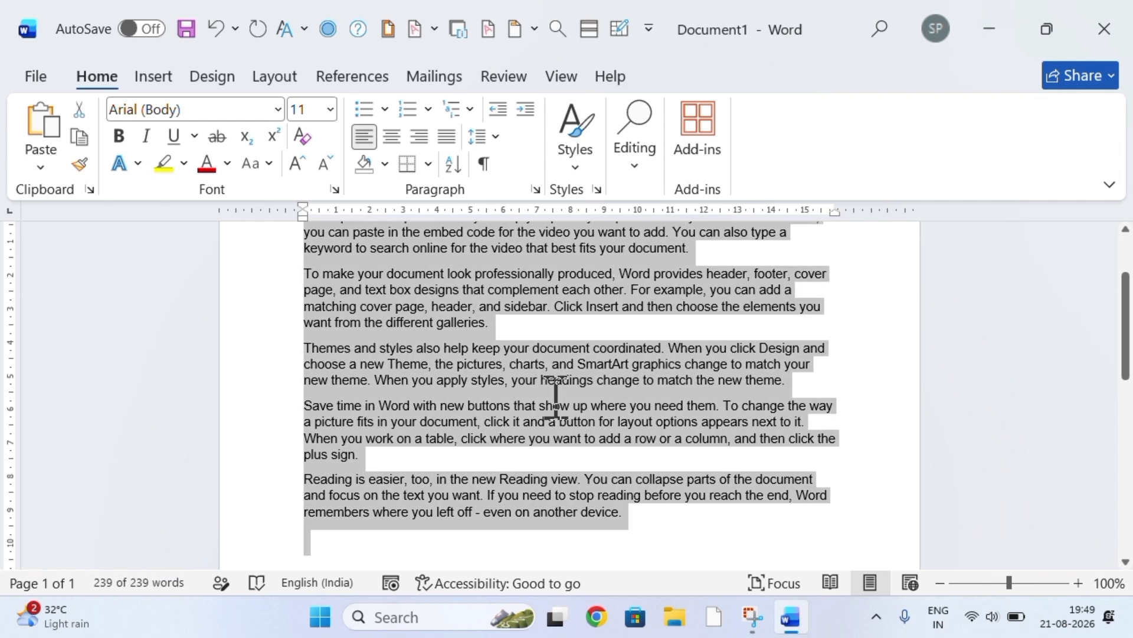
key("ctrl+End")
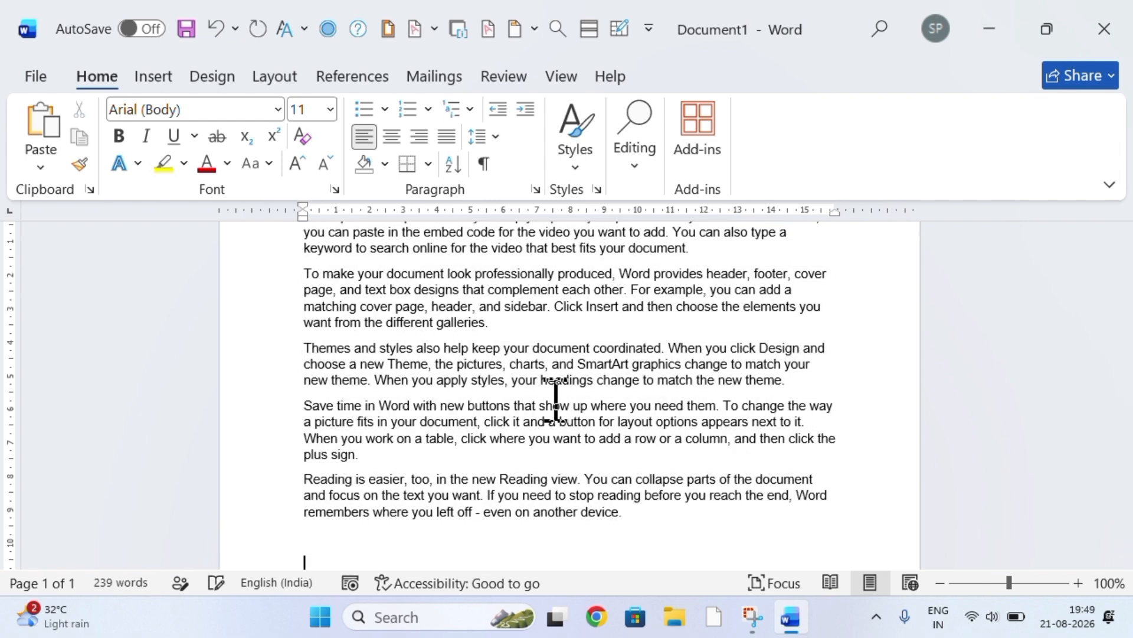
key("Return")
key("Return")
key("Return")
key("Return")
key("Return")
key("Return")
key("Return")
key("Return")
key("Return")
key("Return")
key("Return")
key("Return")
key("Return")
key("Return")
key("Return")
key("Return")
key("Return")
key("Return")
key("Return")
key("Return")
key("Return")
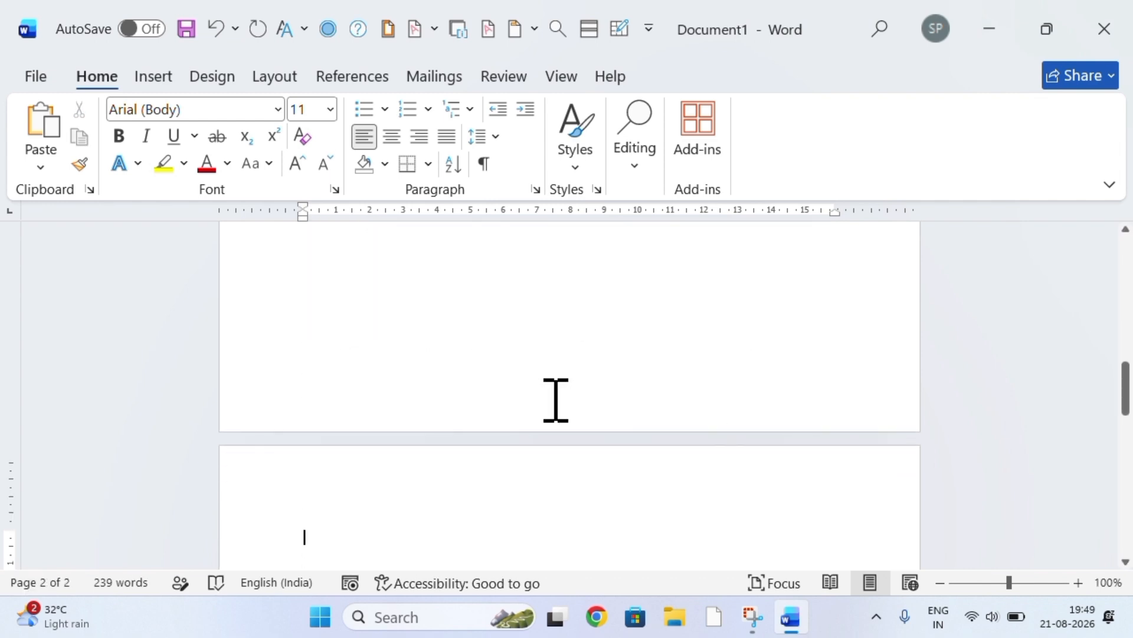
key("ctrl+v")
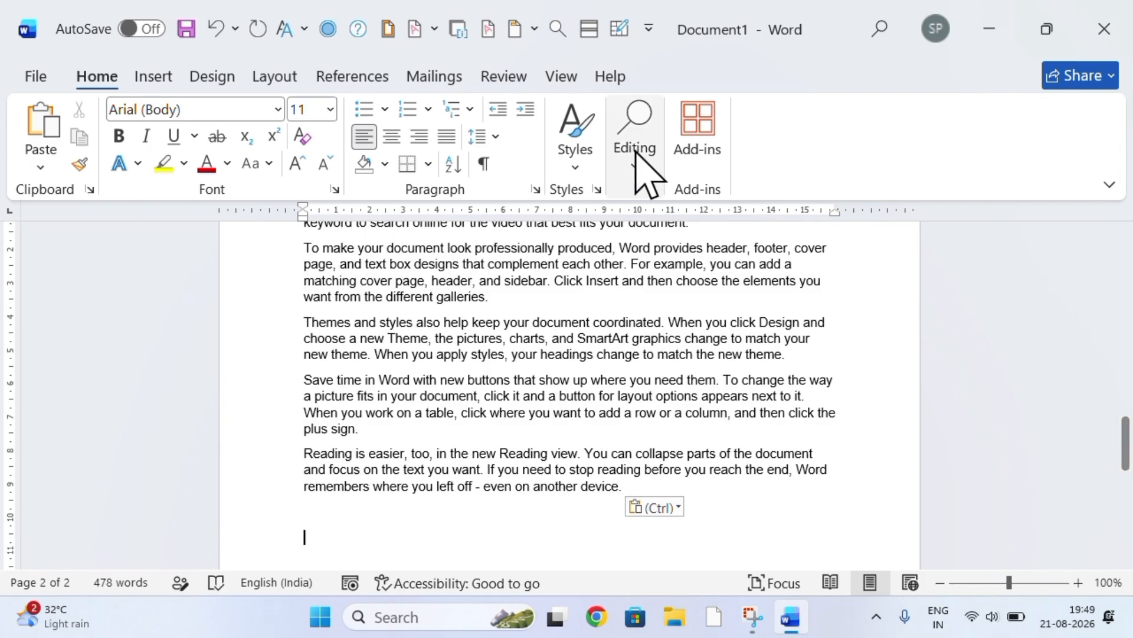
Split the document window, bring the upper pane to the document's beginning, and remove the split.
left_click(561, 76)
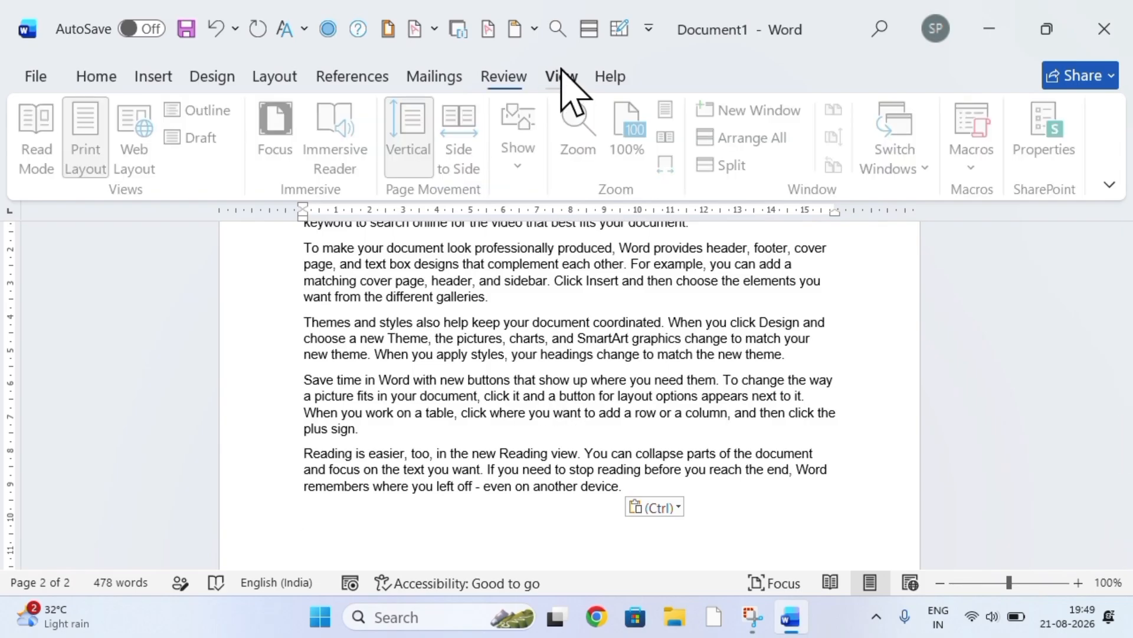
left_click(737, 174)
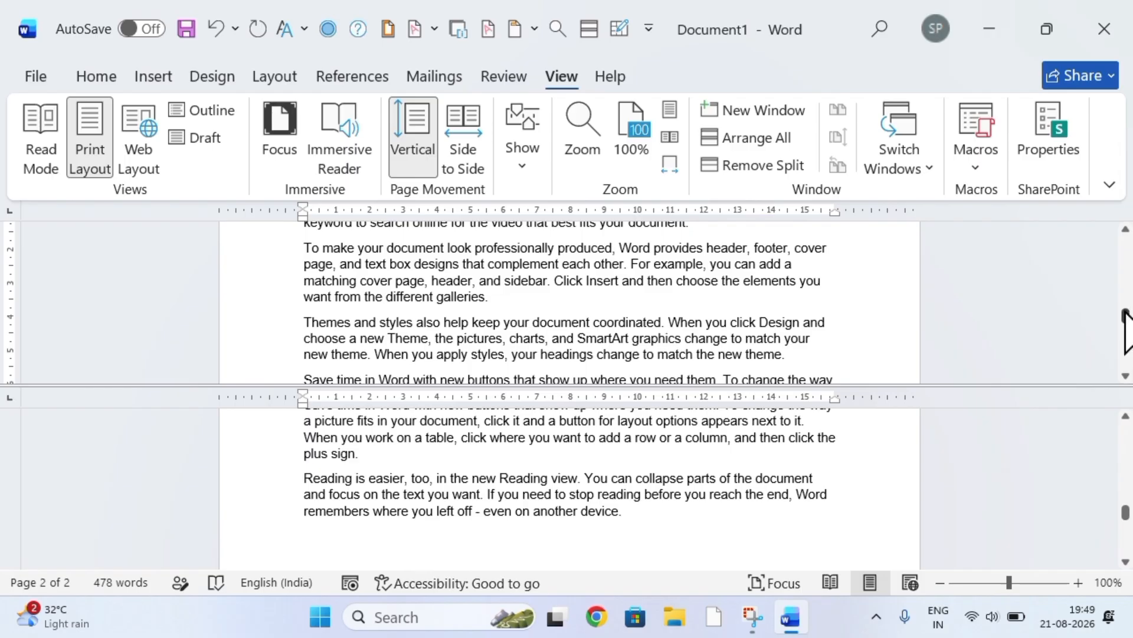
left_click_drag(1125, 313, 1127, 195)
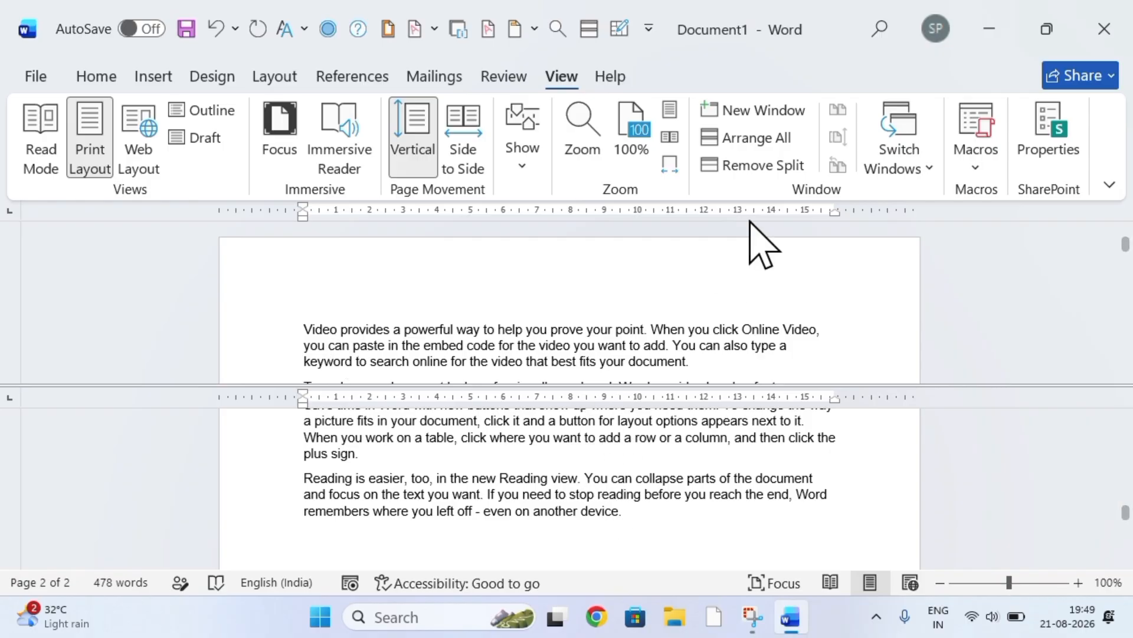
left_click(761, 166)
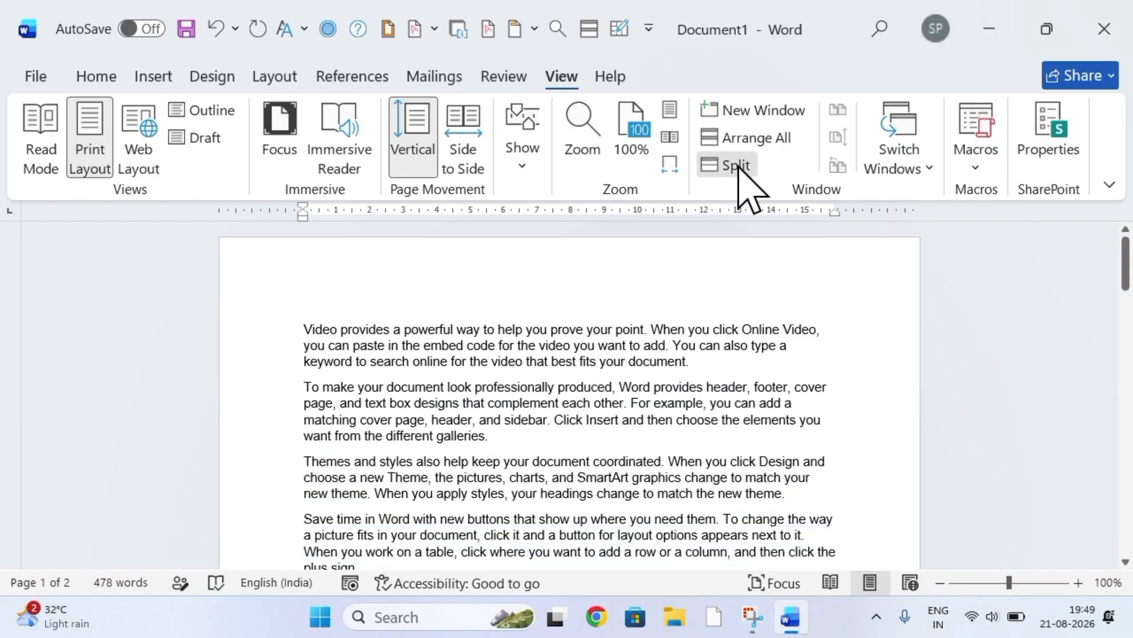
Split the window again, show the document's beginning in both panes, and insert filler letters starting with GFDFGDFGD inside the word "prove".
left_click(735, 167)
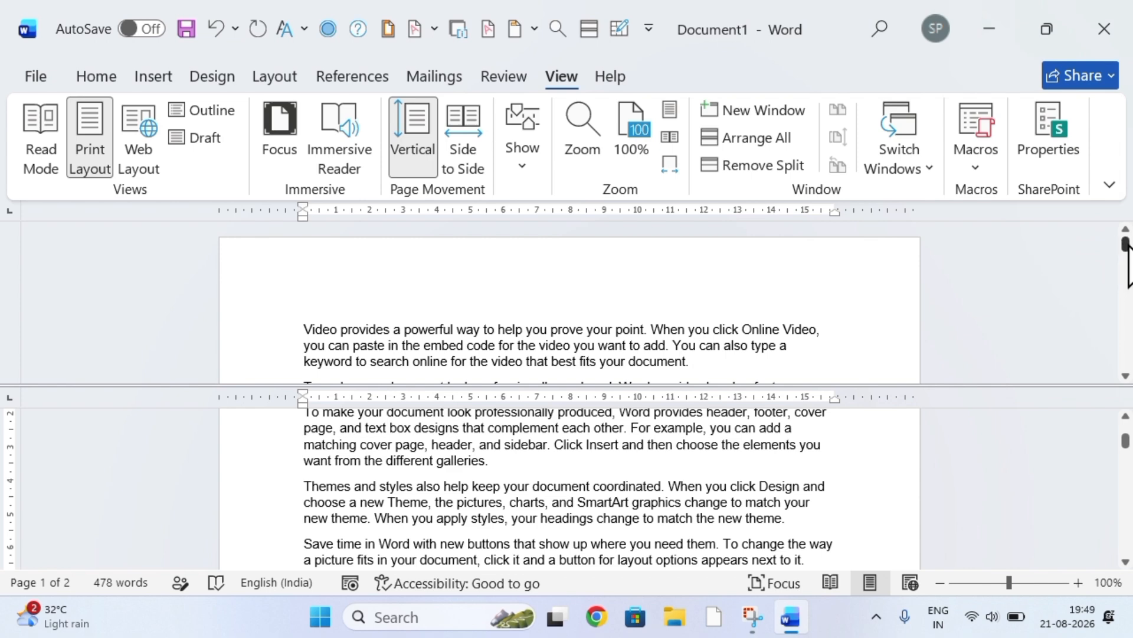
left_click_drag(1126, 248, 1124, 204)
left_click(571, 328)
type("GFDFGDFGD")
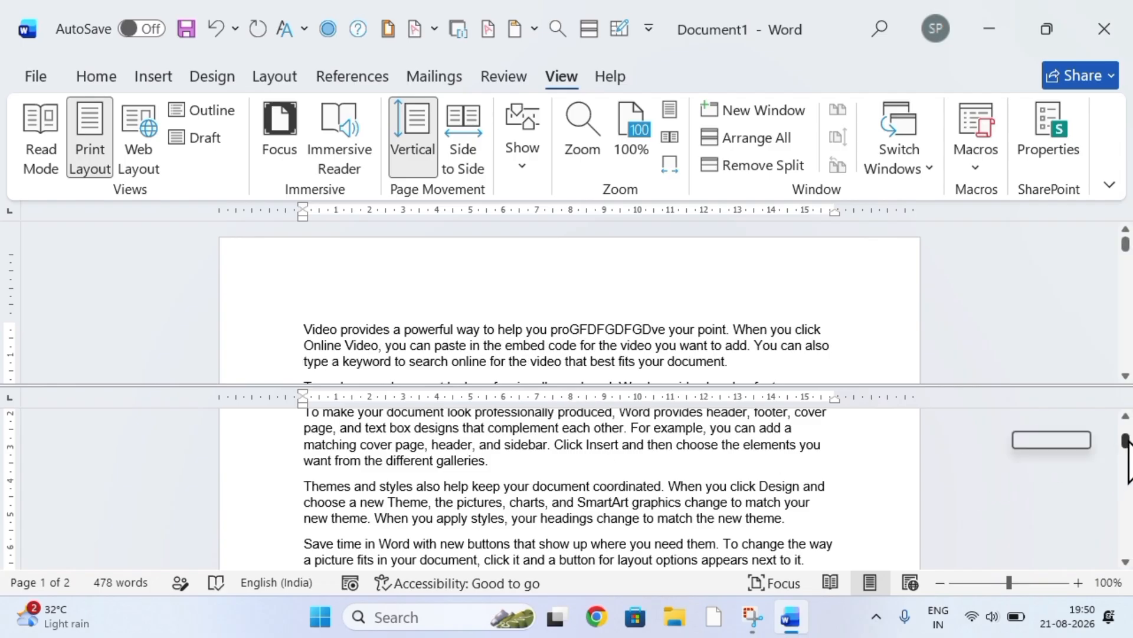
left_click_drag(1125, 440, 1125, 430)
type("DFGDFGDFGDFGDF")
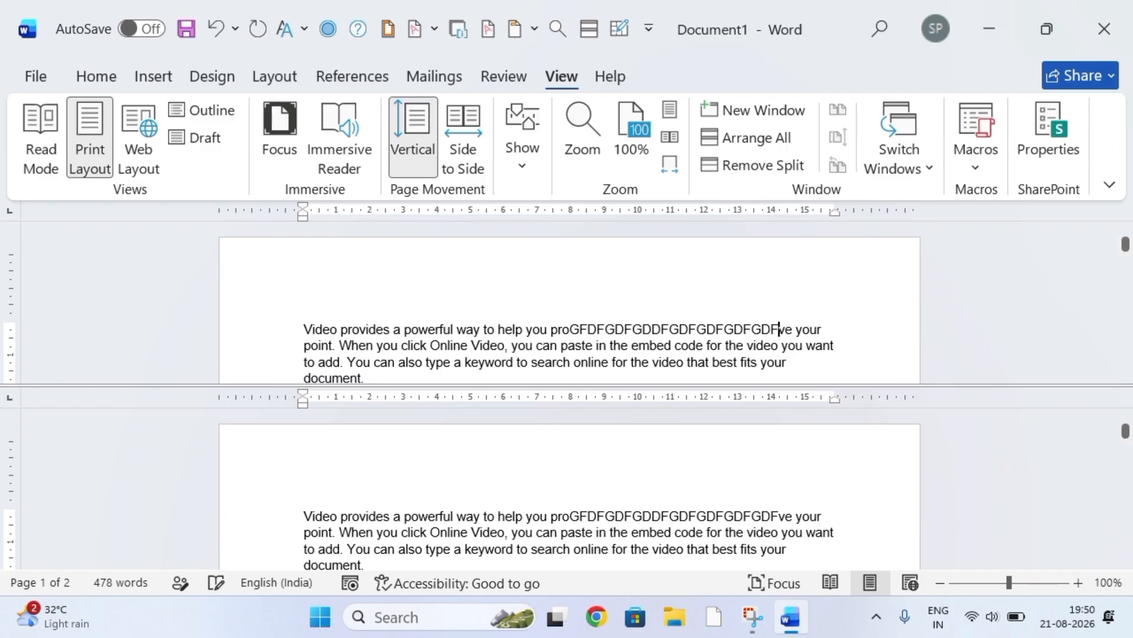
type("GDFGD")
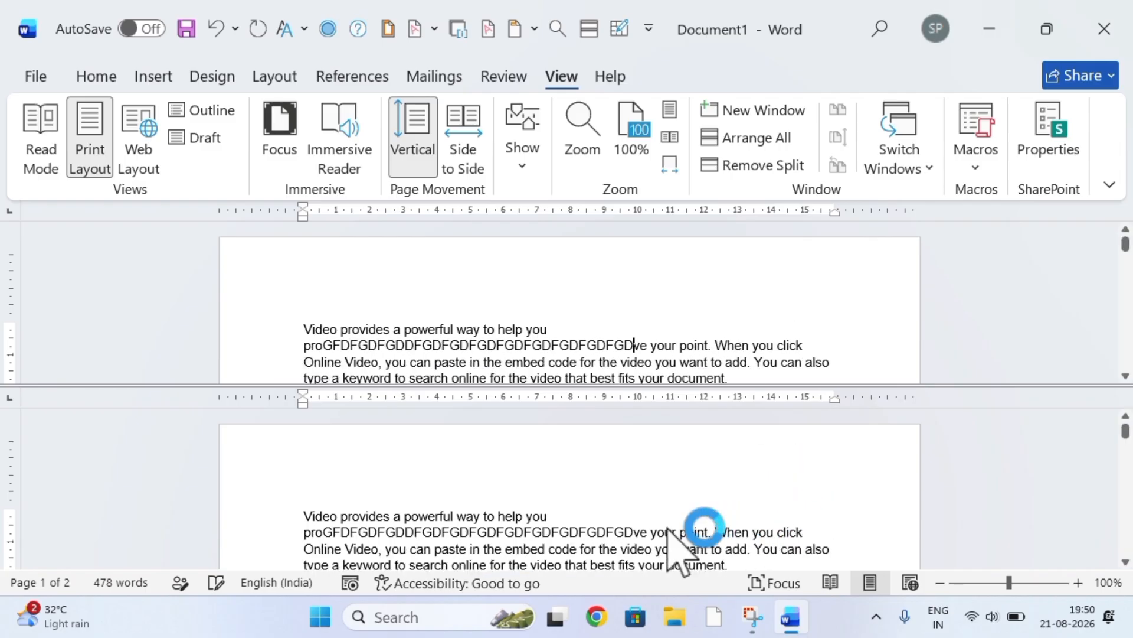
type("FG")
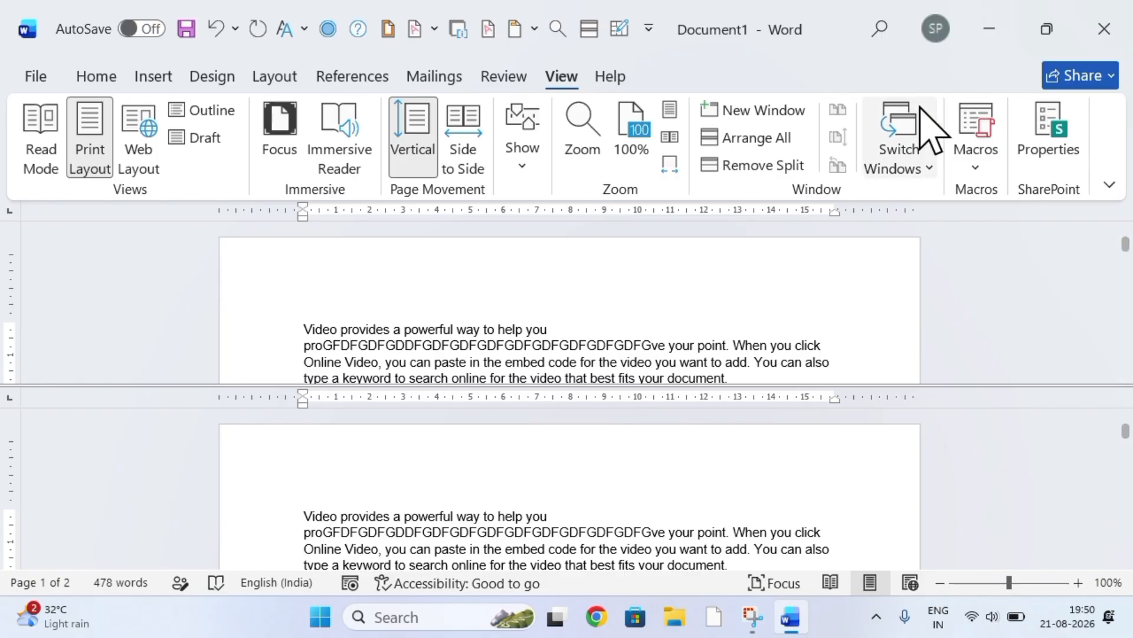
Remove the window split and undo the filler letters inserted in the first paragraph.
left_click(750, 167)
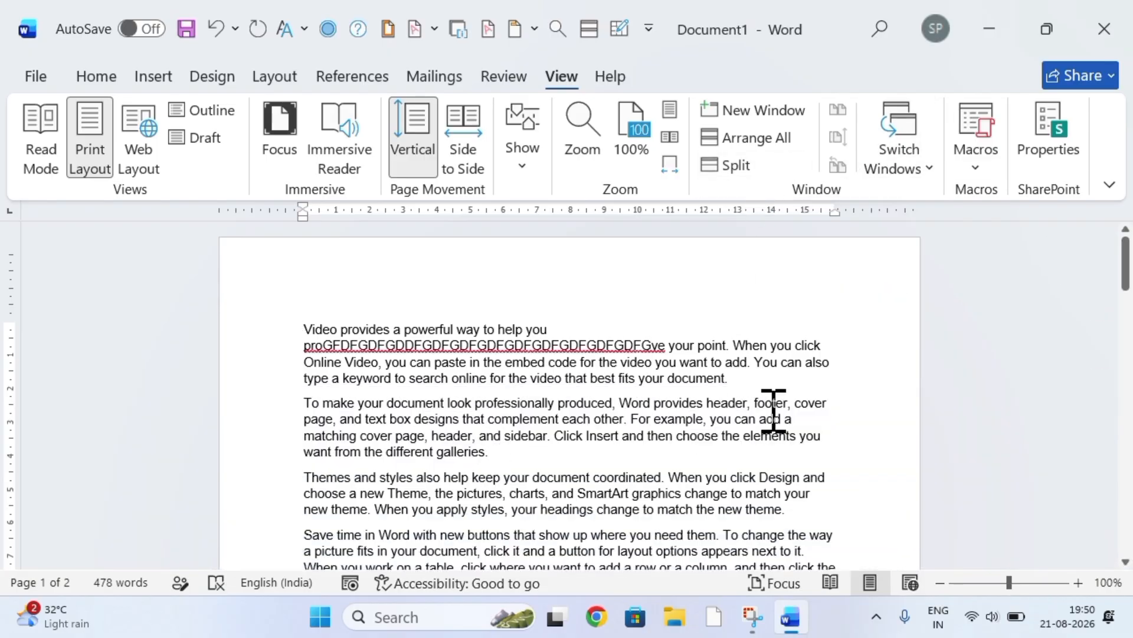
key("ctrl+z")
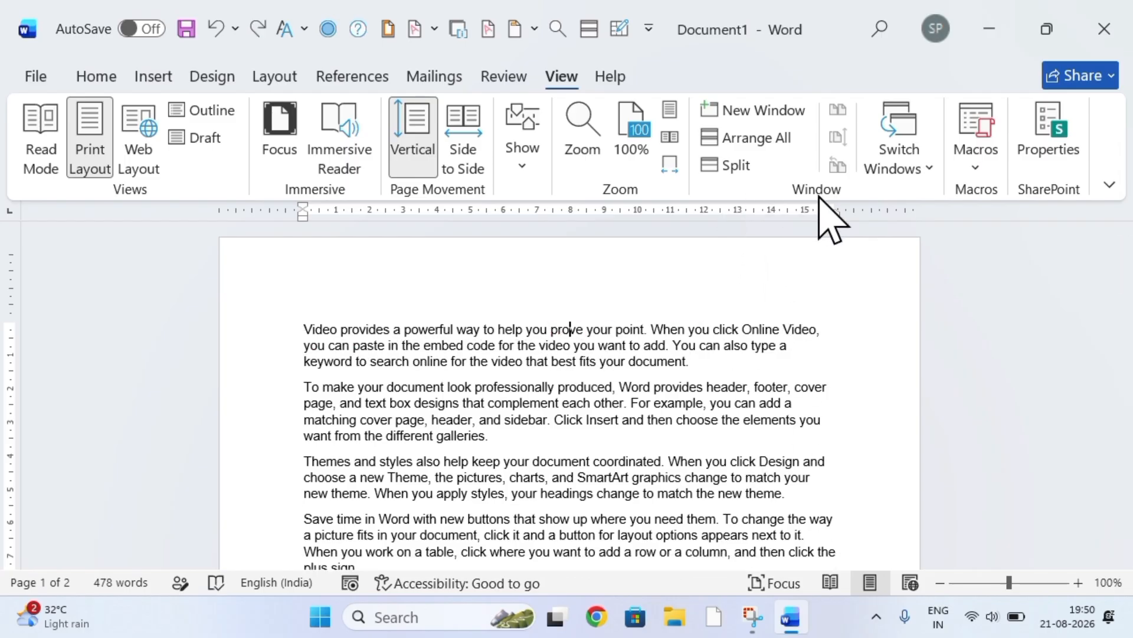
View the list of open windows and the Macros dialog, leaving both without changes.
left_click(921, 171)
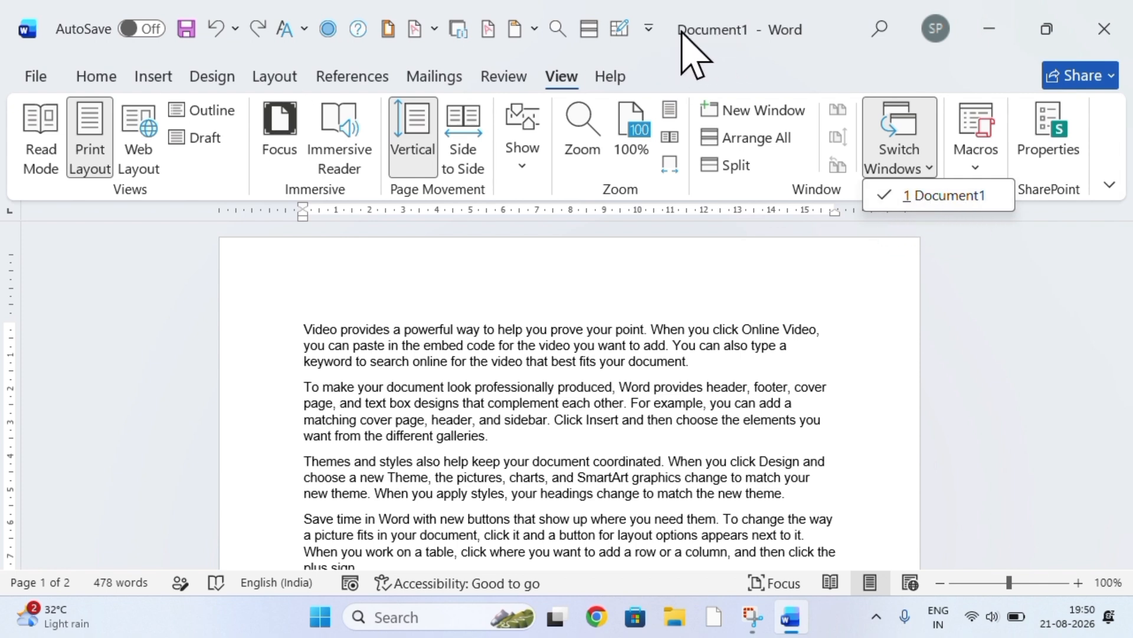
left_click(894, 304)
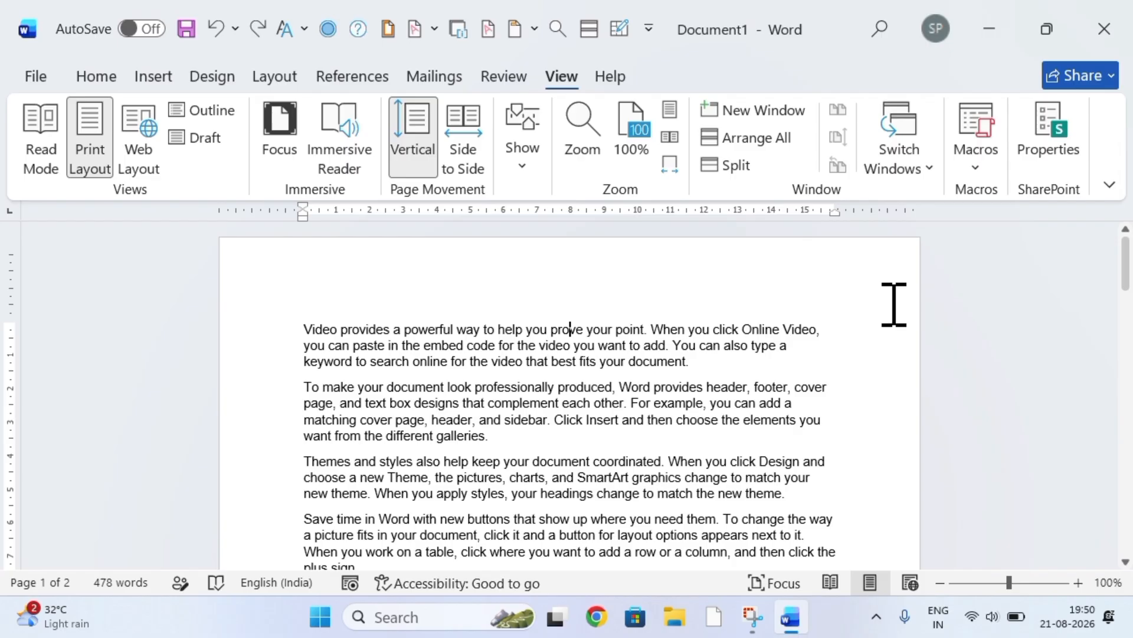
left_click(975, 168)
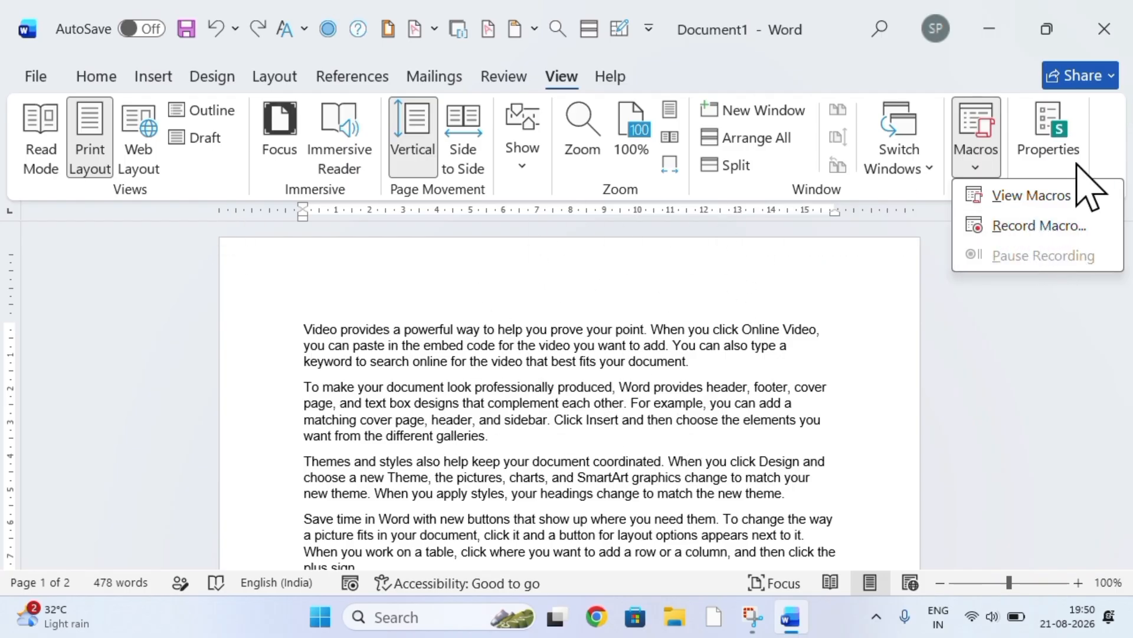
left_click(1056, 198)
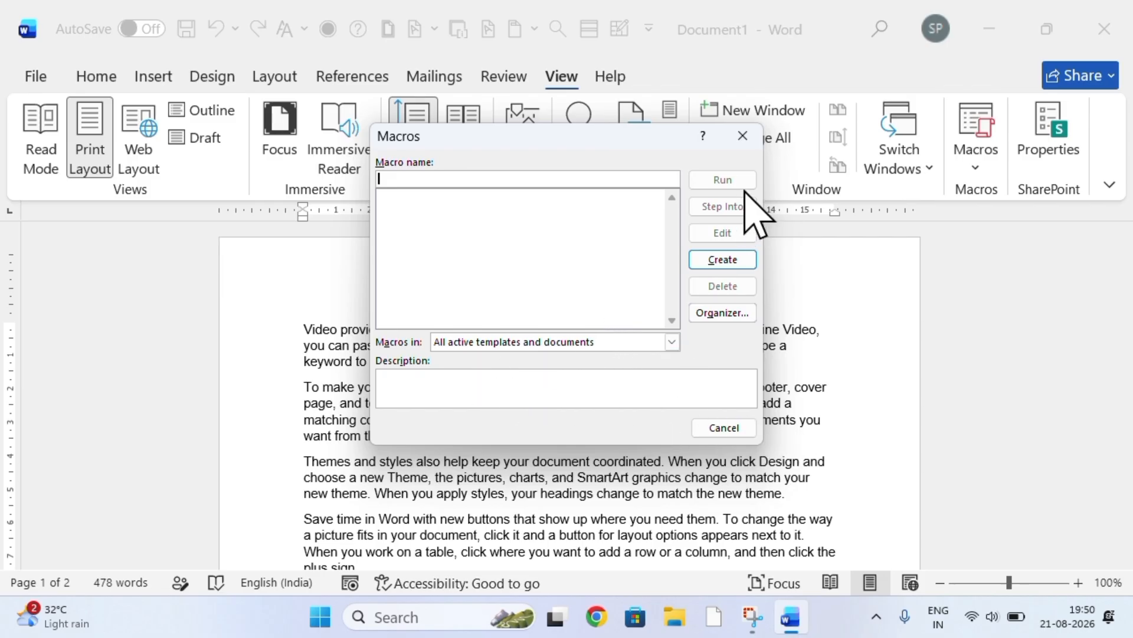
left_click(742, 135)
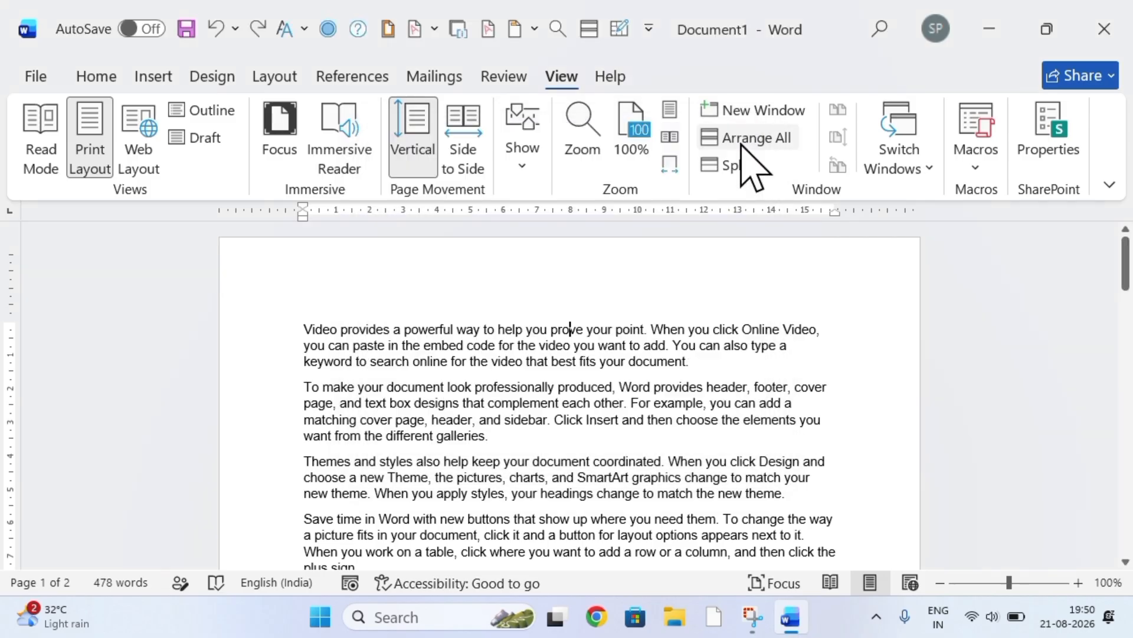
Examine the document's properties, such as size, pages, words and editing time, and look over the text on the second page.
left_click(1052, 163)
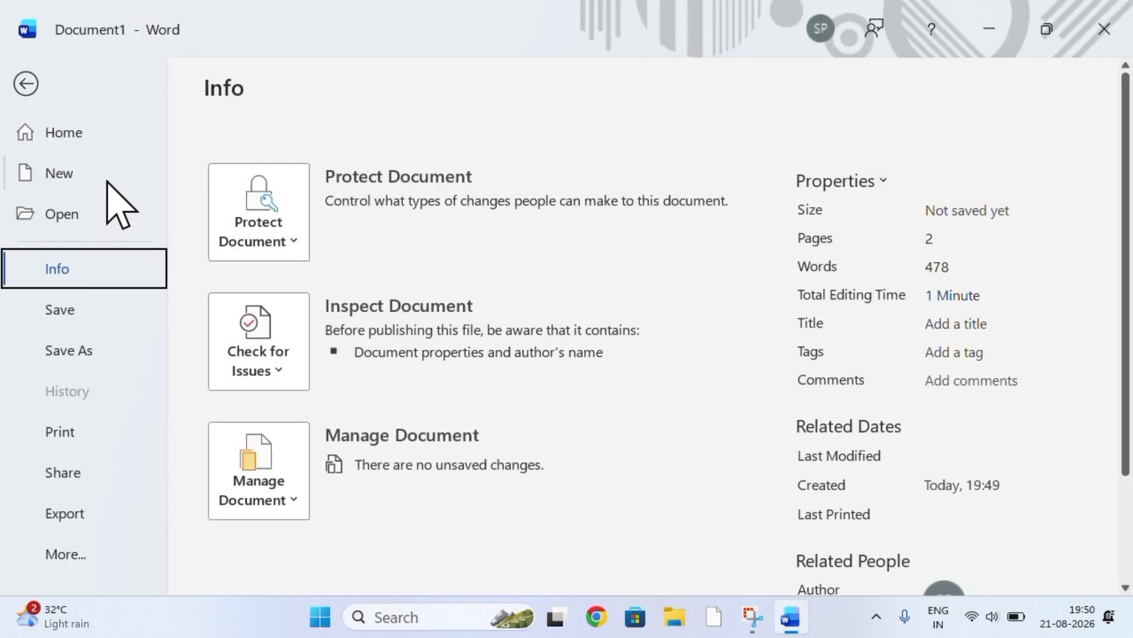
left_click(26, 83)
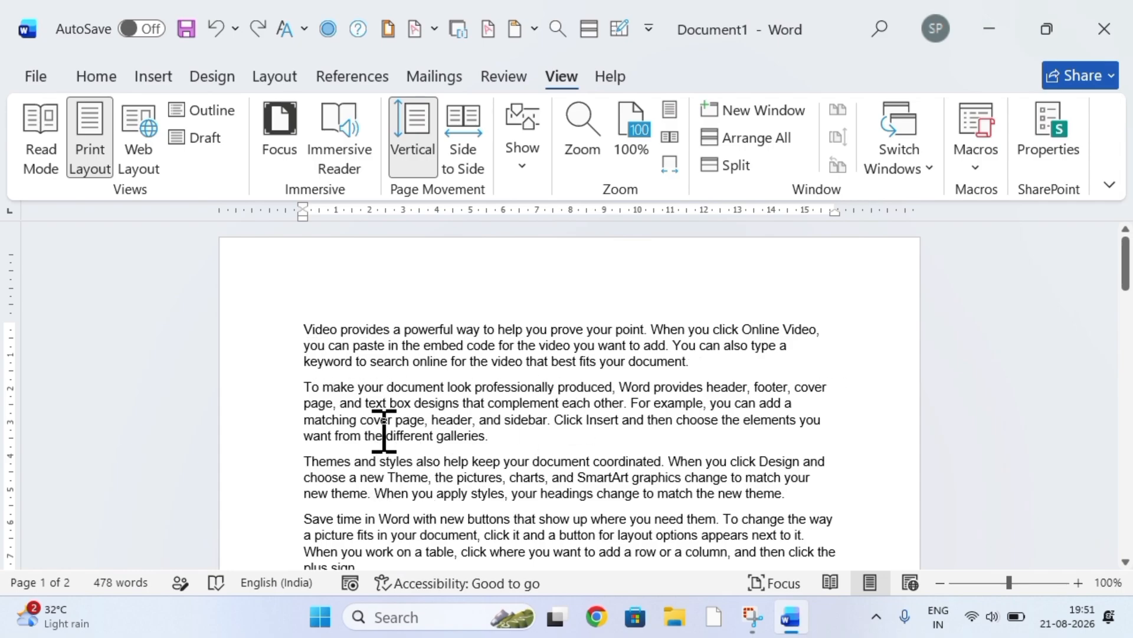
left_click(1068, 155)
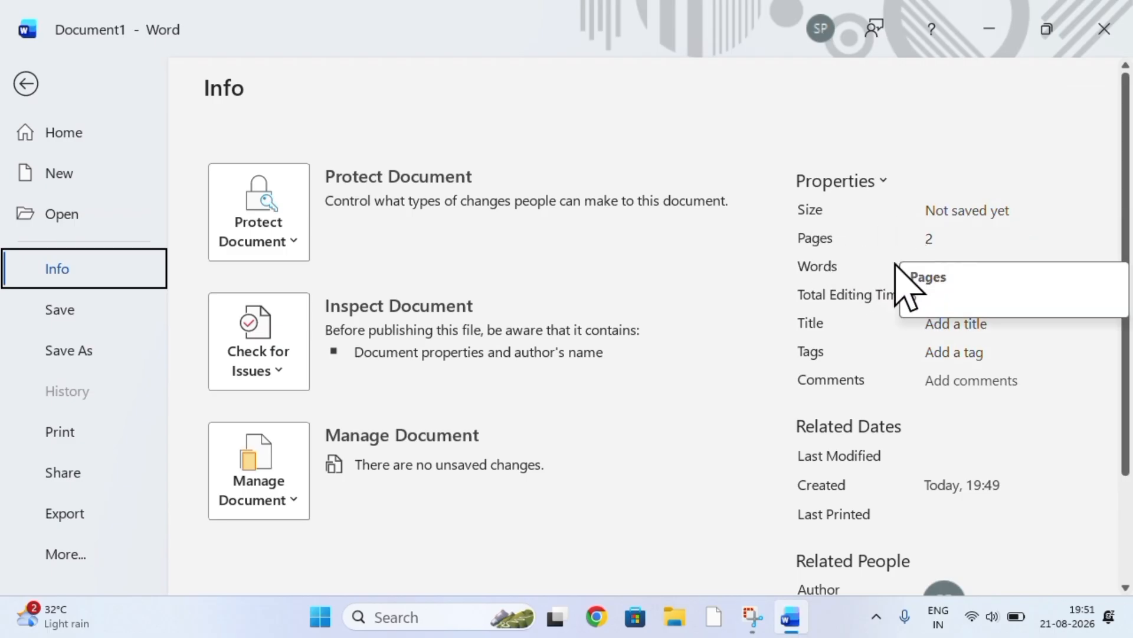
left_click(25, 84)
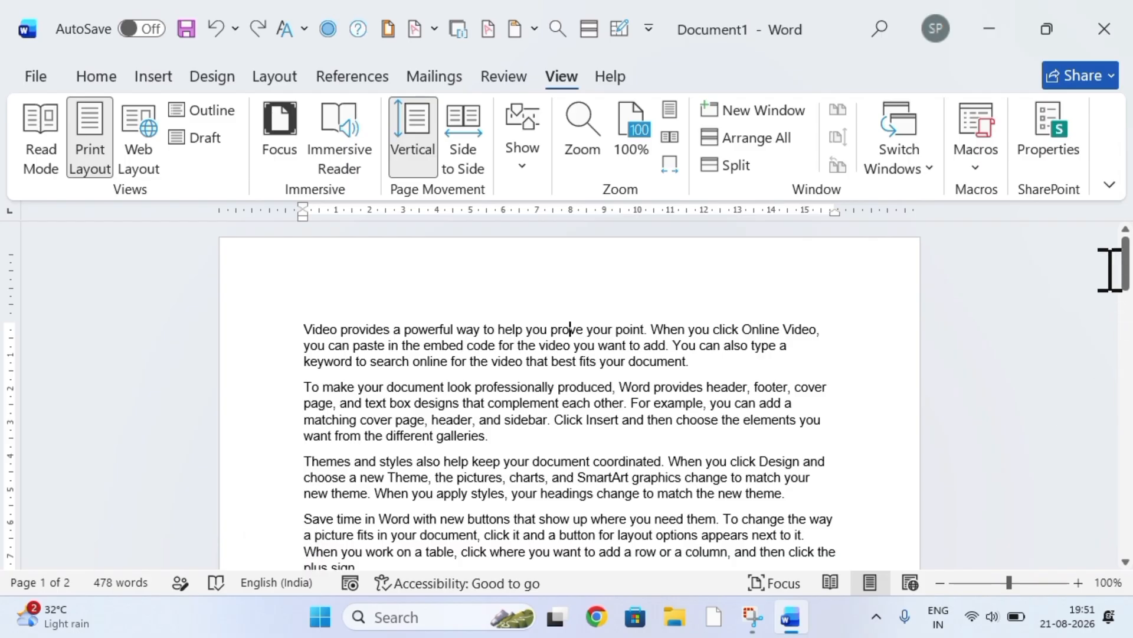
left_click_drag(1126, 278, 1127, 458)
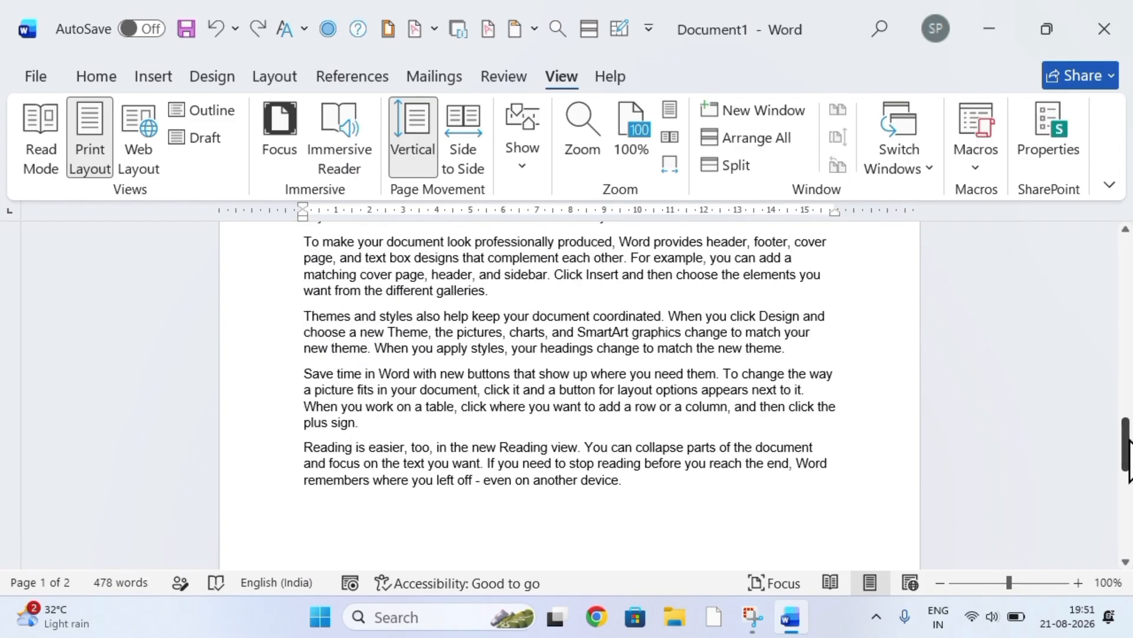
left_click(803, 428)
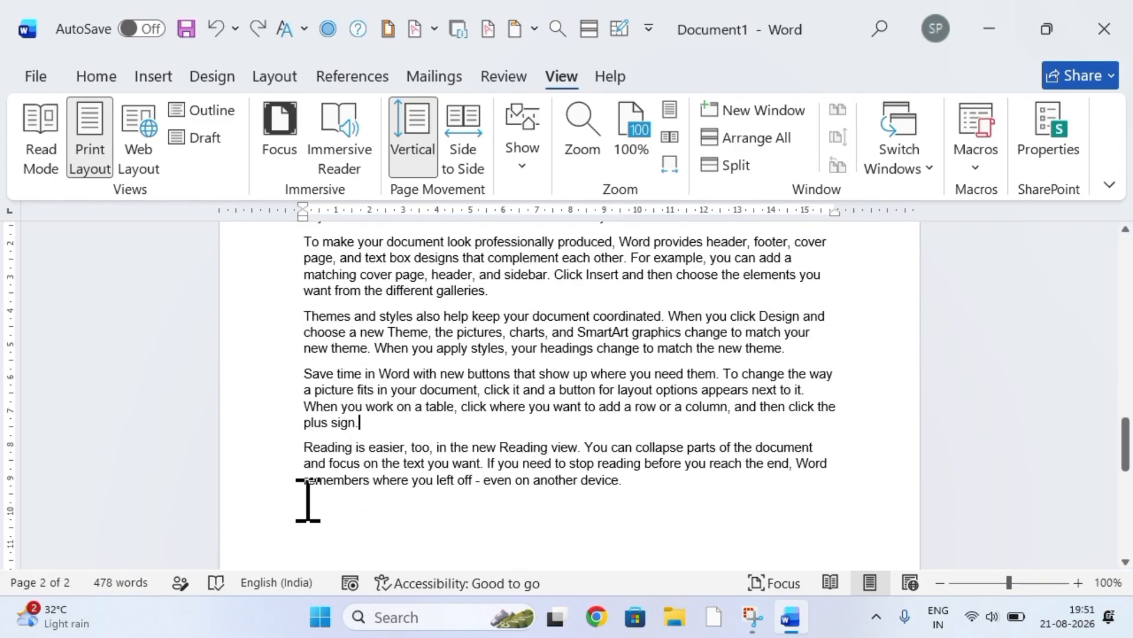
left_click_drag(1126, 452, 1111, 422)
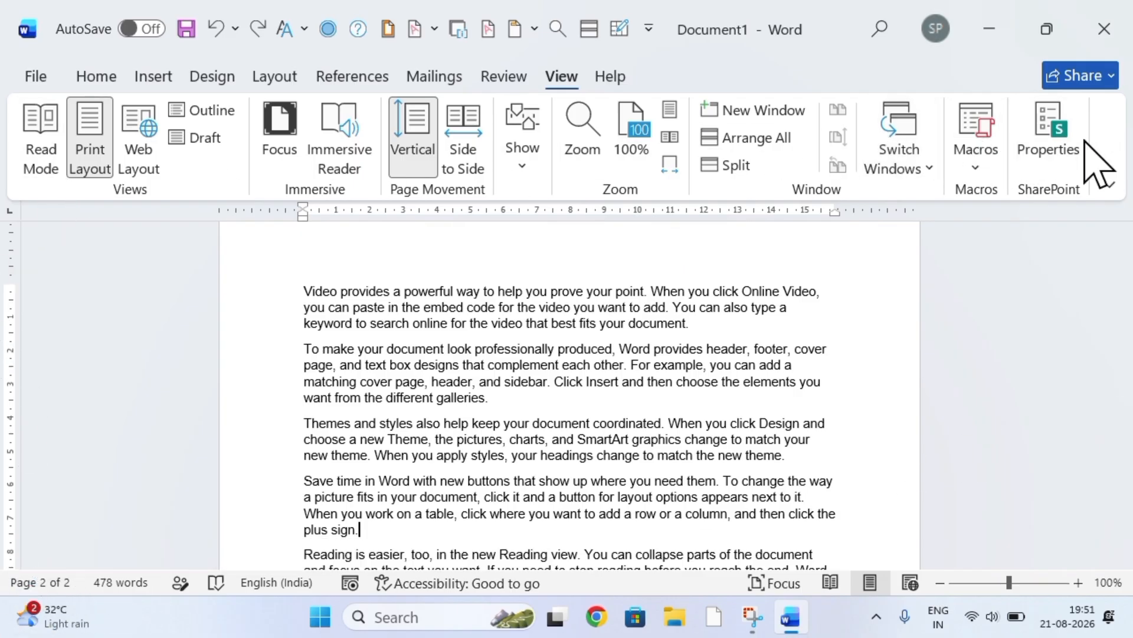
View the document's properties, including the empty title and comments fields, and return to the document.
left_click(1061, 161)
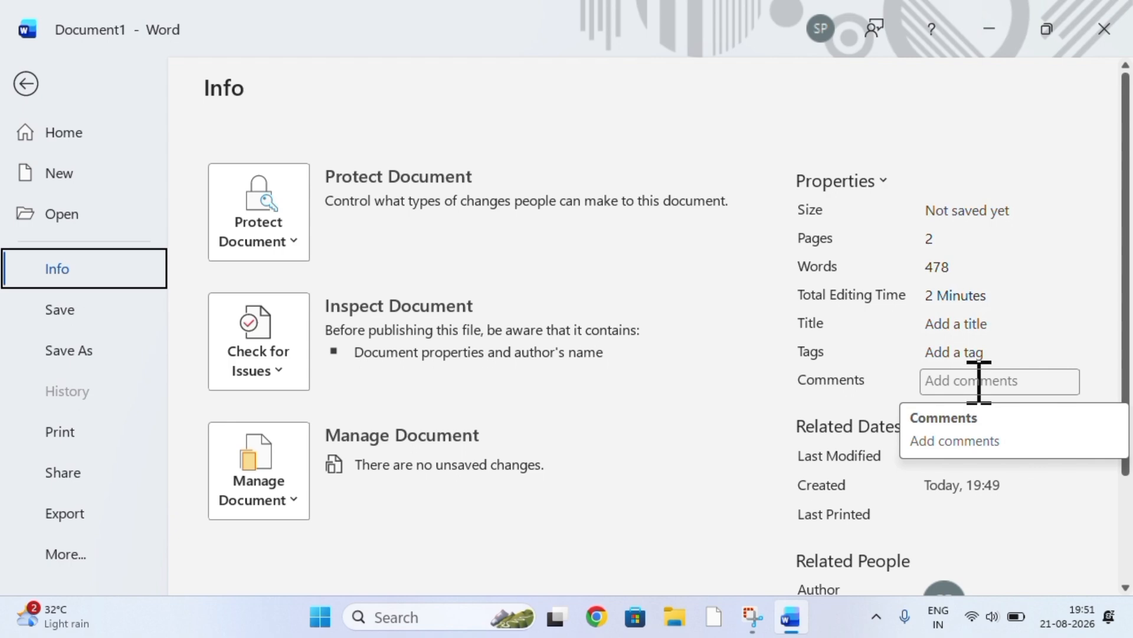
left_click(957, 376)
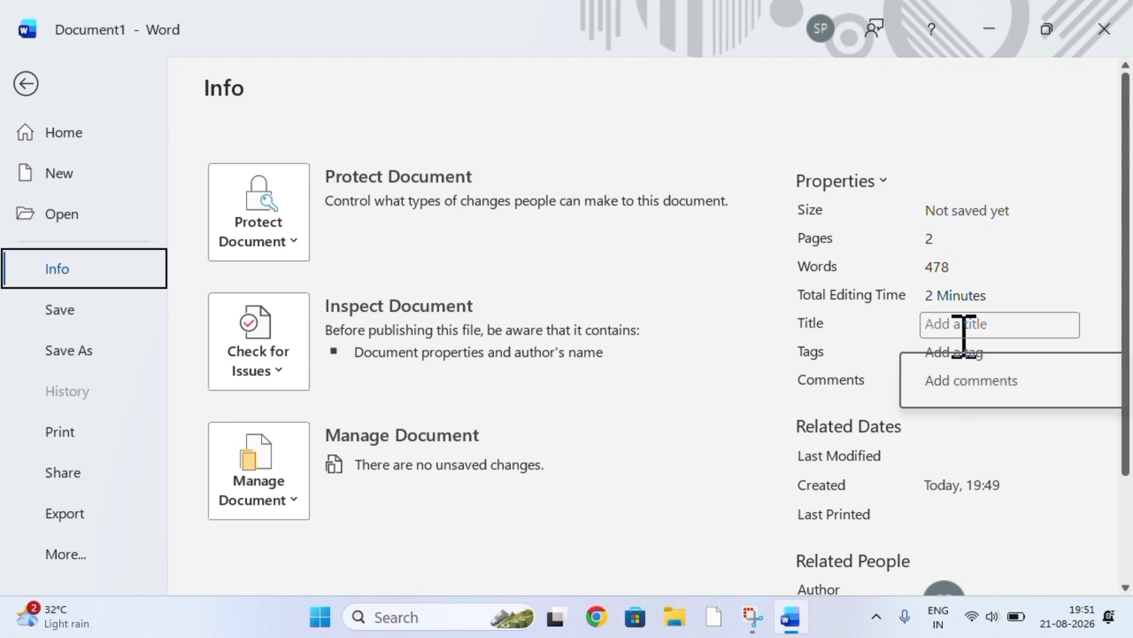
left_click(28, 87)
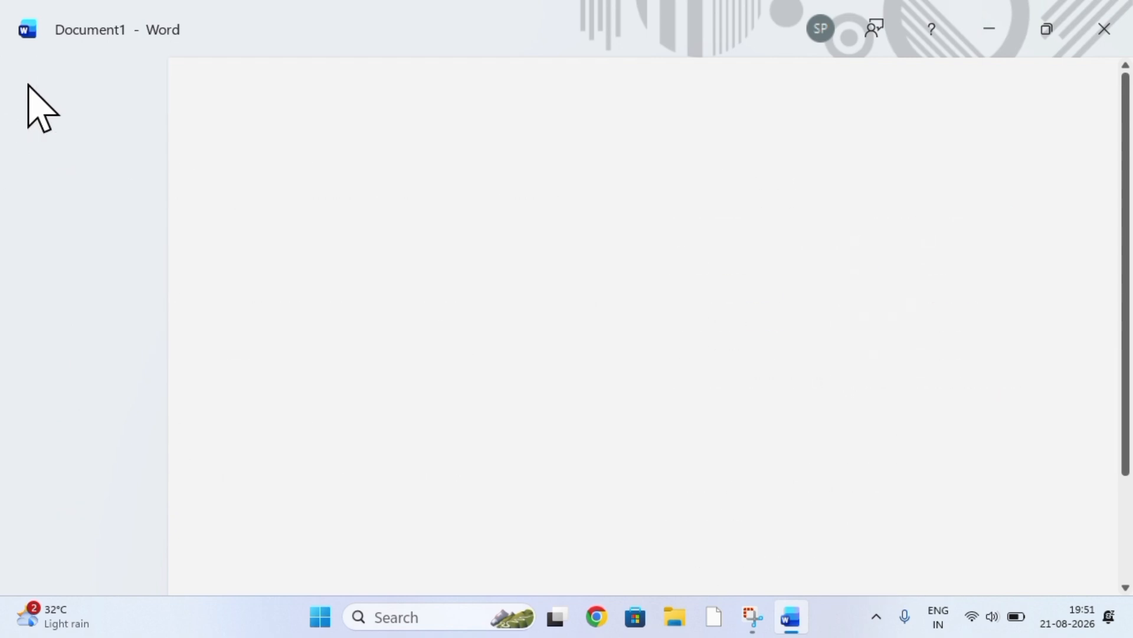
Break "Video provides" onto its own line on page 2 and apply the Title style to it.
left_click_drag(400, 296, 302, 292)
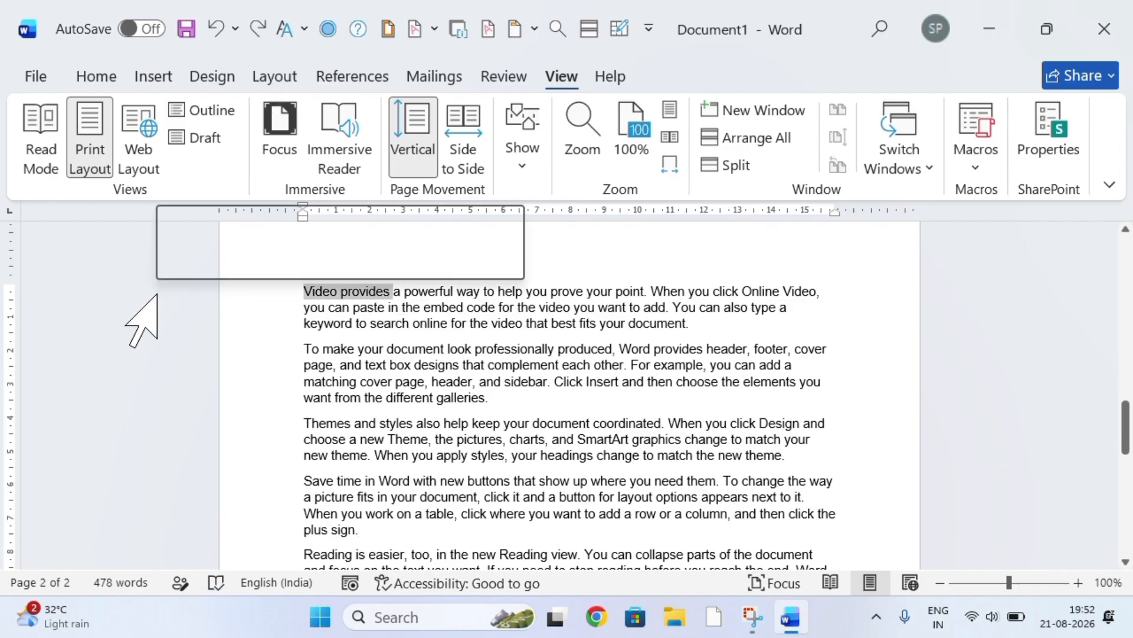
left_click(628, 241)
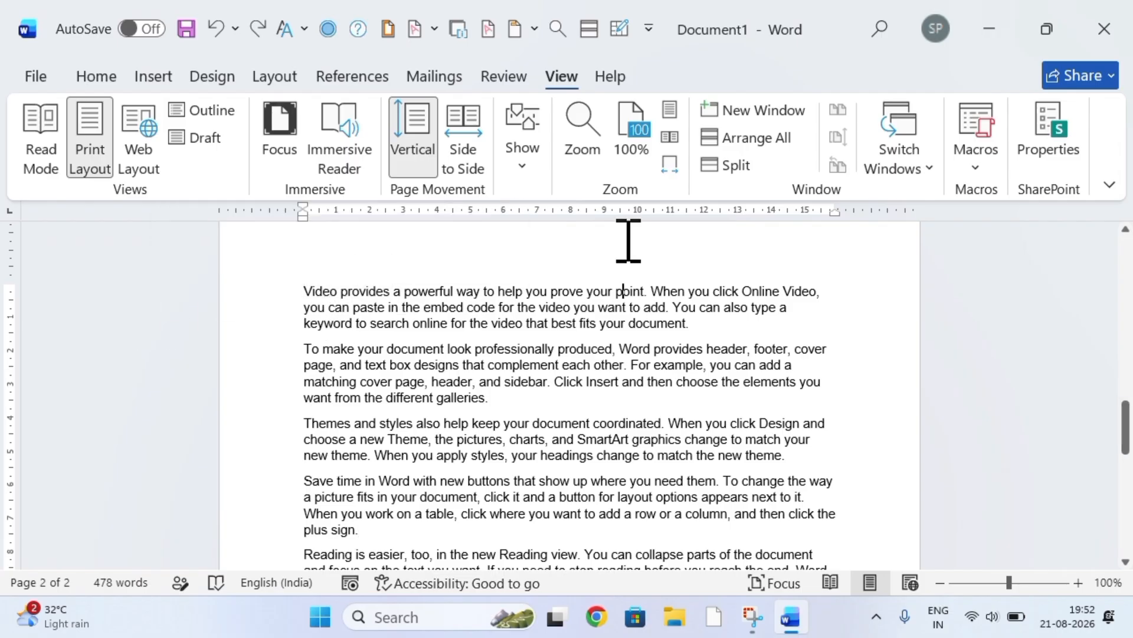
left_click(395, 292)
key("Return")
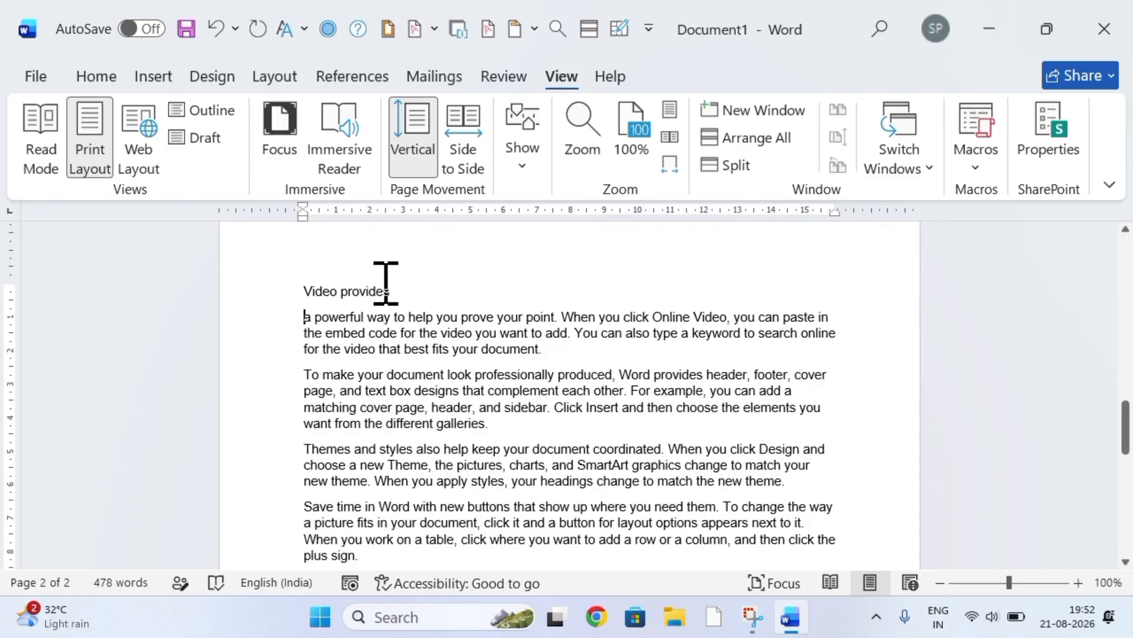
left_click_drag(386, 283, 81, 284)
left_click(97, 76)
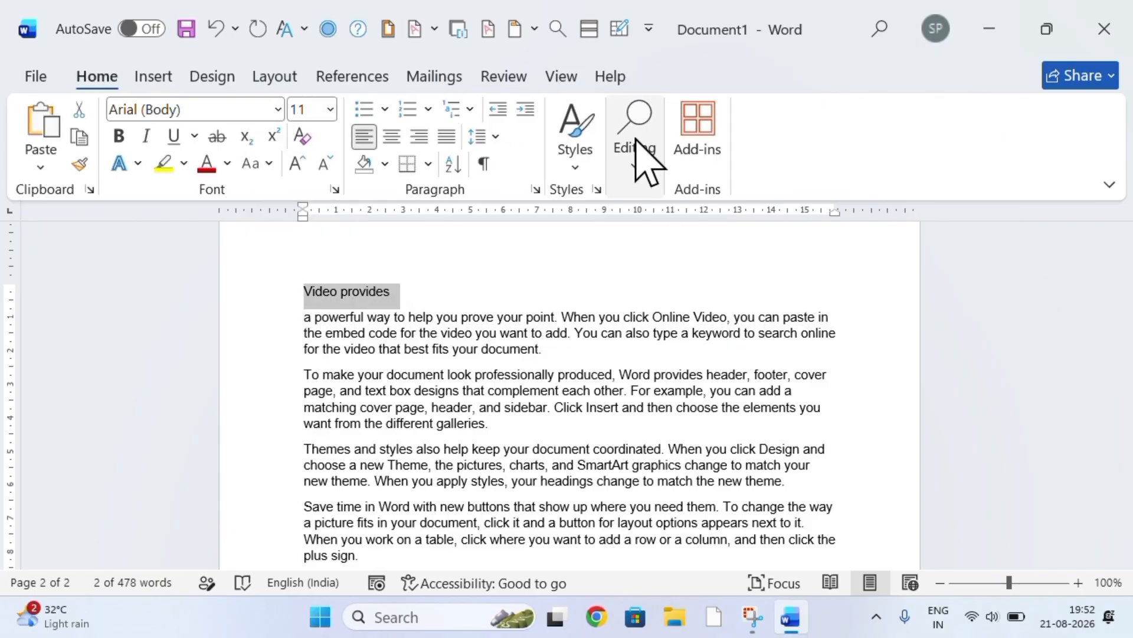
left_click(580, 158)
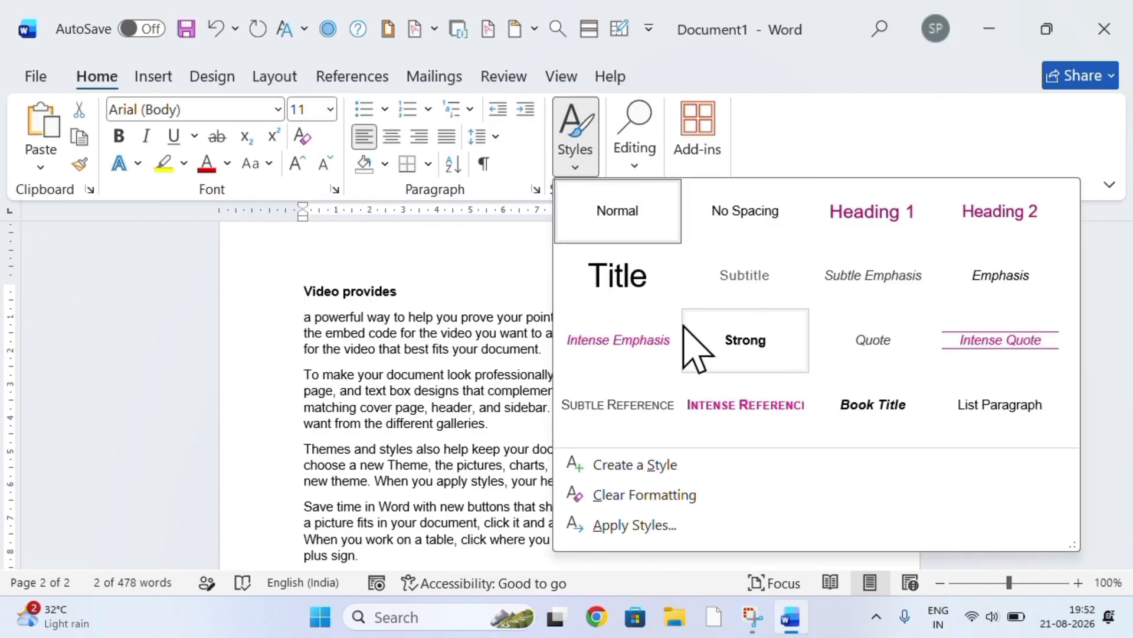
left_click(618, 284)
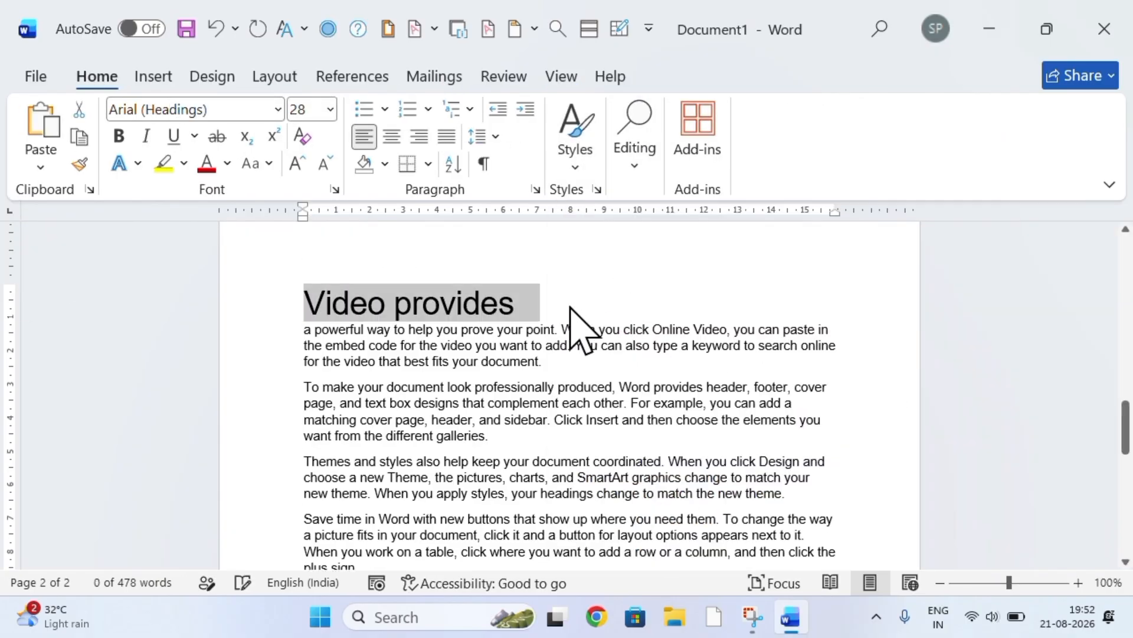
left_click(627, 295)
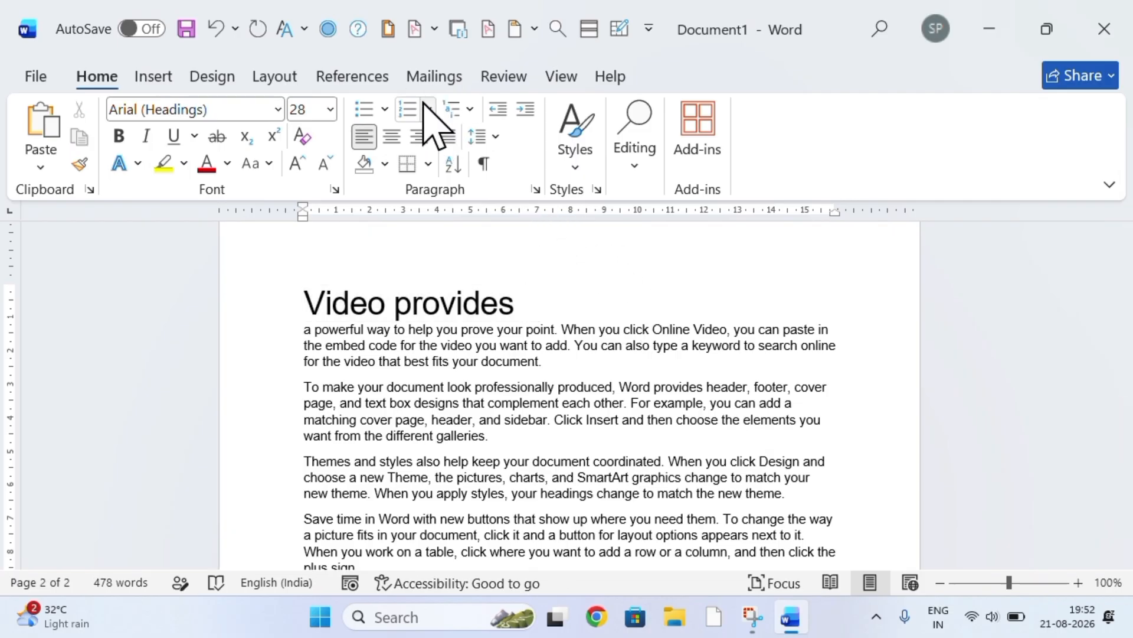
Attach a new blank comment to the word "document" ending the first body paragraph on page 2.
left_click(442, 78)
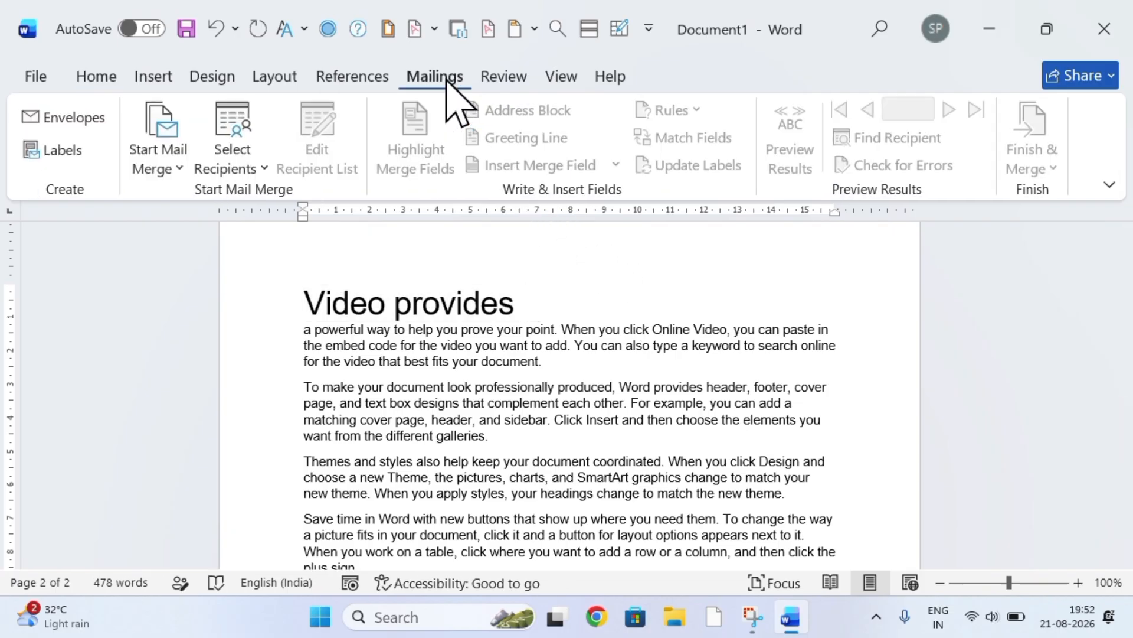
left_click(483, 79)
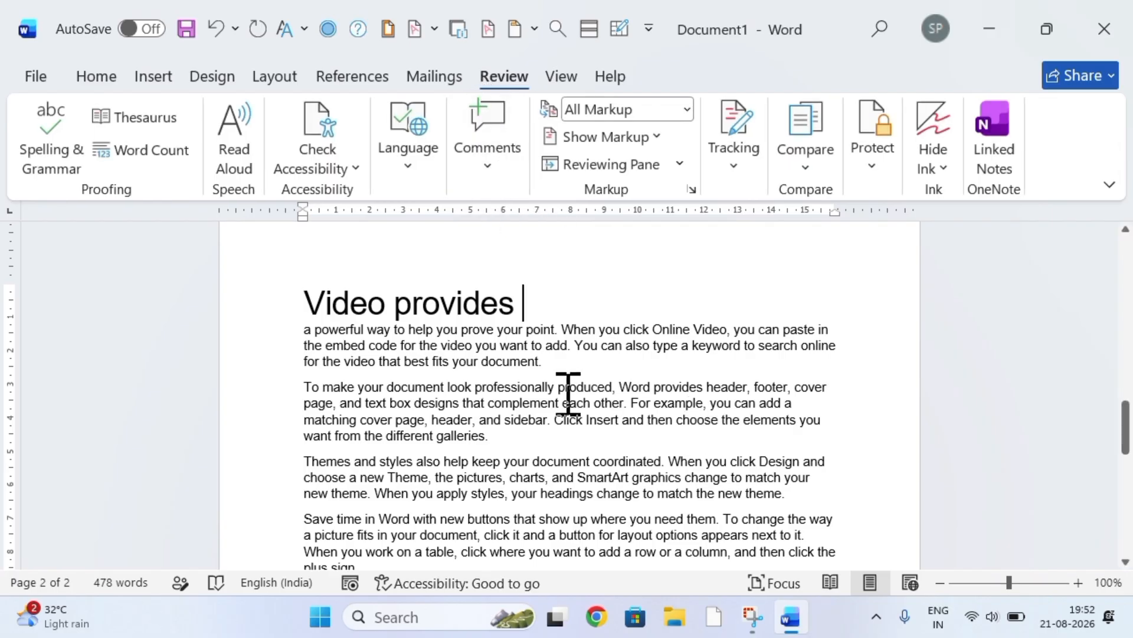
left_click_drag(542, 362, 488, 372)
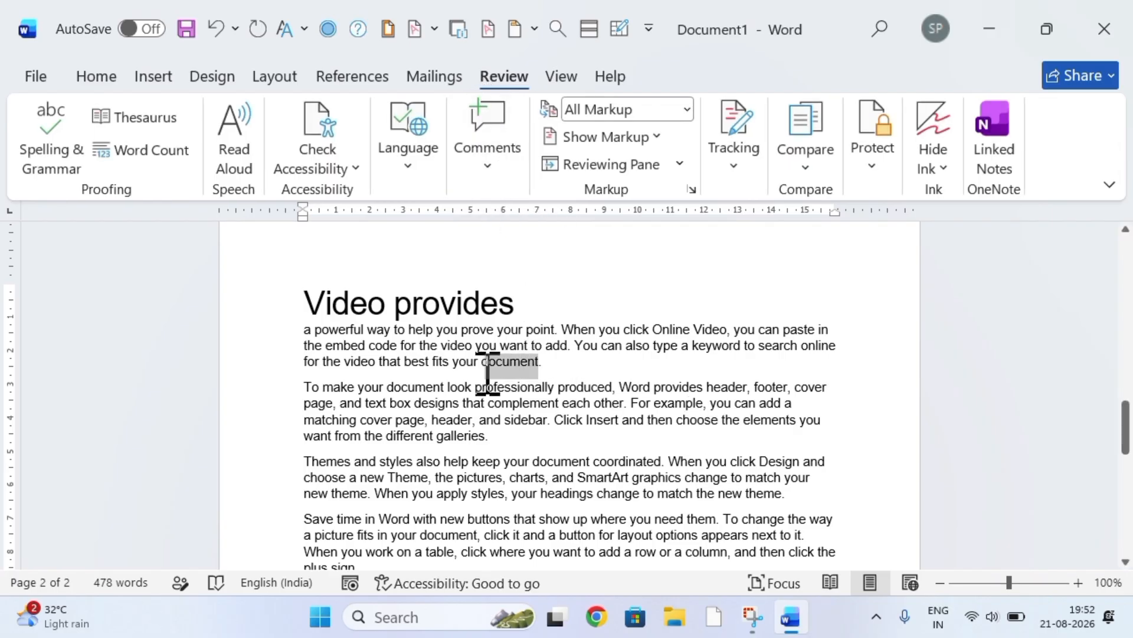
left_click(487, 168)
left_click(490, 239)
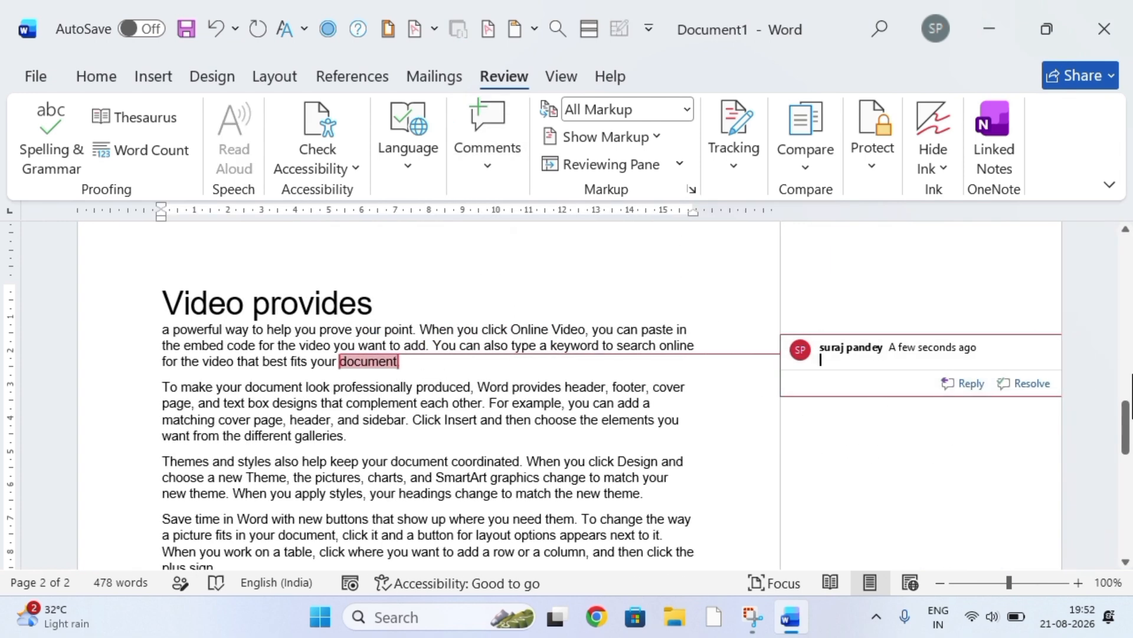
Break "Video provides a powerful way" onto its own line on page 1 and apply the Heading 1 style to it.
left_click_drag(1127, 437, 1117, 248)
left_click_drag(254, 325, 53, 324)
left_click(561, 325)
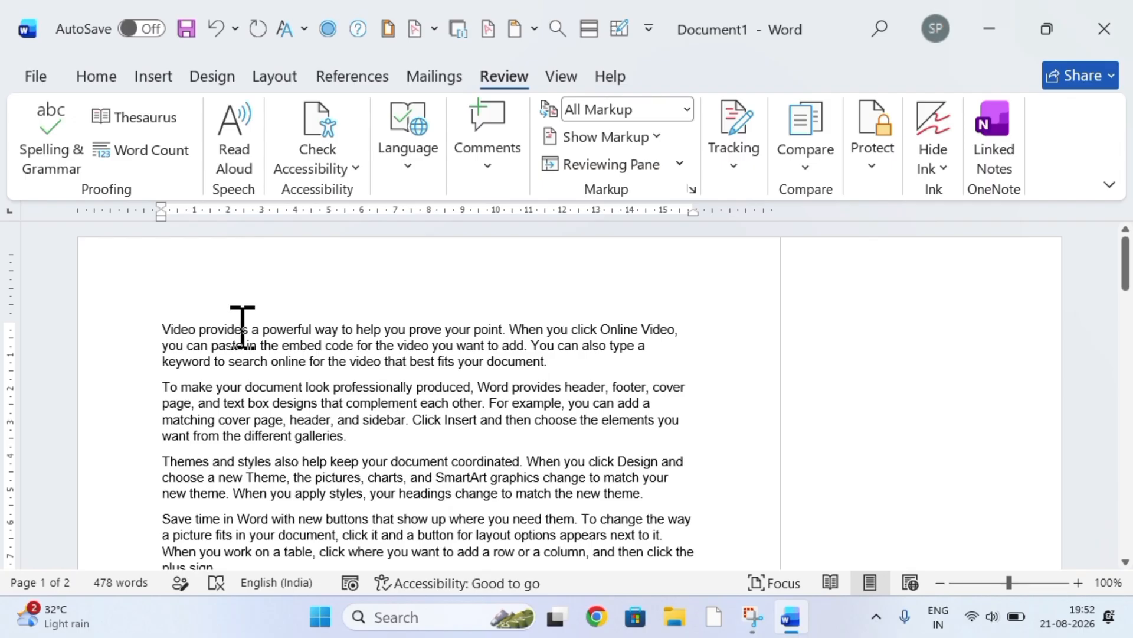
left_click(344, 331)
key("Return")
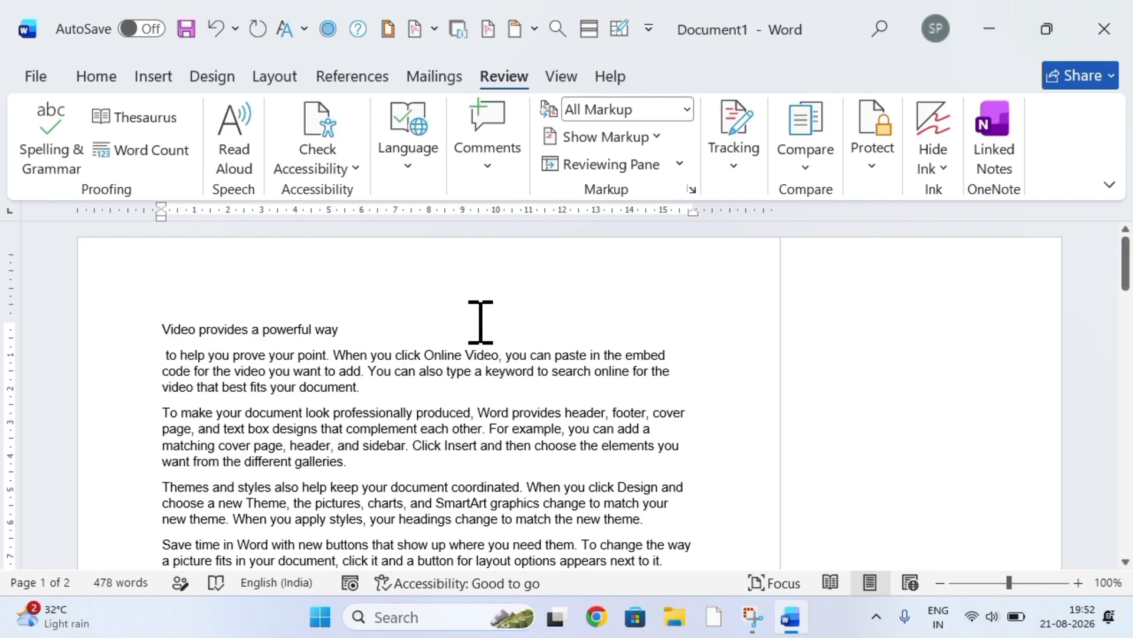
left_click_drag(343, 327, 36, 321)
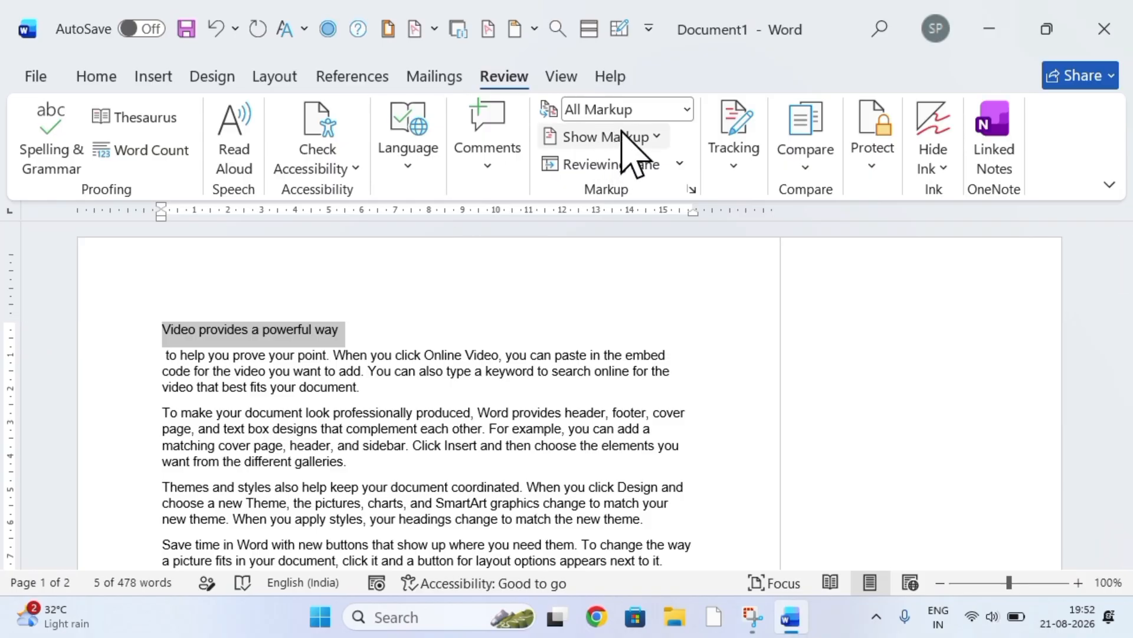
left_click(91, 78)
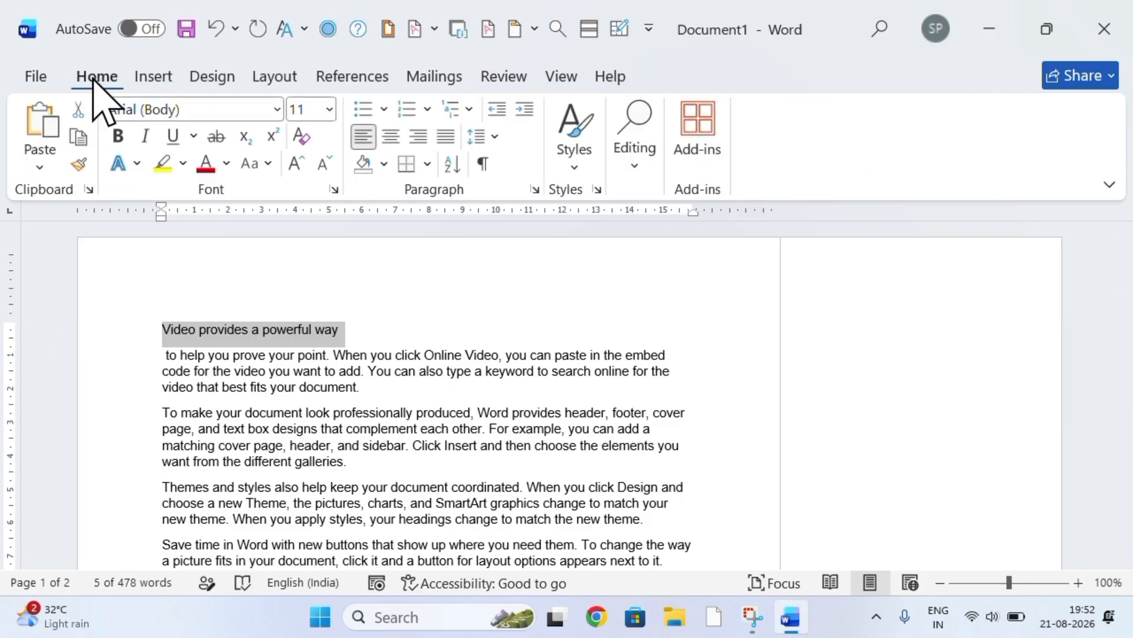
left_click(576, 139)
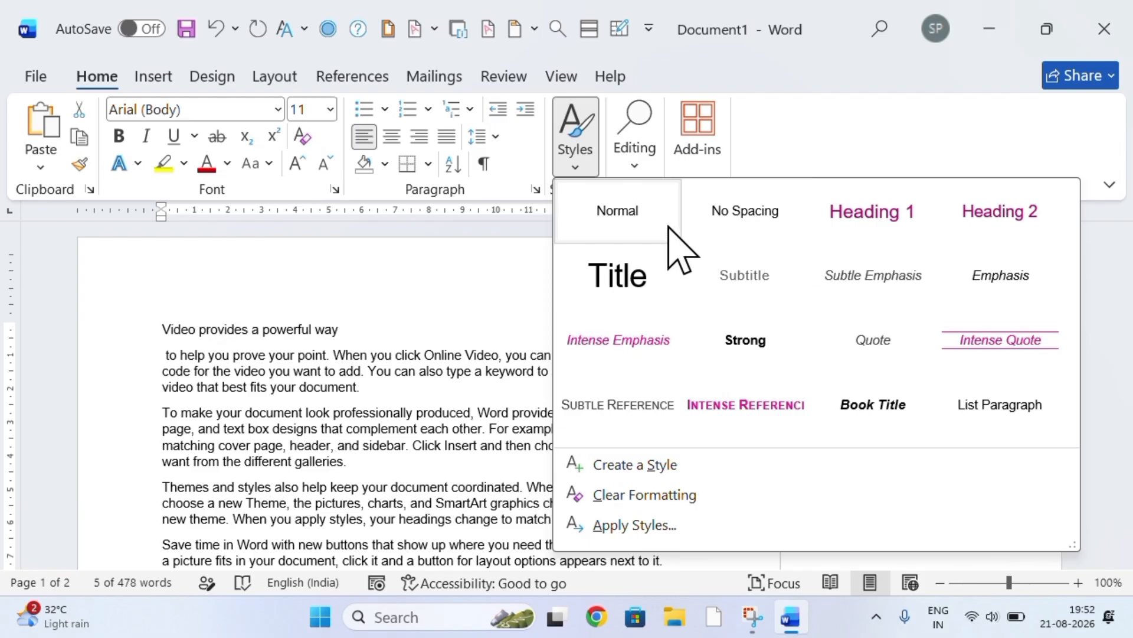
left_click(862, 207)
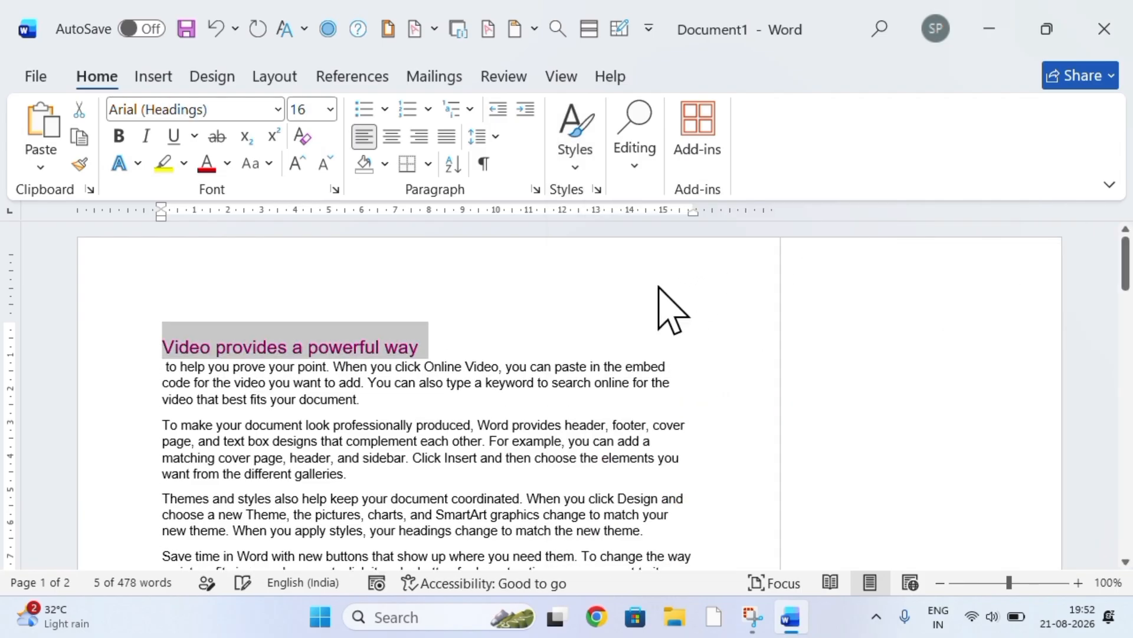
left_click(655, 307)
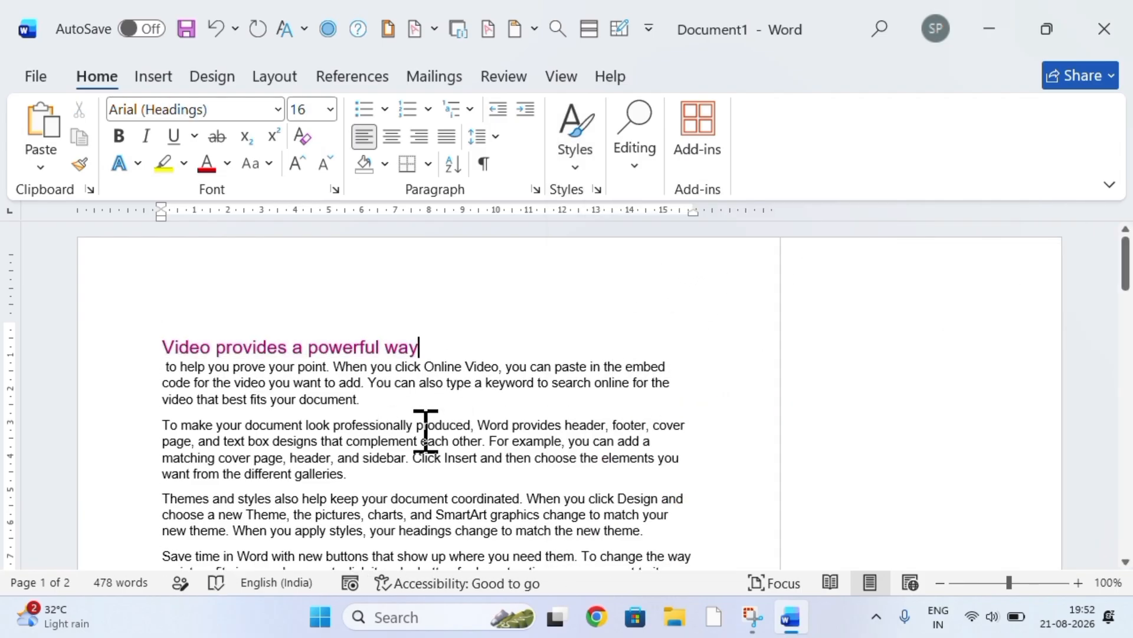
Attach a new blank comment to "want from the different galleries." in the second body paragraph on page 1.
left_click_drag(681, 464, 607, 471)
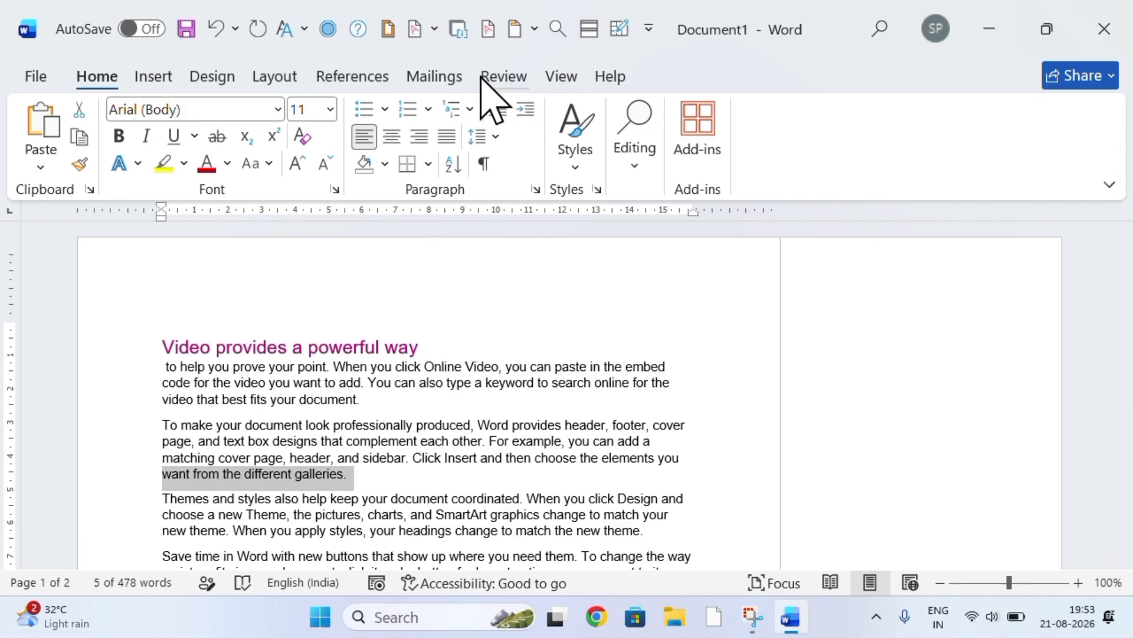
left_click(451, 80)
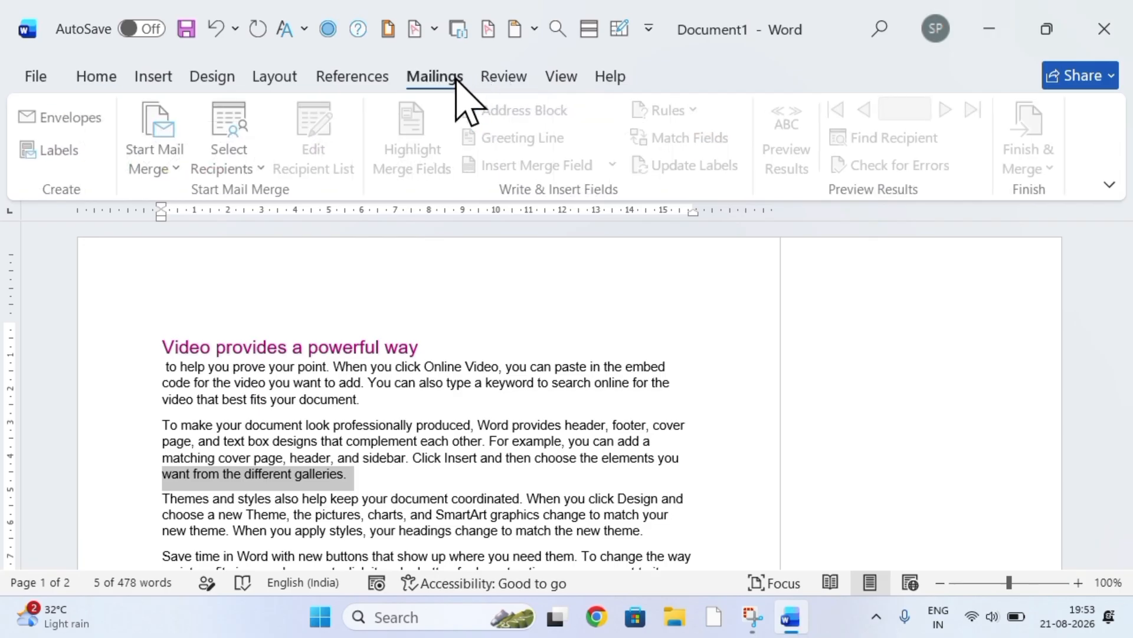
left_click(505, 77)
left_click(497, 177)
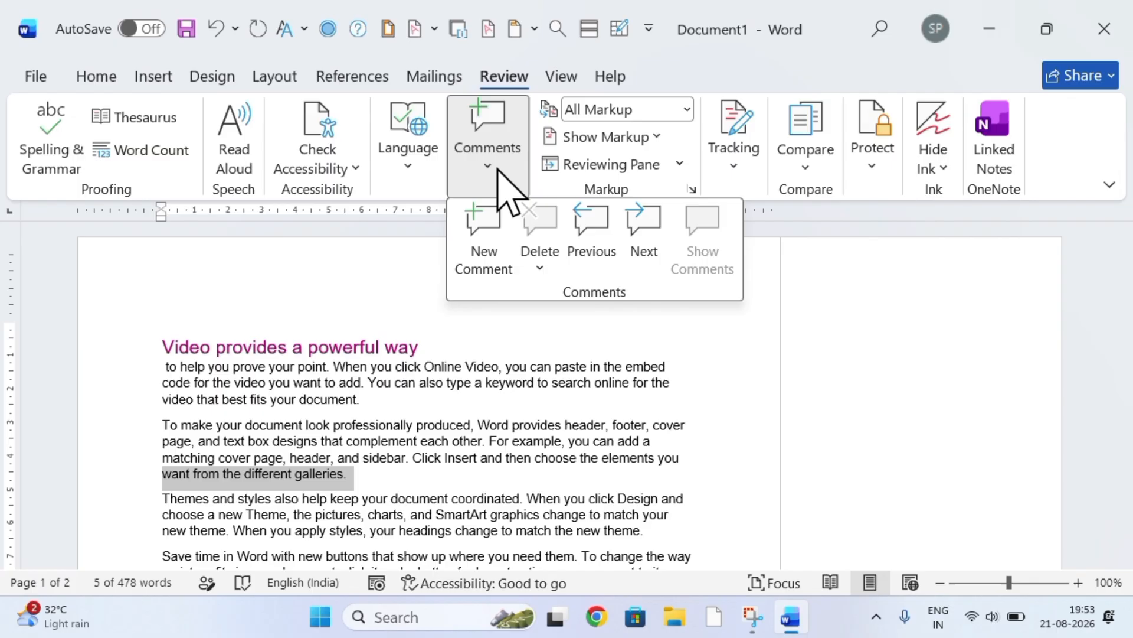
left_click(484, 260)
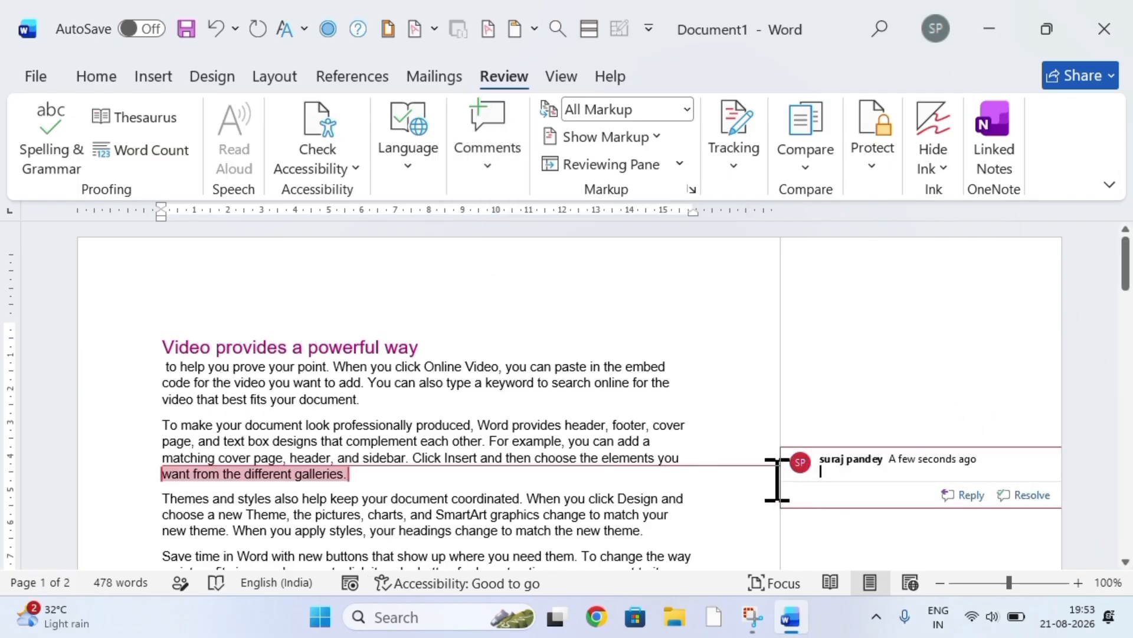
Examine the page 2 comment and the document's properties, including related dates and people, and return to the document.
left_click_drag(1124, 264, 1123, 419)
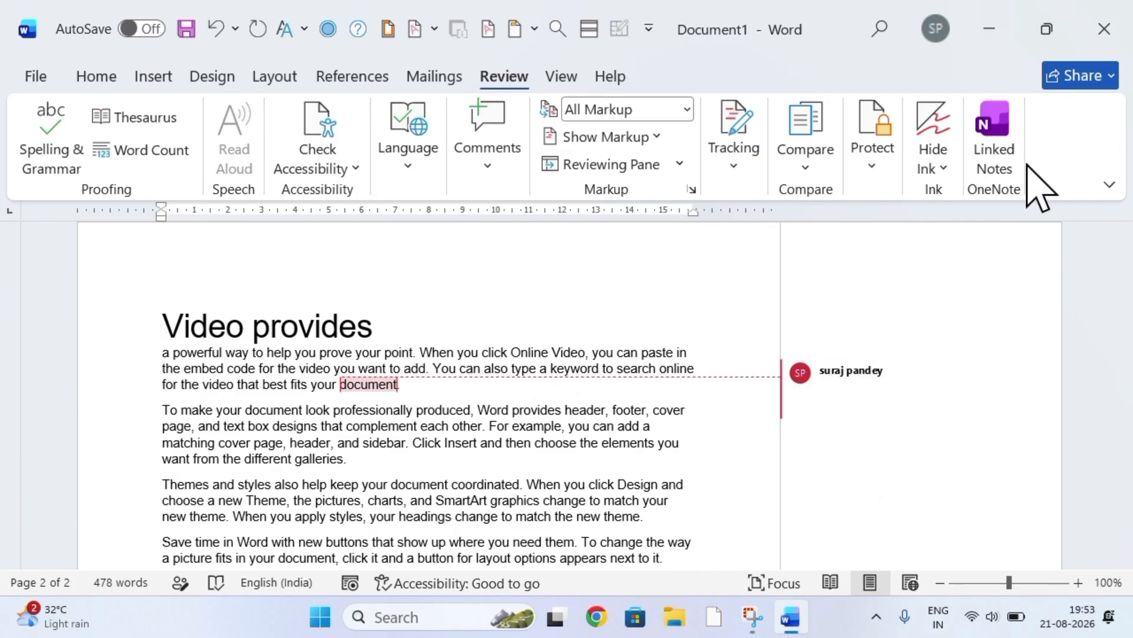
left_click(568, 79)
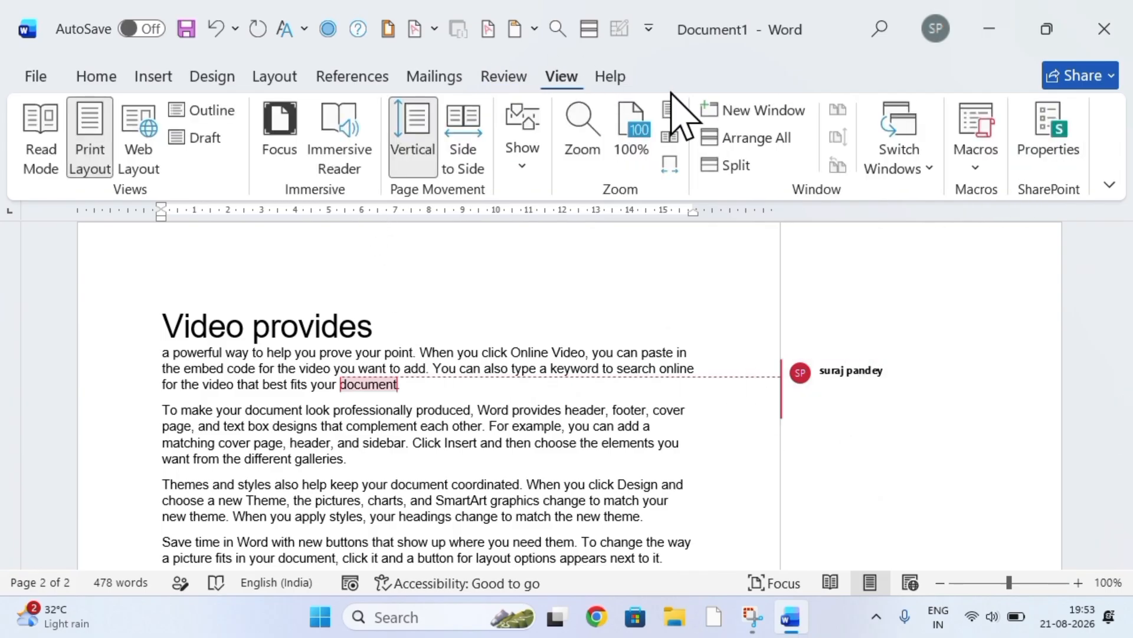
left_click(1041, 170)
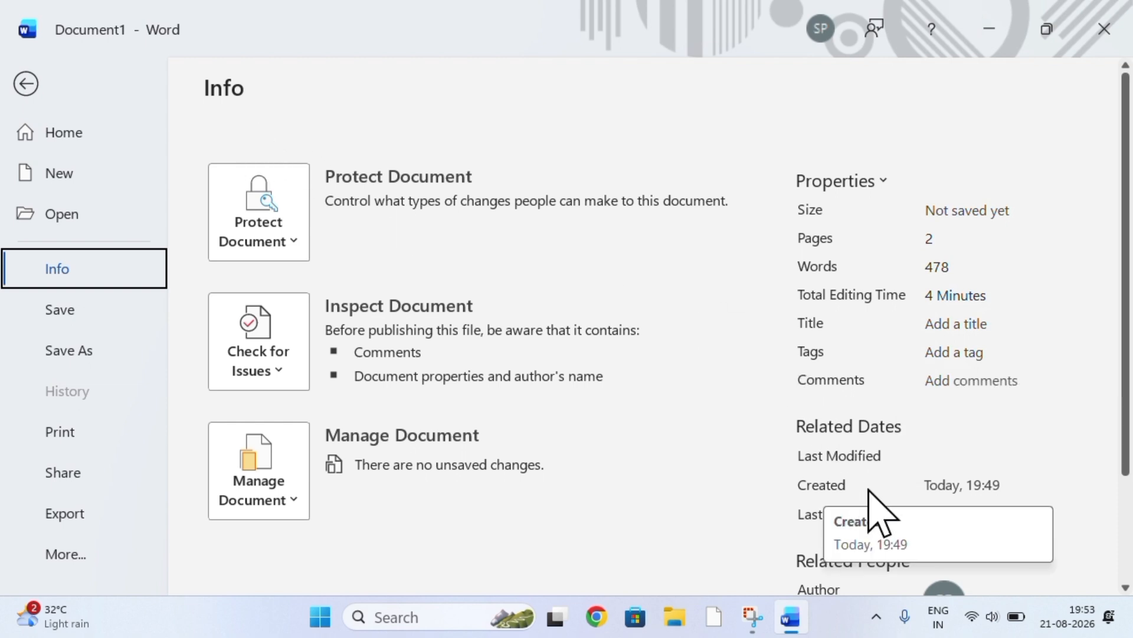
left_click_drag(1121, 379, 1125, 454)
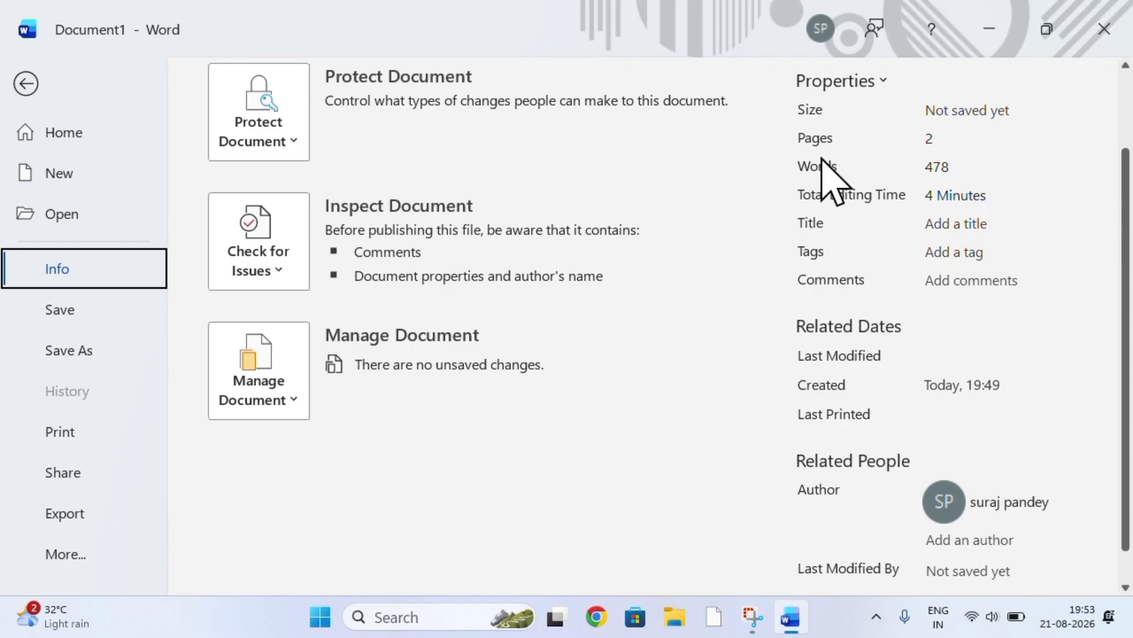
left_click(27, 86)
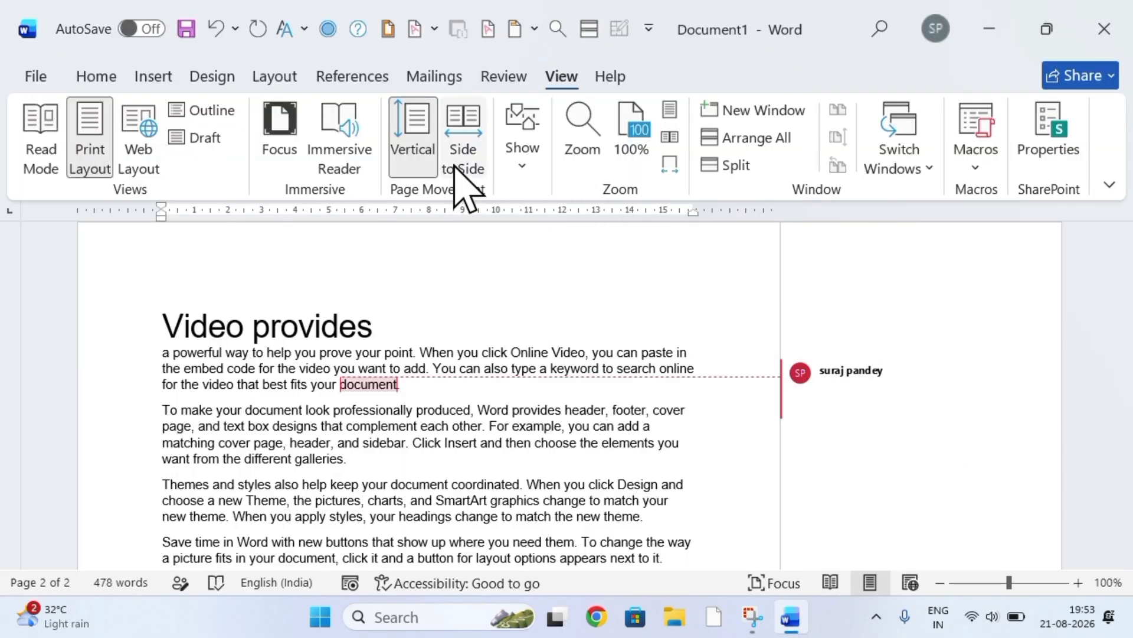
Delete all comments in the document.
left_click(504, 80)
left_click(435, 80)
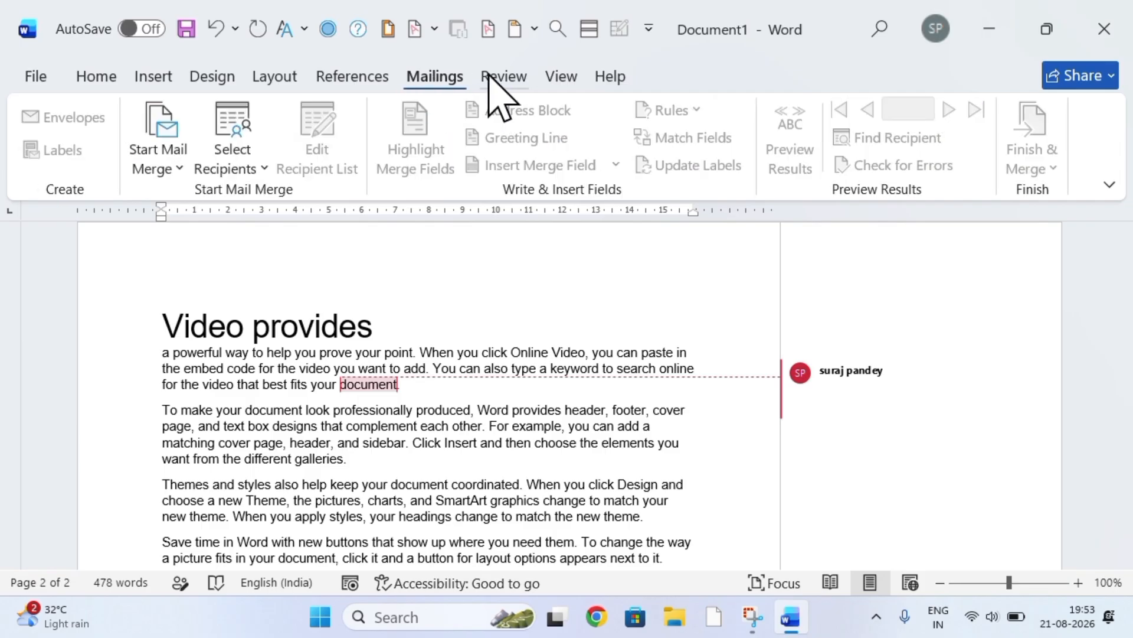
left_click(499, 80)
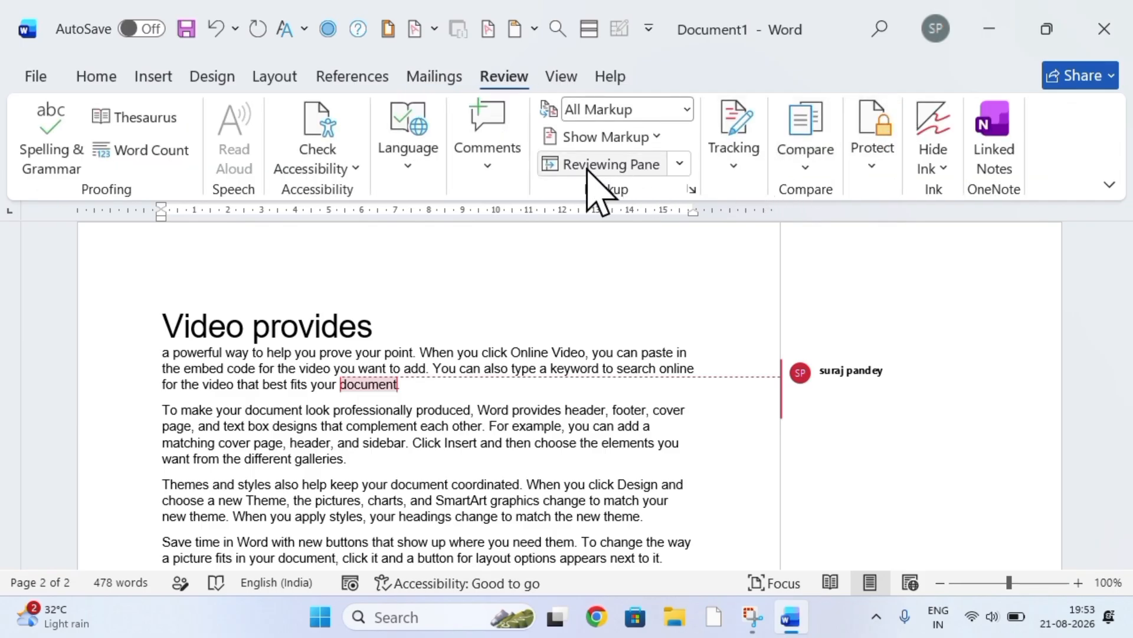
left_click(475, 174)
left_click(539, 269)
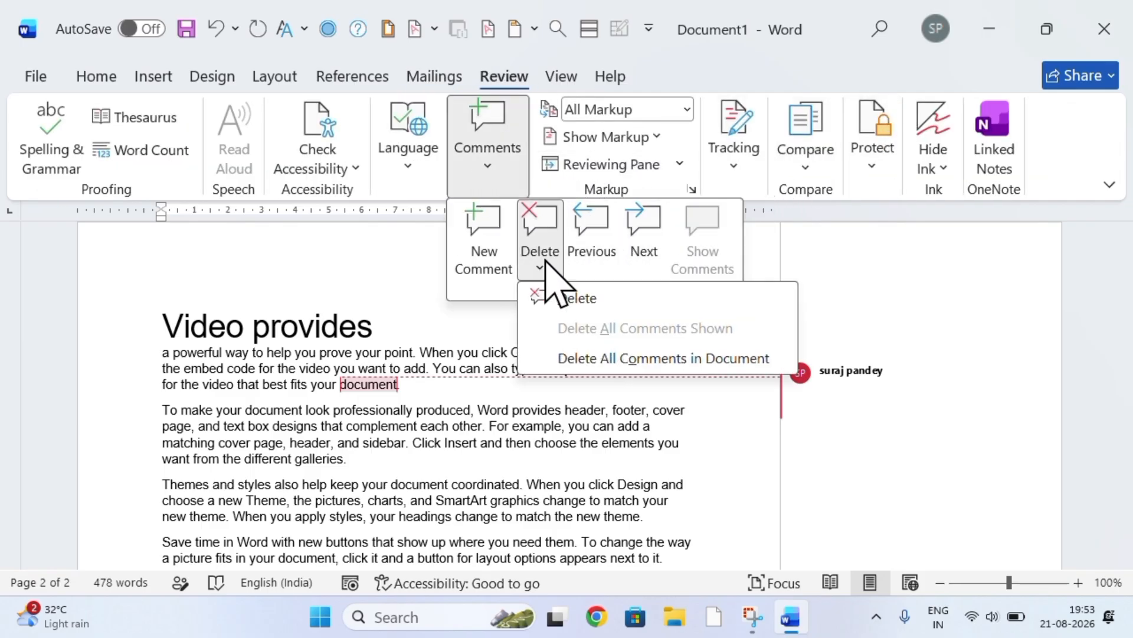
left_click(585, 355)
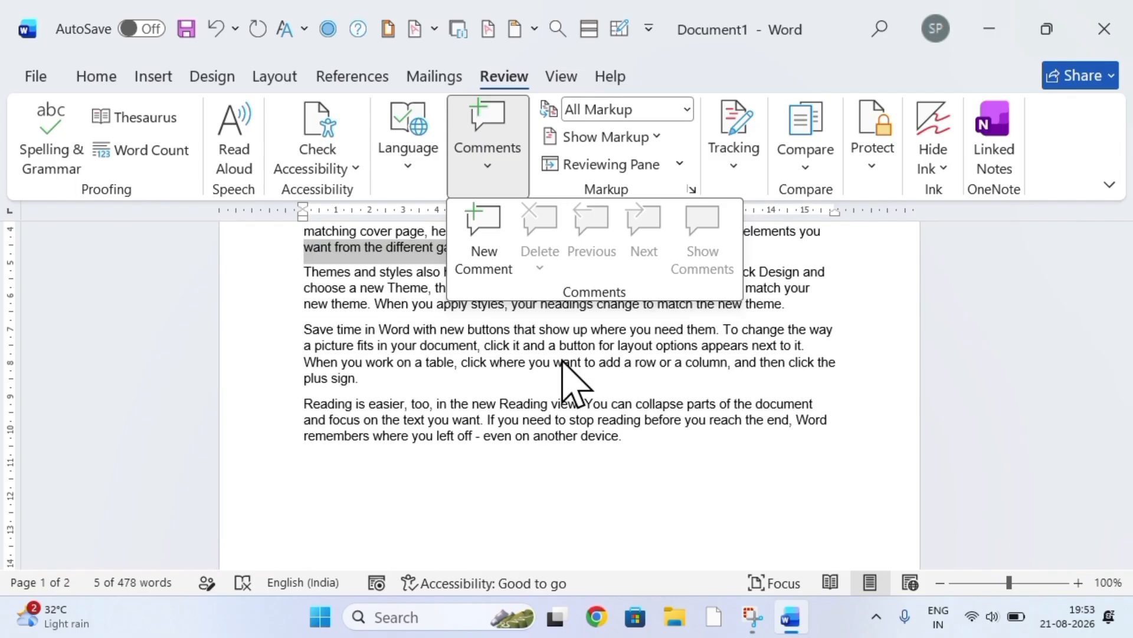
left_click(575, 76)
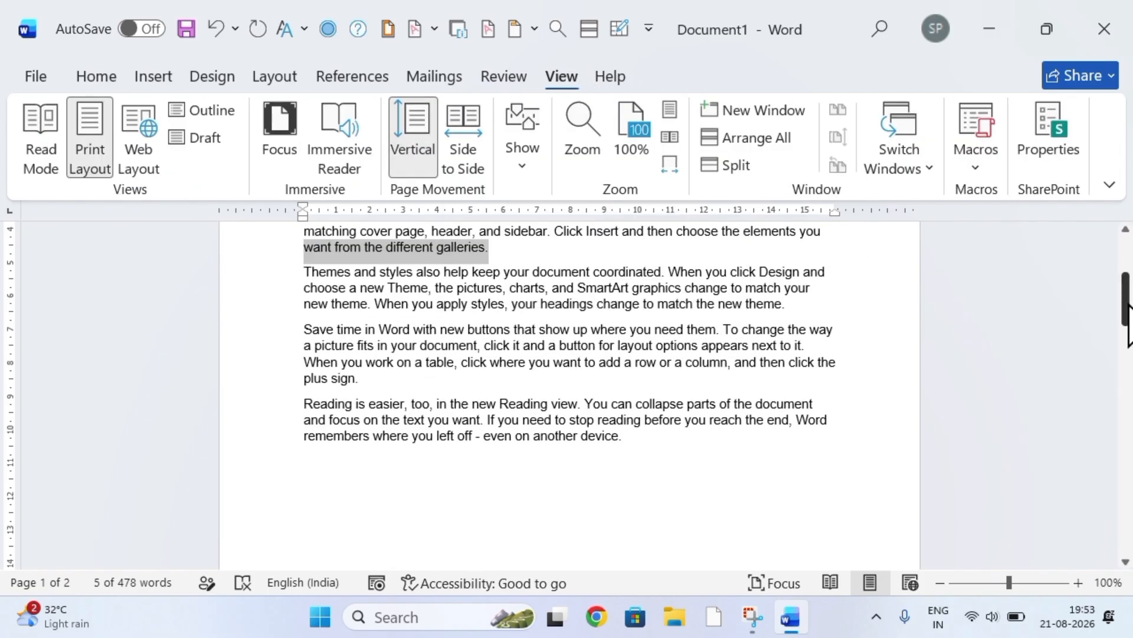
Return to the heading on page 1, switch the ribbon to Full-screen mode and temporarily reveal its commands.
left_click_drag(1127, 325, 1126, 288)
left_click(862, 322)
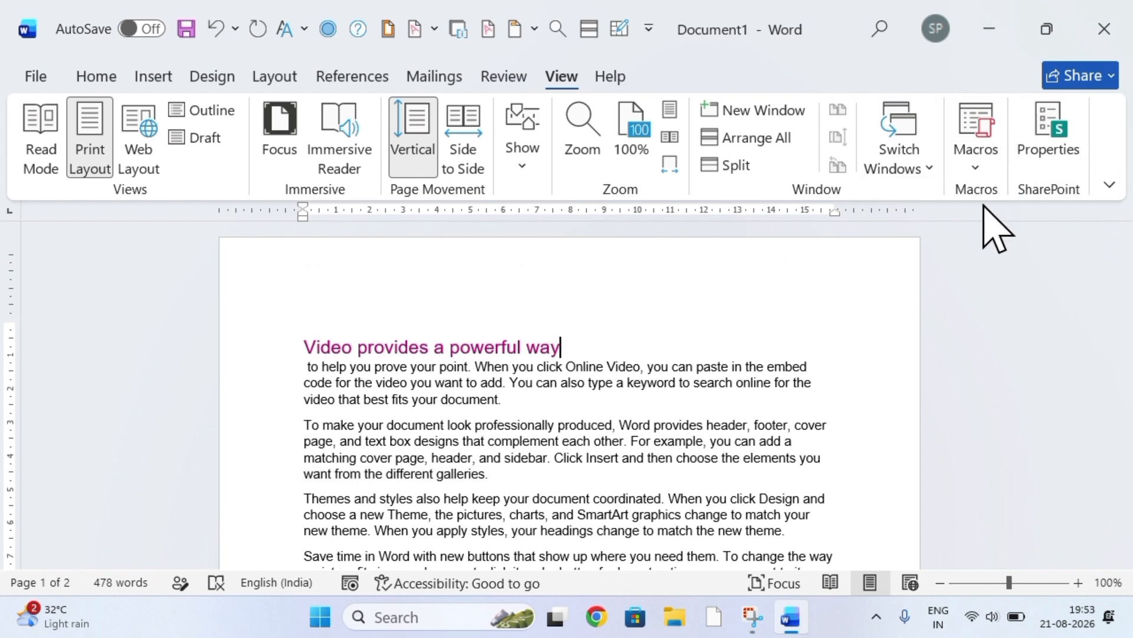
left_click(1110, 185)
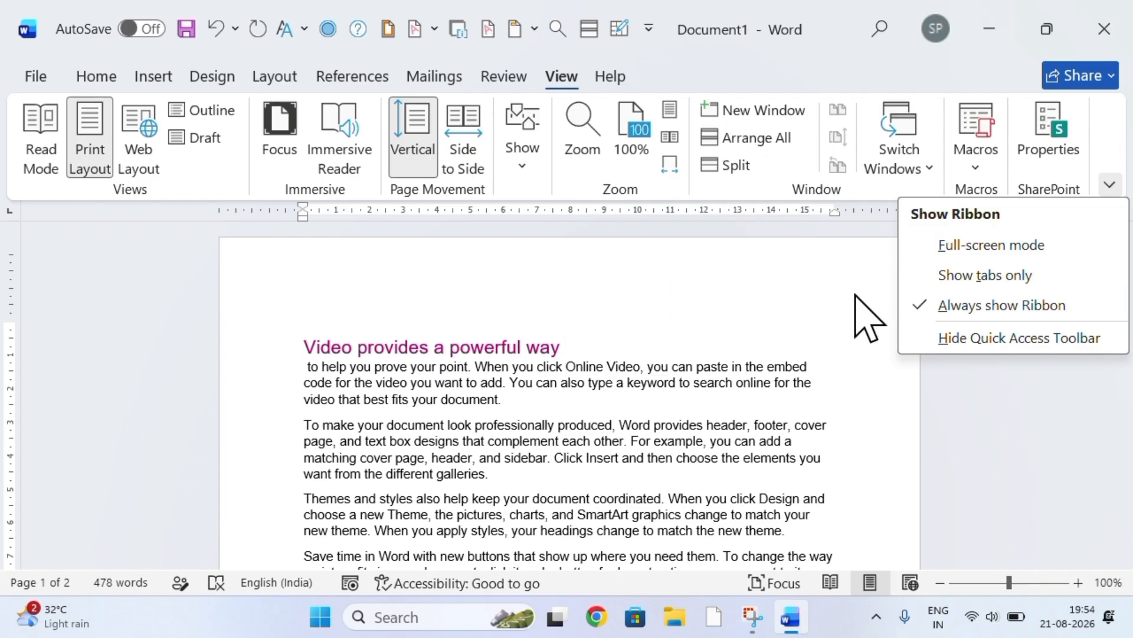
left_click(955, 244)
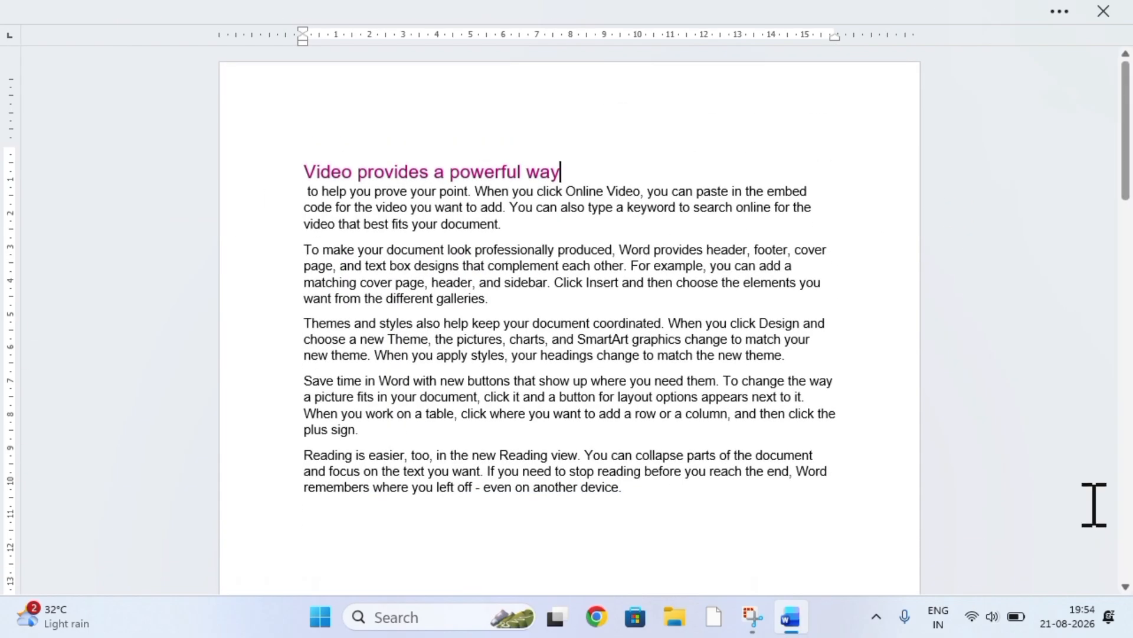
left_click(139, 25)
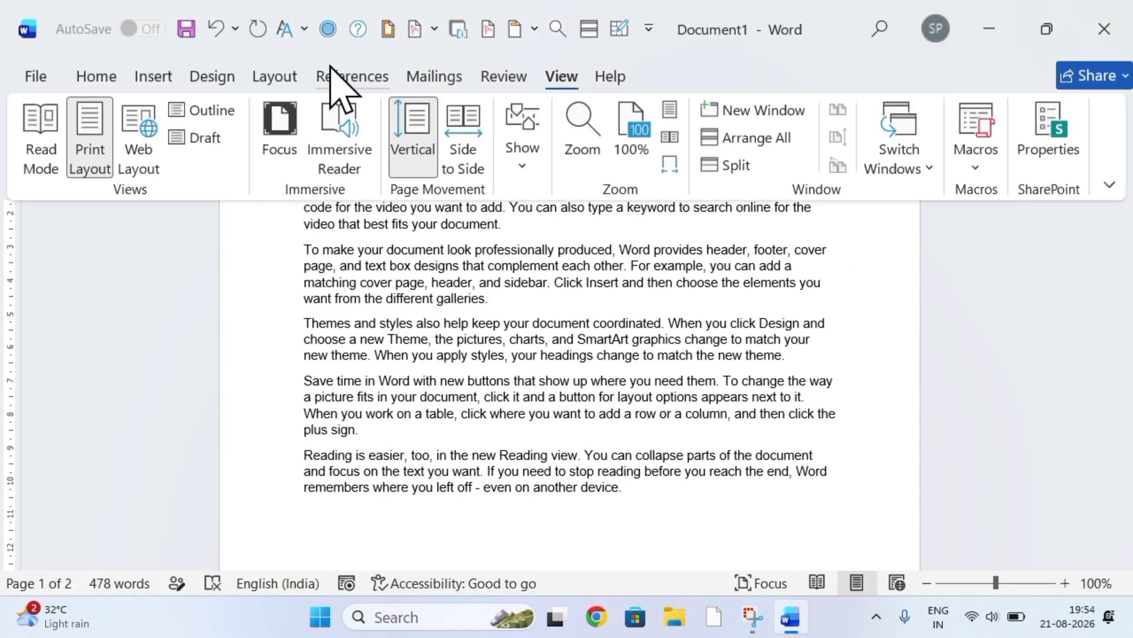
Set the ribbon to Show tabs only and temporarily expand the View commands.
left_click(1107, 187)
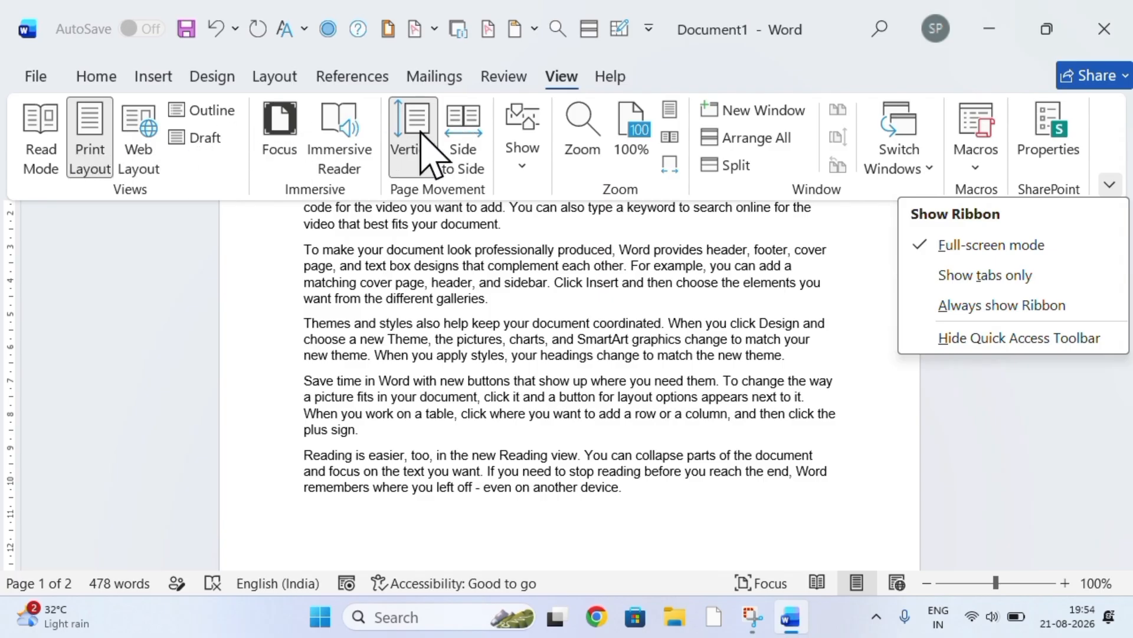
left_click(930, 276)
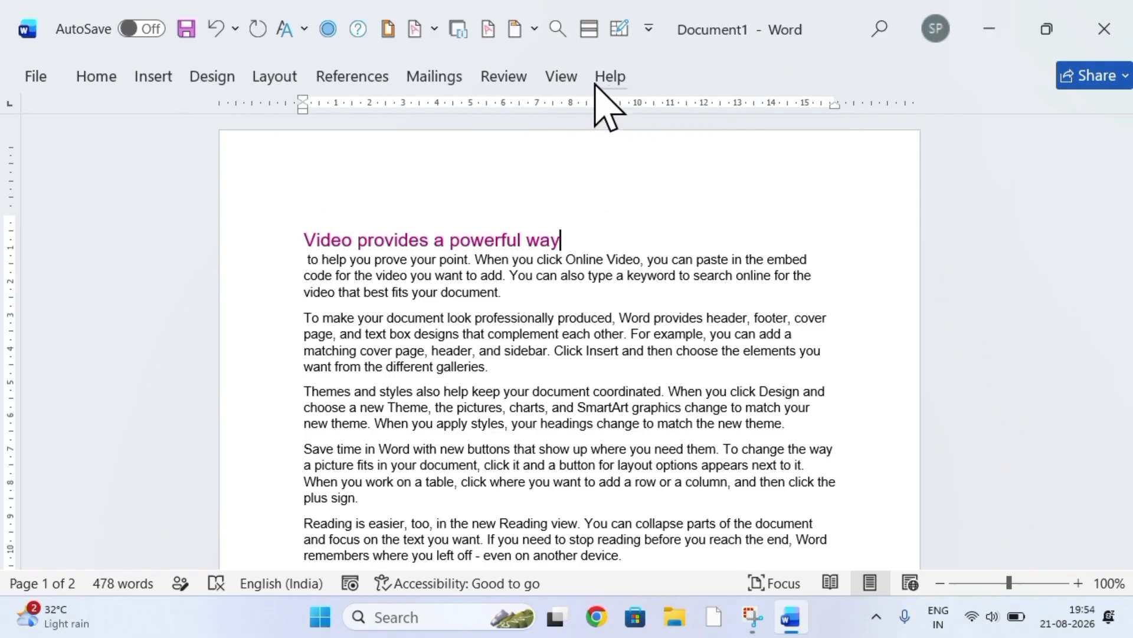
left_click(565, 81)
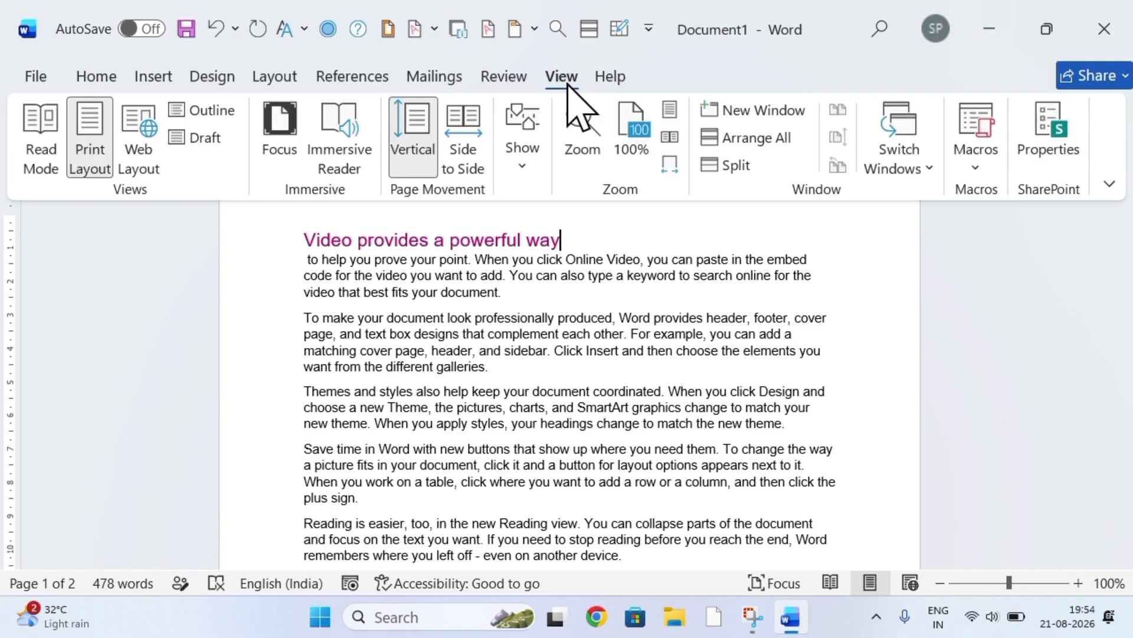
Restore the ribbon to Always show Ribbon and display the Help commands.
left_click(1110, 184)
left_click(1044, 270)
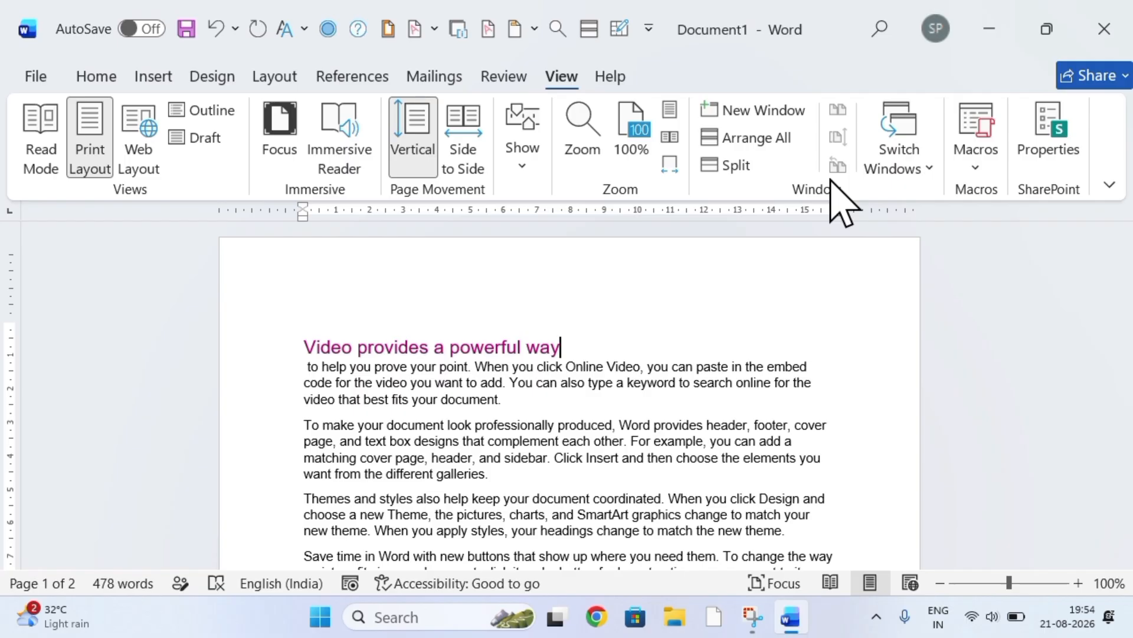
left_click(610, 80)
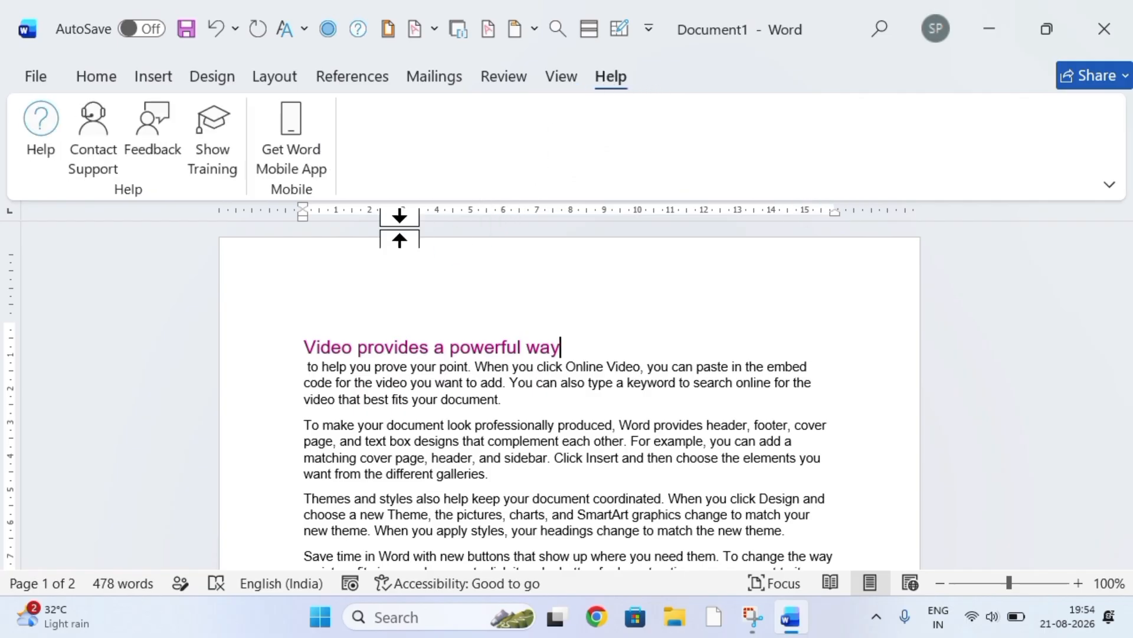